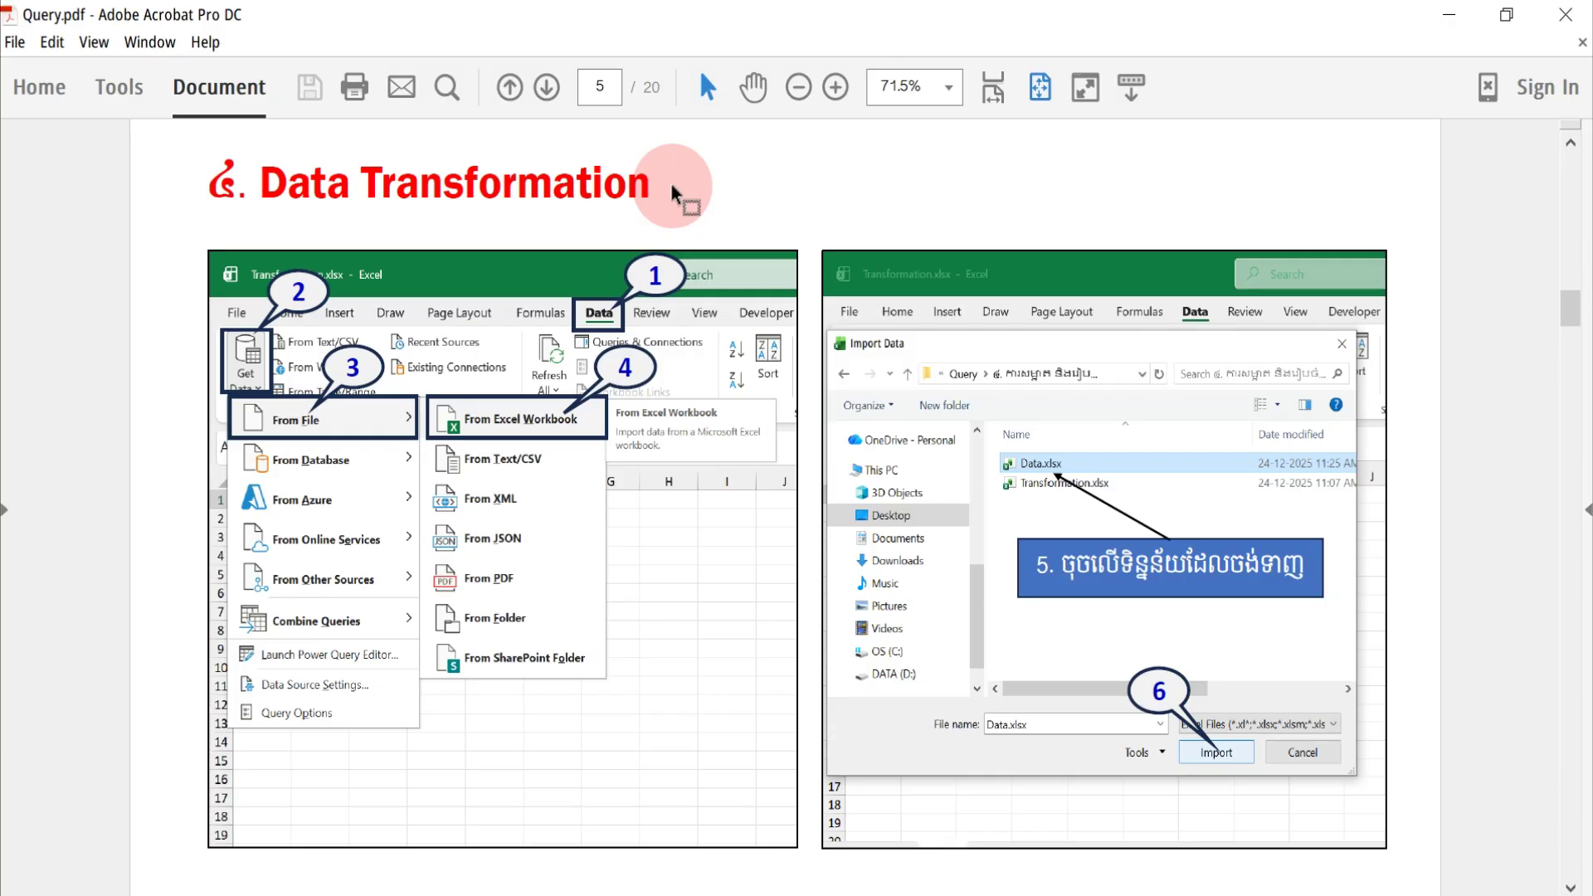
- Switch to File Explorer, open Data.xlsx to examine the source invoice records, and close the workbook
left_click(567, 886)
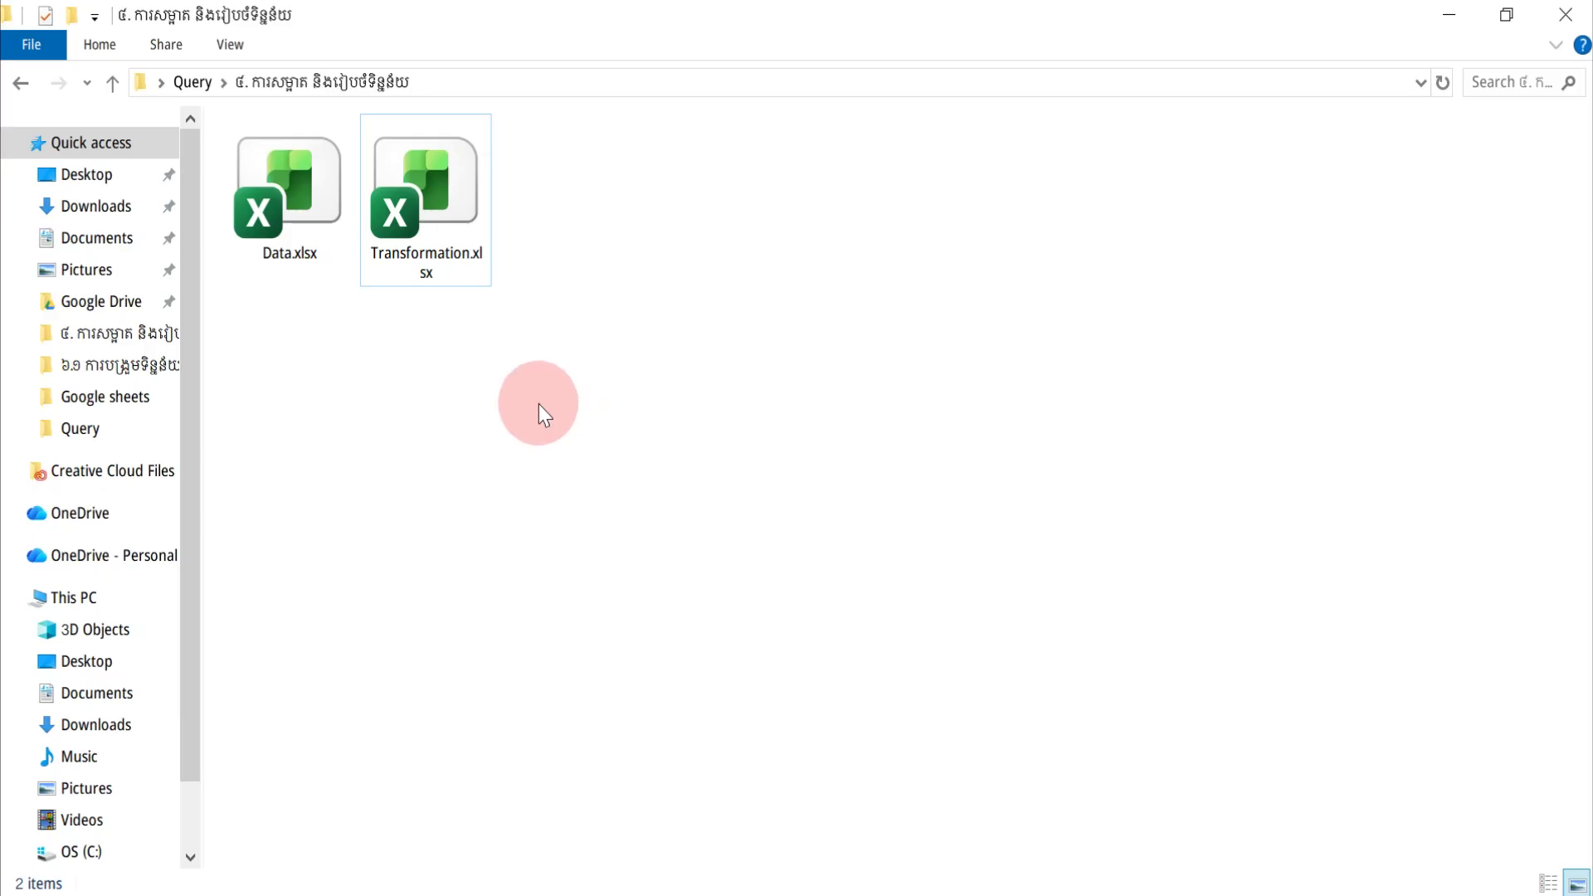
double_click(294, 234)
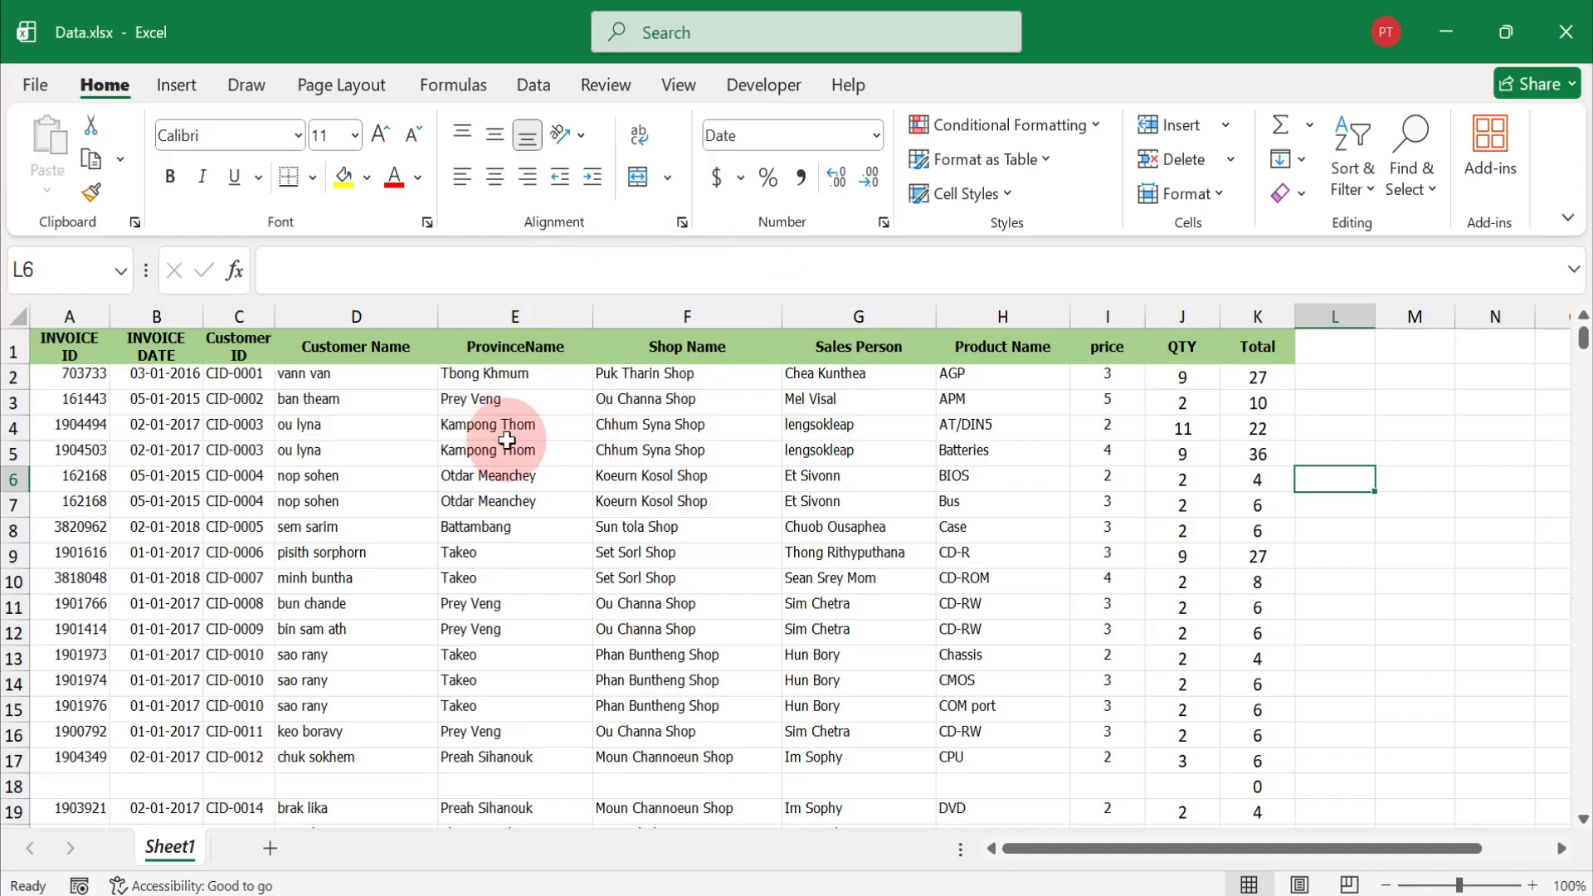
left_click(1565, 32)
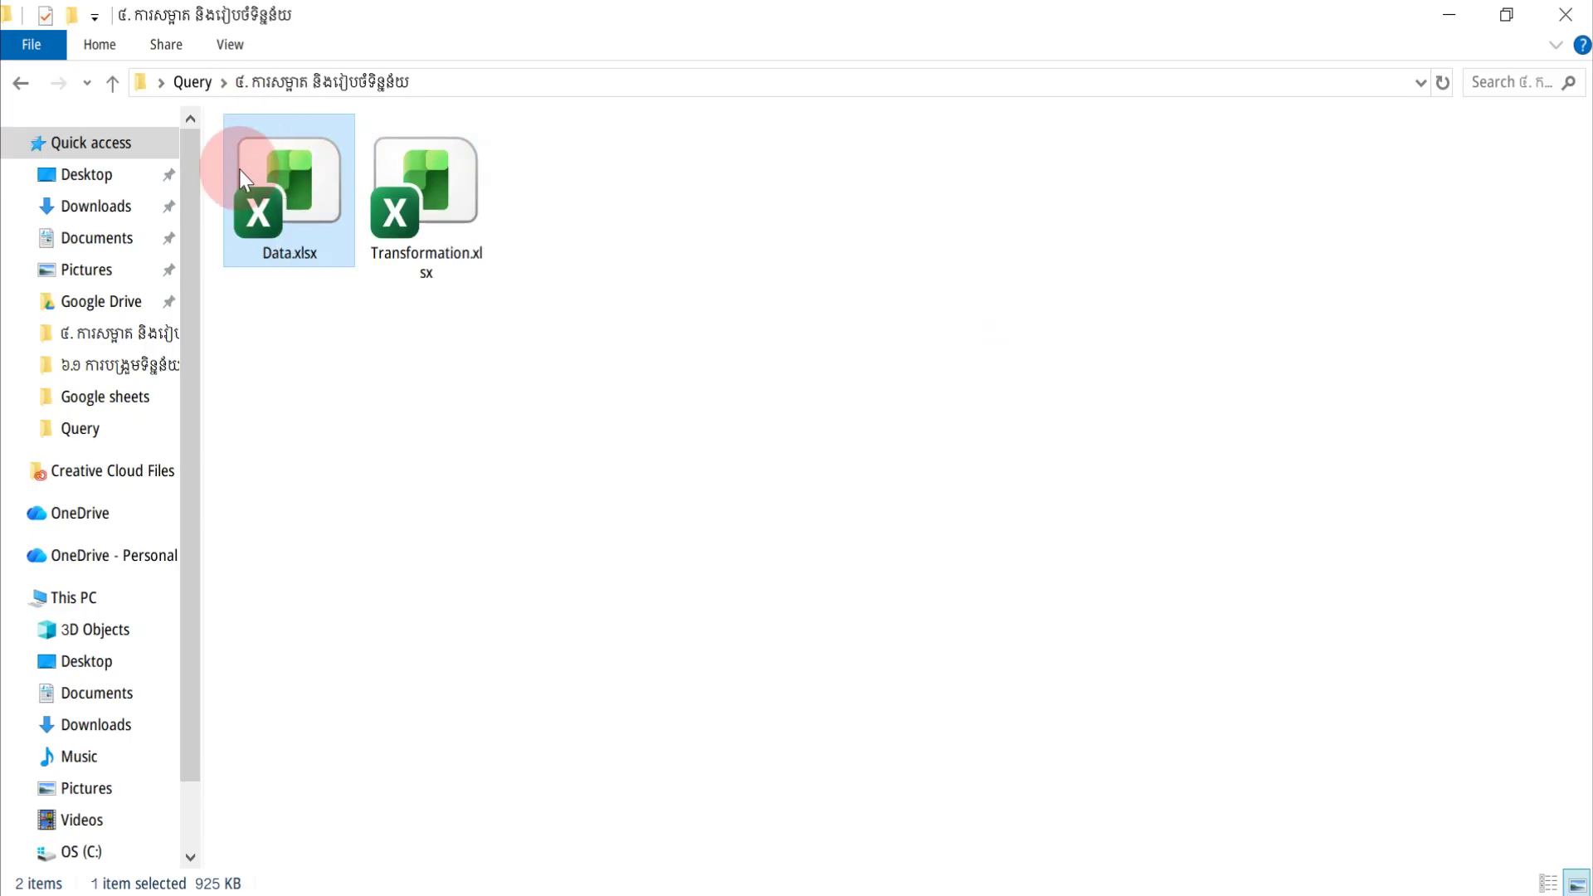
- Open the Transformation.xlsx workbook from the same folder and bring its empty sheet to the front
left_click(437, 202)
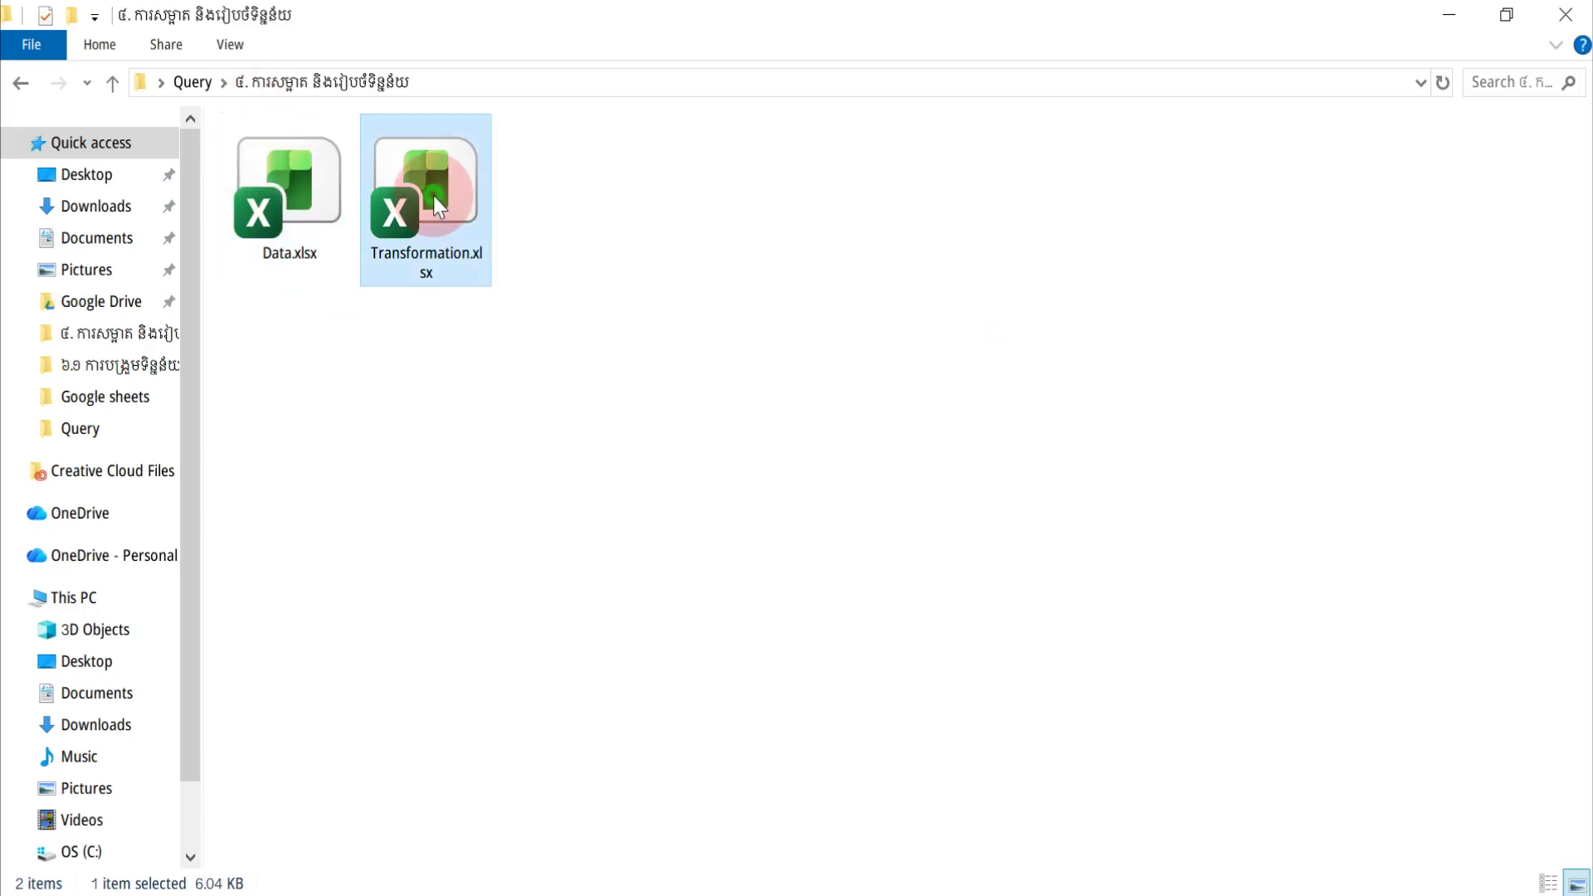
double_click(433, 207)
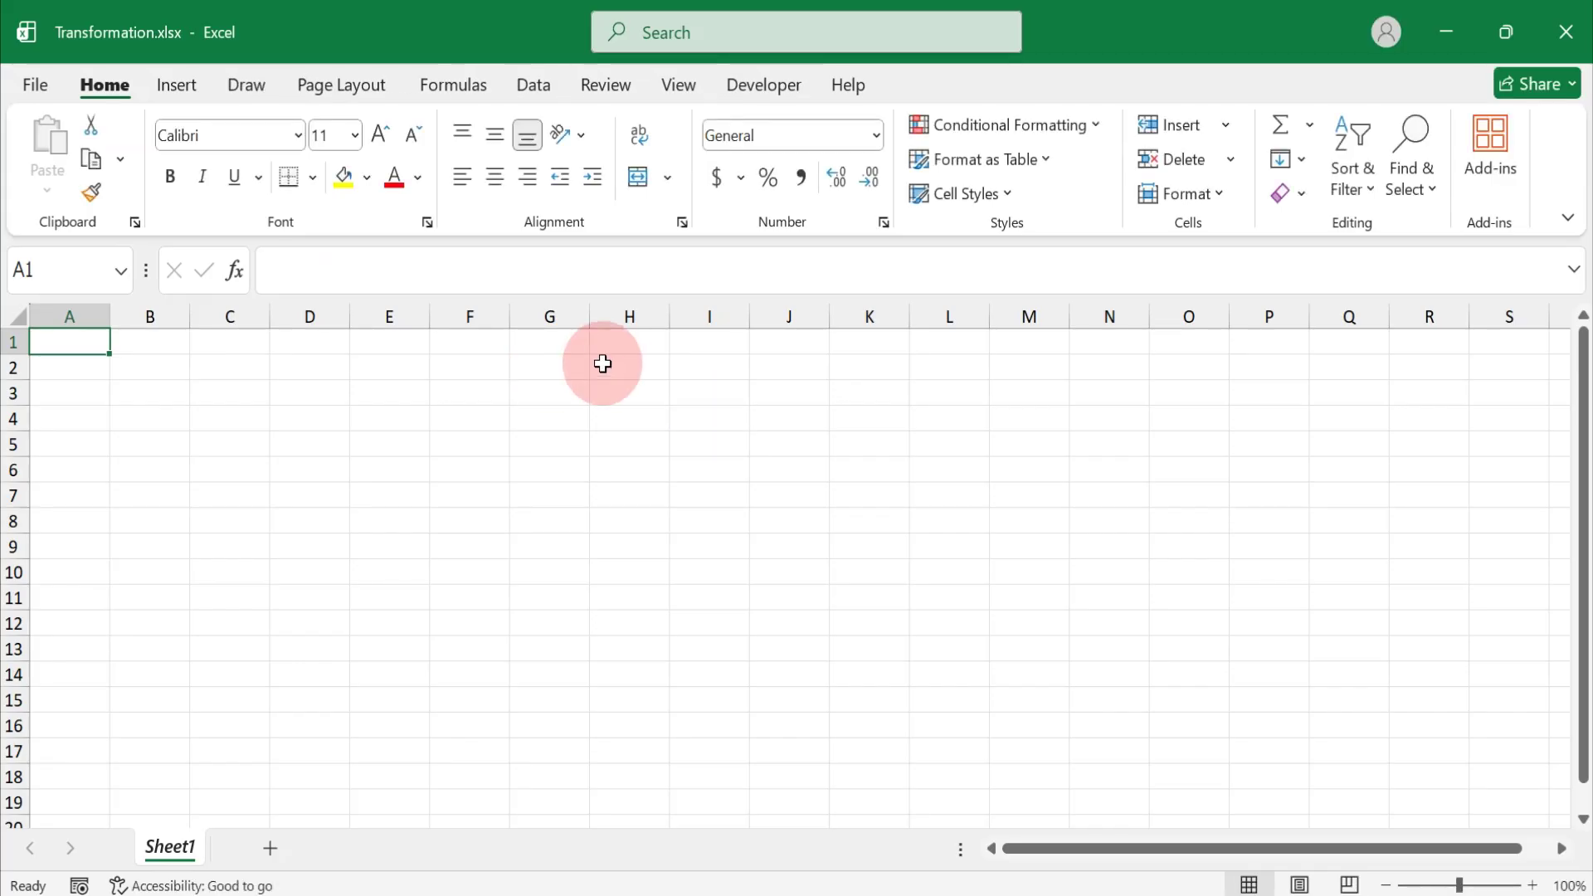
left_click(550, 367)
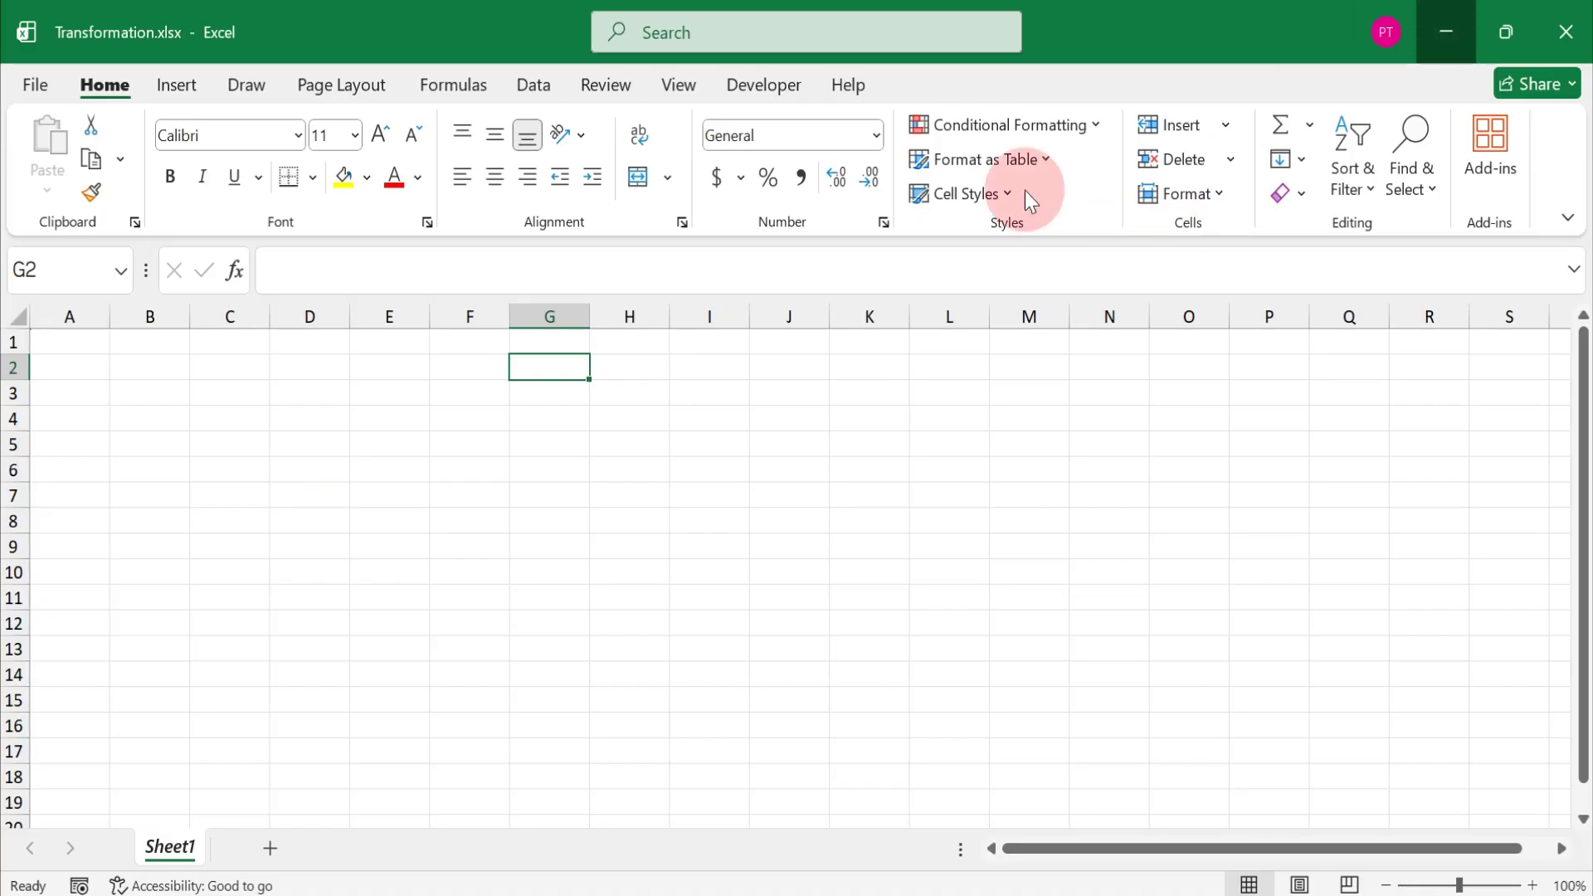
left_click(1446, 31)
left_click(245, 220)
left_click(813, 892)
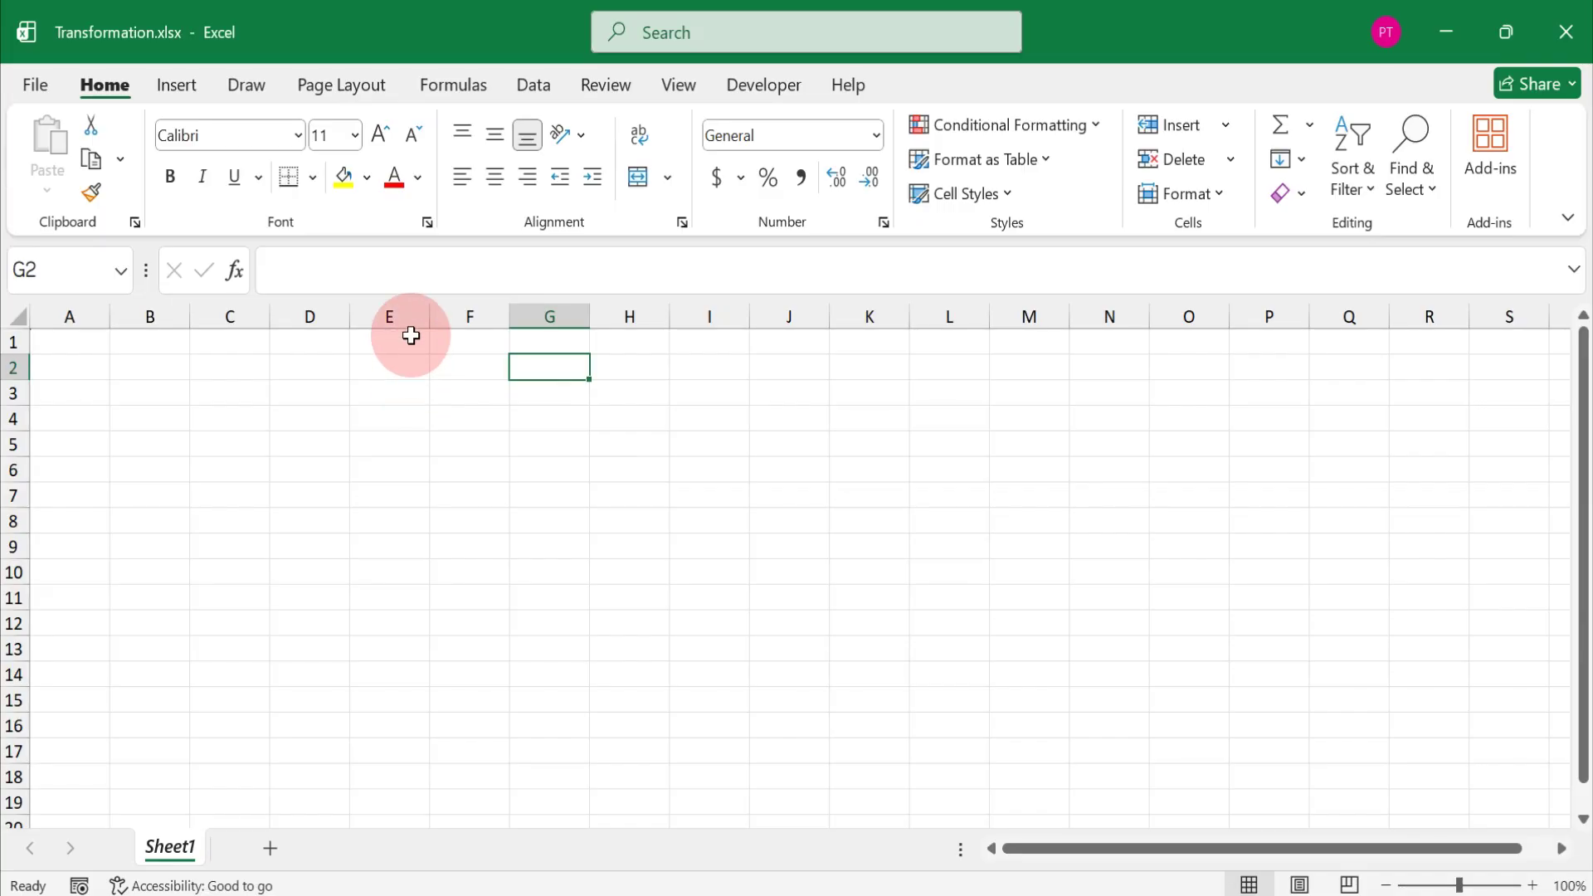
- Get data from an Excel workbook, importing Data.xlsx from the first folder inside the Query folder on the Desktop
left_click(539, 88)
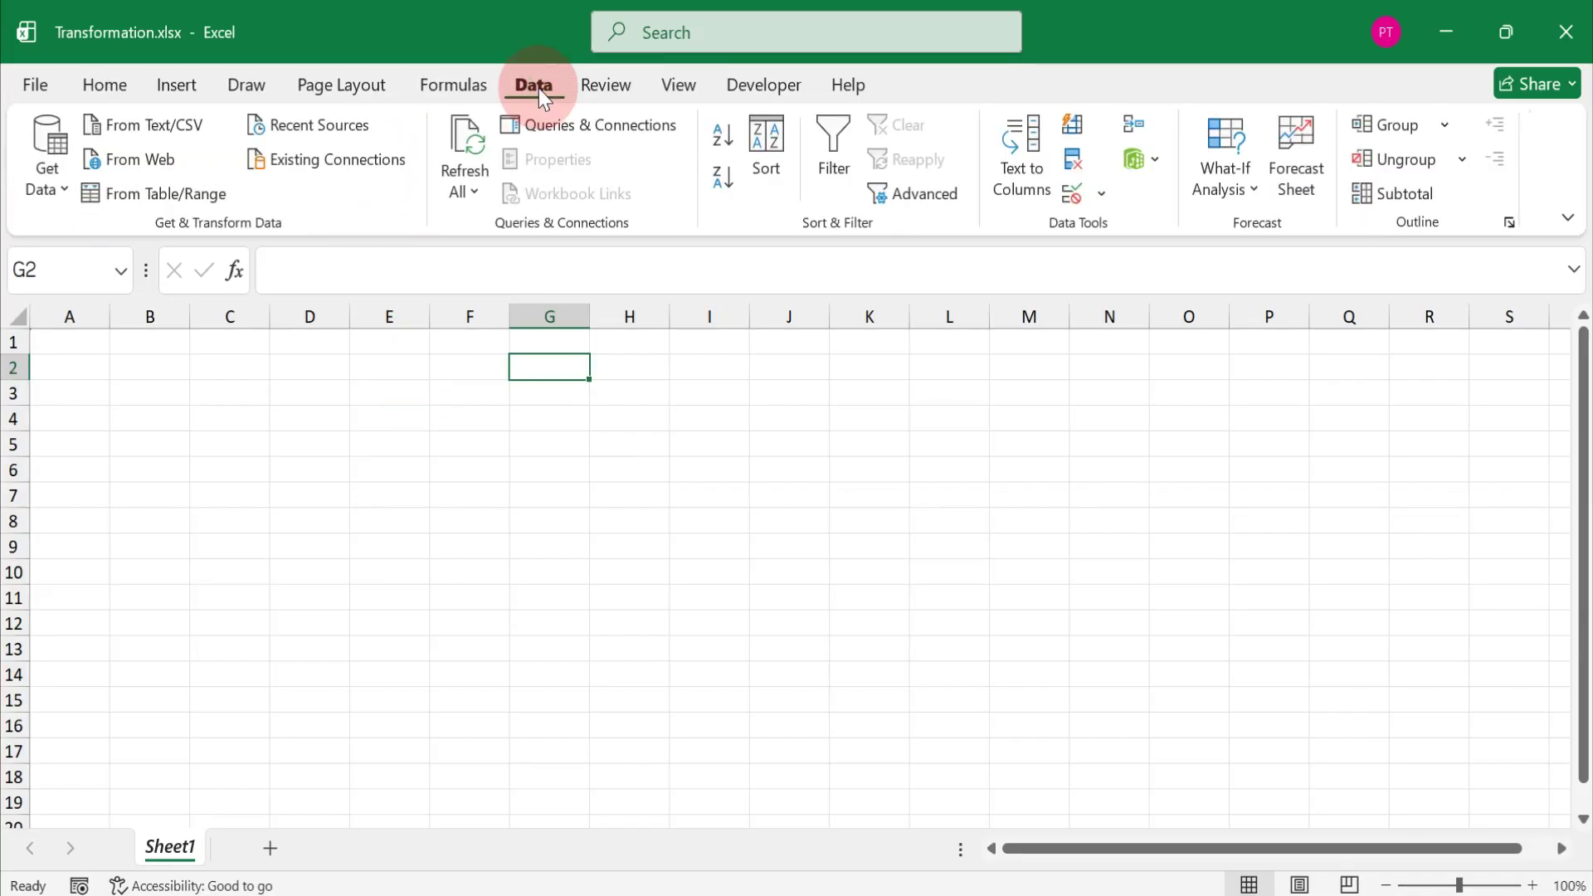
left_click(50, 164)
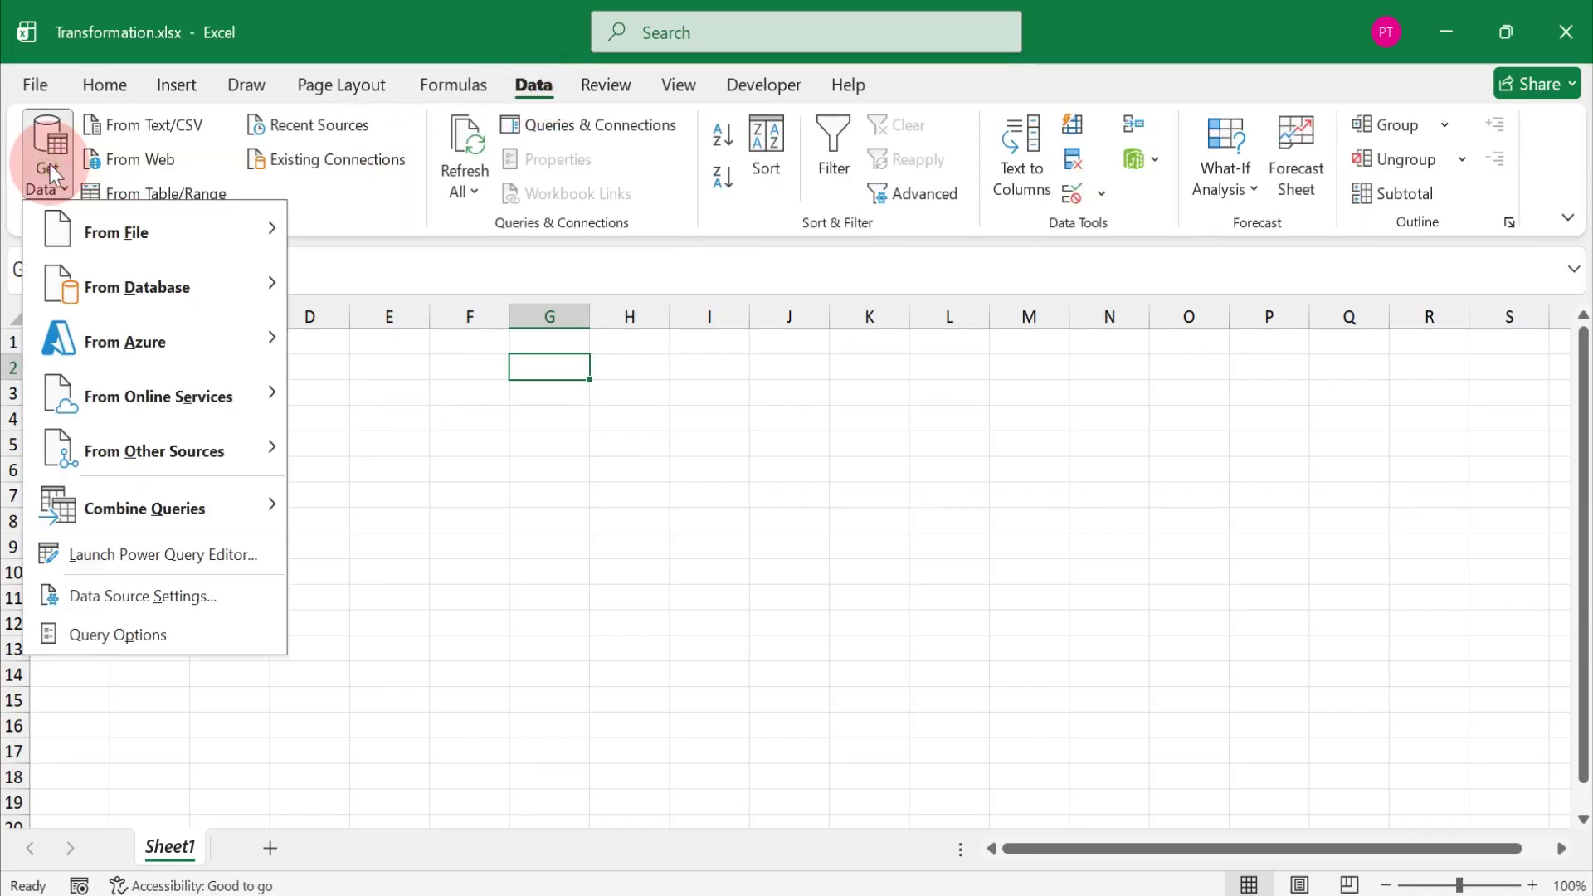
mouse_move(87, 244)
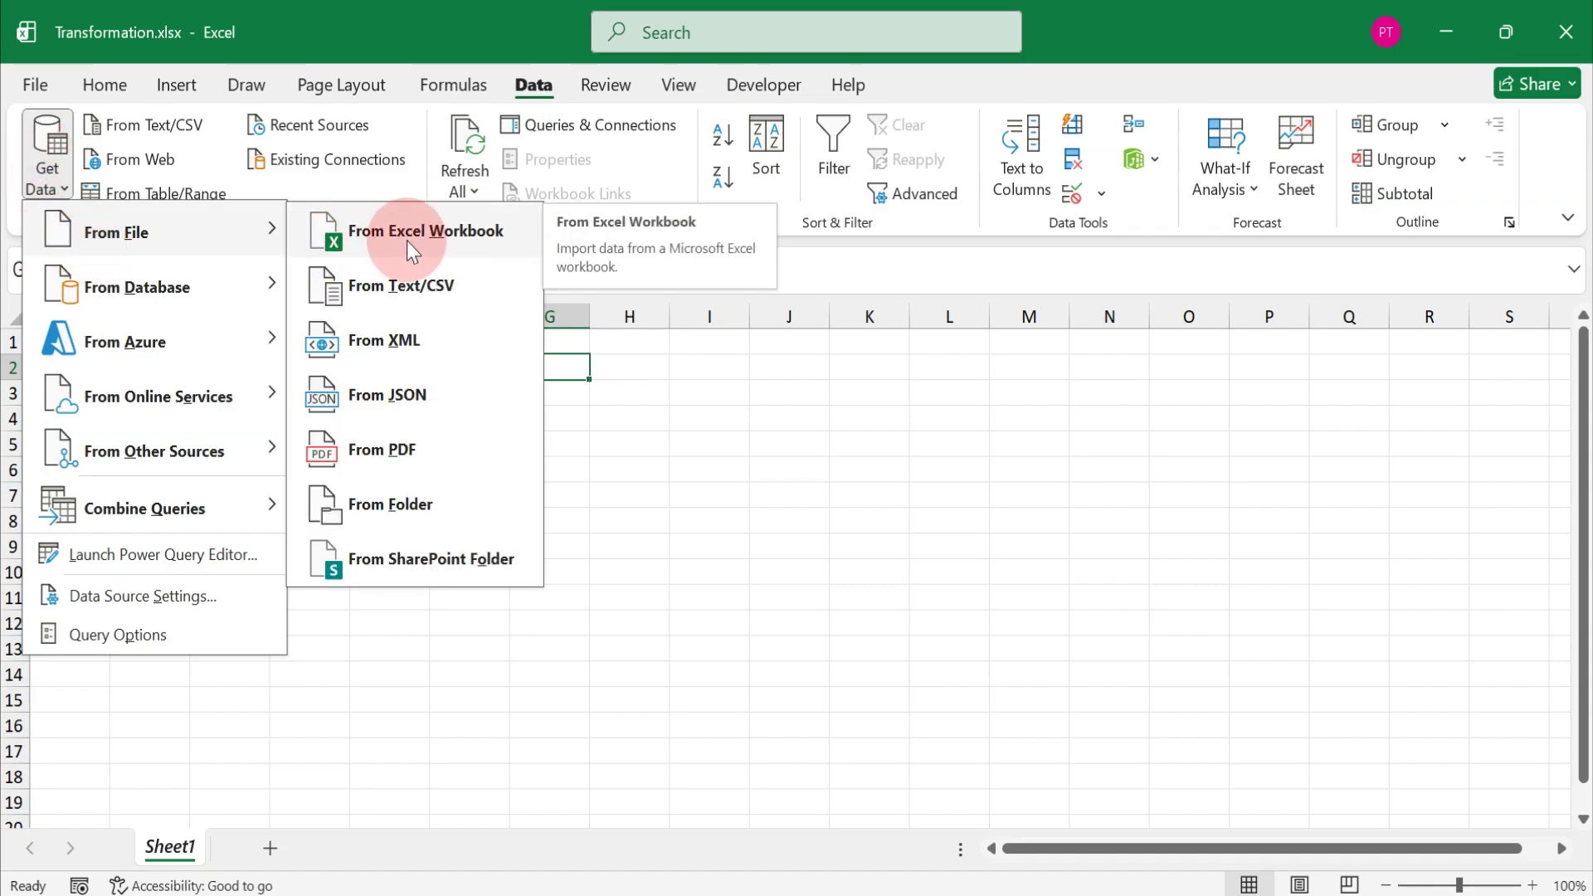
left_click(453, 245)
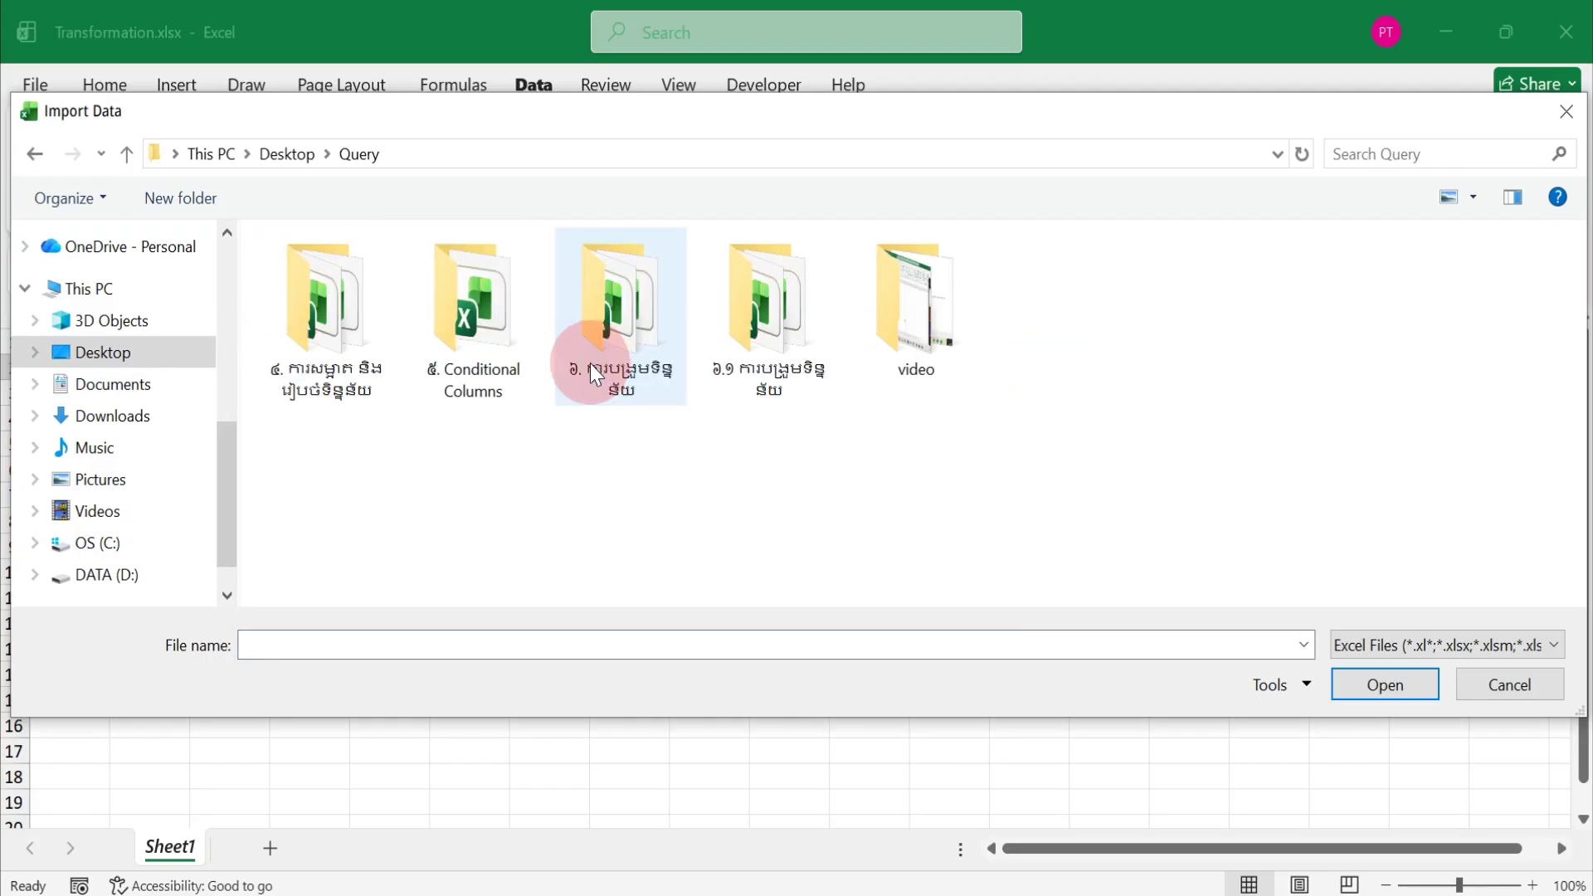
double_click(331, 359)
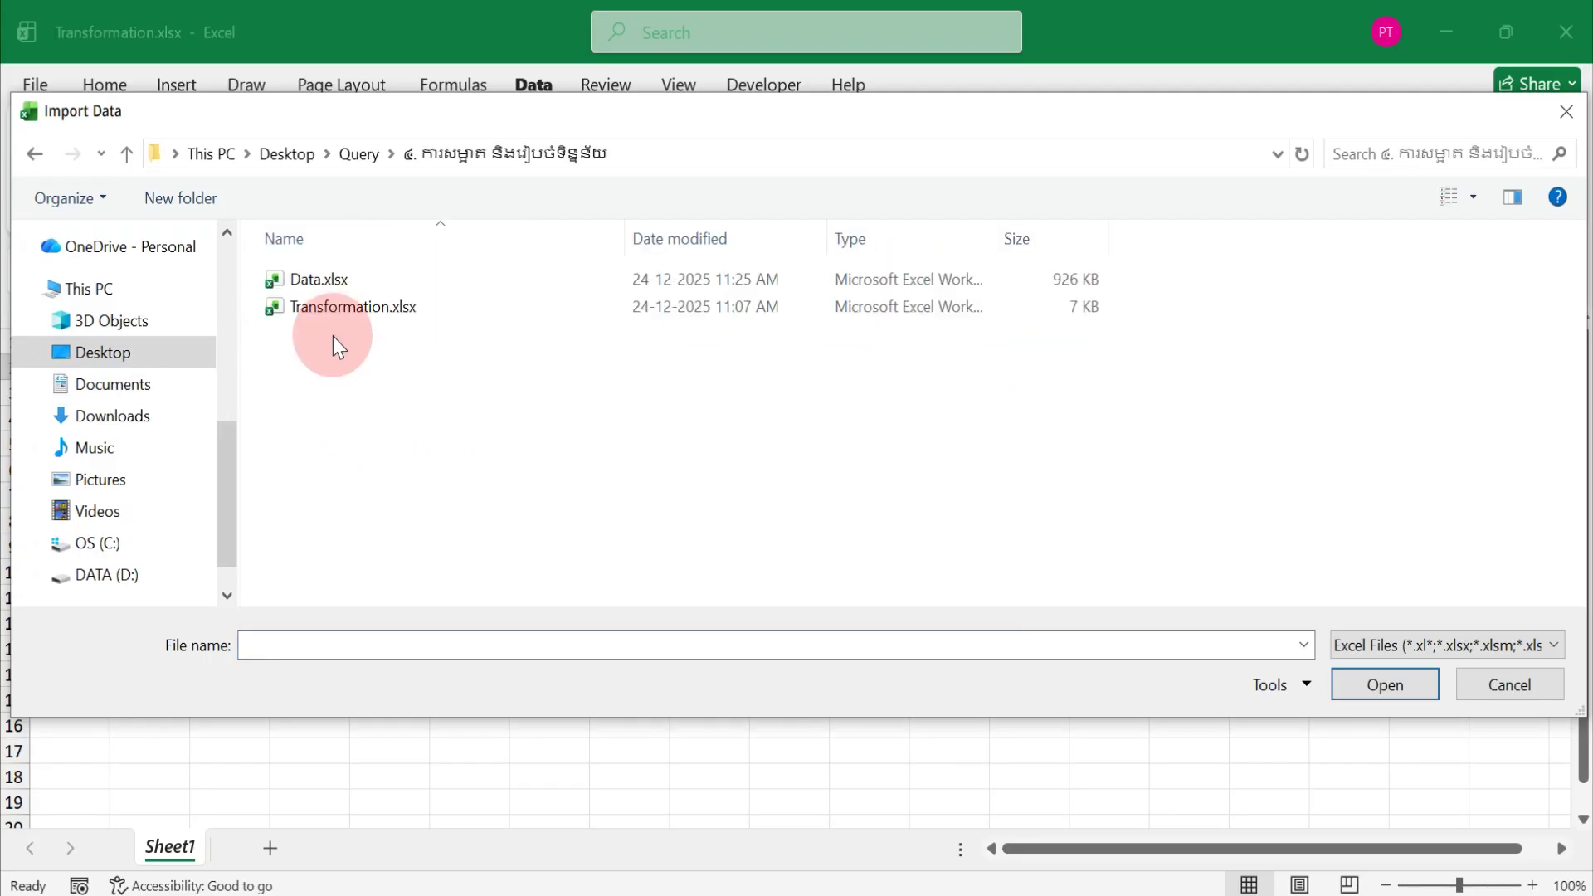
left_click(321, 282)
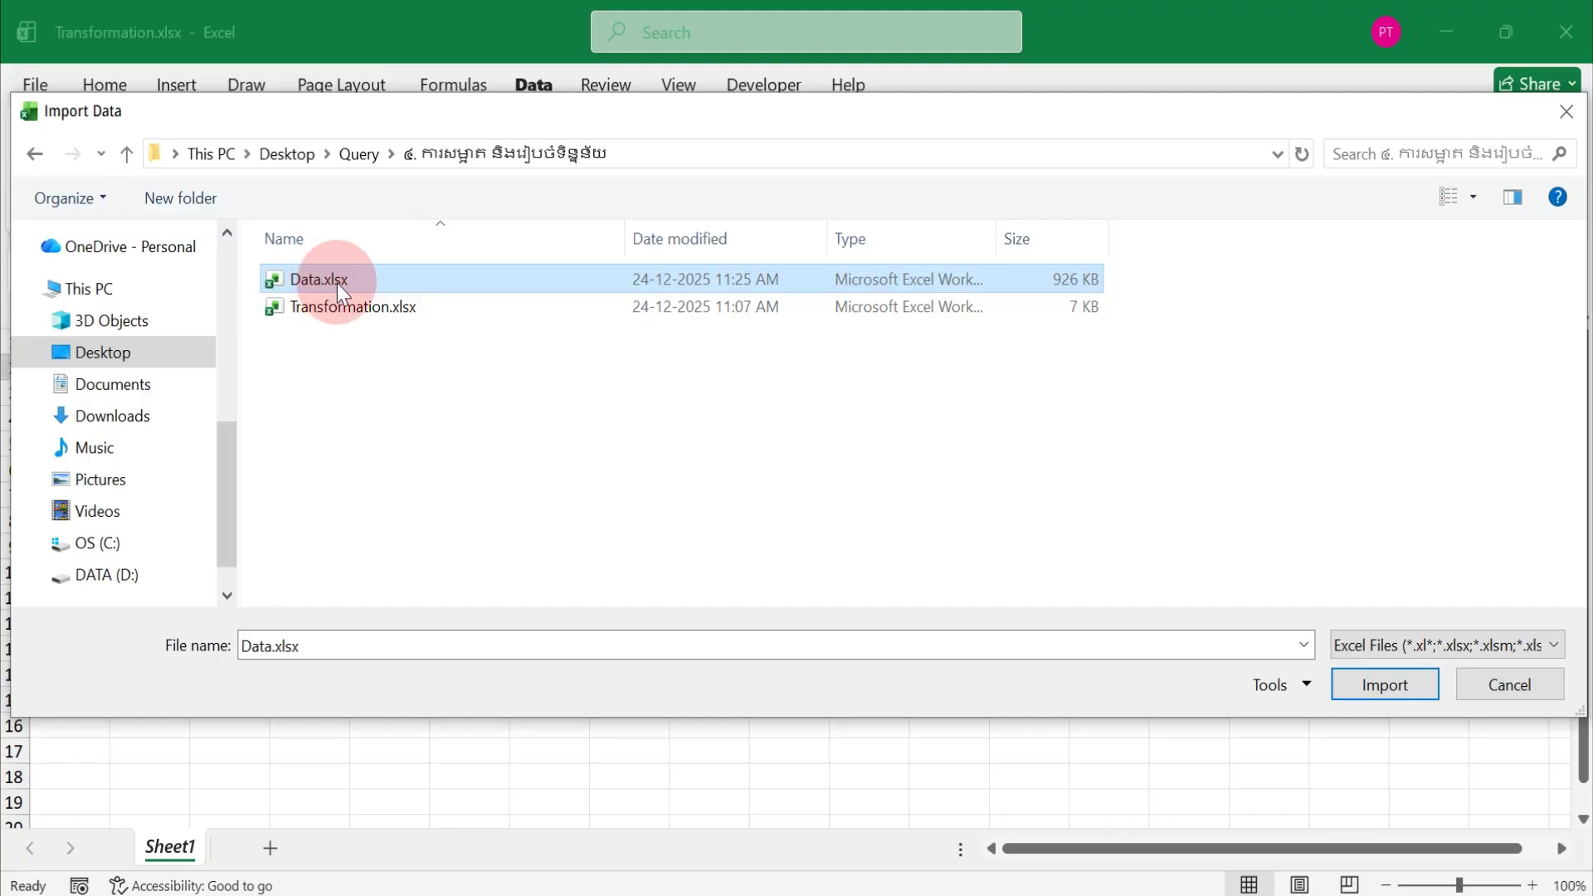
left_click(1382, 690)
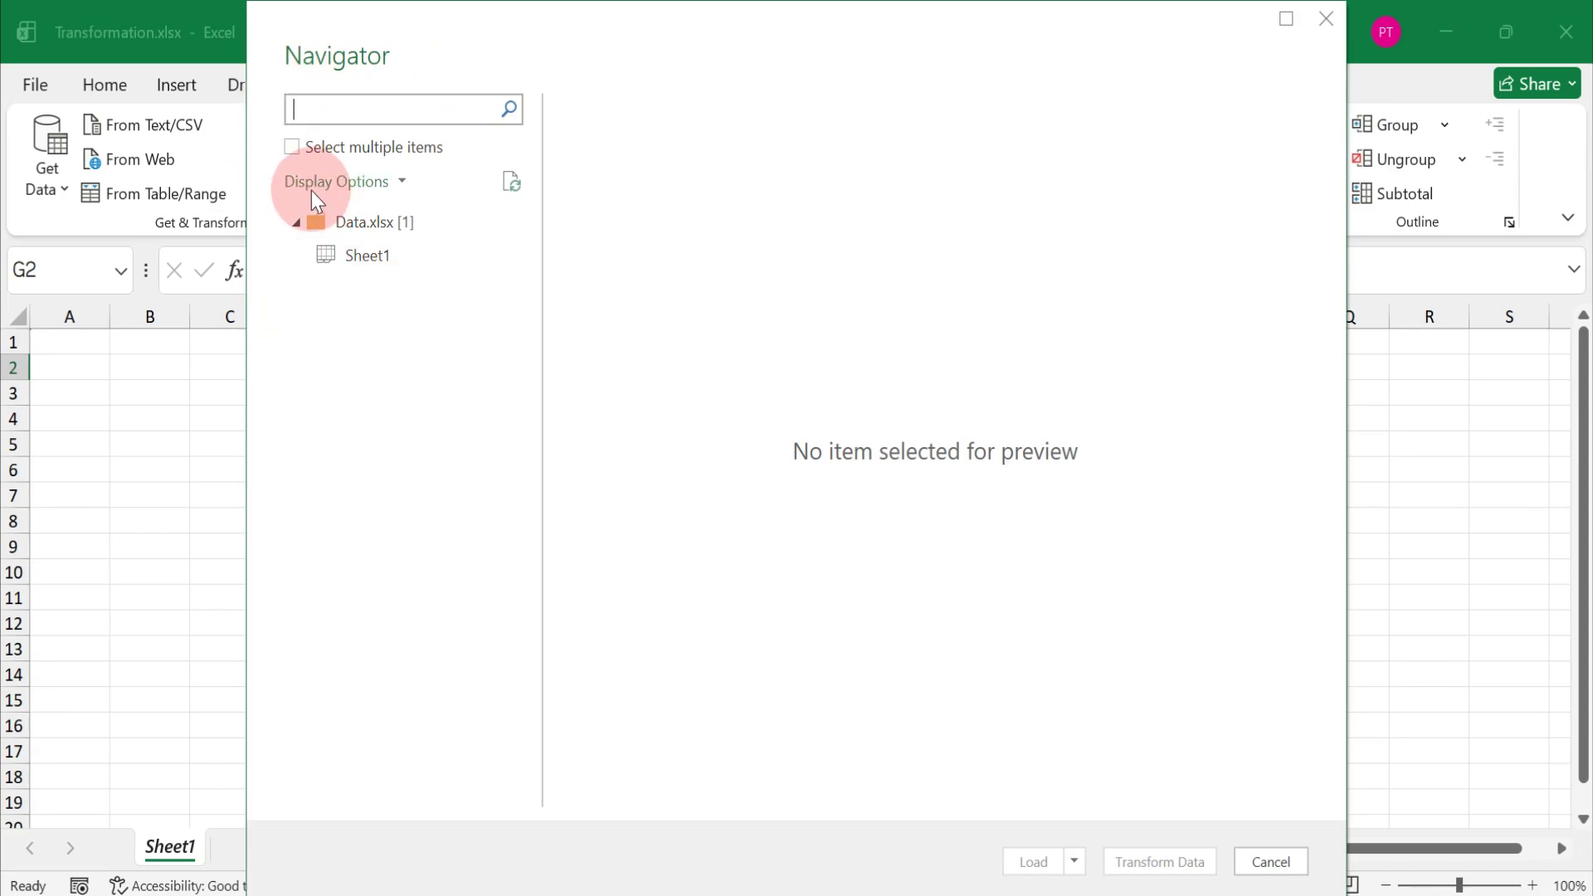
- Select Sheet1 of Data.xlsx in the Navigator to preview its data
left_click(348, 257)
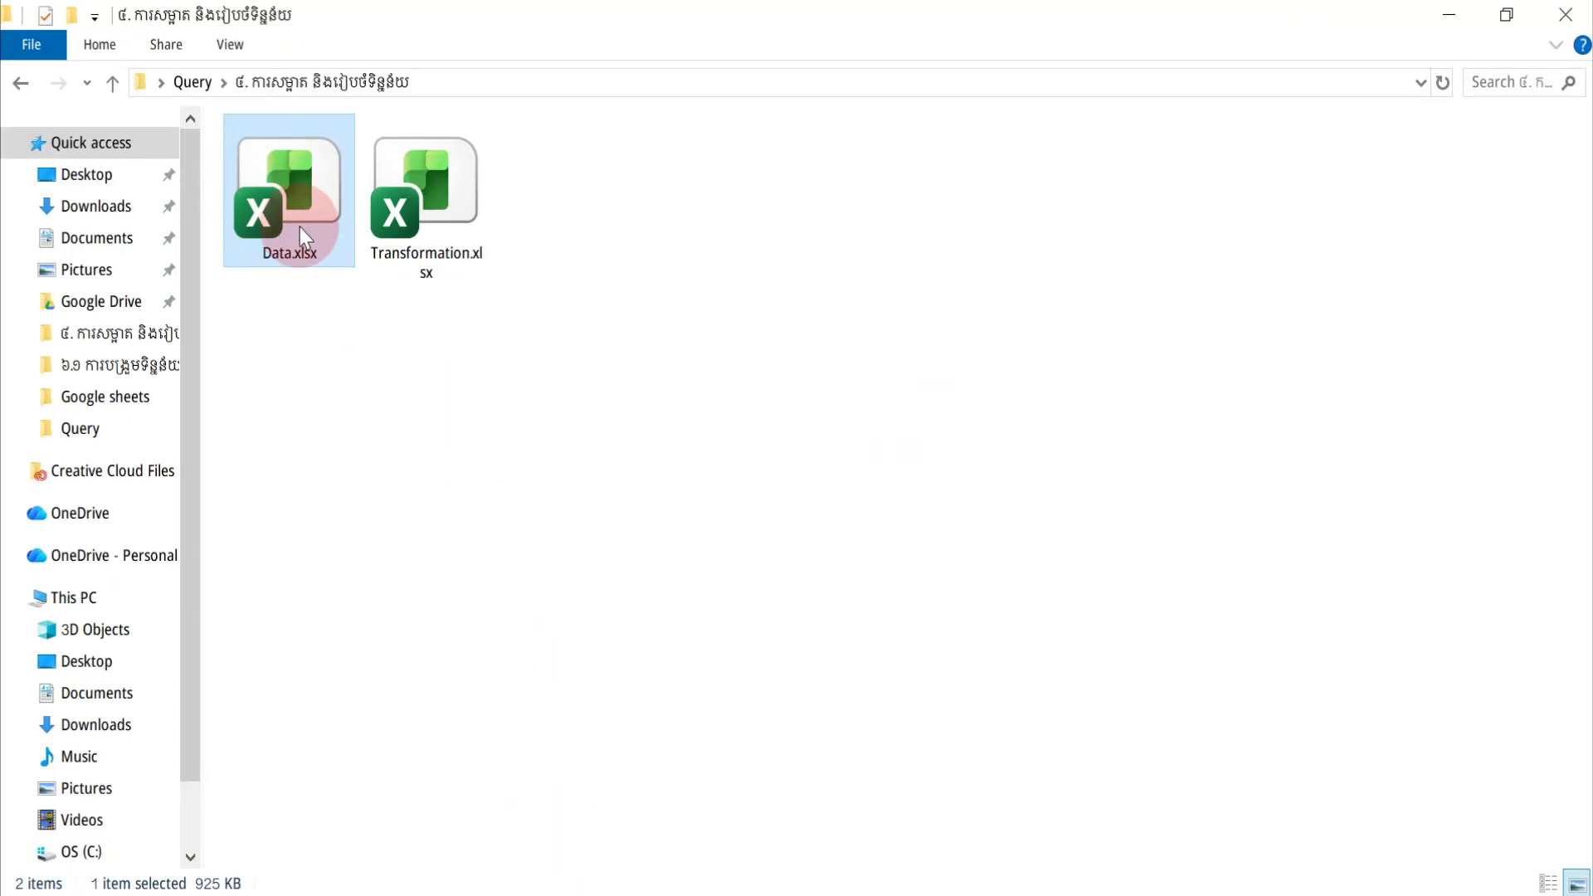
mouse_move(302, 205)
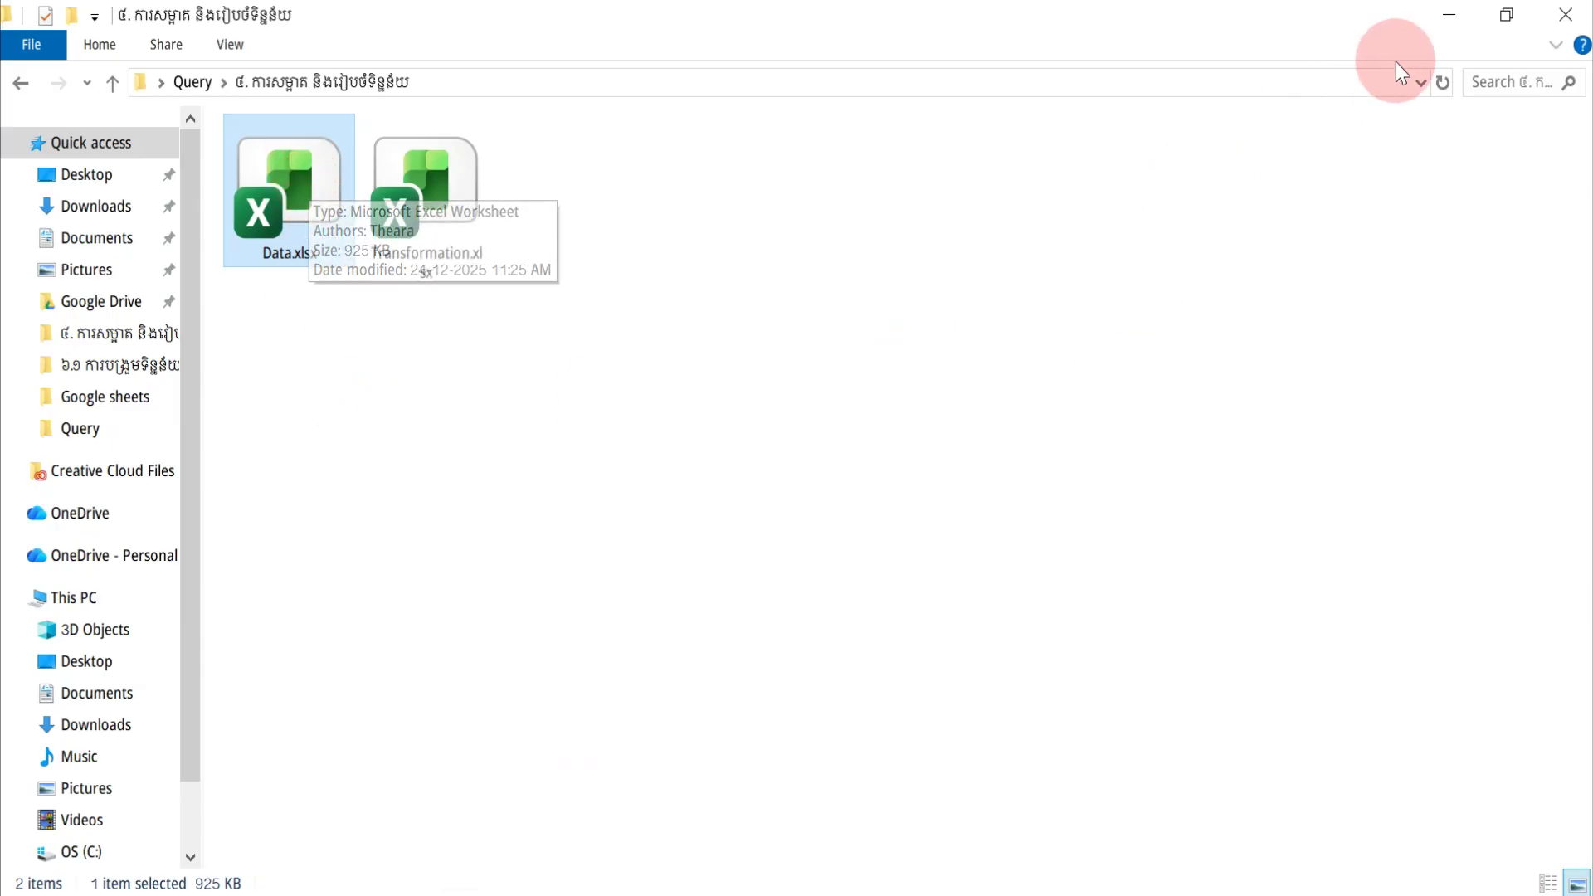
left_click(1450, 14)
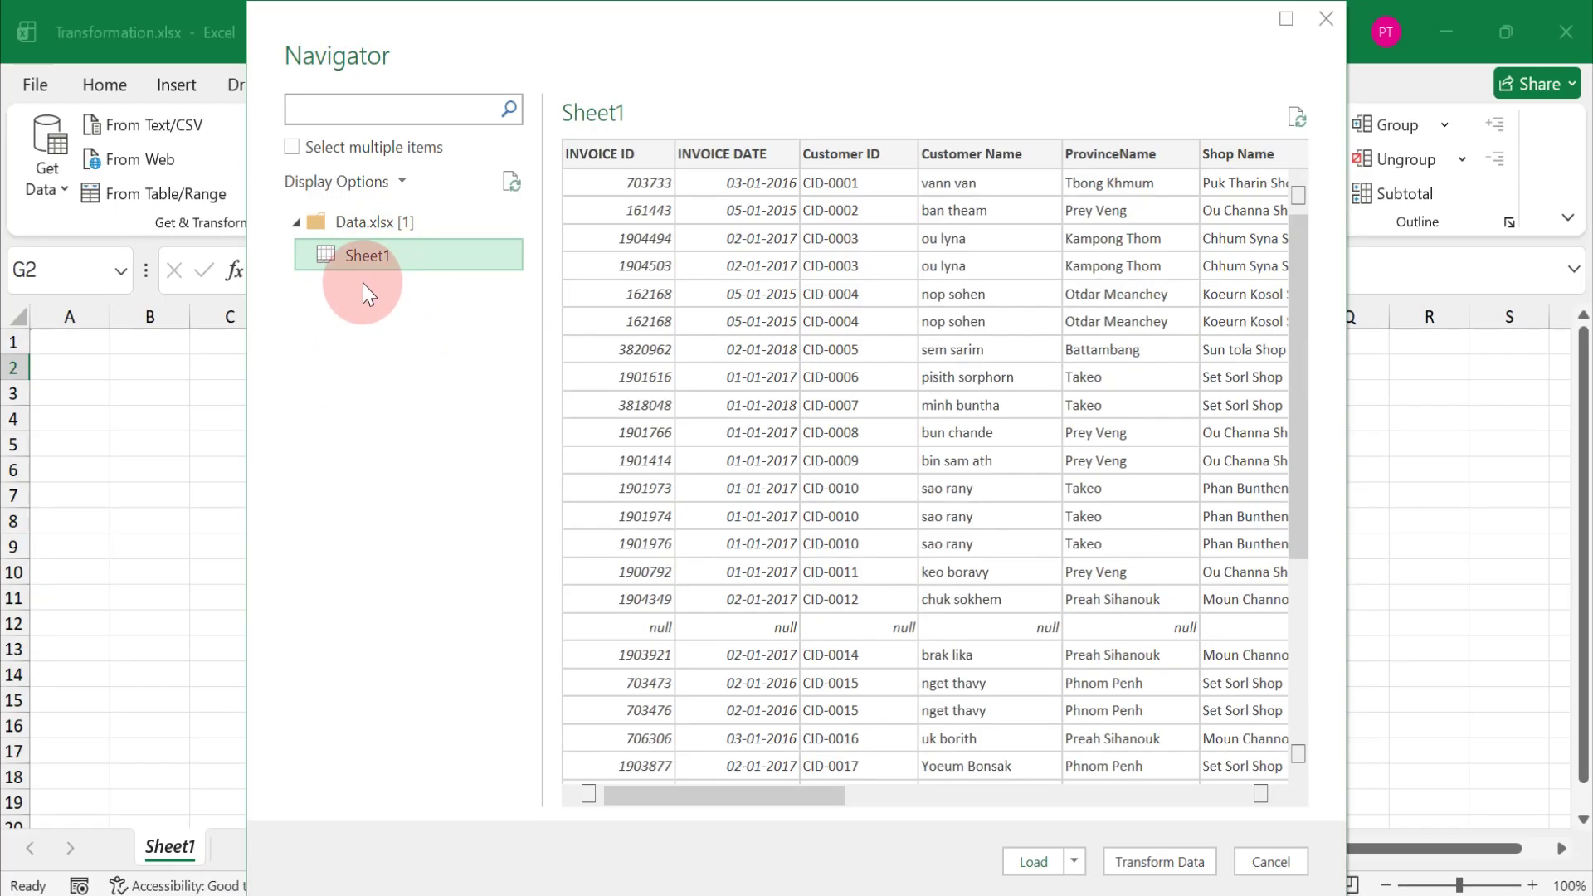
left_click(298, 146)
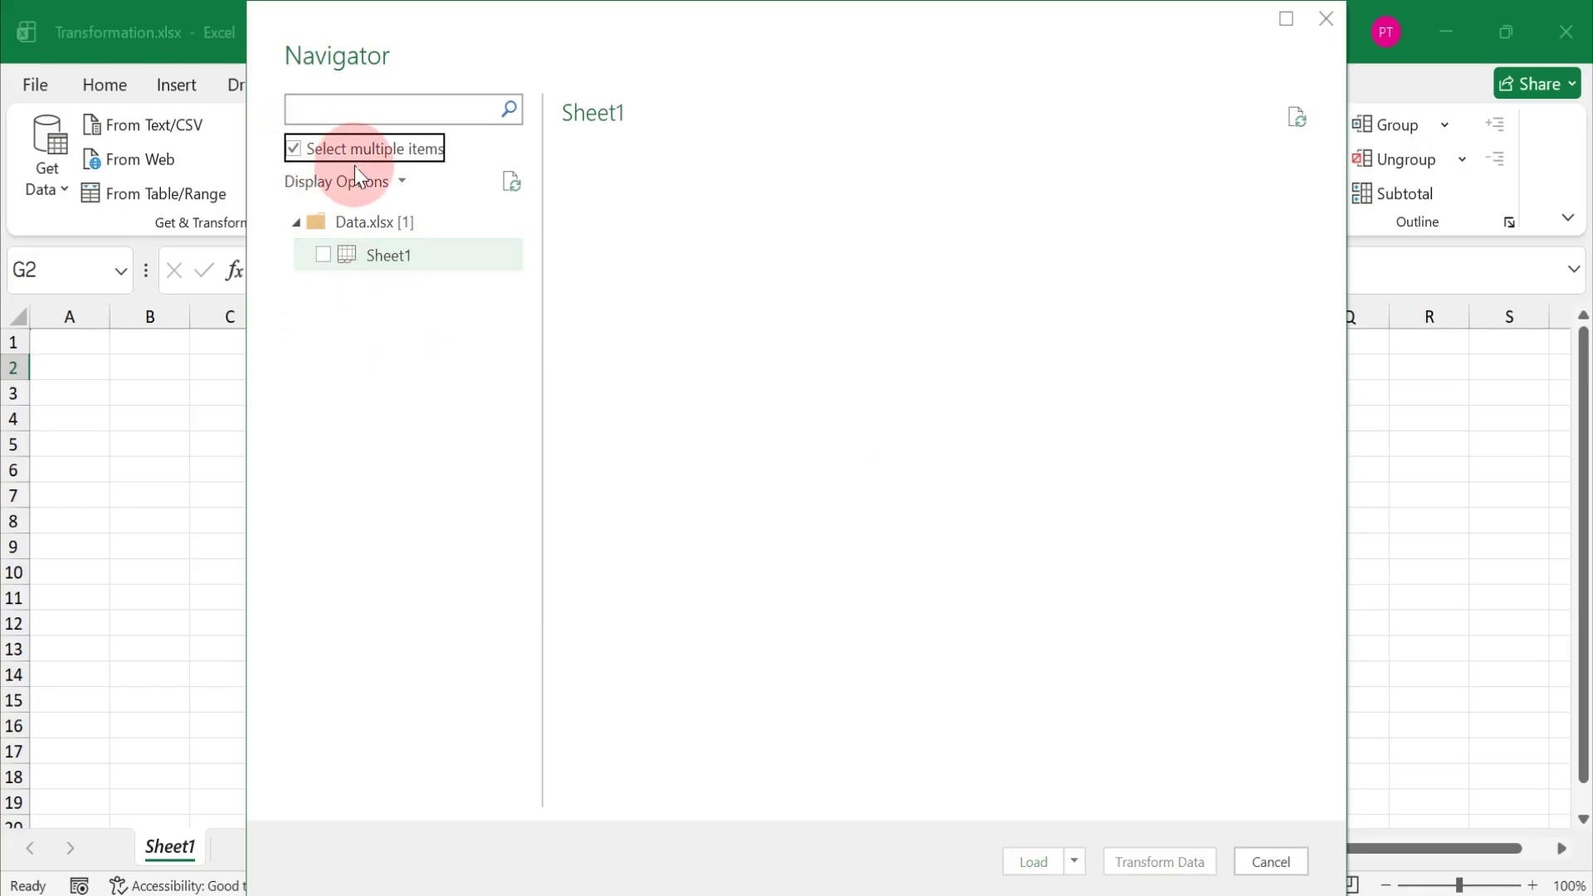
left_click(326, 255)
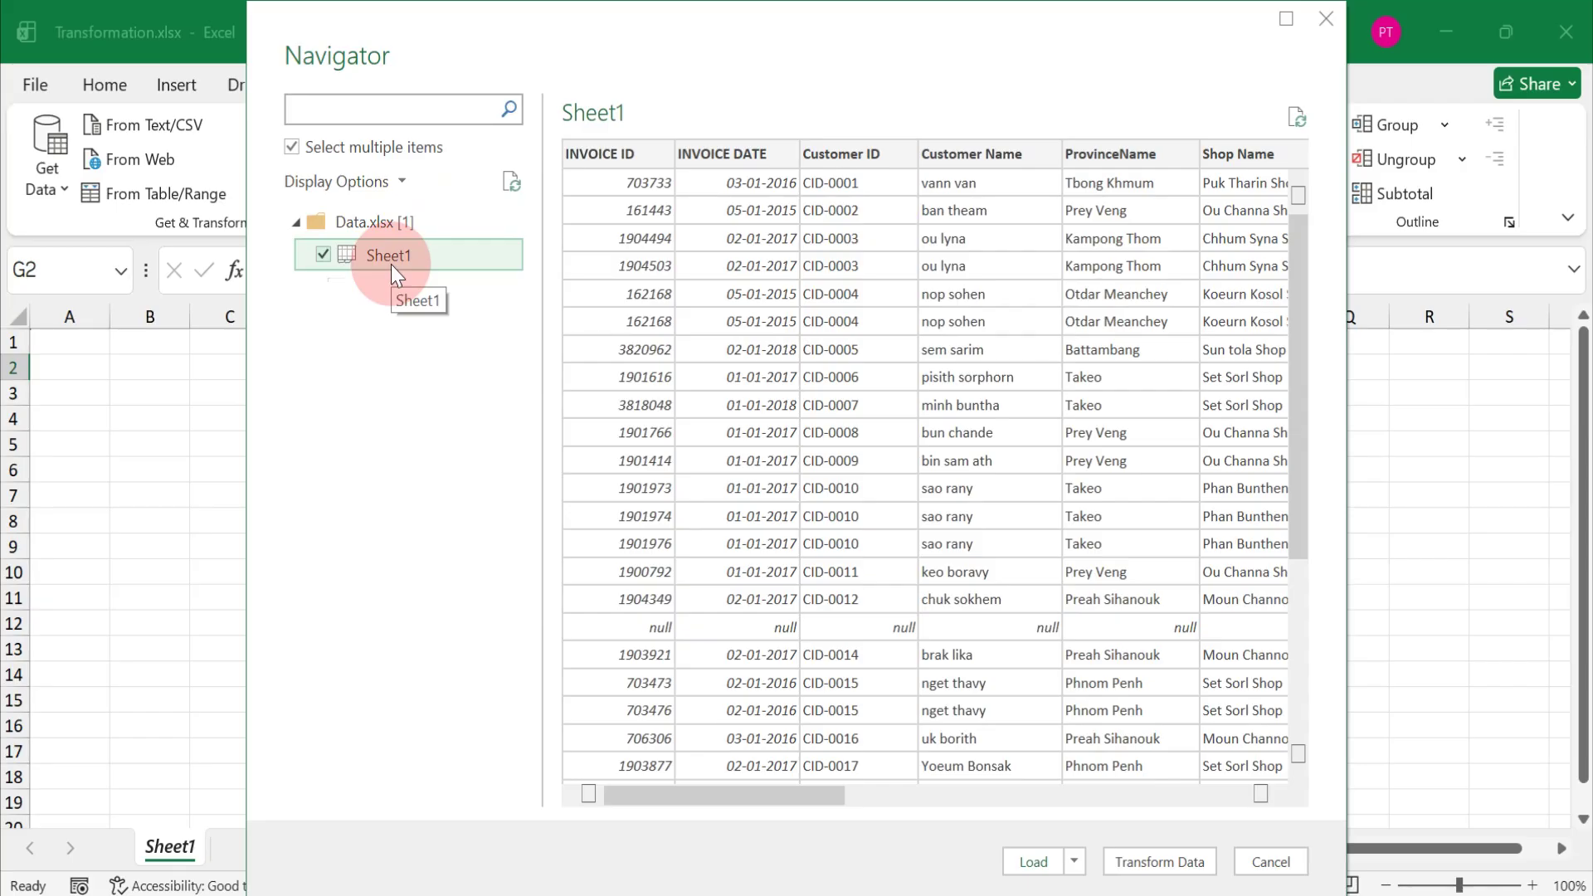
left_click(291, 147)
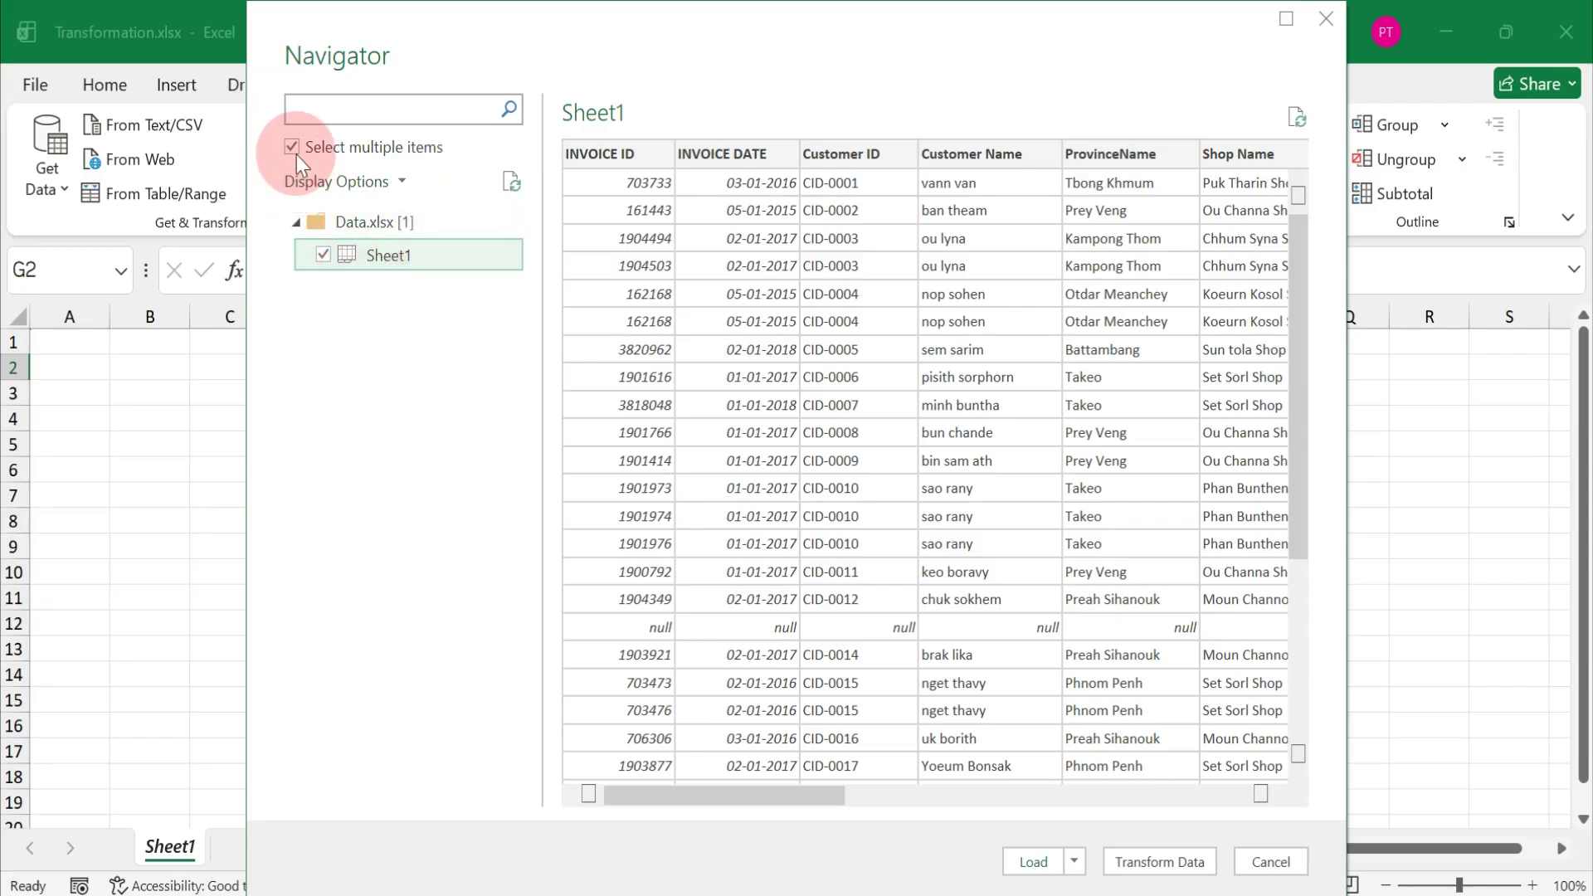
- Choose Sheet1 as the single item and open it in the Power Query Editor with Transform Data
left_click(422, 256)
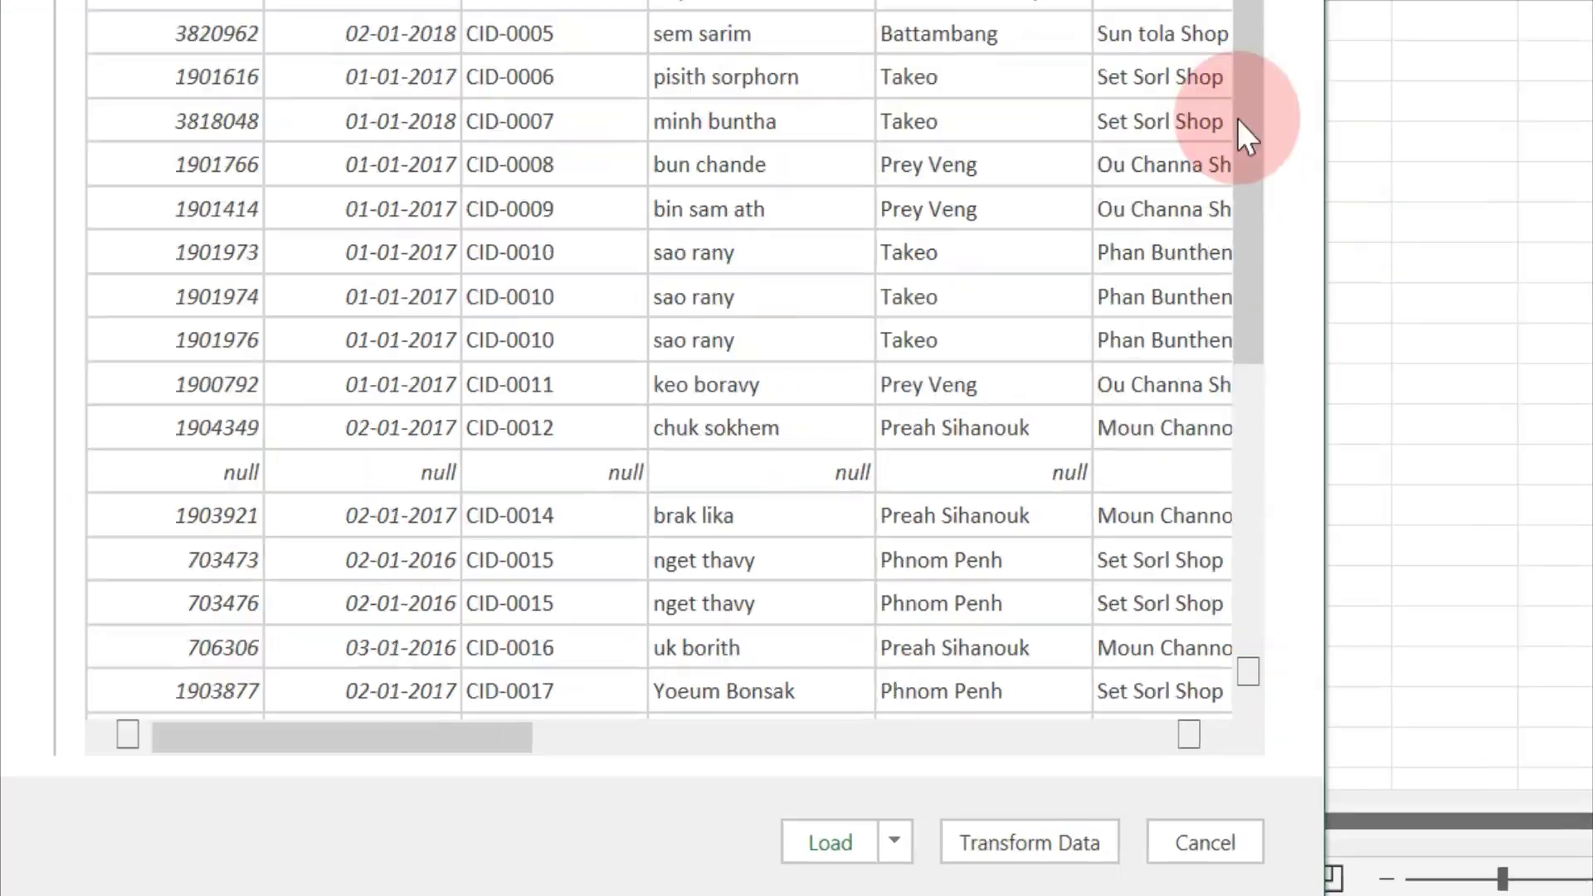
scroll(1228, 641, "down", 5)
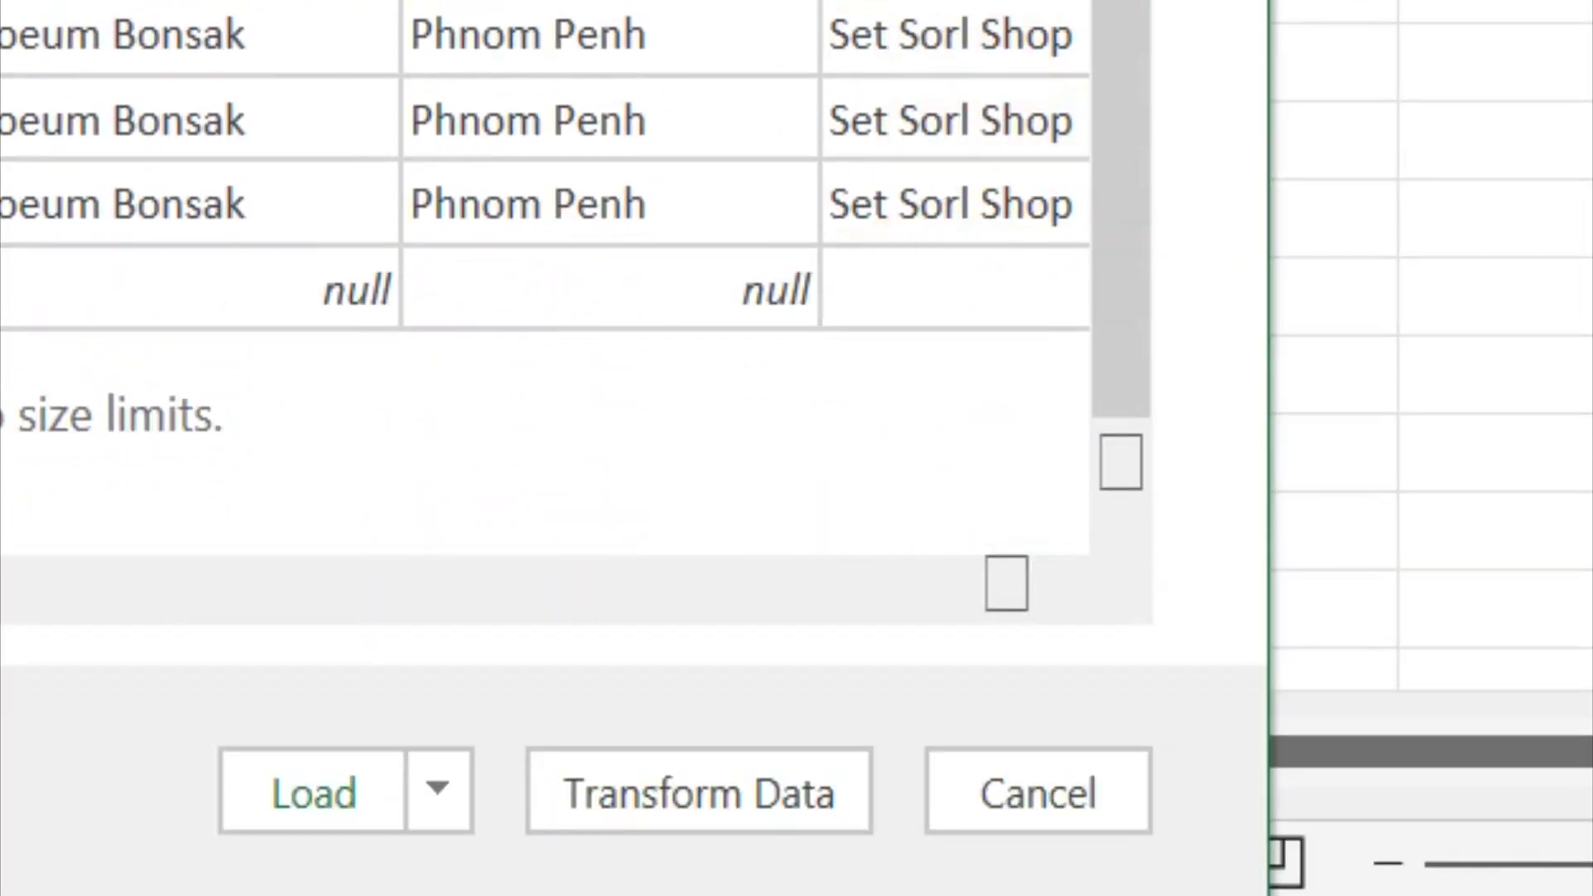
left_click(435, 790)
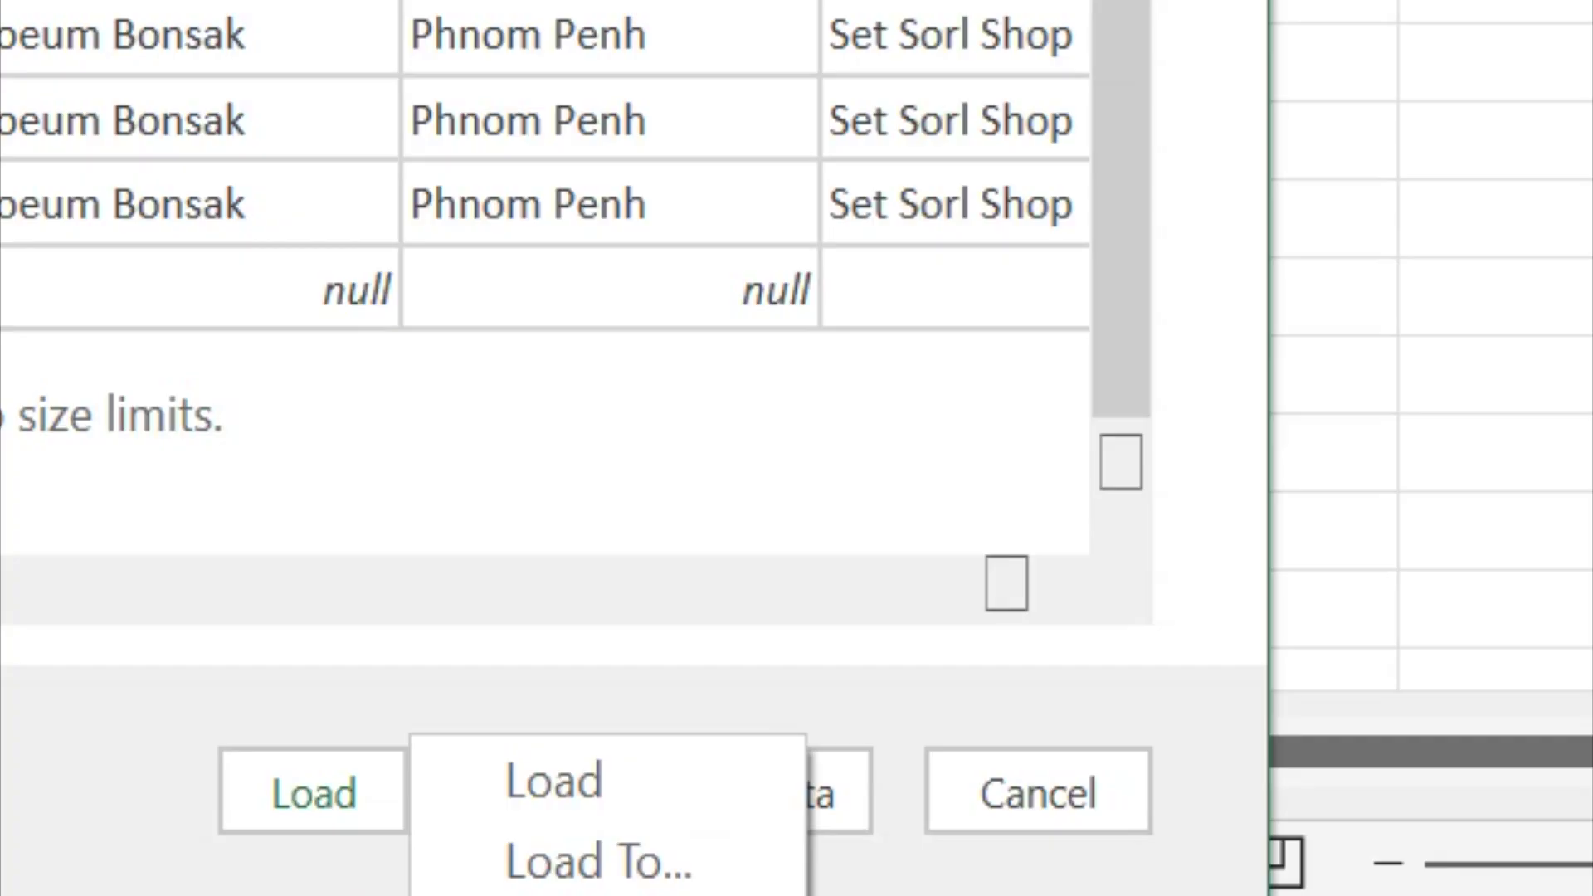
left_click(1236, 315)
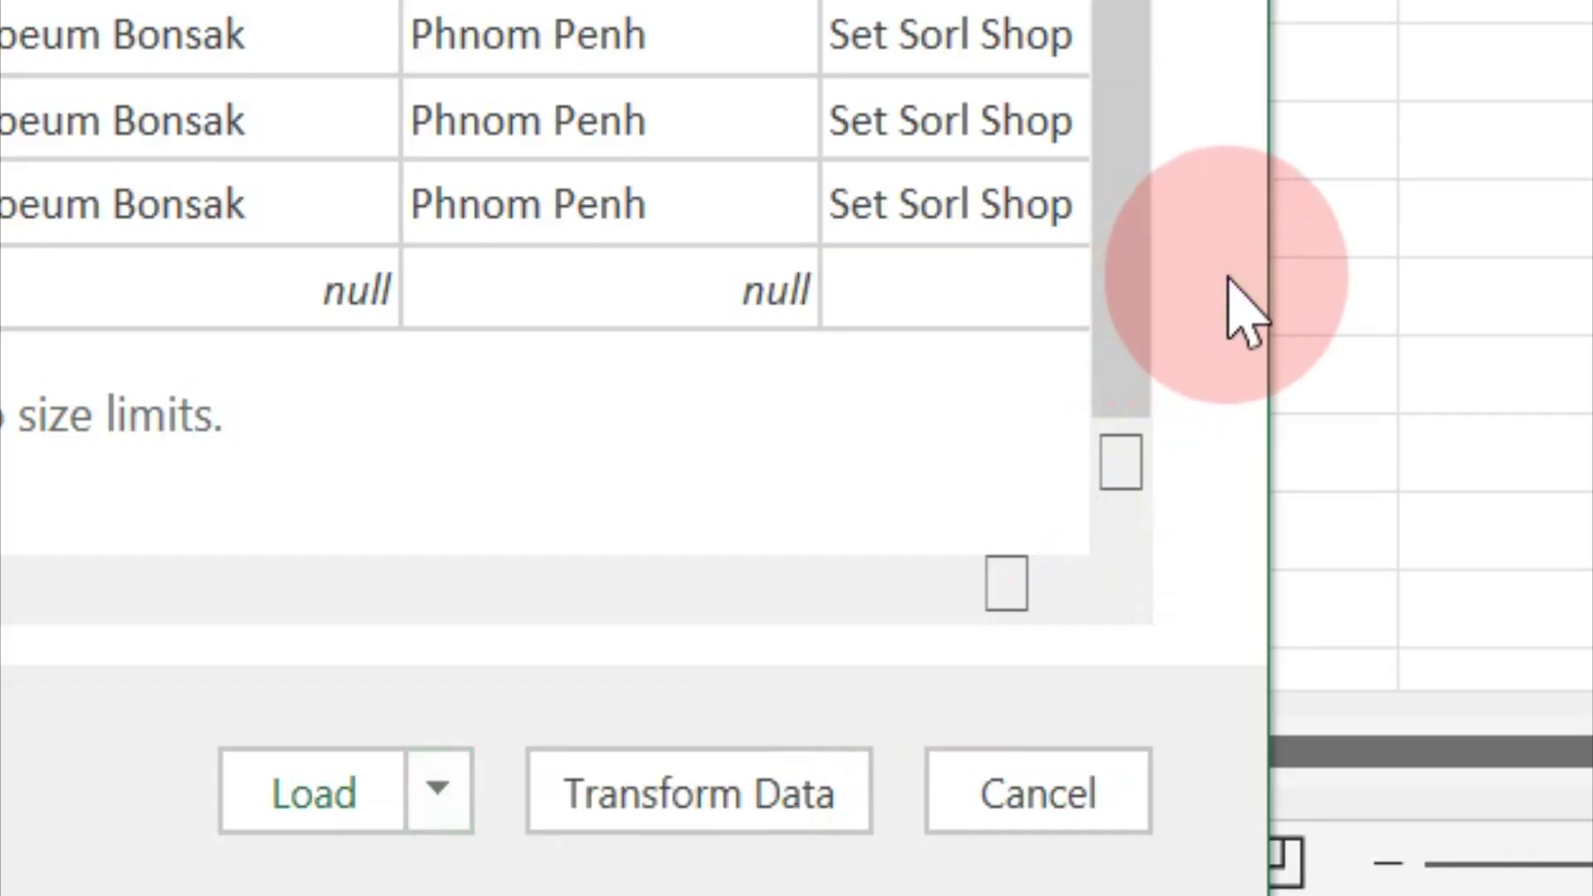
left_click(291, 800)
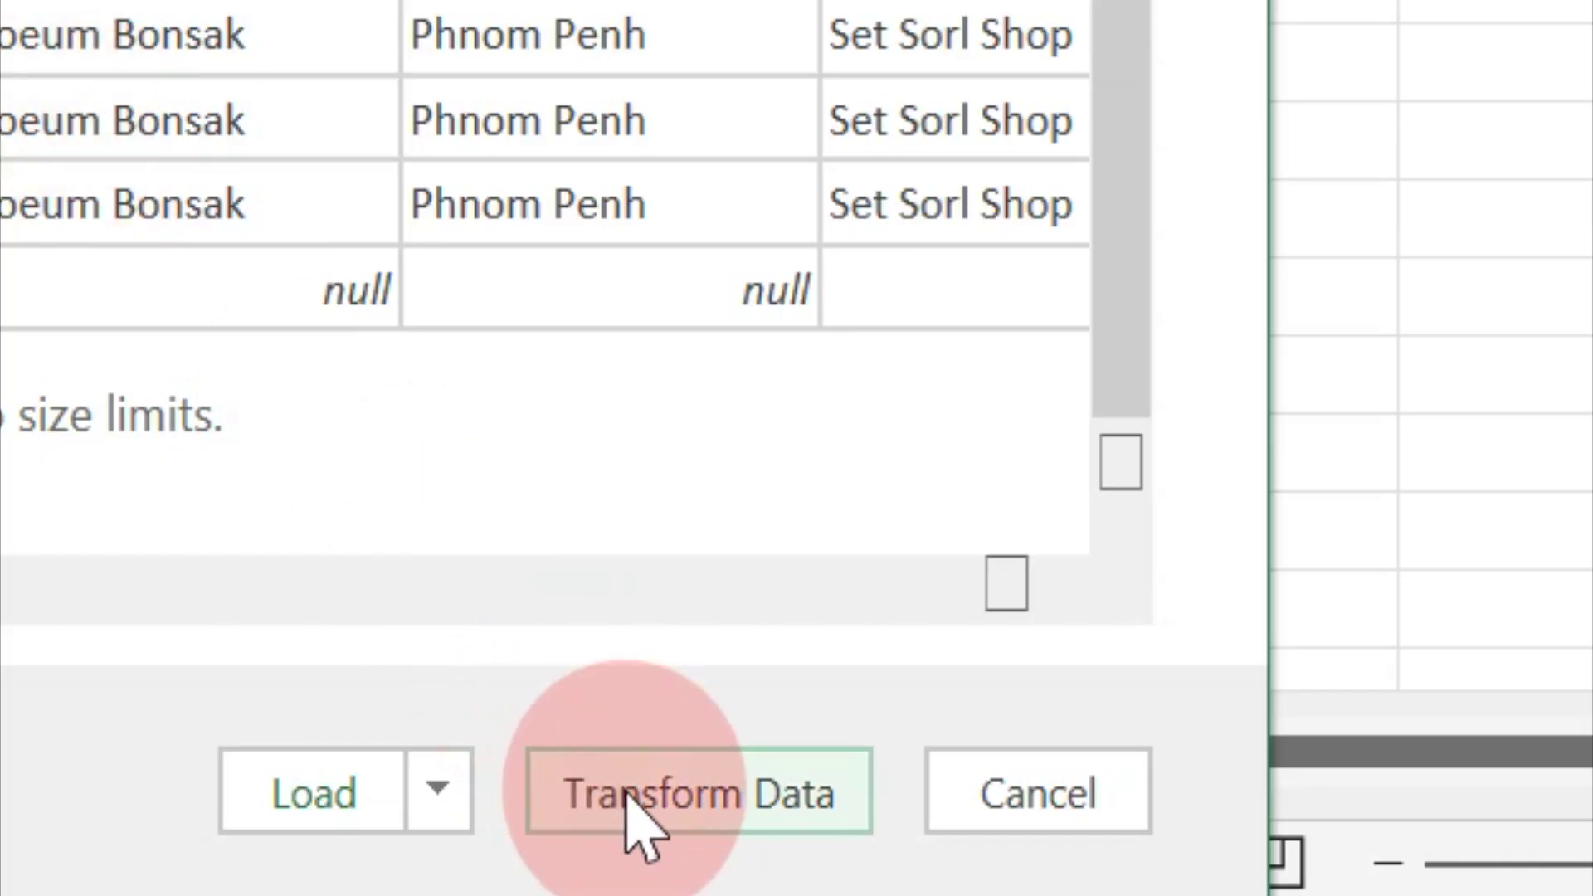
left_click(715, 793)
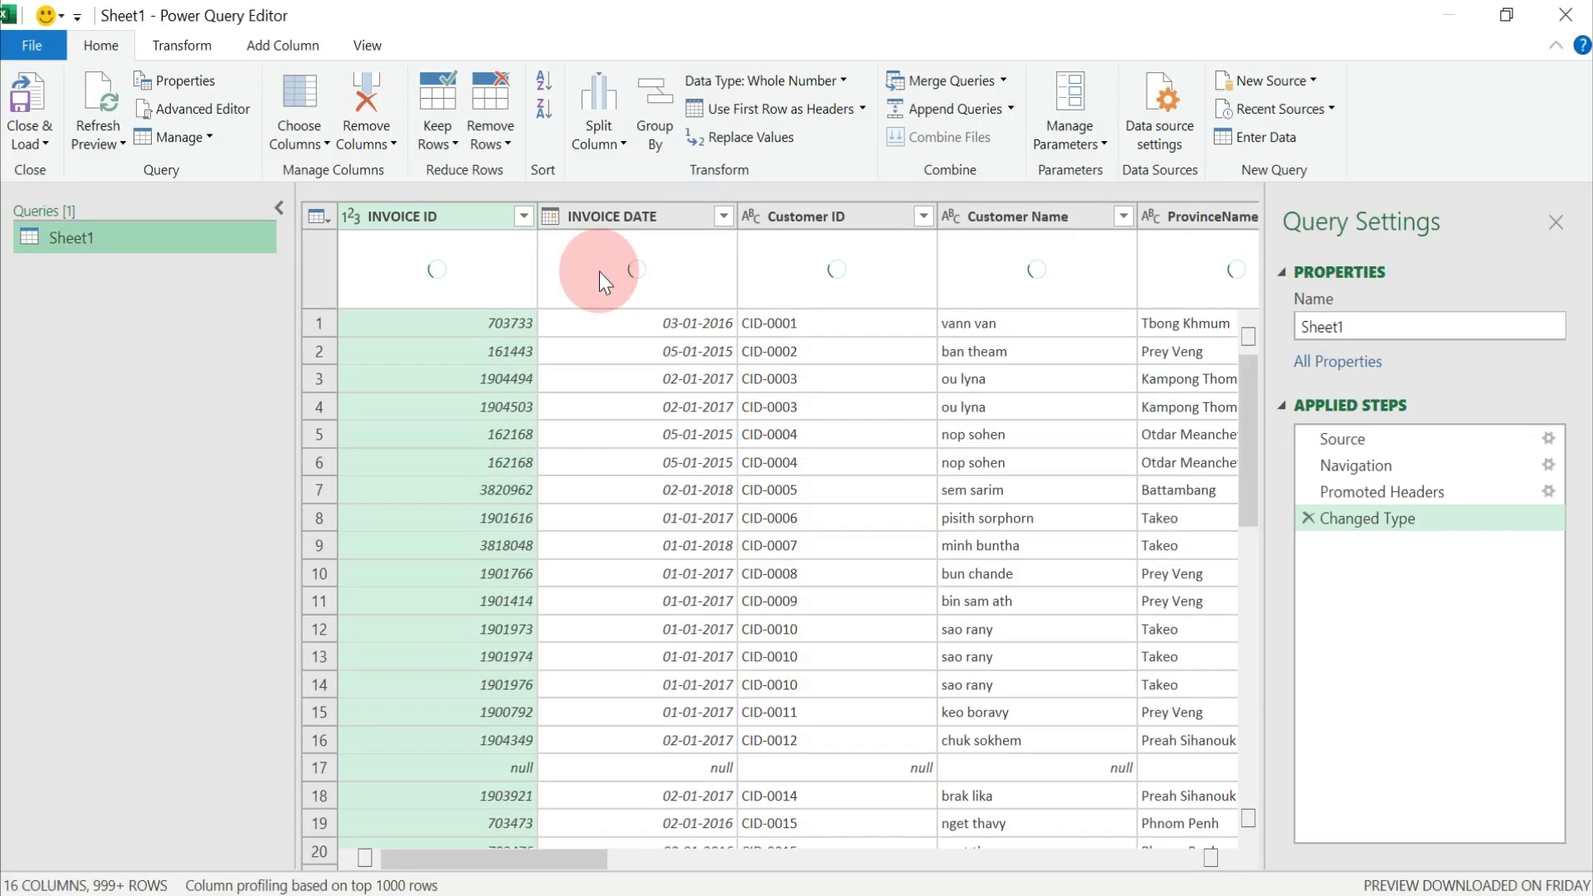
- Turn off the Column quality display in the Power Query data preview
mouse_move(488, 278)
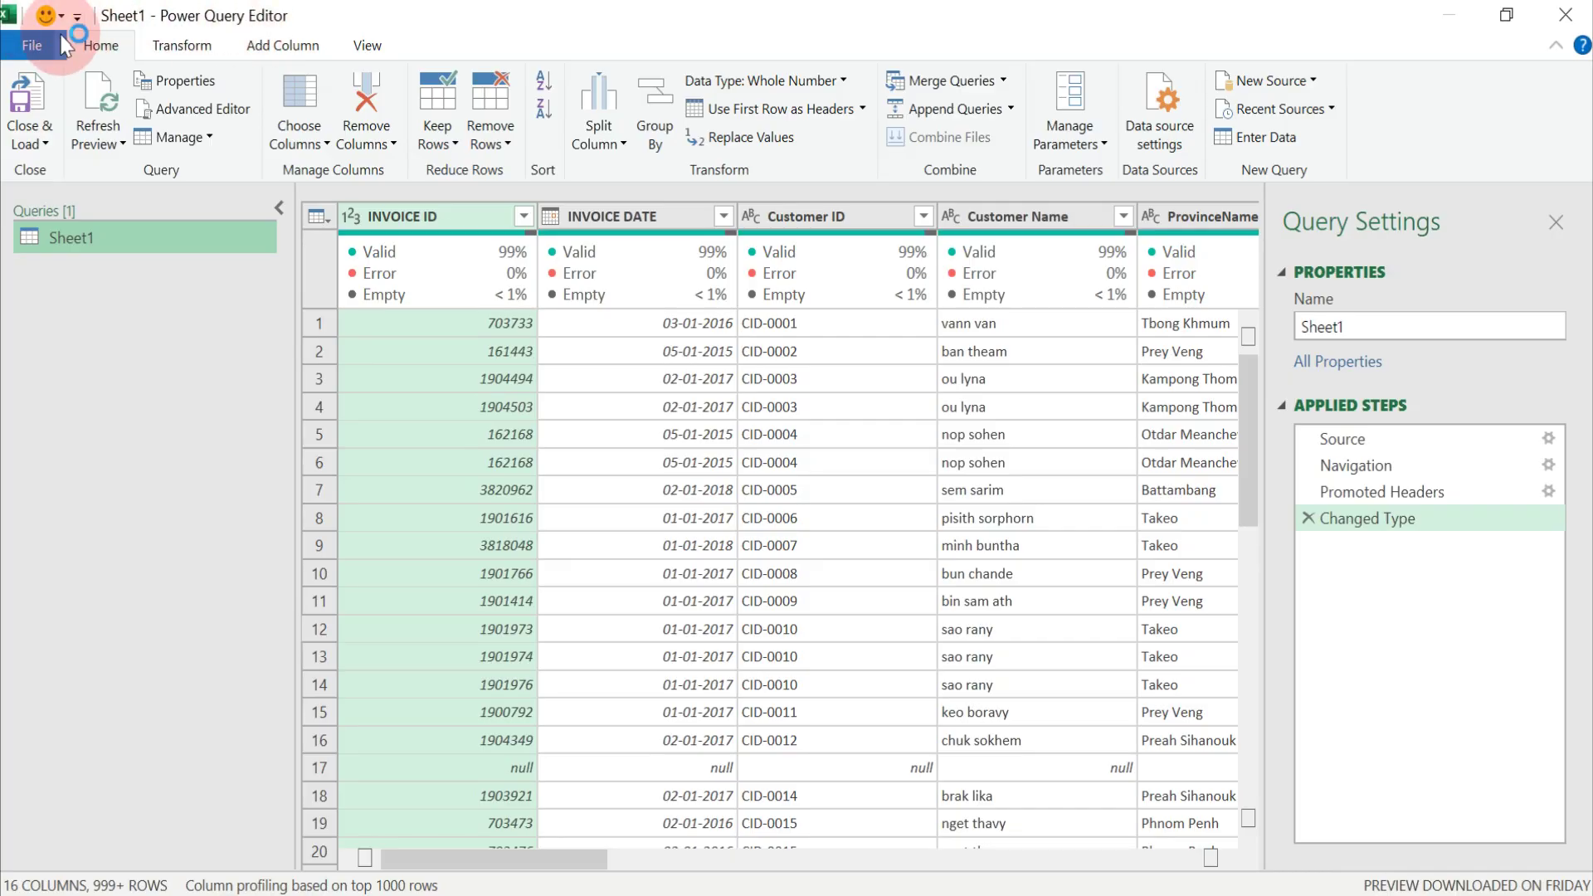
left_click(162, 52)
left_click(103, 52)
left_click(166, 48)
left_click(267, 49)
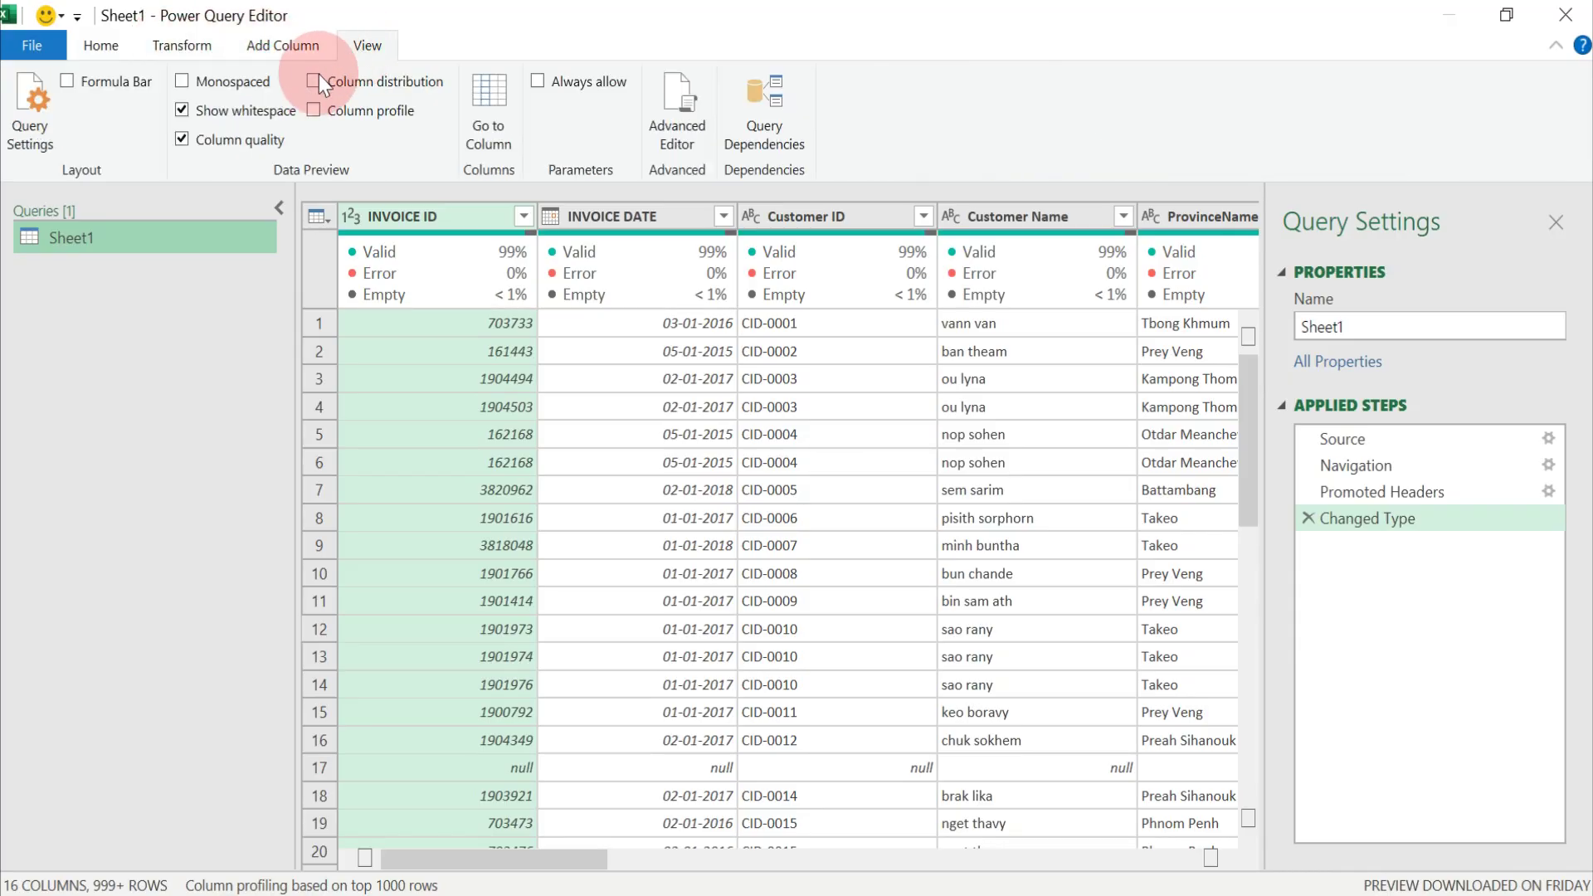
left_click(182, 140)
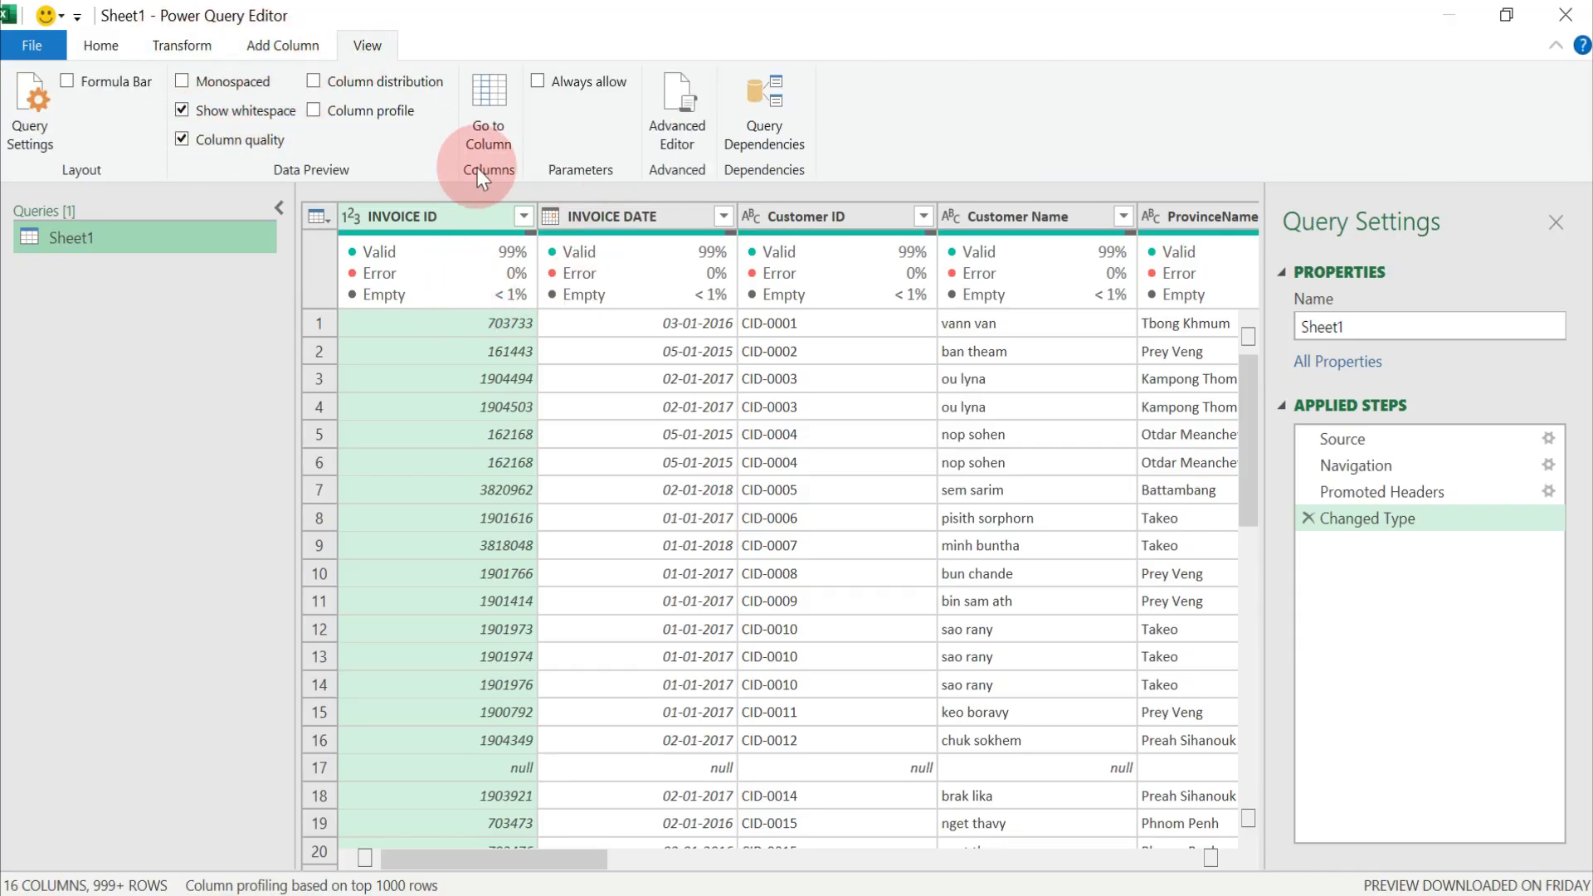
left_click(191, 141)
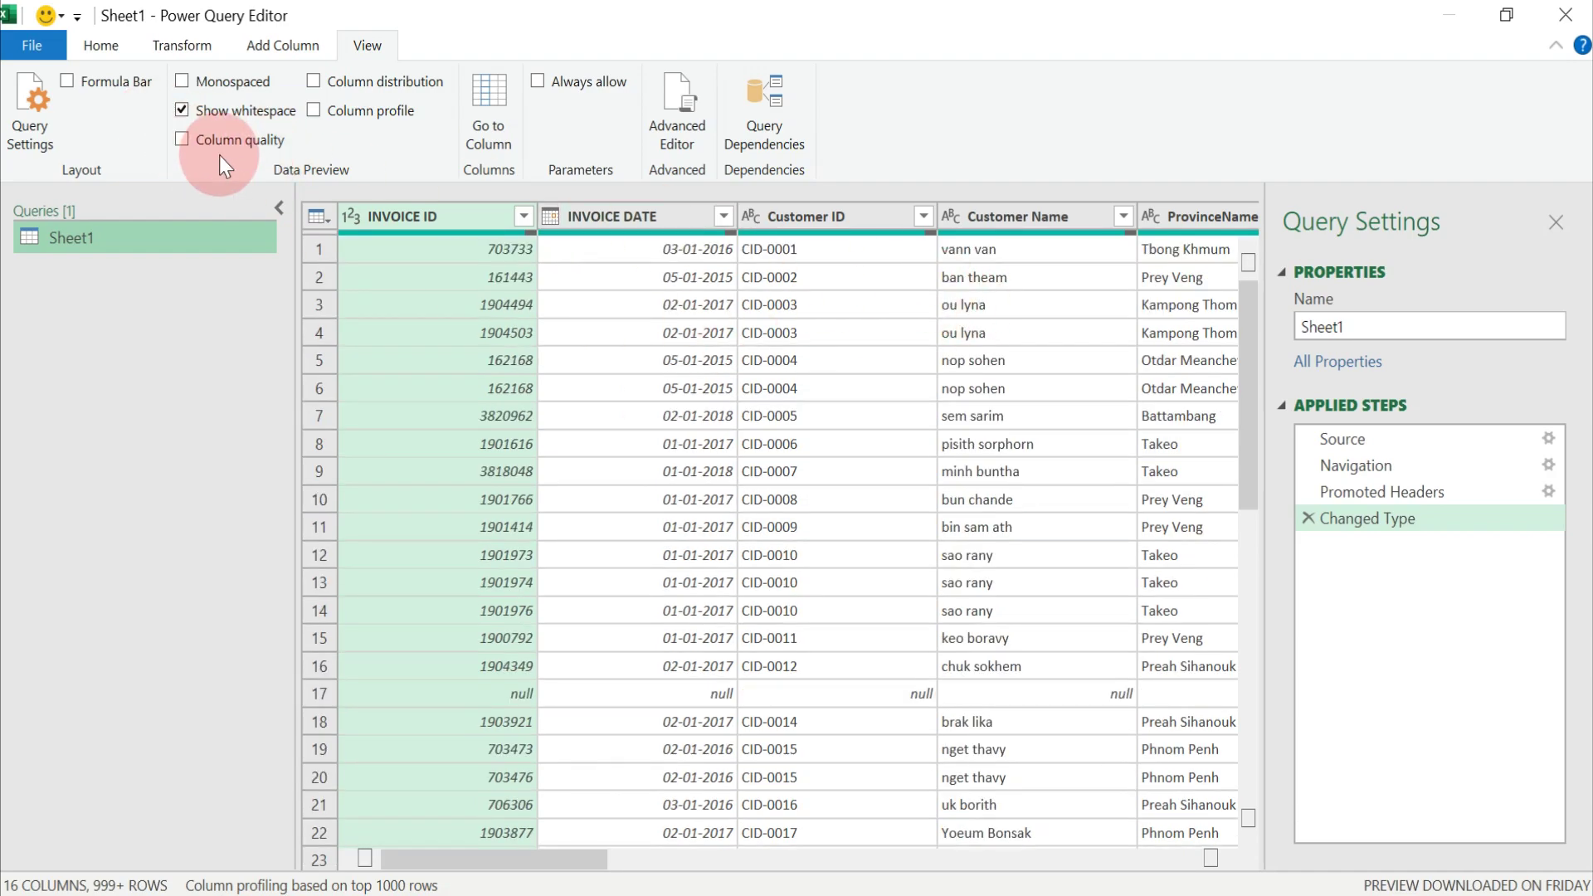
left_click(109, 53)
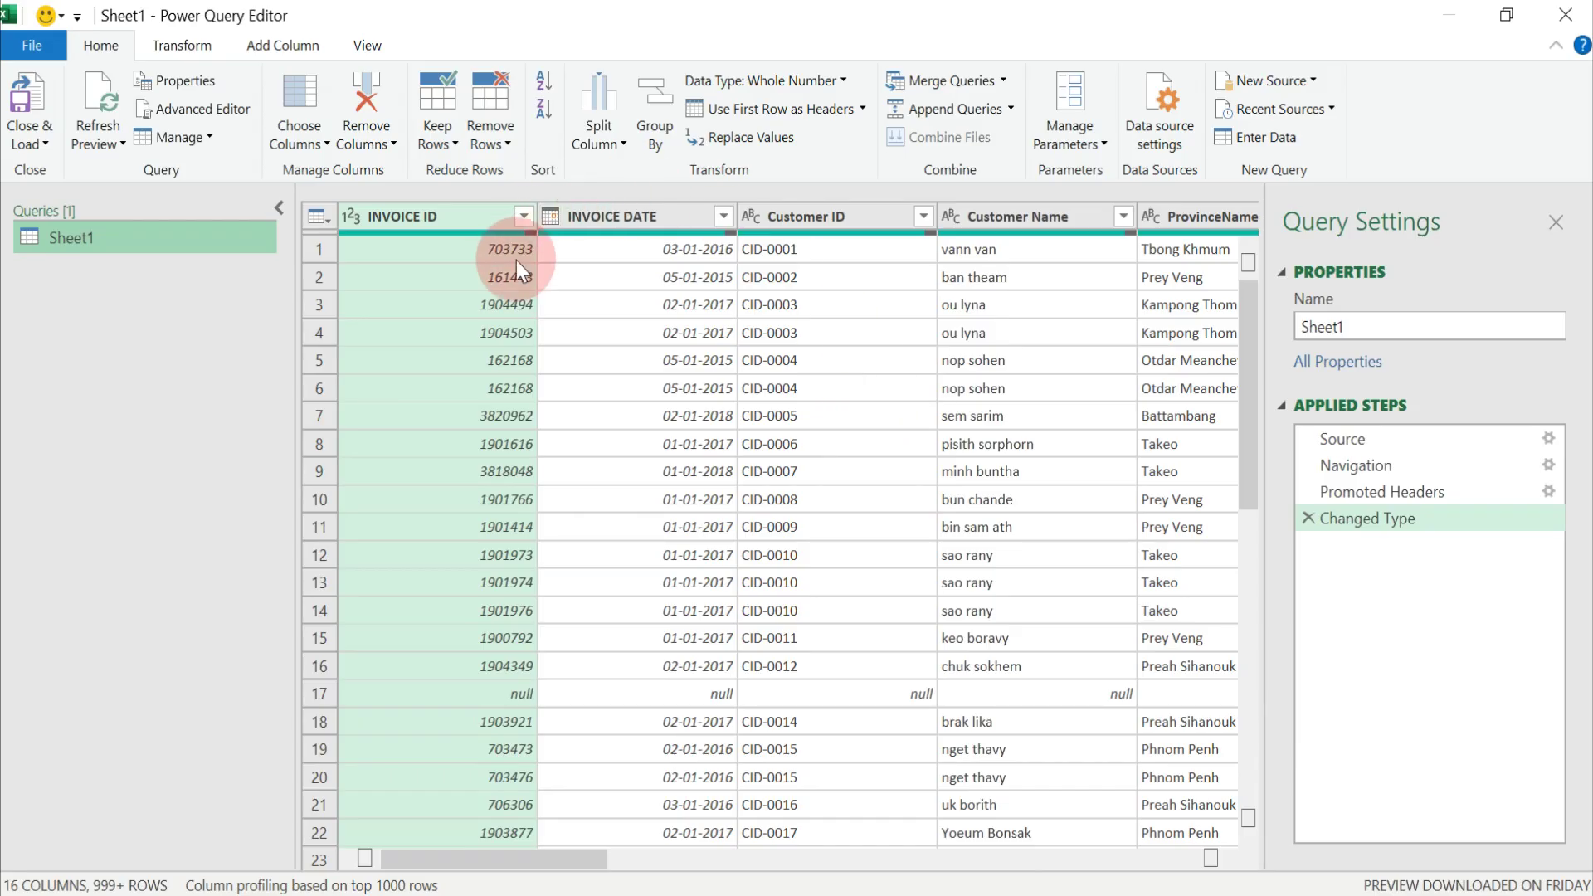
left_click(192, 45)
left_click(279, 46)
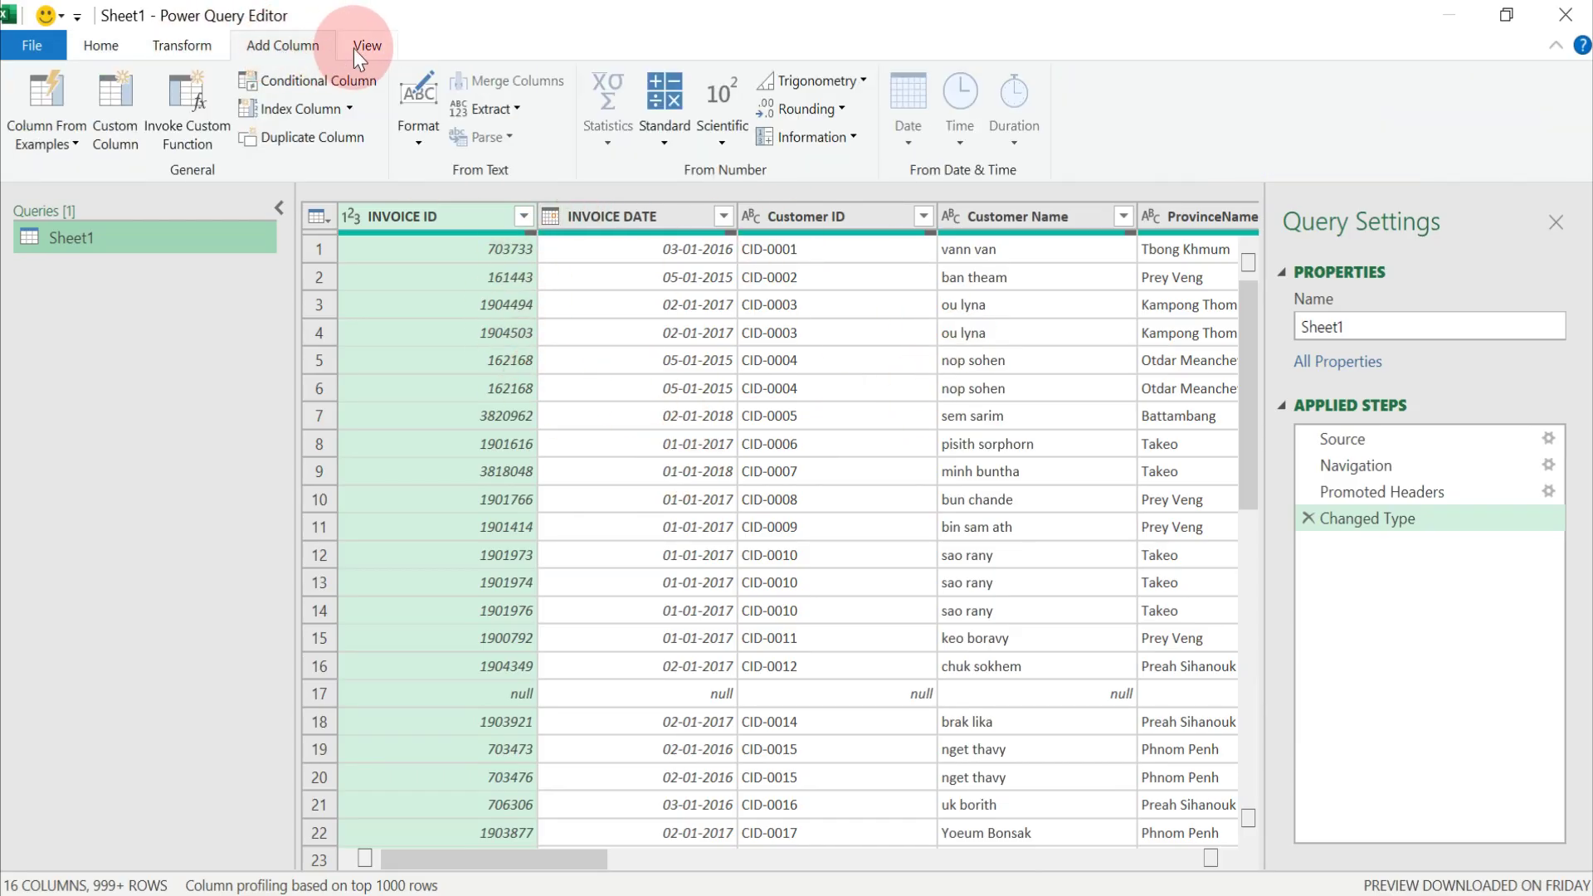
left_click(79, 48)
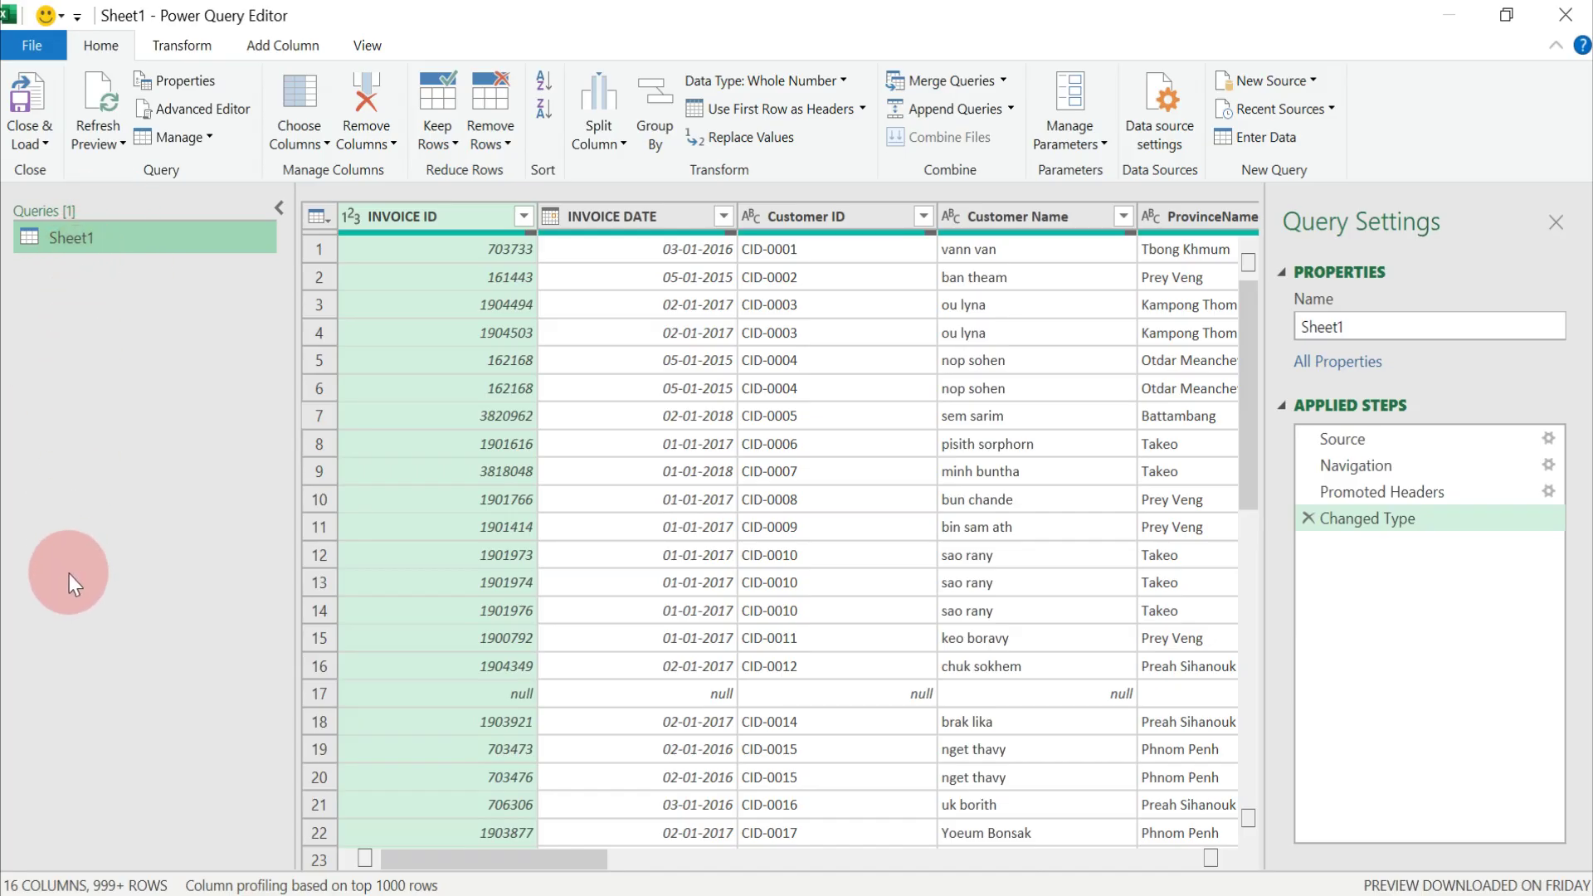
- Rename the Sheet1 query as Transform_Data
right_click(88, 239)
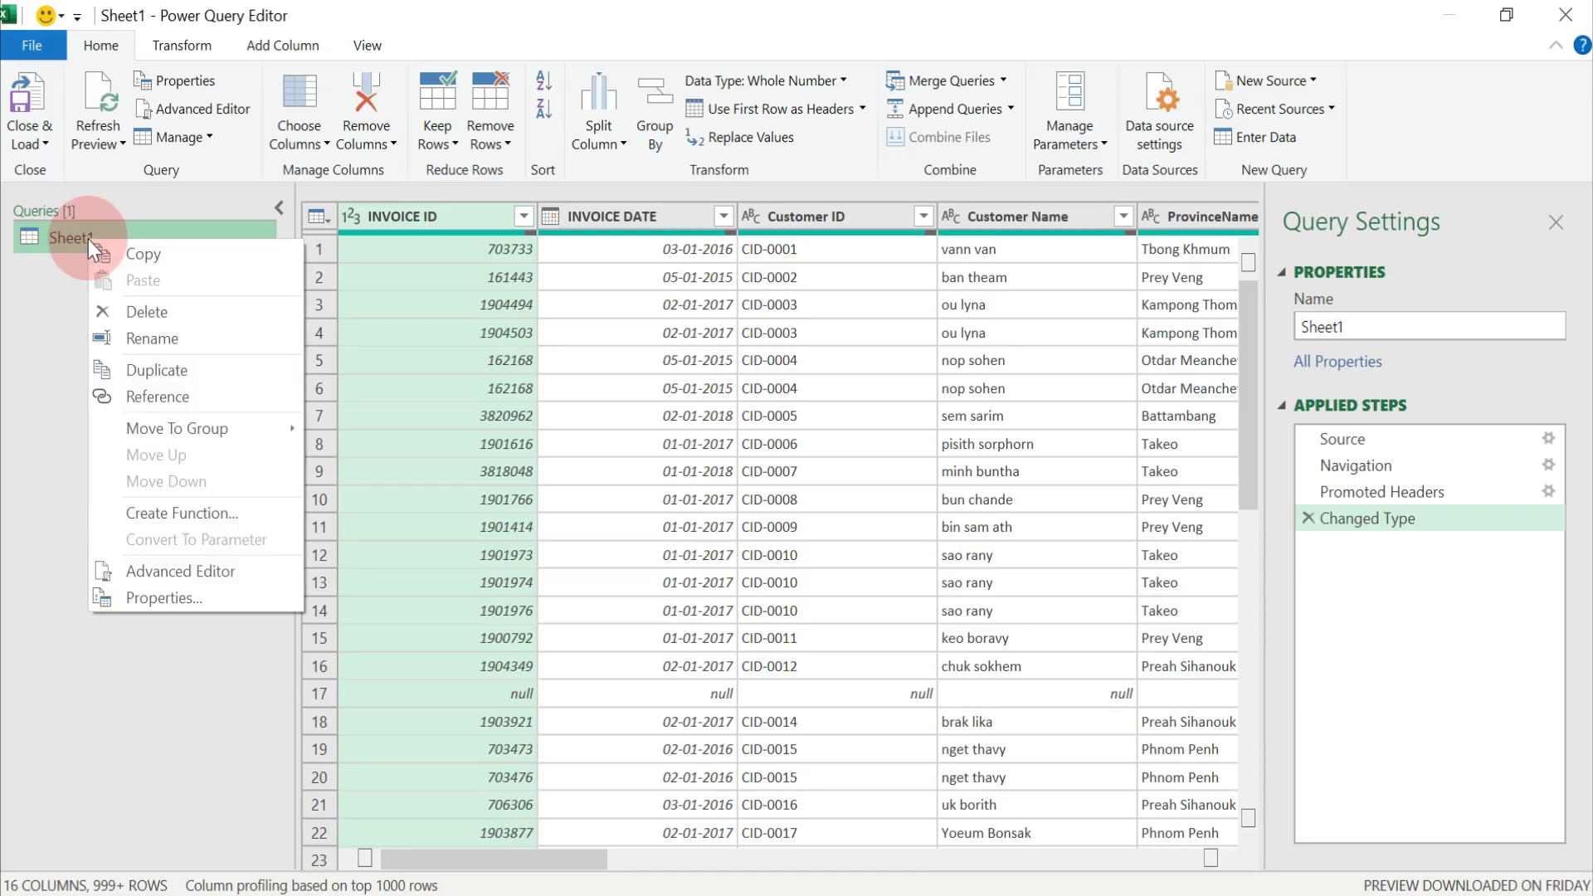
left_click(130, 335)
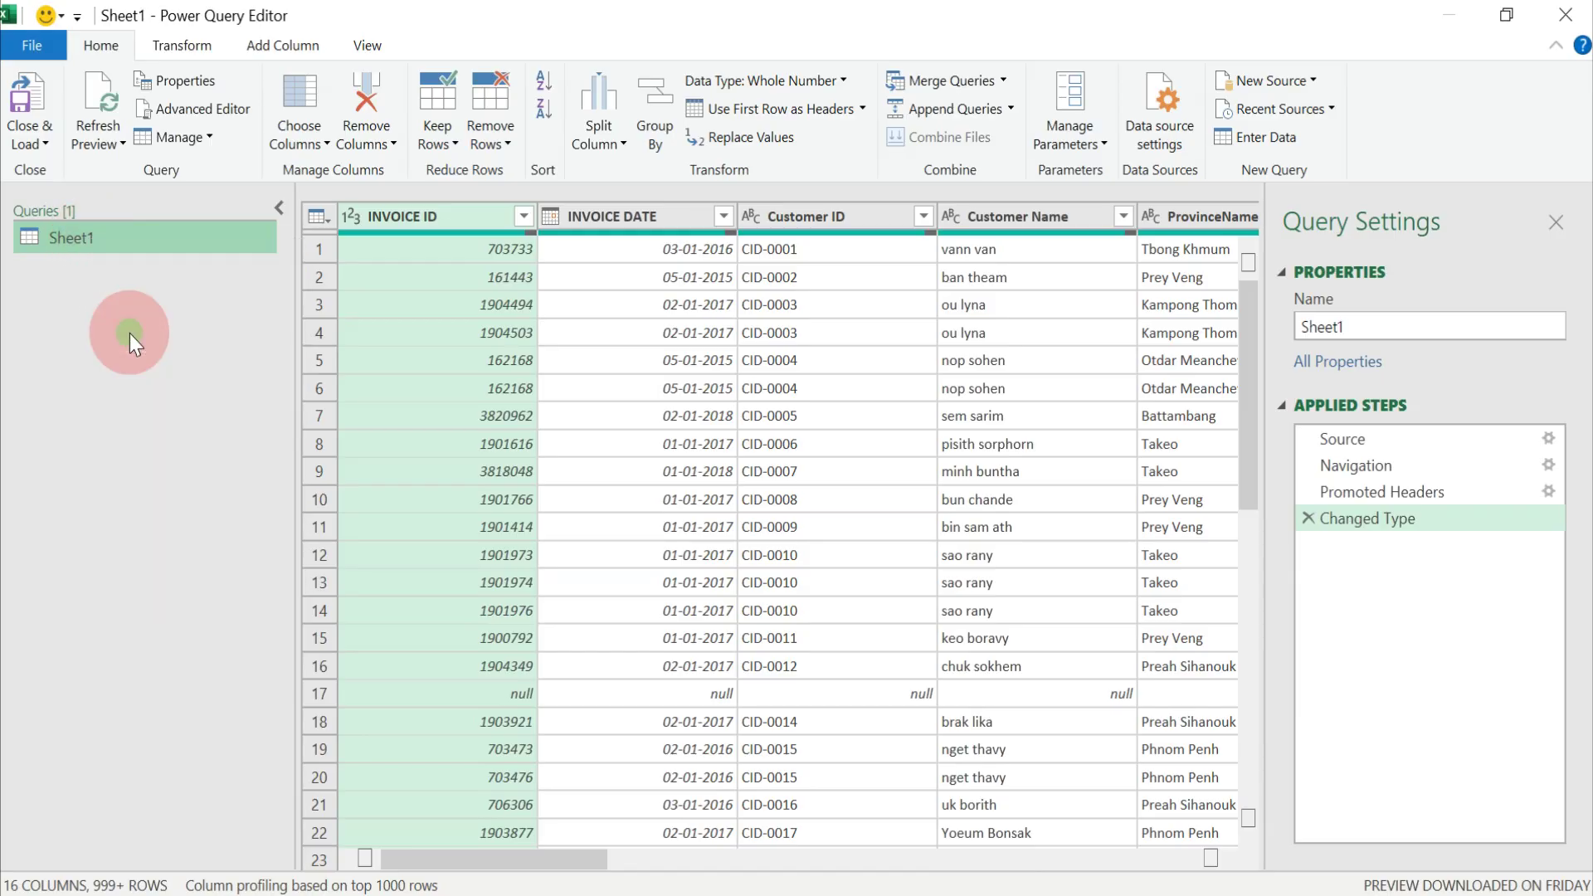
right_click(83, 237)
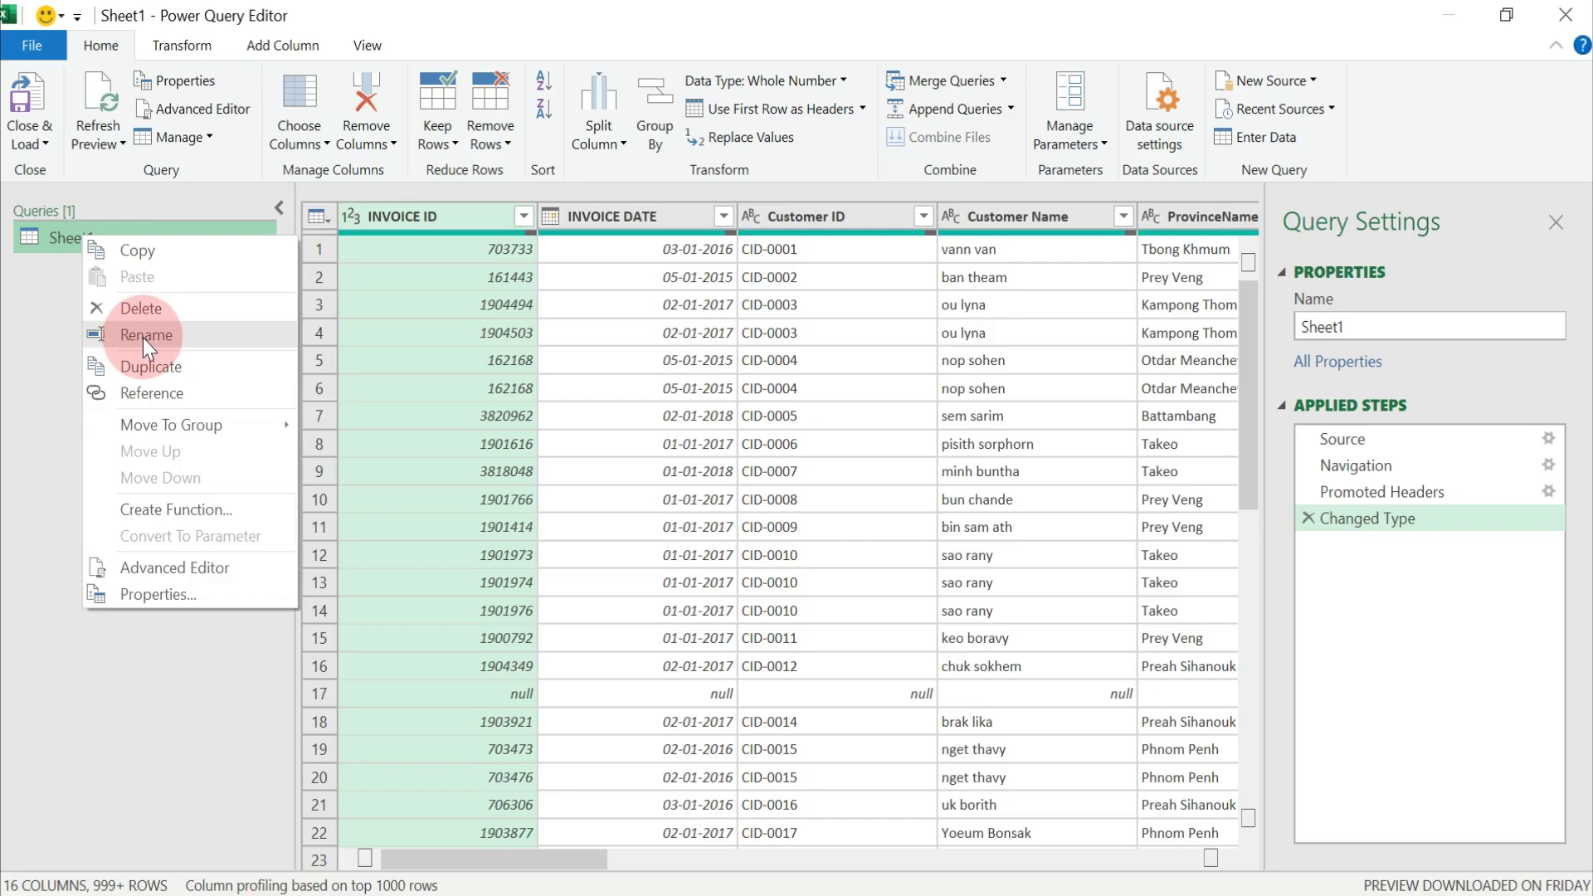
left_click(72, 240)
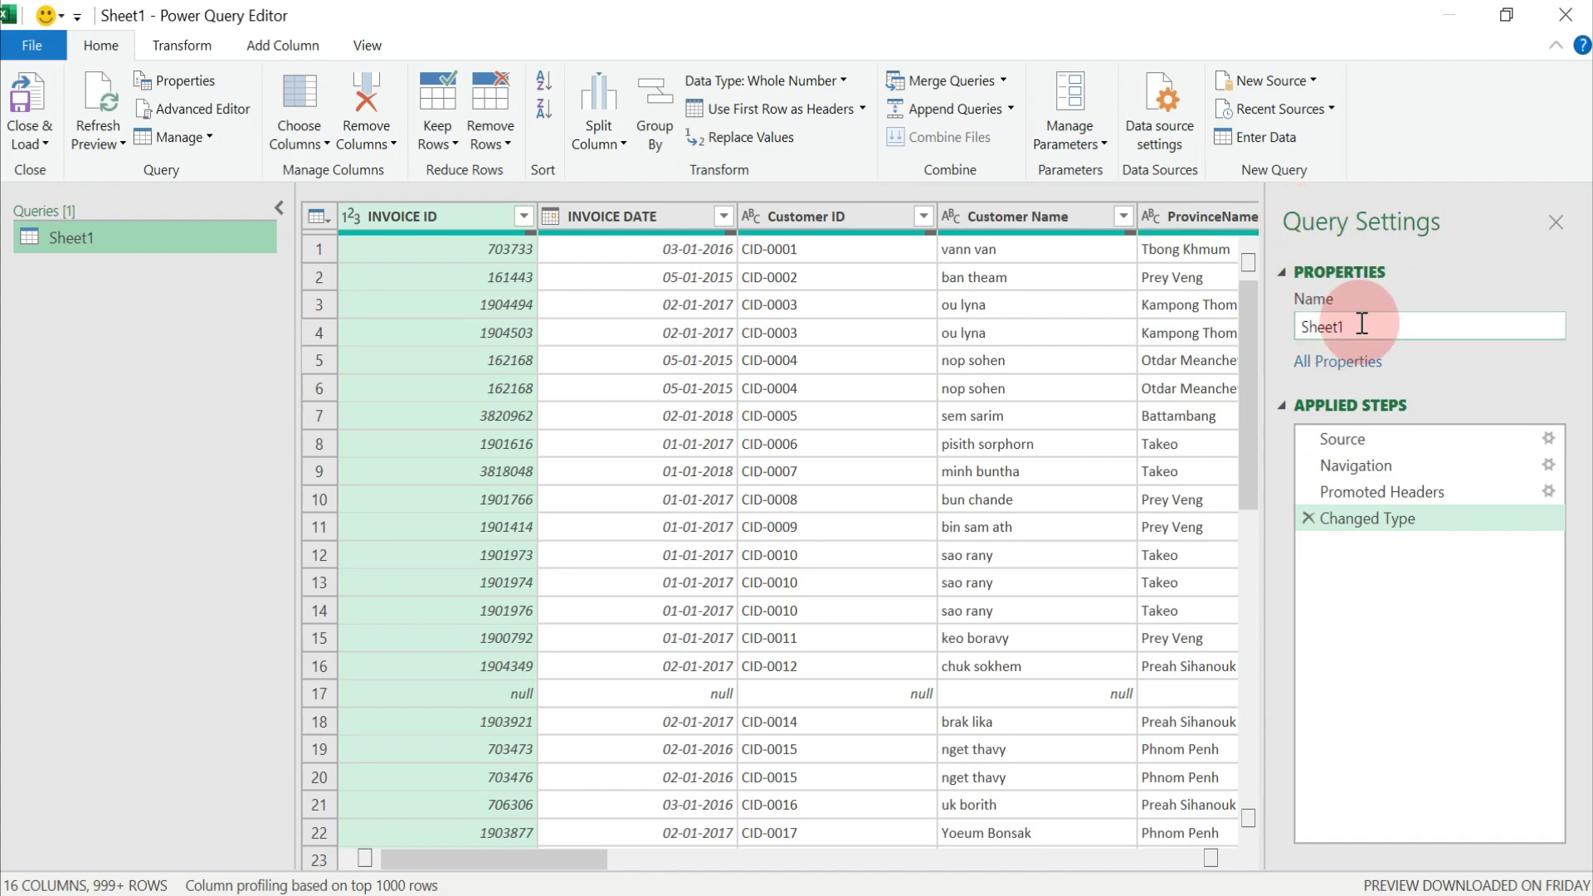
left_click_drag(1346, 328, 1264, 327)
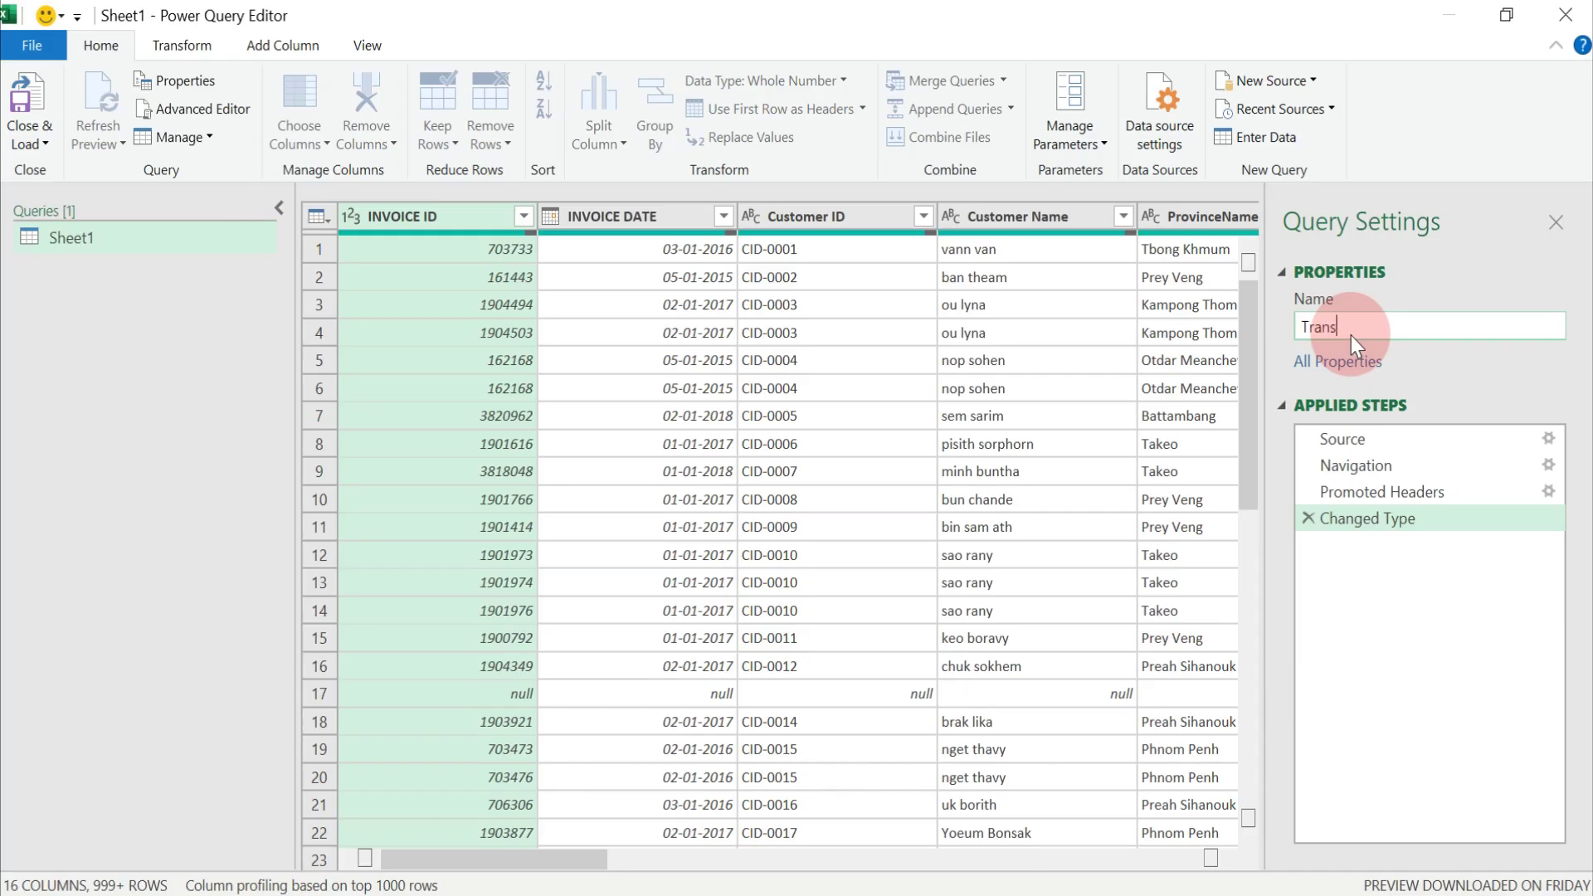
type("Transform_Data")
left_click(1446, 375)
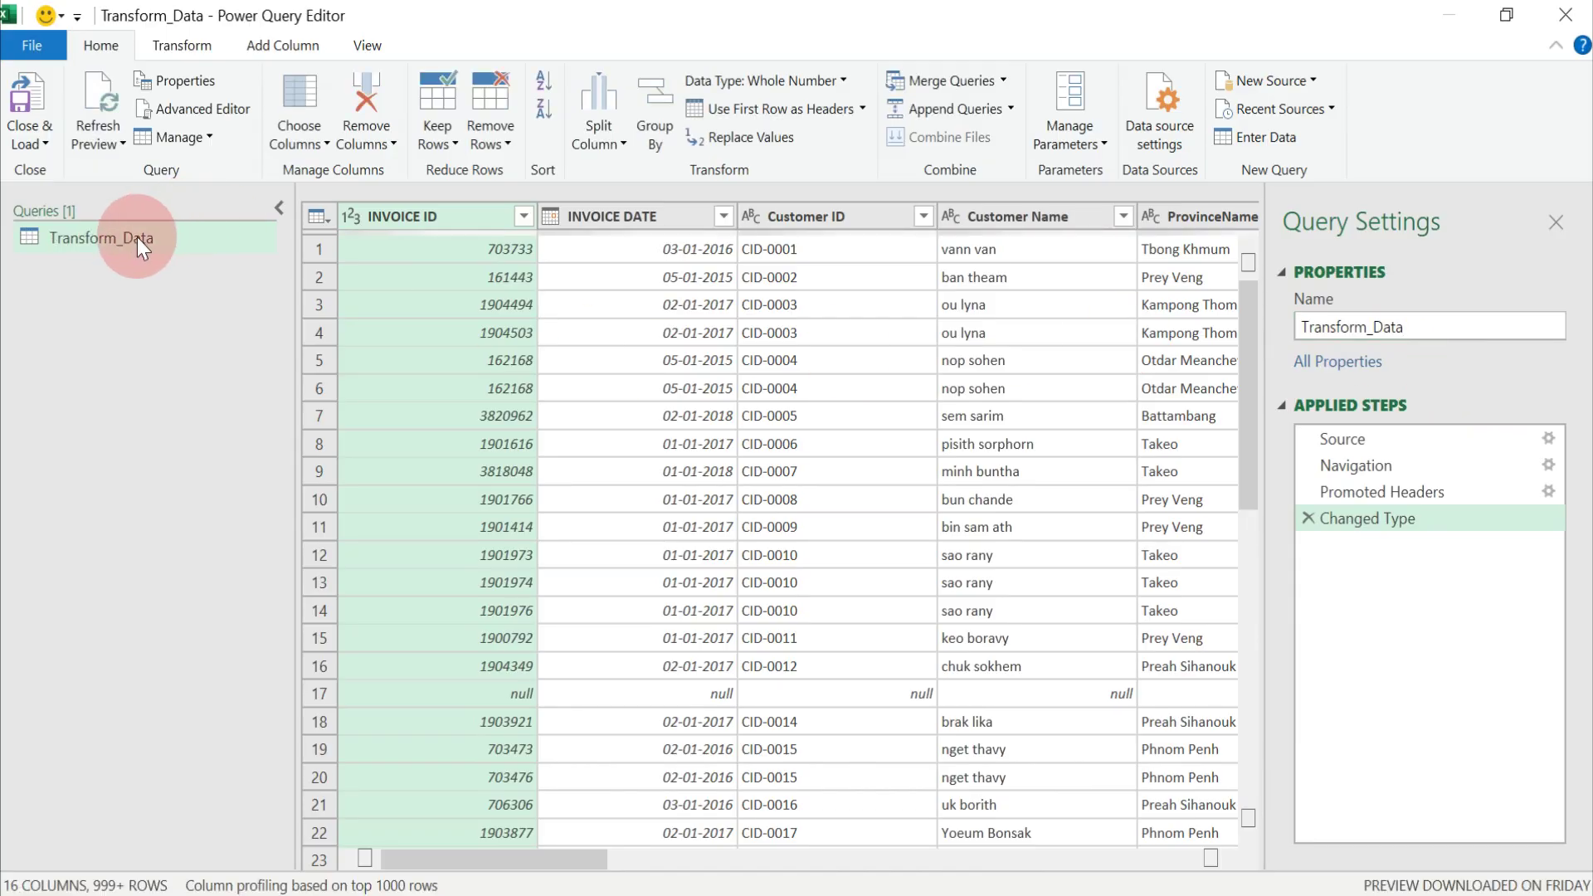
left_click(883, 386)
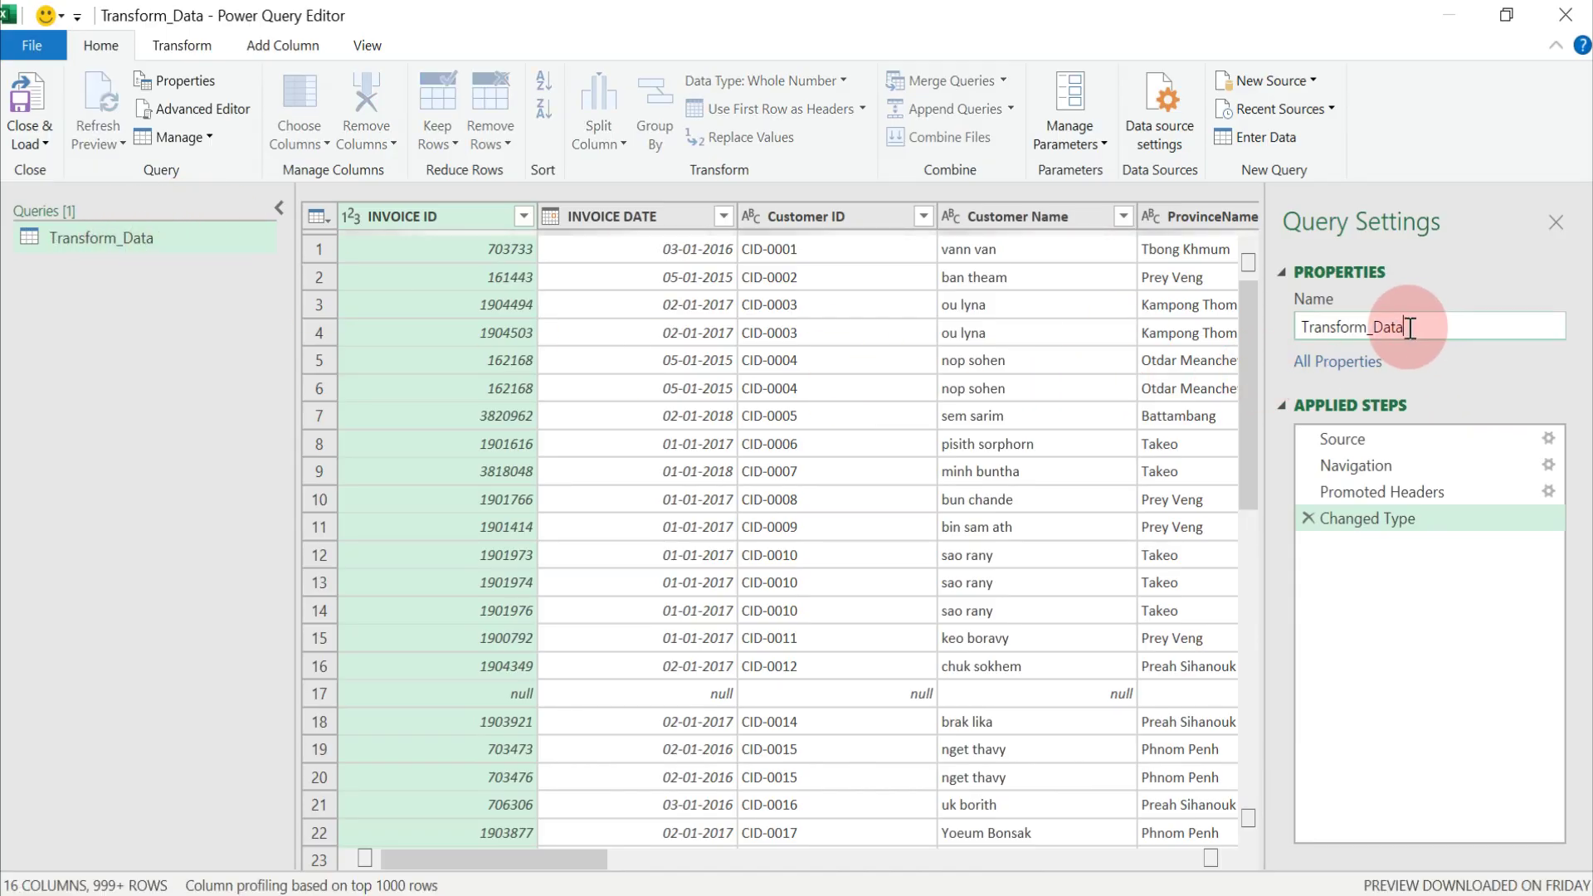
left_click_drag(1408, 326, 1287, 326)
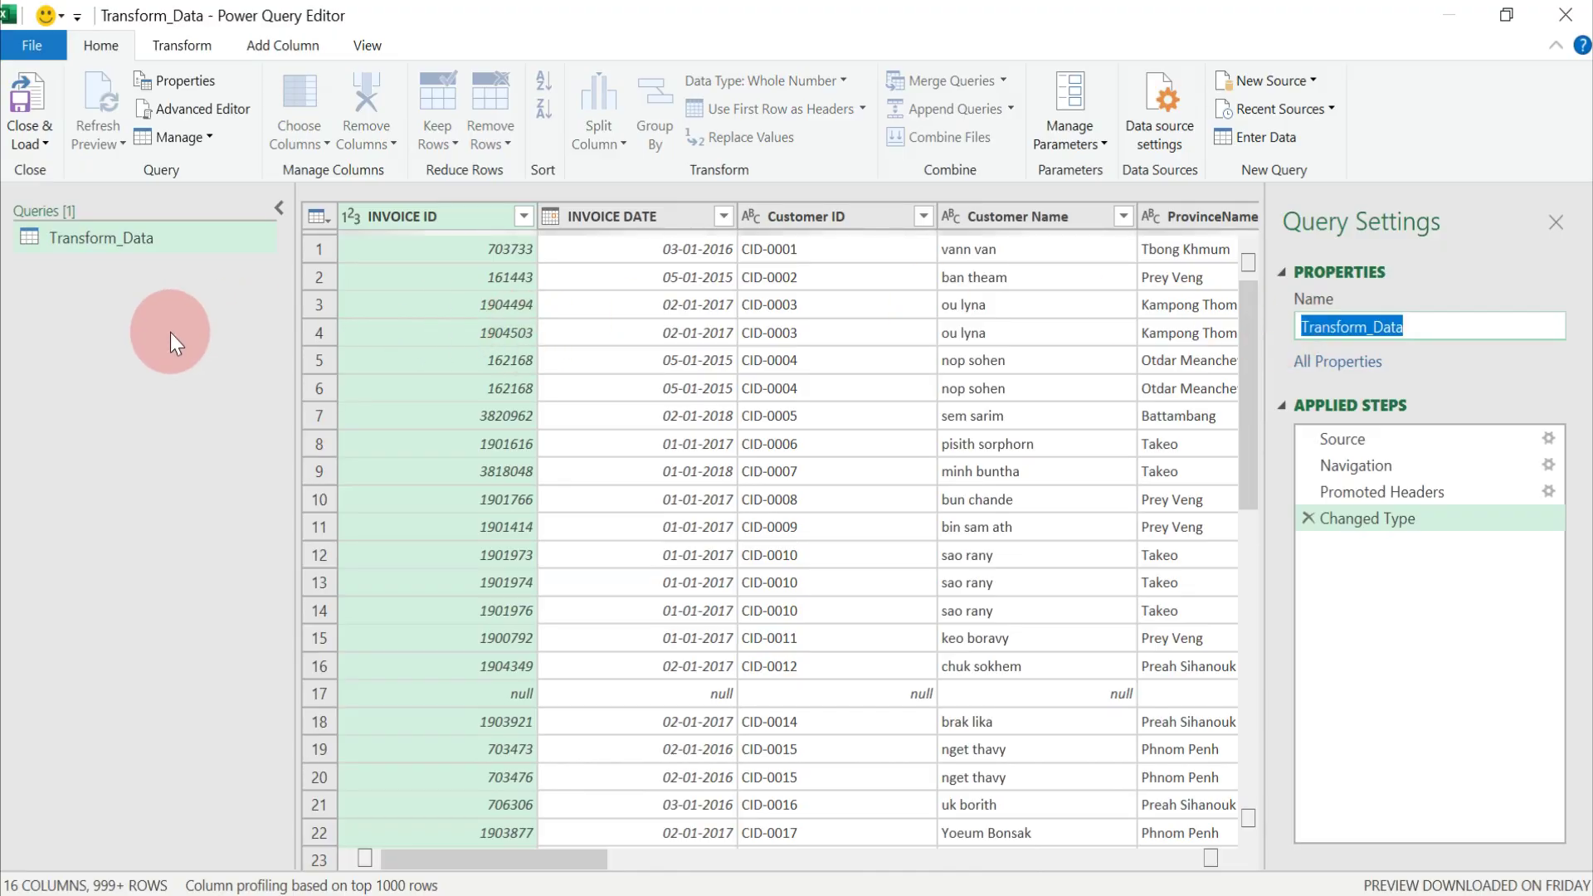
left_click(93, 246)
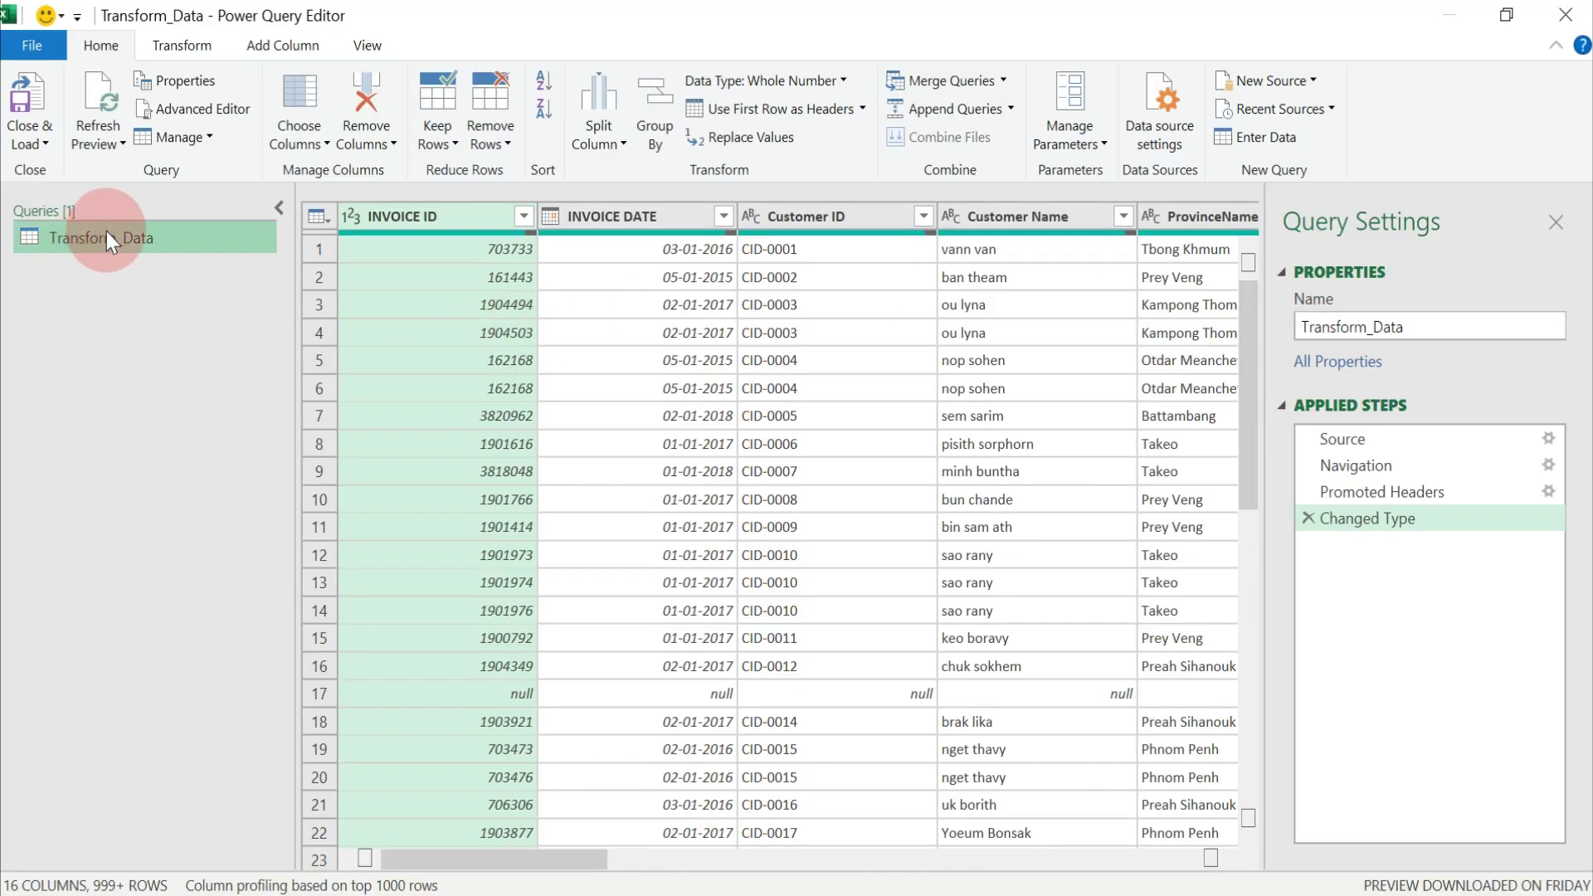
- Duplicate the Transform_Data query, then delete the copy and return to the original query
right_click(106, 231)
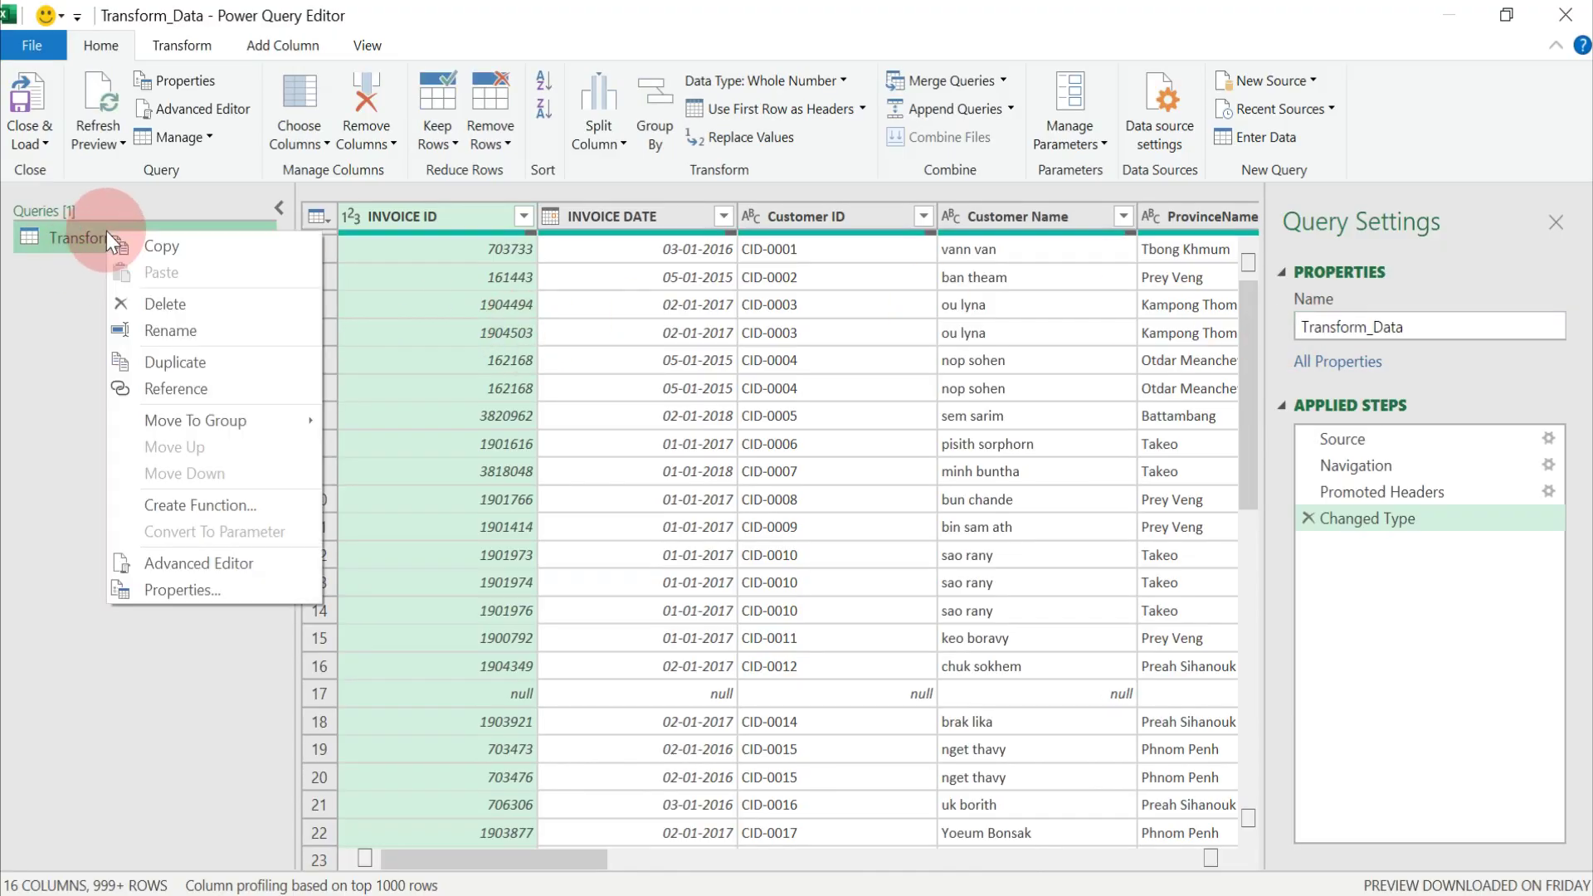
left_click(164, 361)
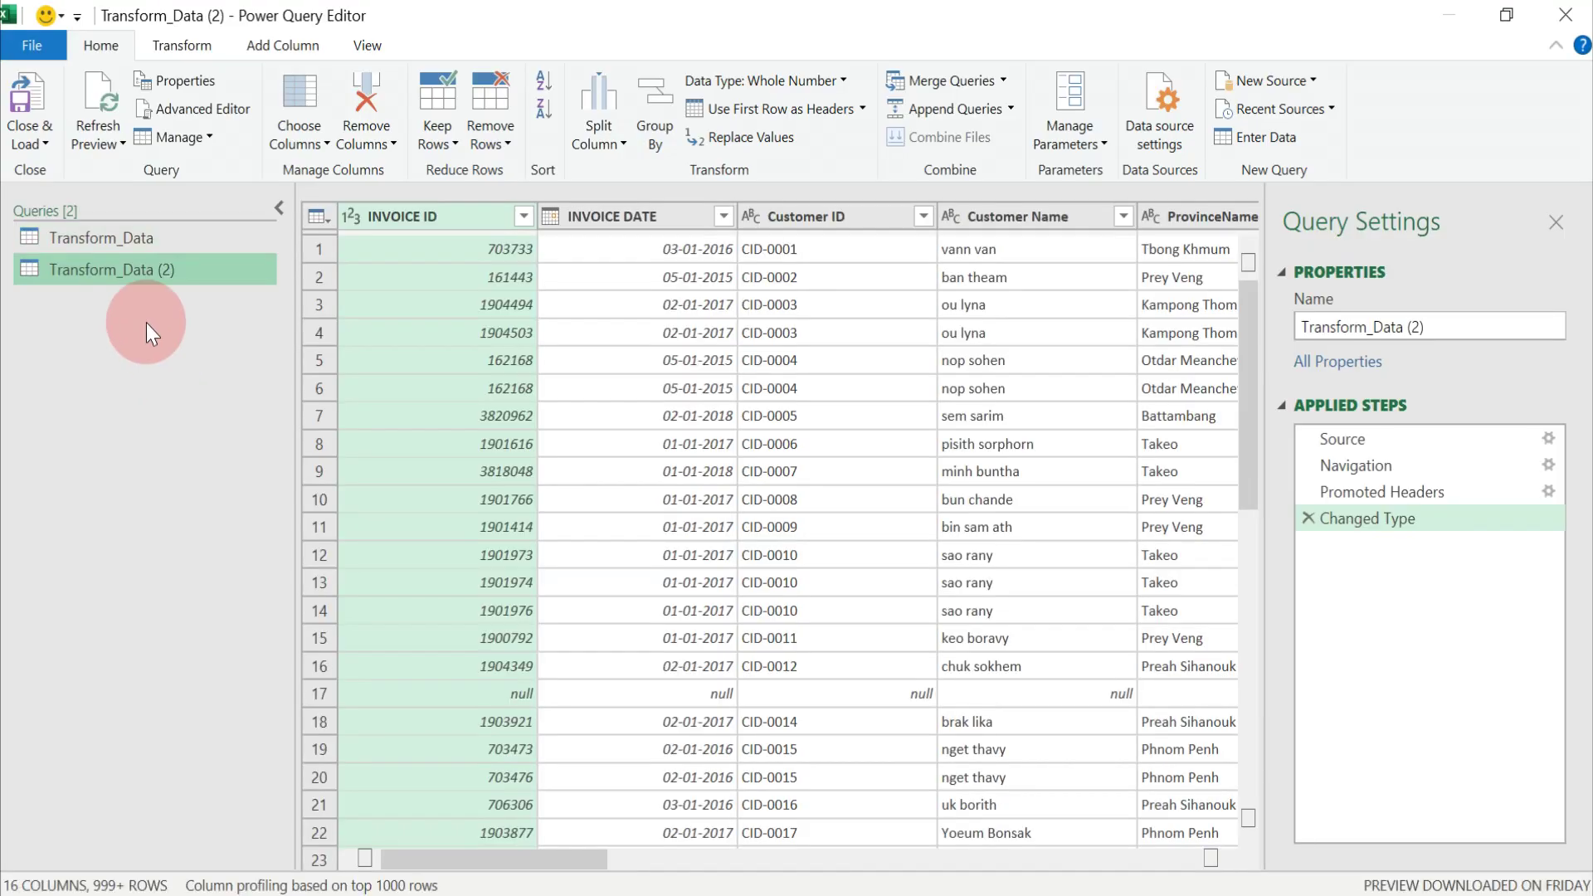
right_click(121, 267)
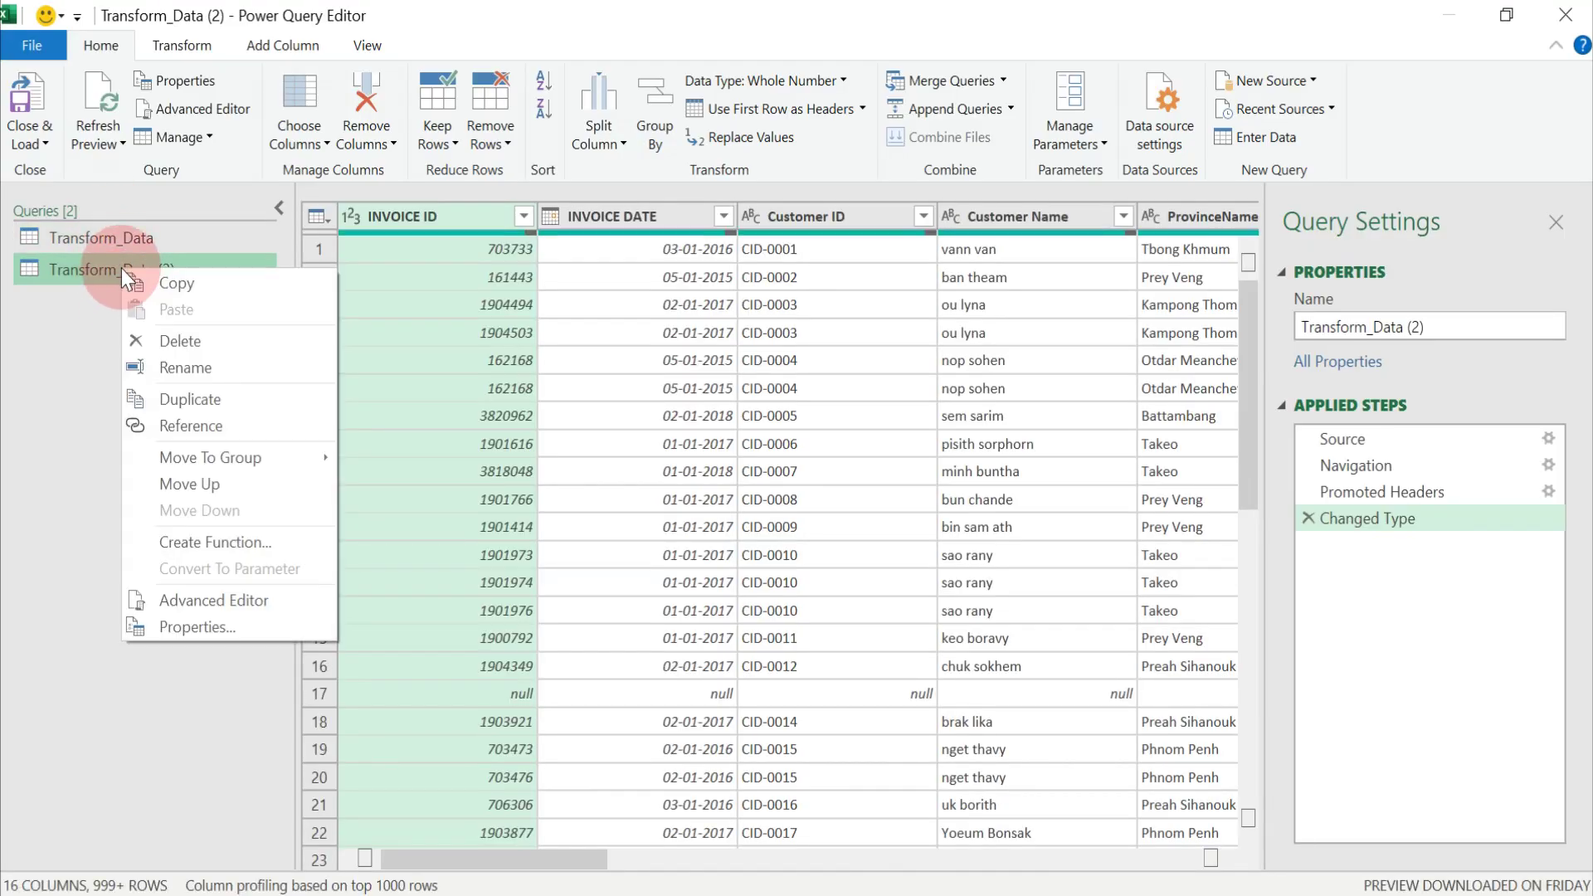
left_click(166, 341)
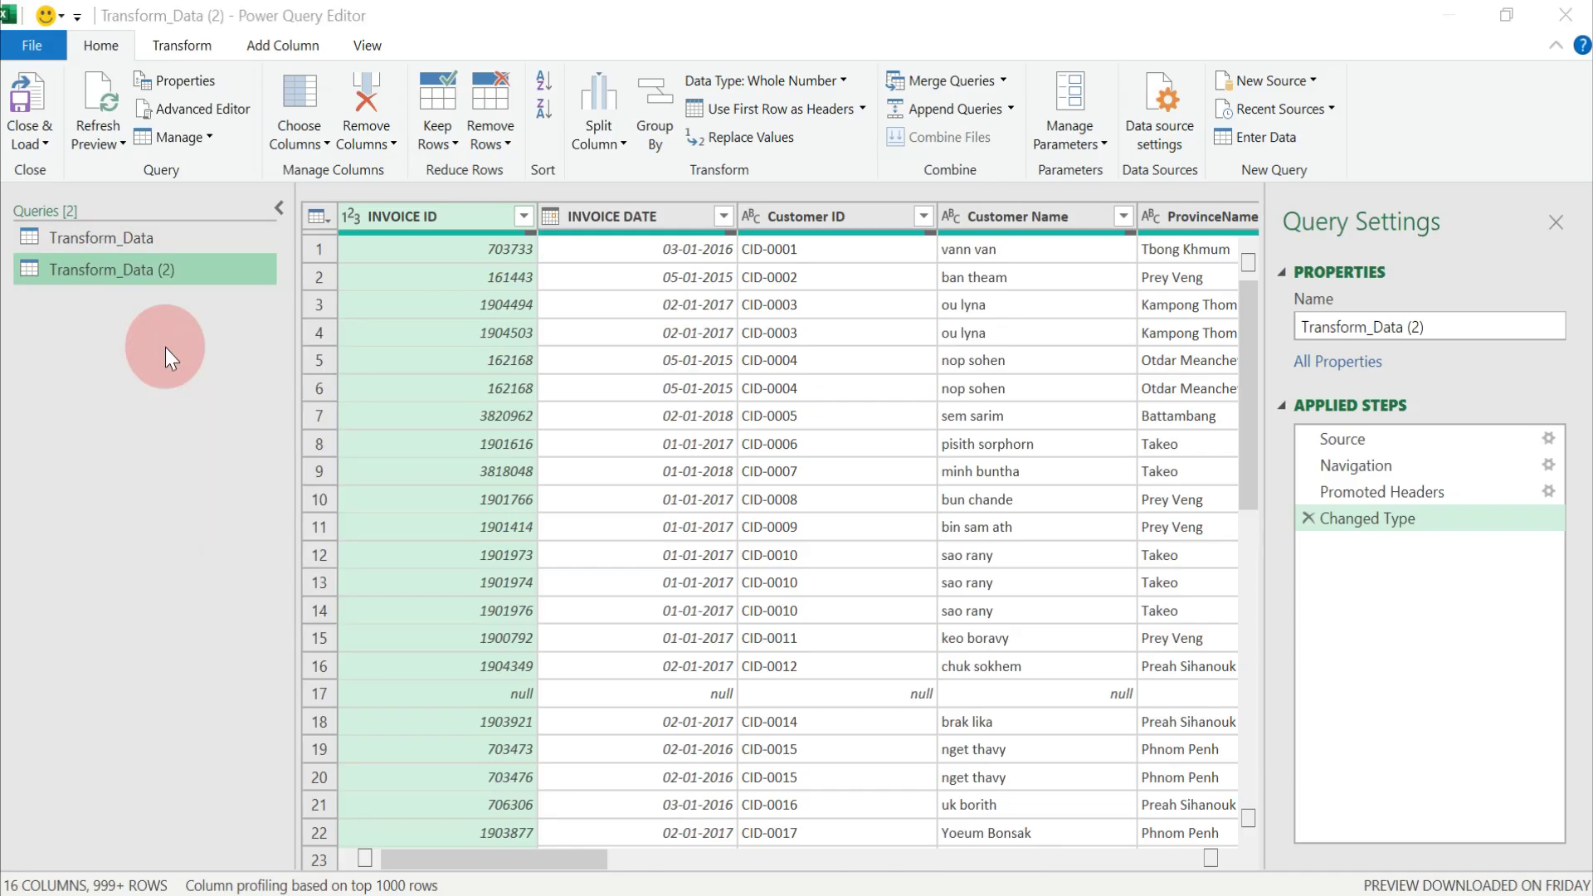
left_click(918, 503)
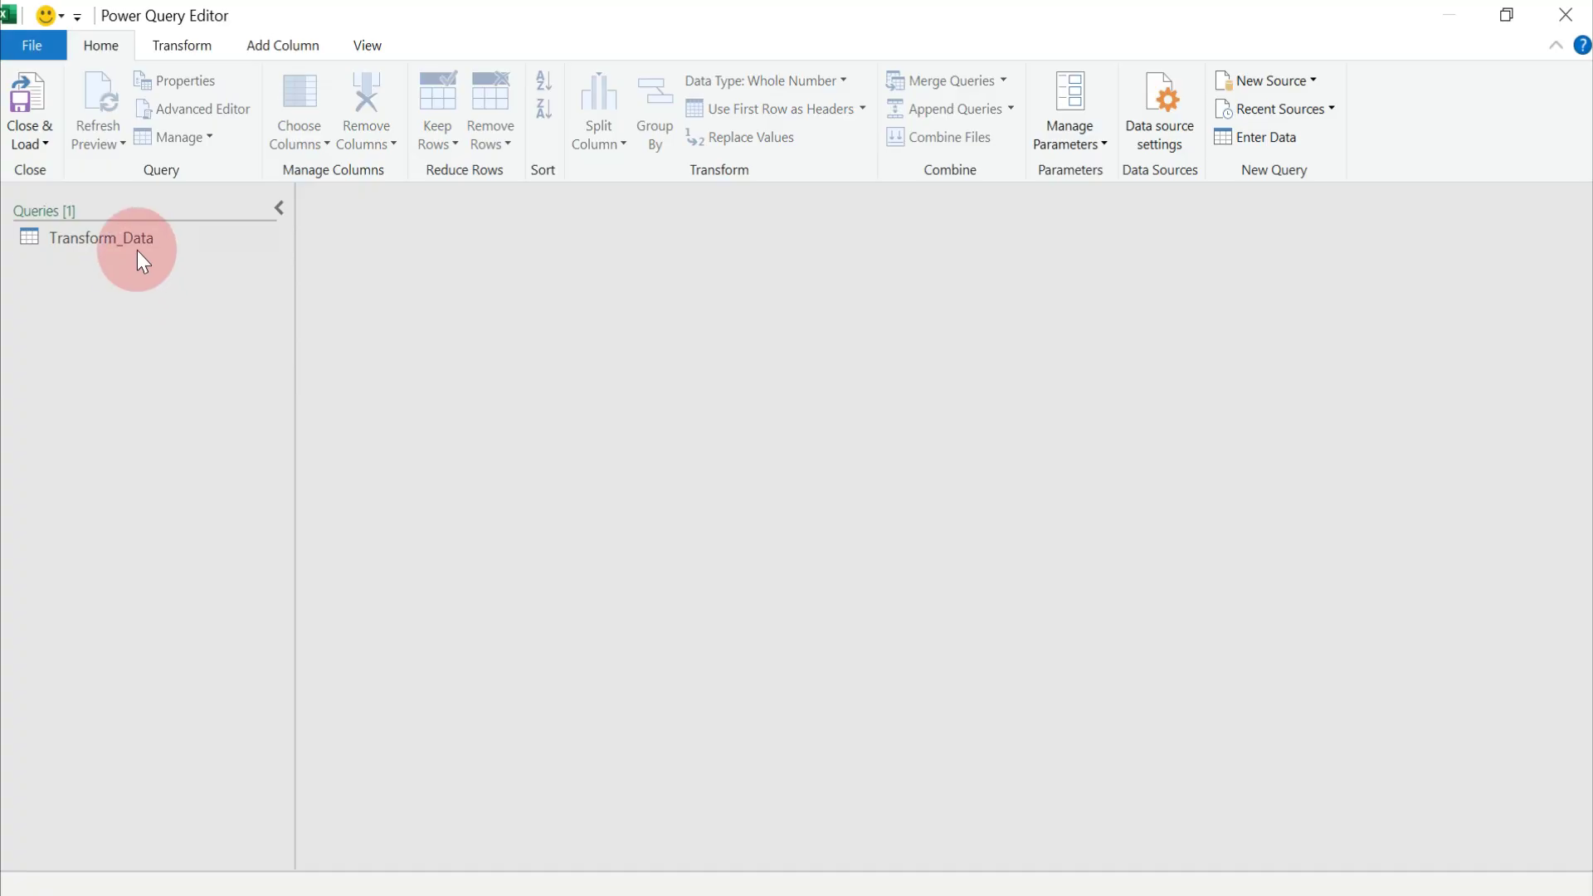
left_click(125, 239)
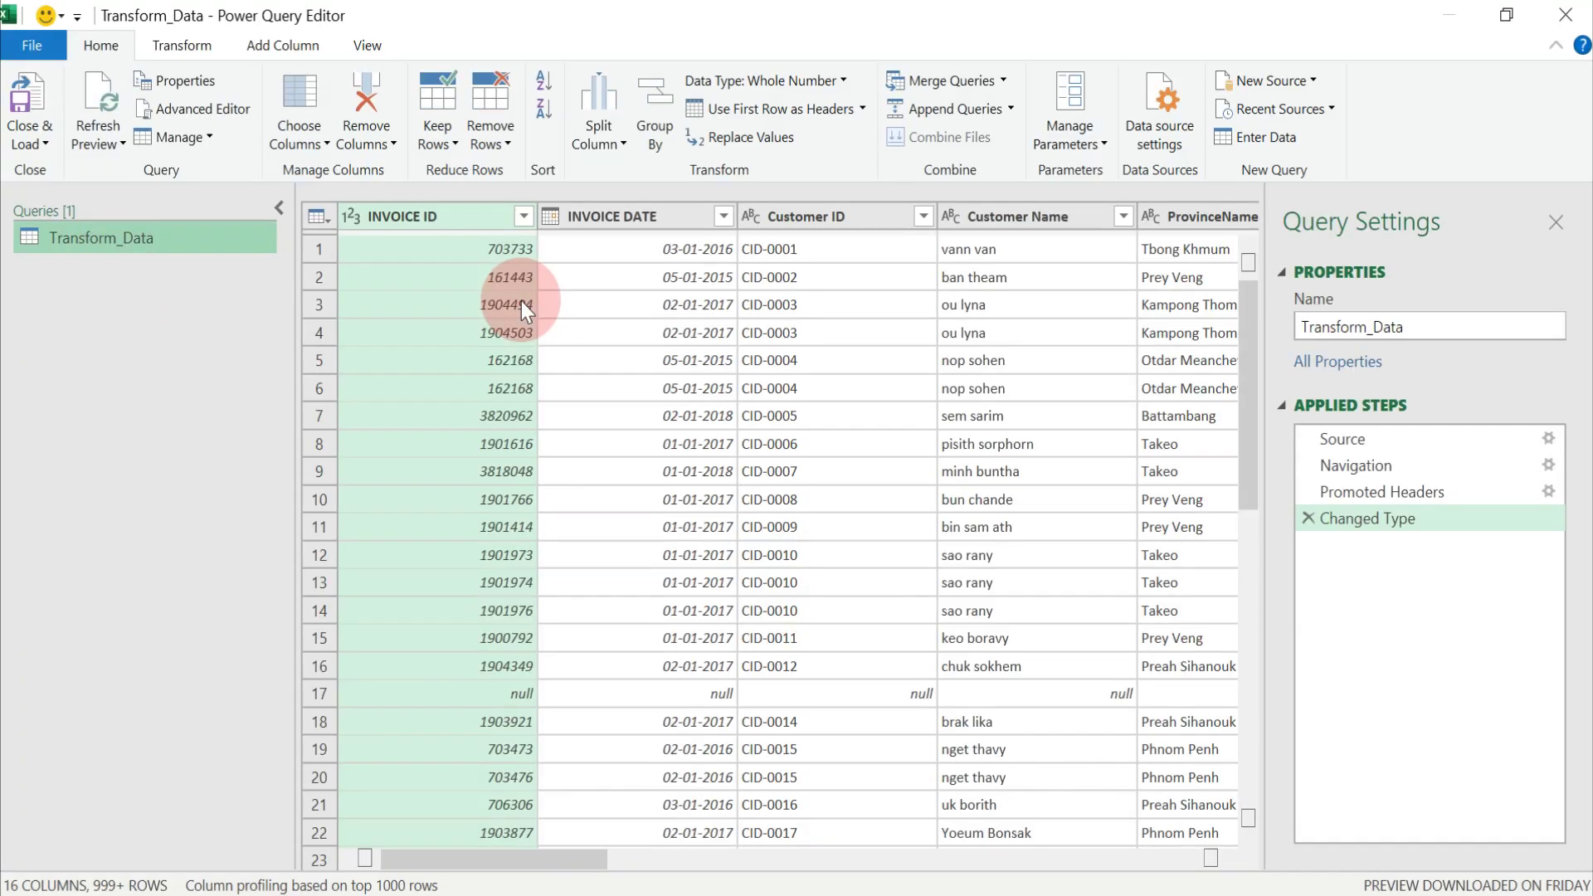
- Examine individual INVOICE DATE values and look over the INVOICE DATE, Customer ID and Customer Name columns
right_click(114, 235)
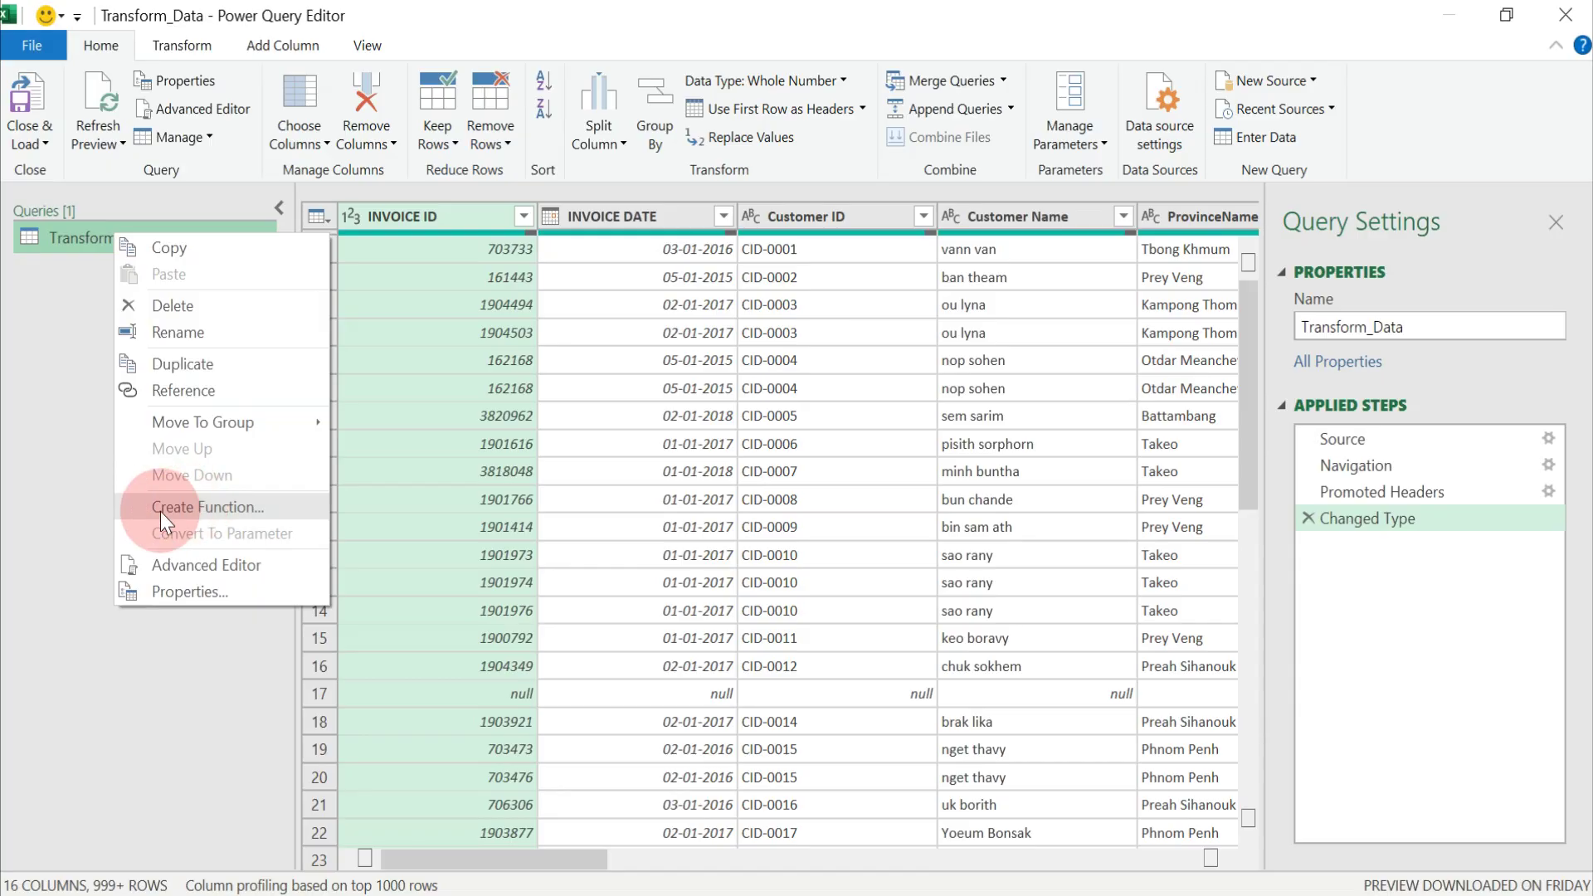
left_click(78, 283)
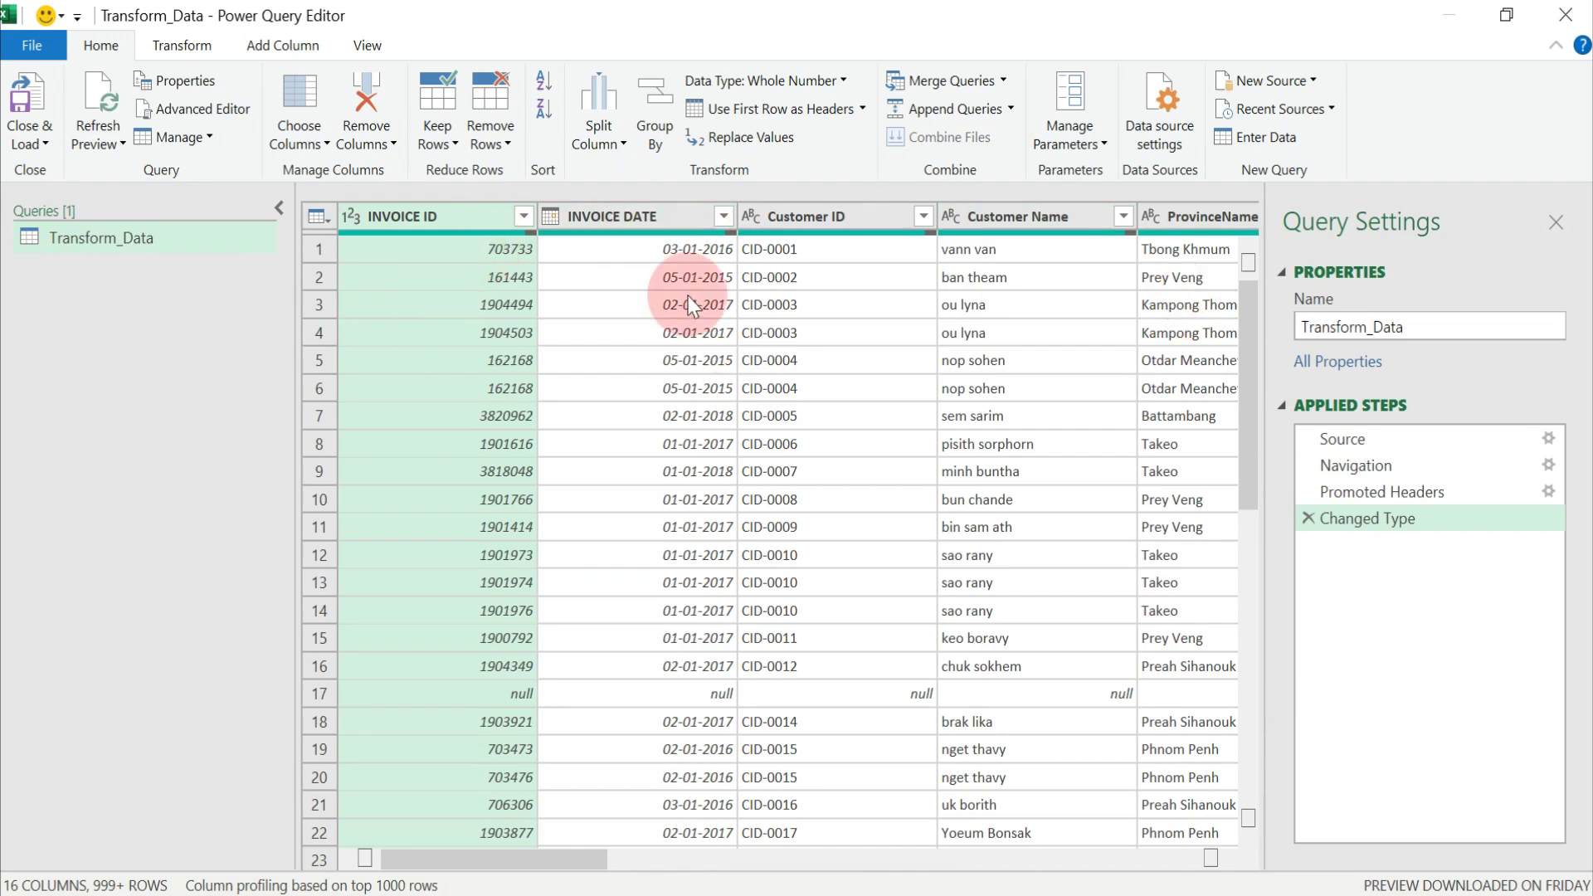
left_click(521, 331)
left_click(586, 282)
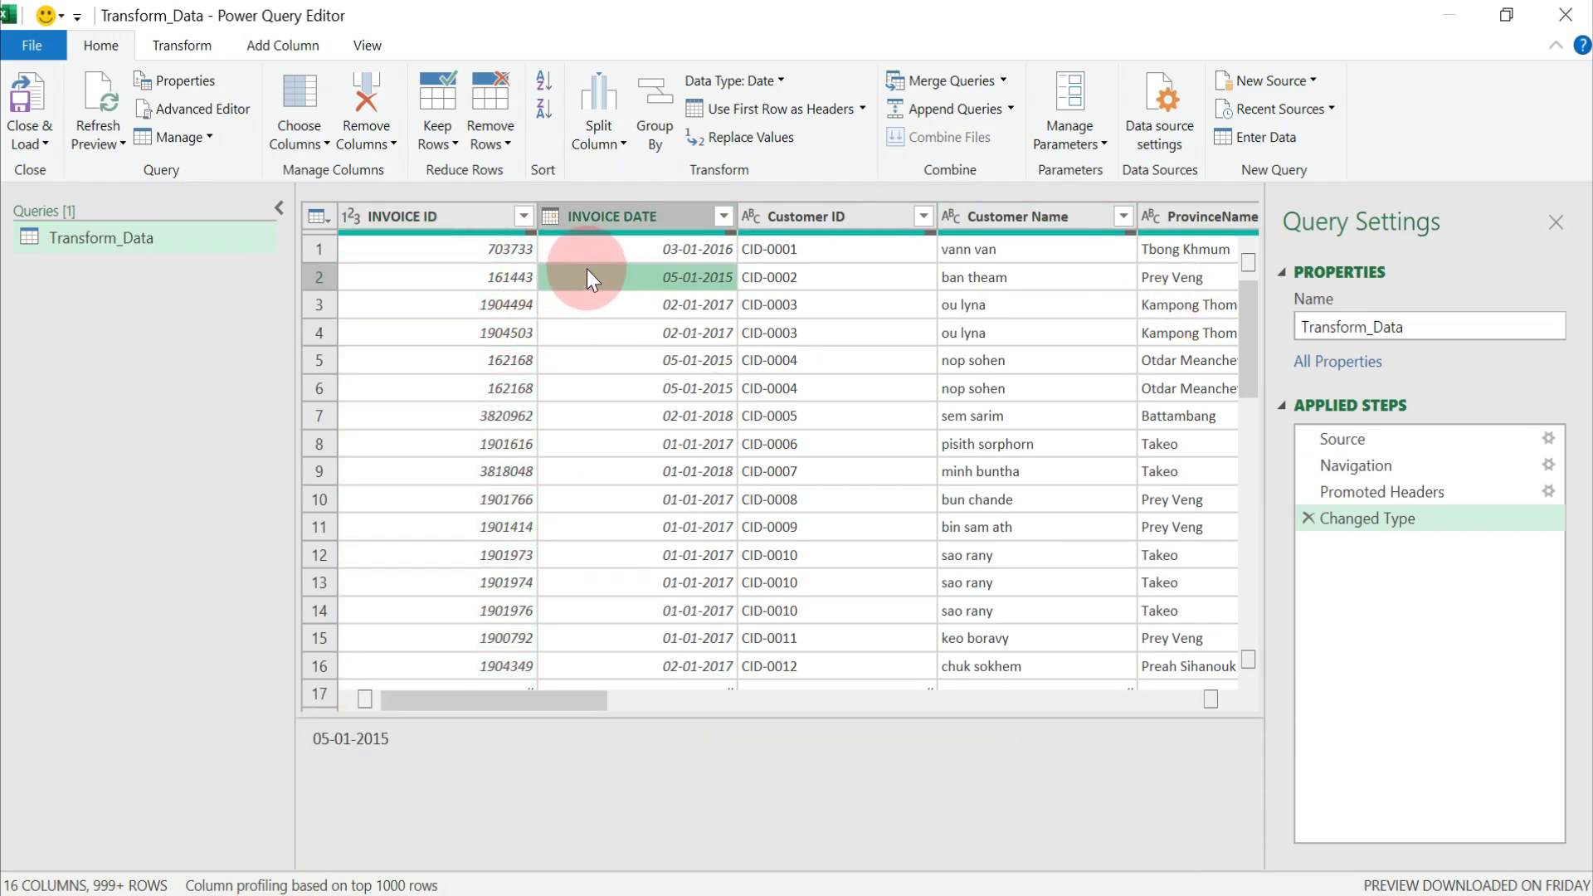
left_click(469, 304)
mouse_move(375, 737)
left_mouse_down()
mouse_move(307, 738)
mouse_move(368, 741)
left_mouse_up()
left_click(589, 332)
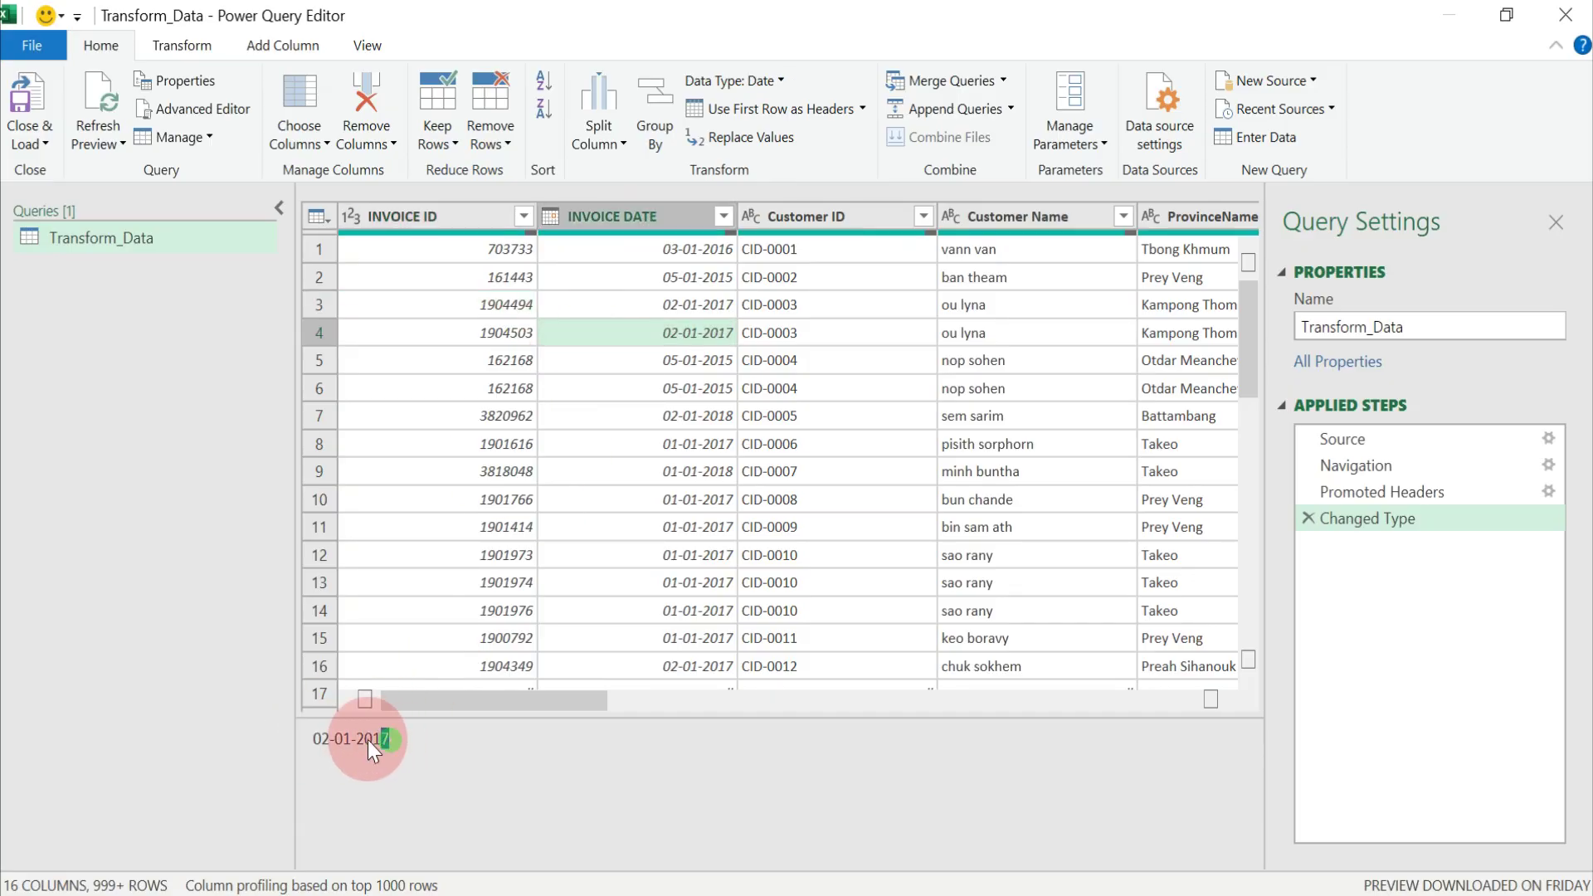
left_click(559, 397)
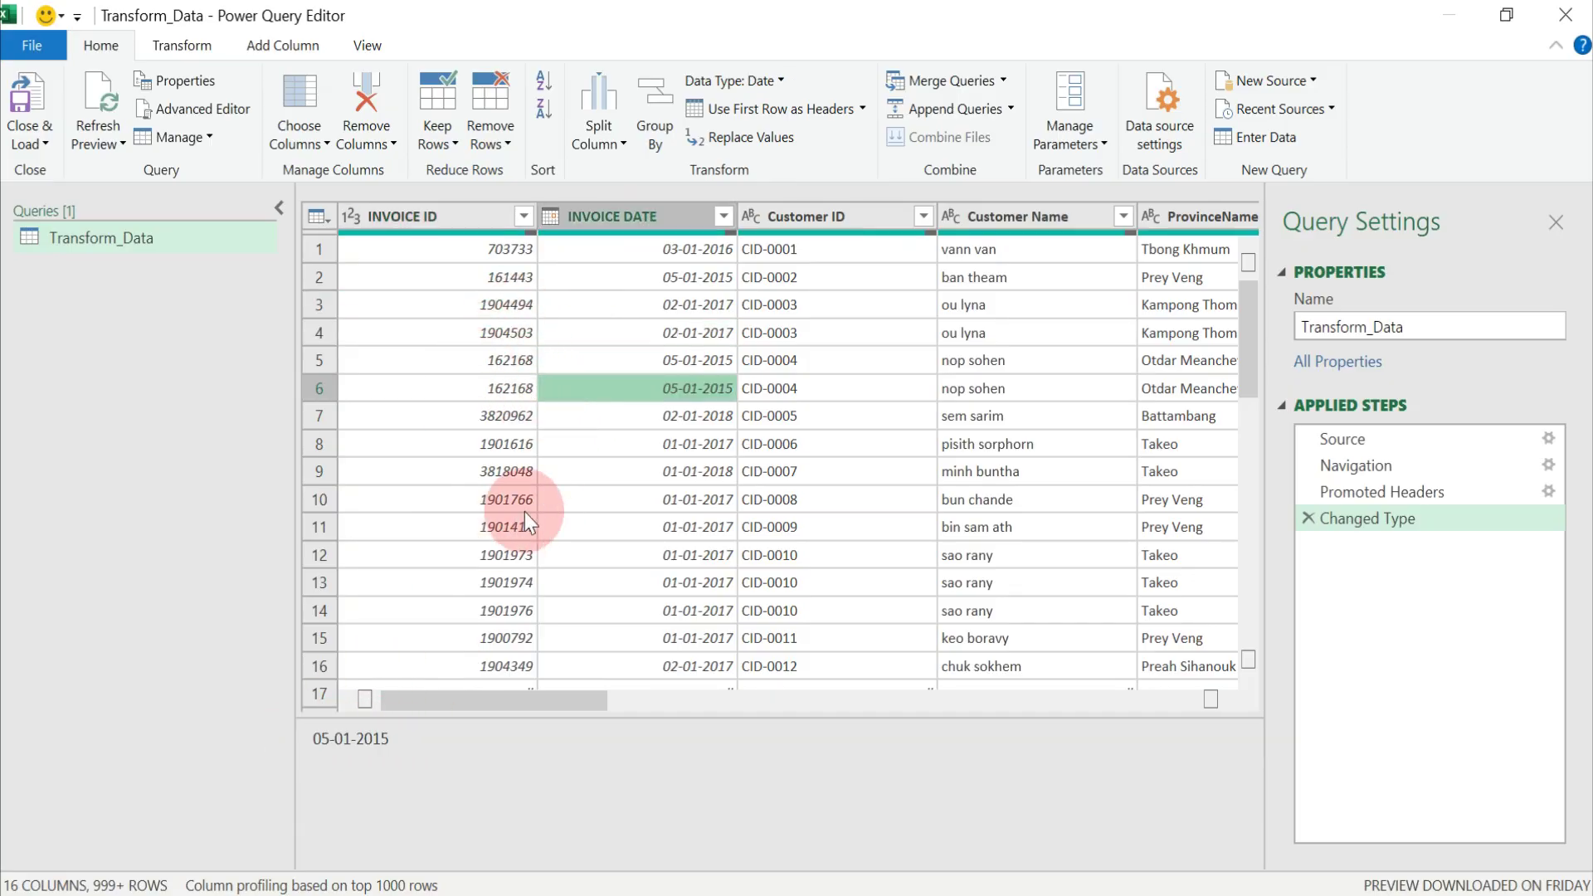
left_click(616, 221)
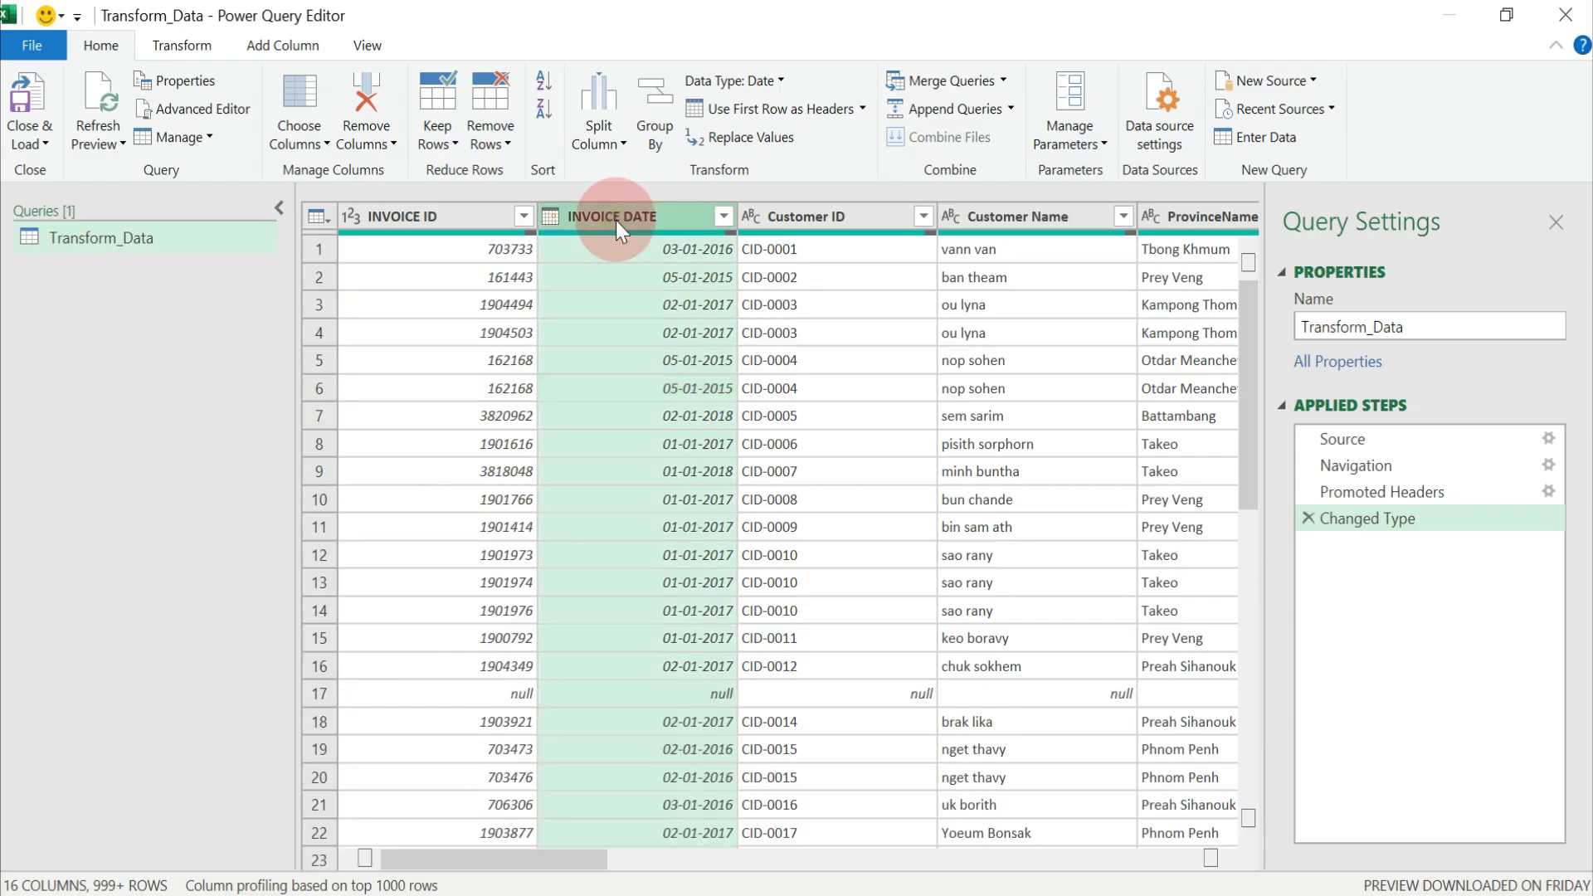
left_click(819, 216)
left_click(987, 219)
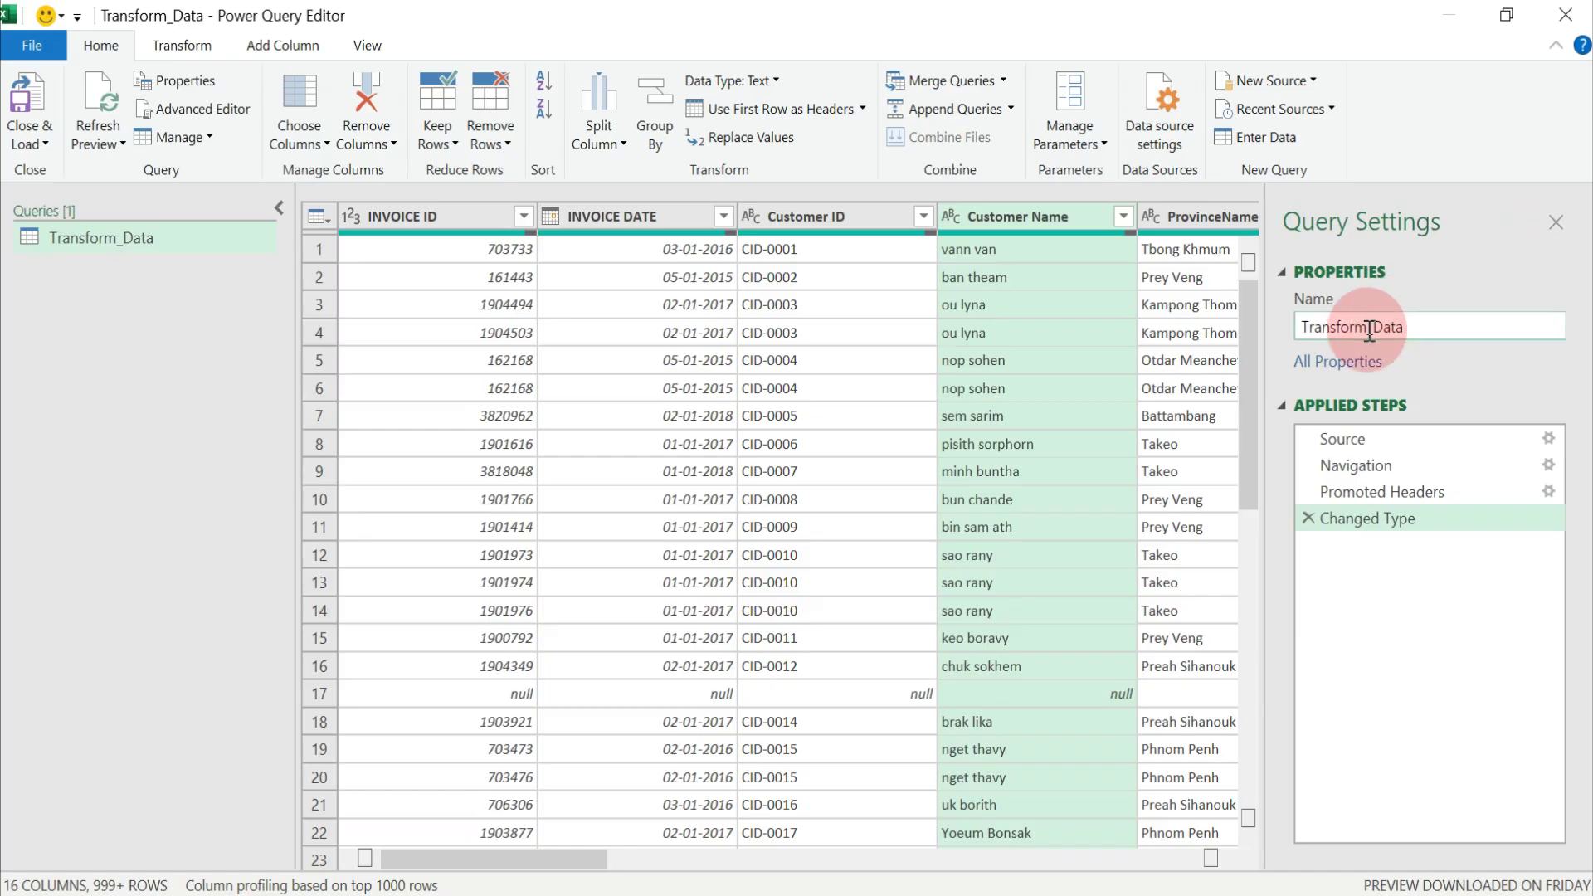
left_click(1425, 338)
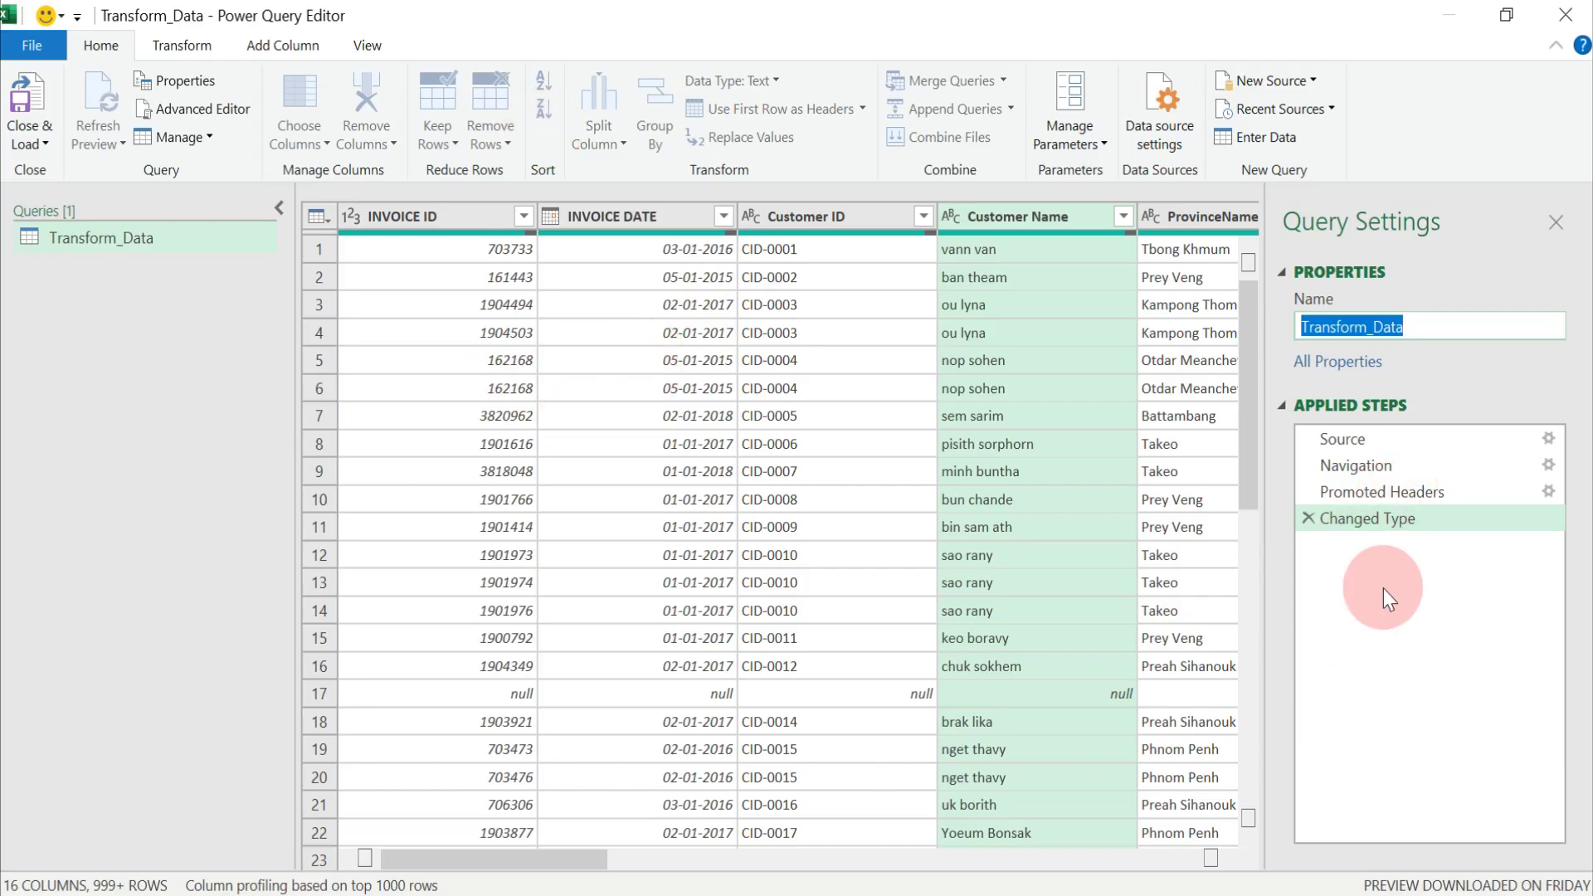
left_click(696, 305)
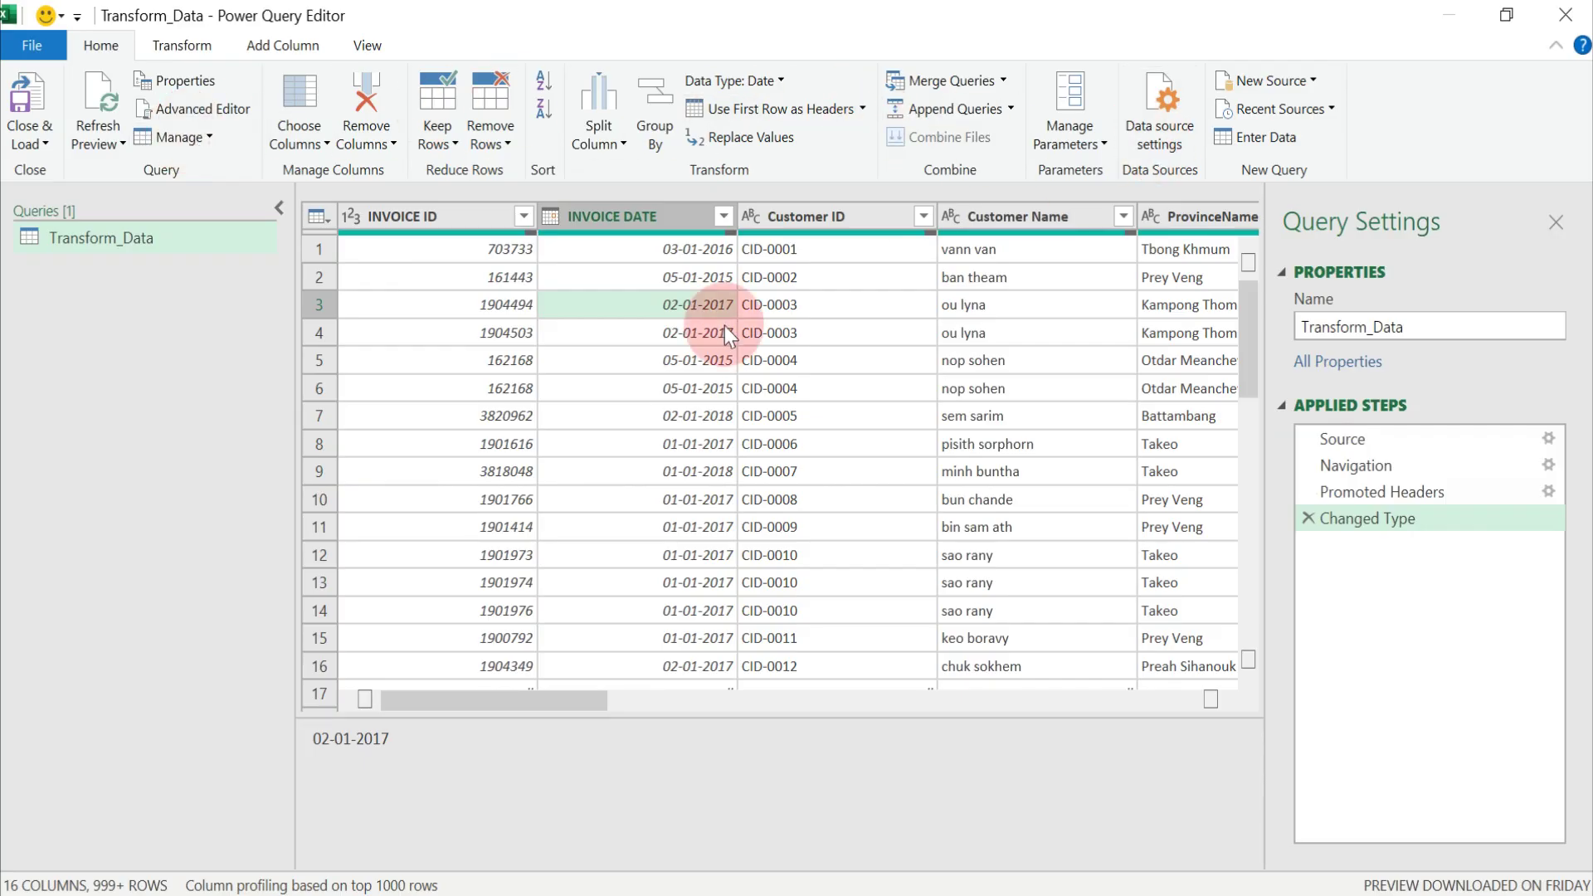
- Review the column operations and data type options available for the INVOICE ID column
right_click(497, 215)
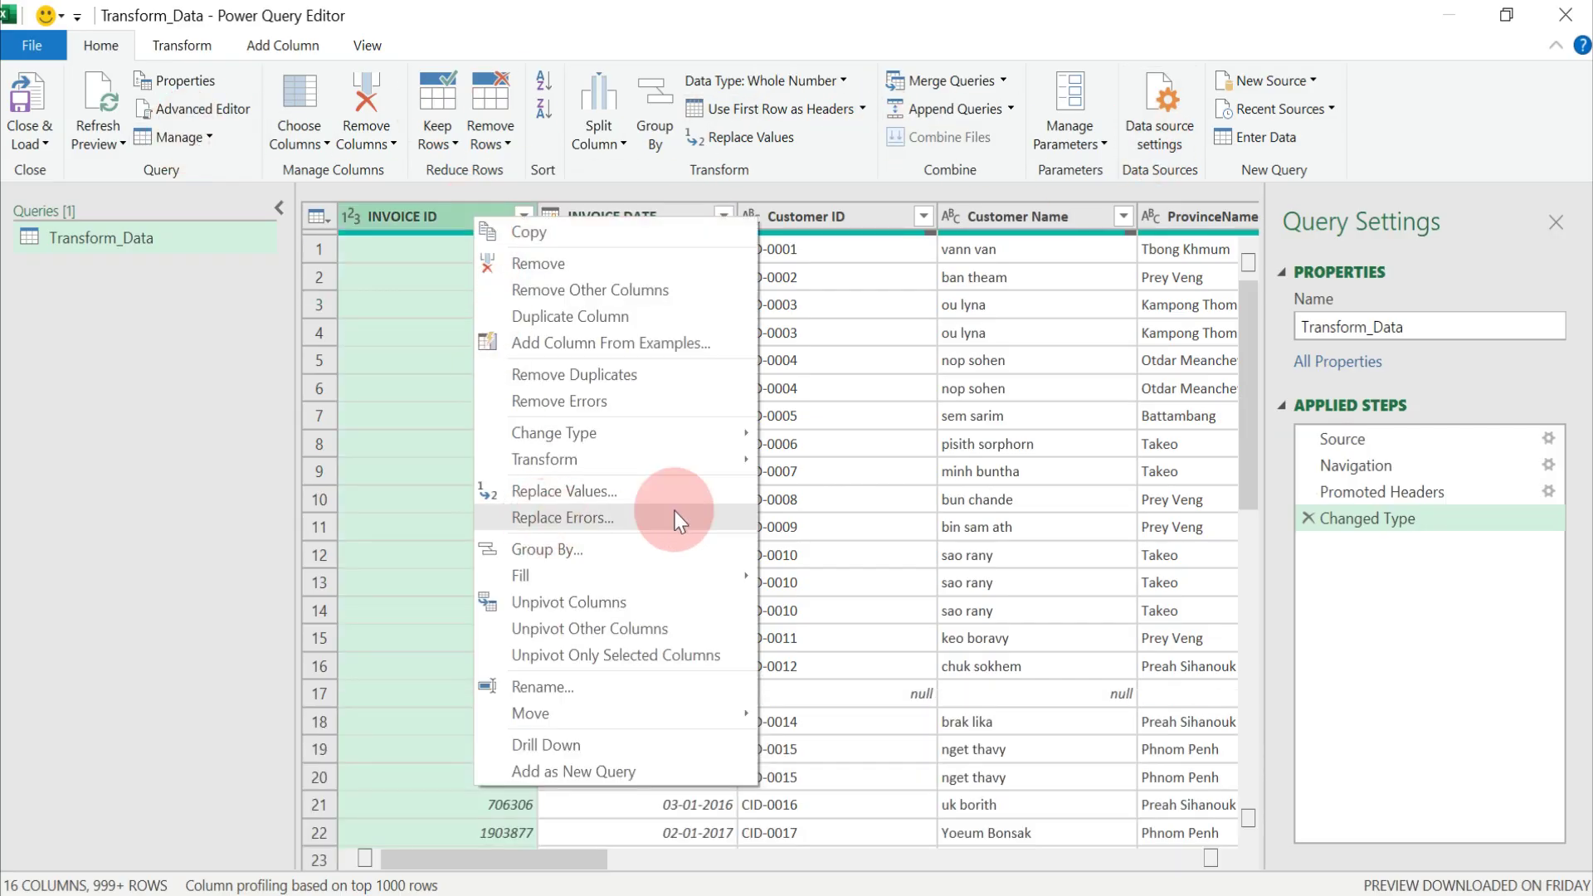
left_click(846, 375)
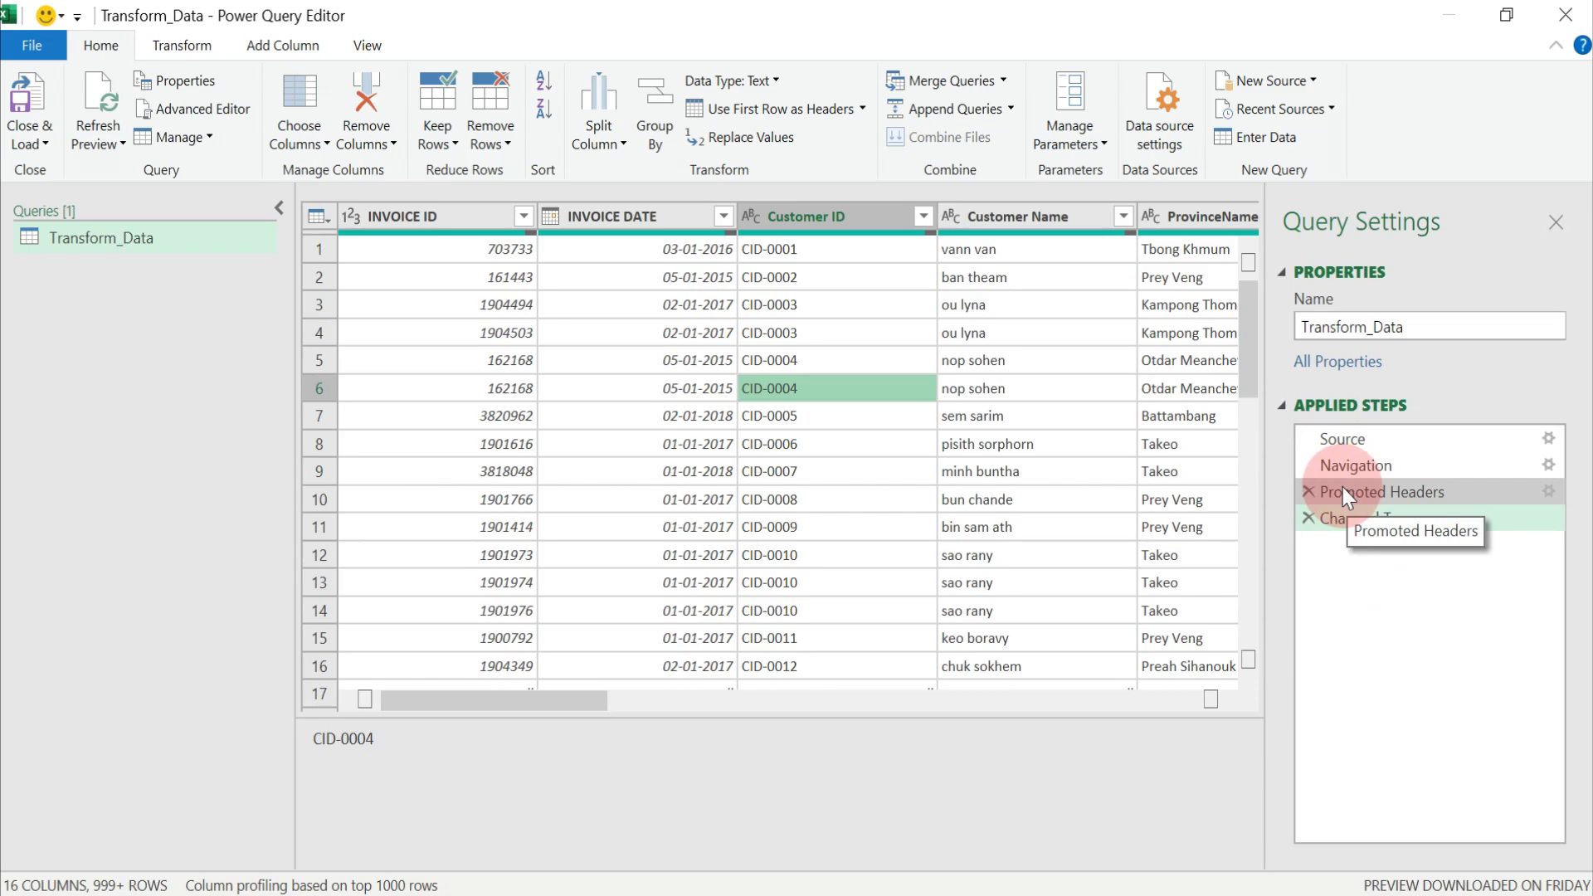
left_click(618, 299)
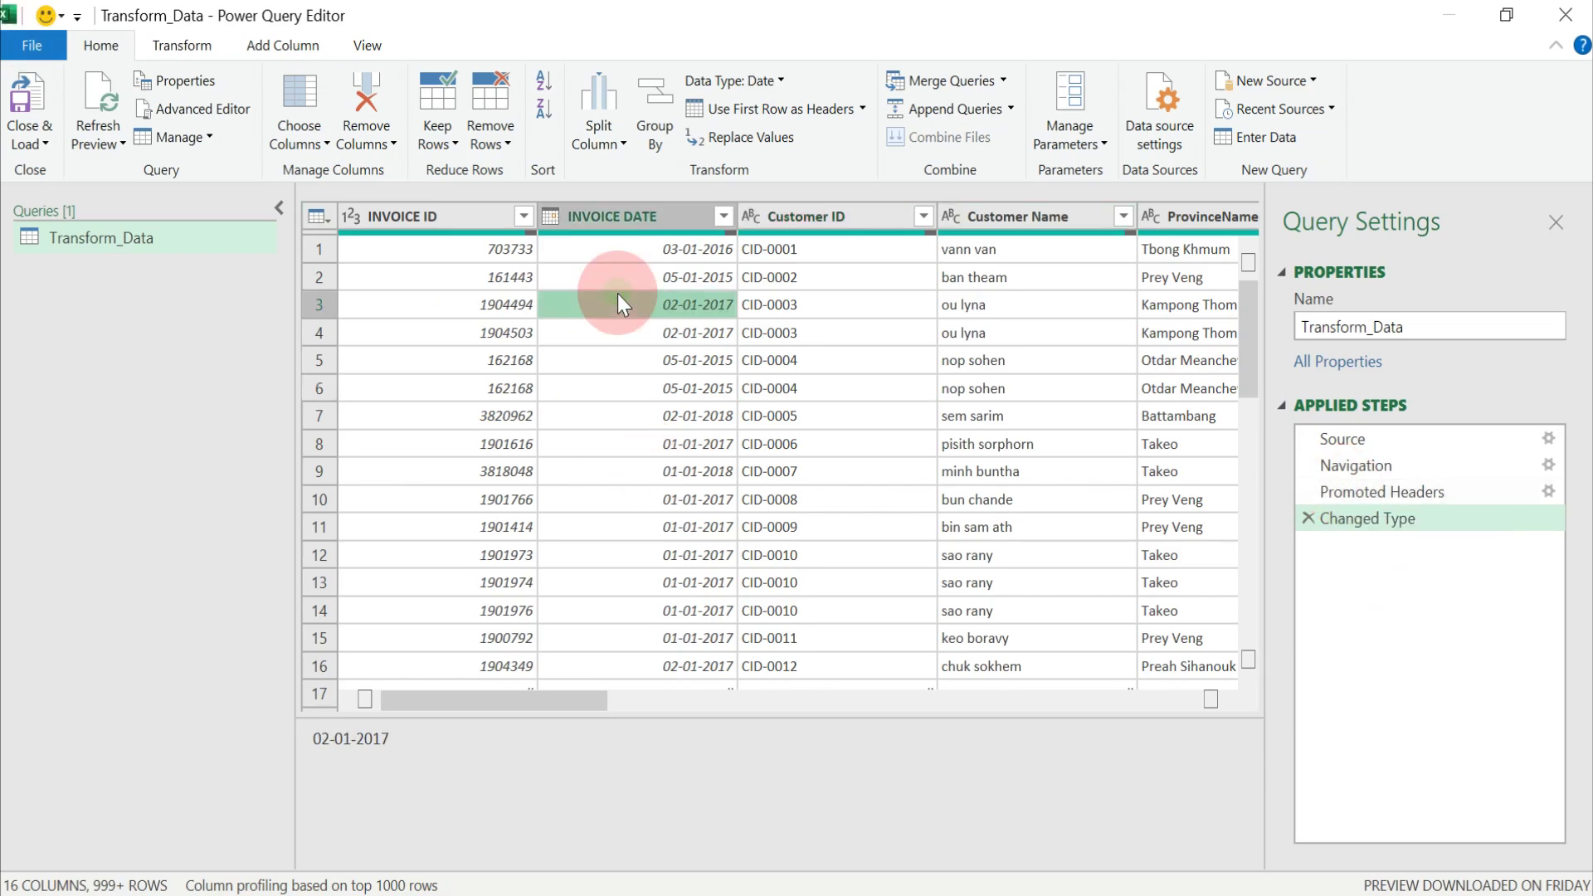
left_click(416, 217)
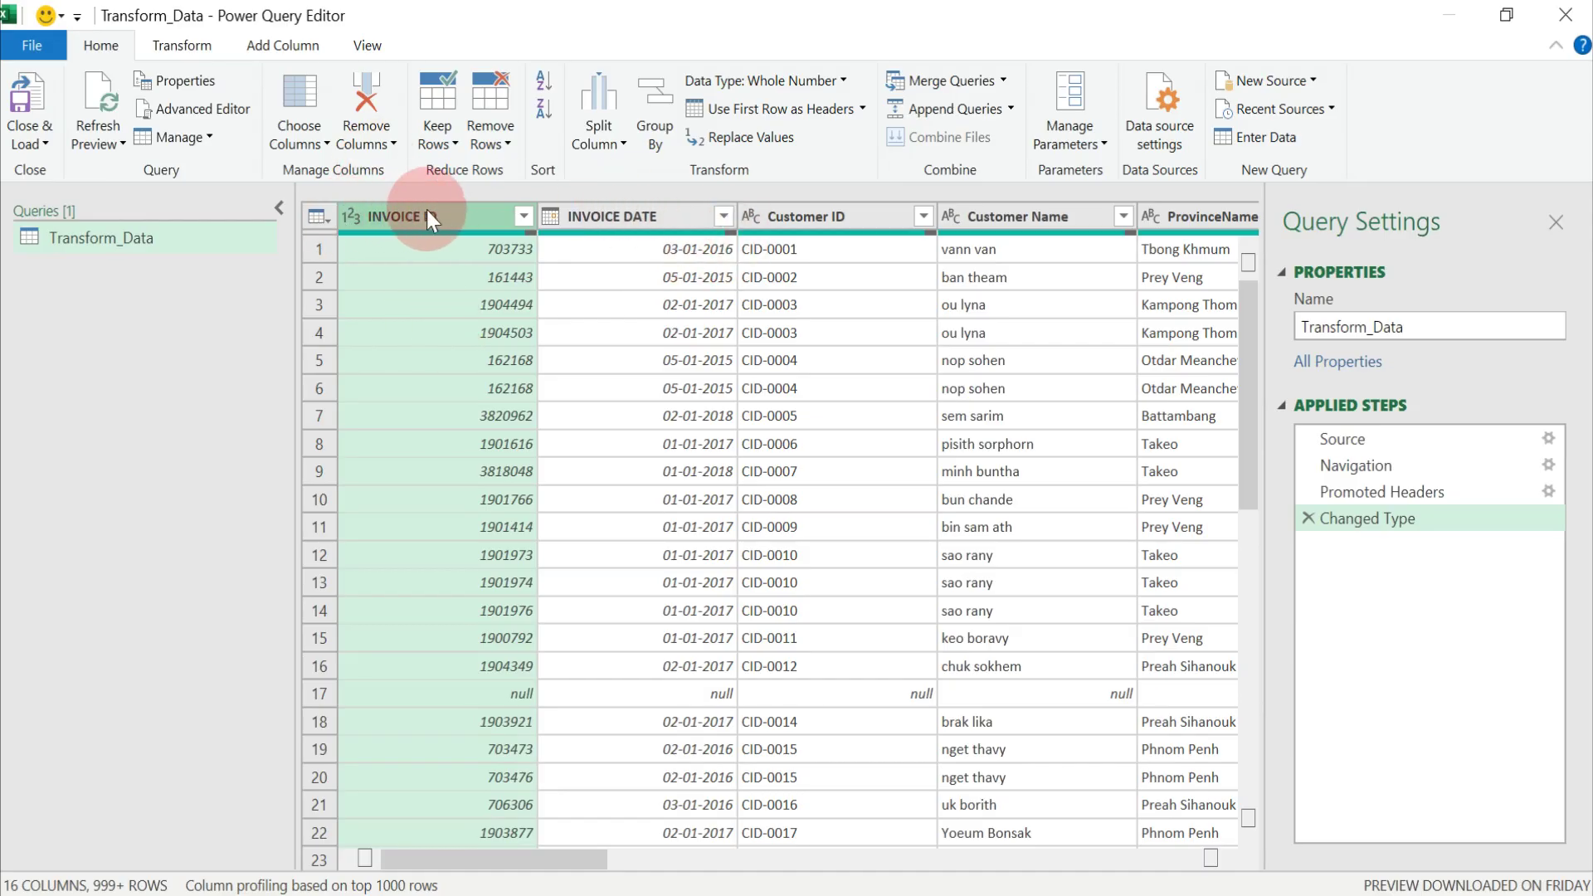
left_click(349, 218)
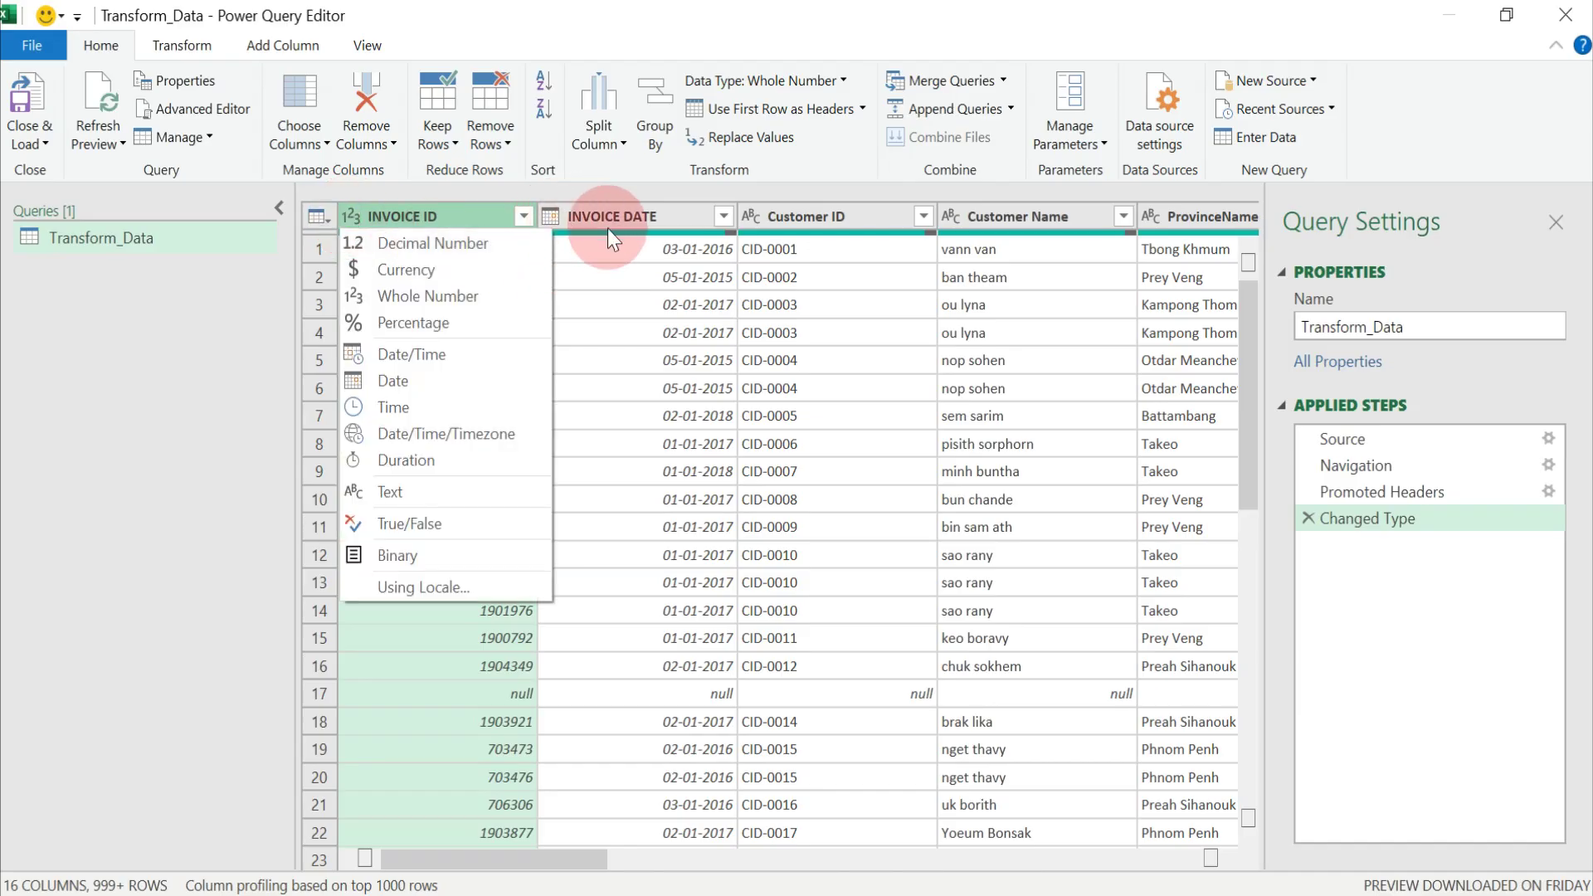
left_click(627, 221)
left_click(489, 248)
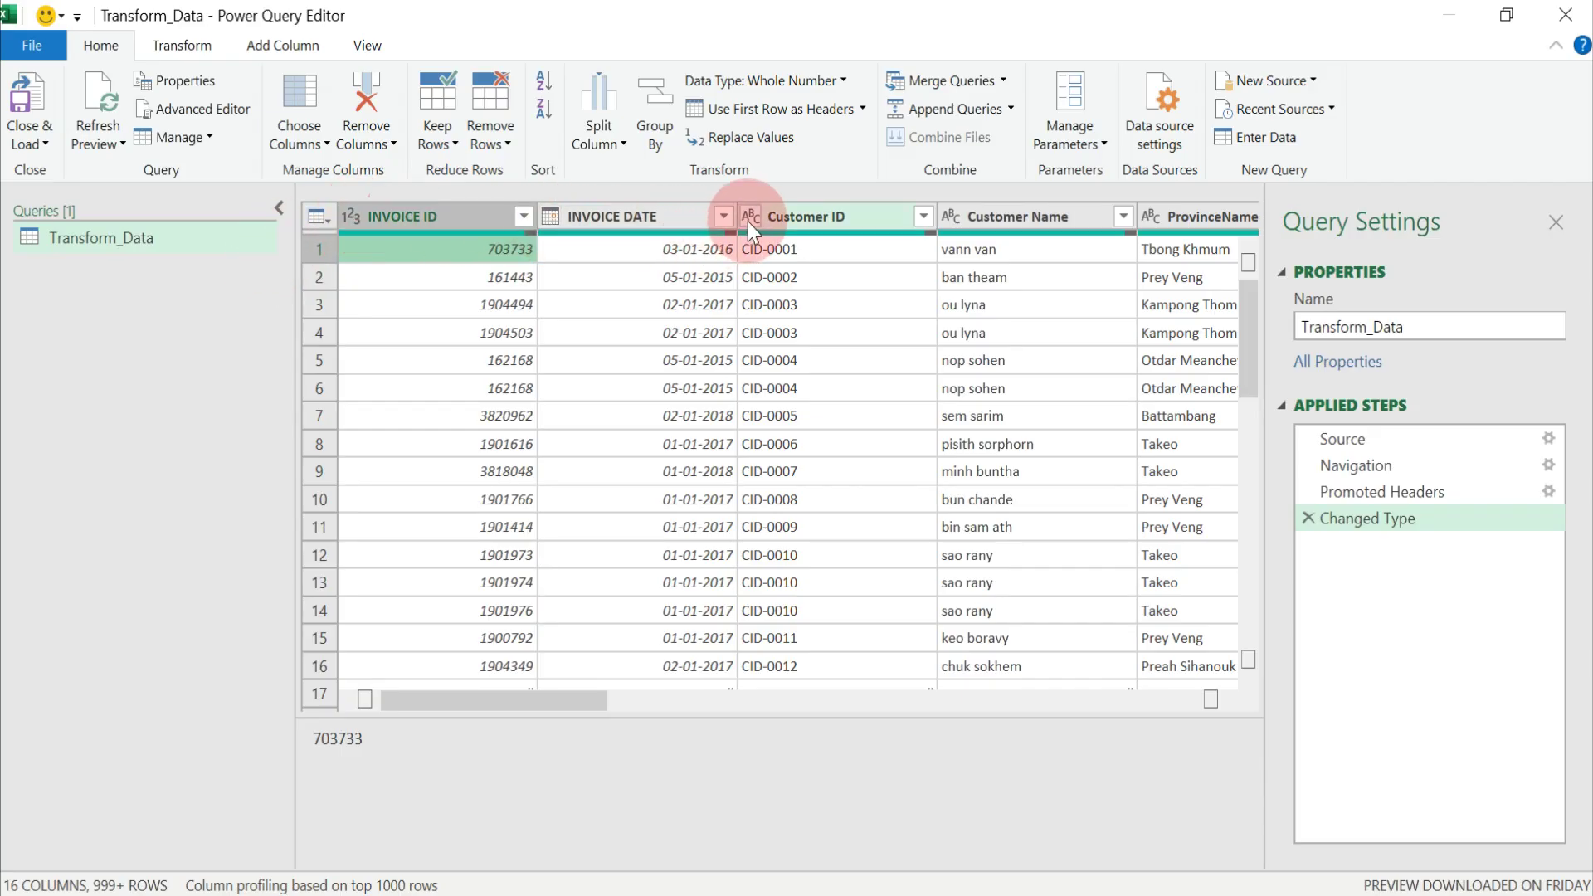
left_click(402, 276)
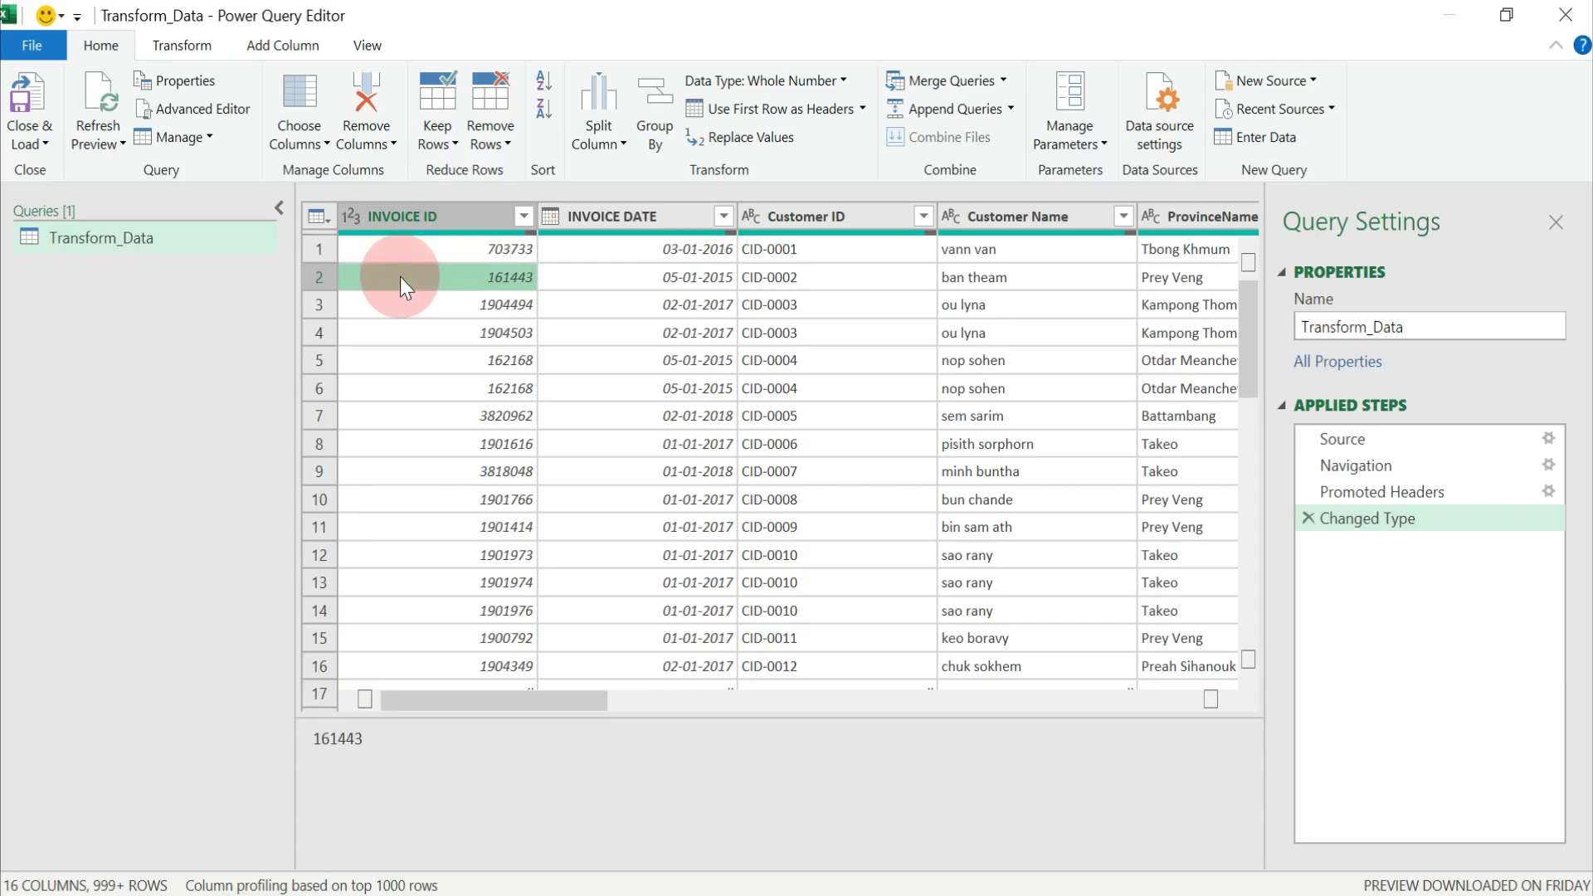
left_click(350, 215)
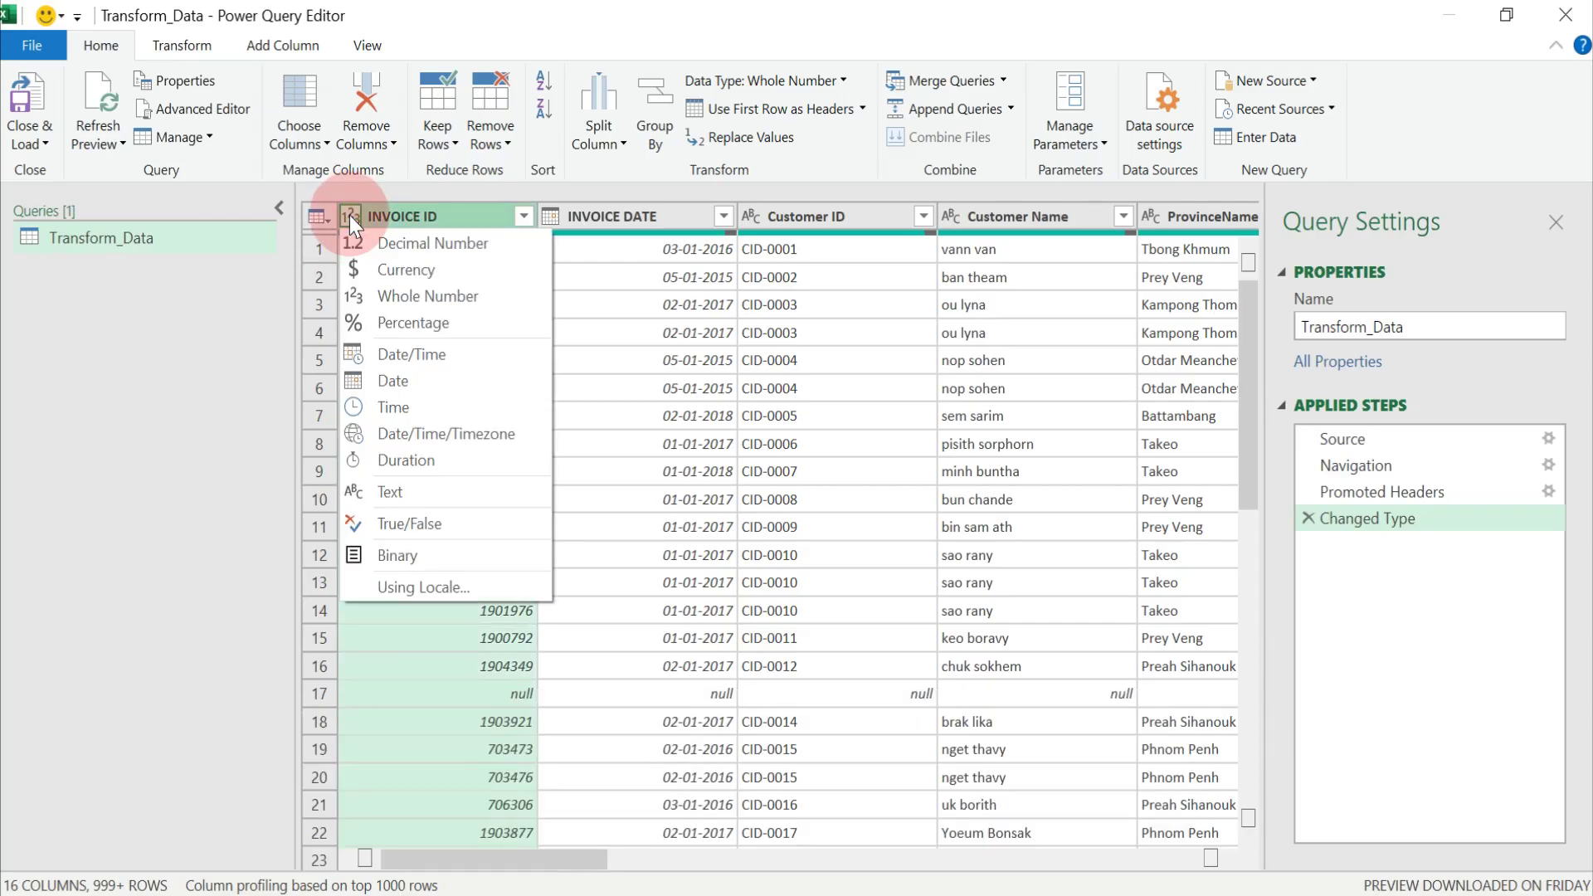
left_click(604, 215)
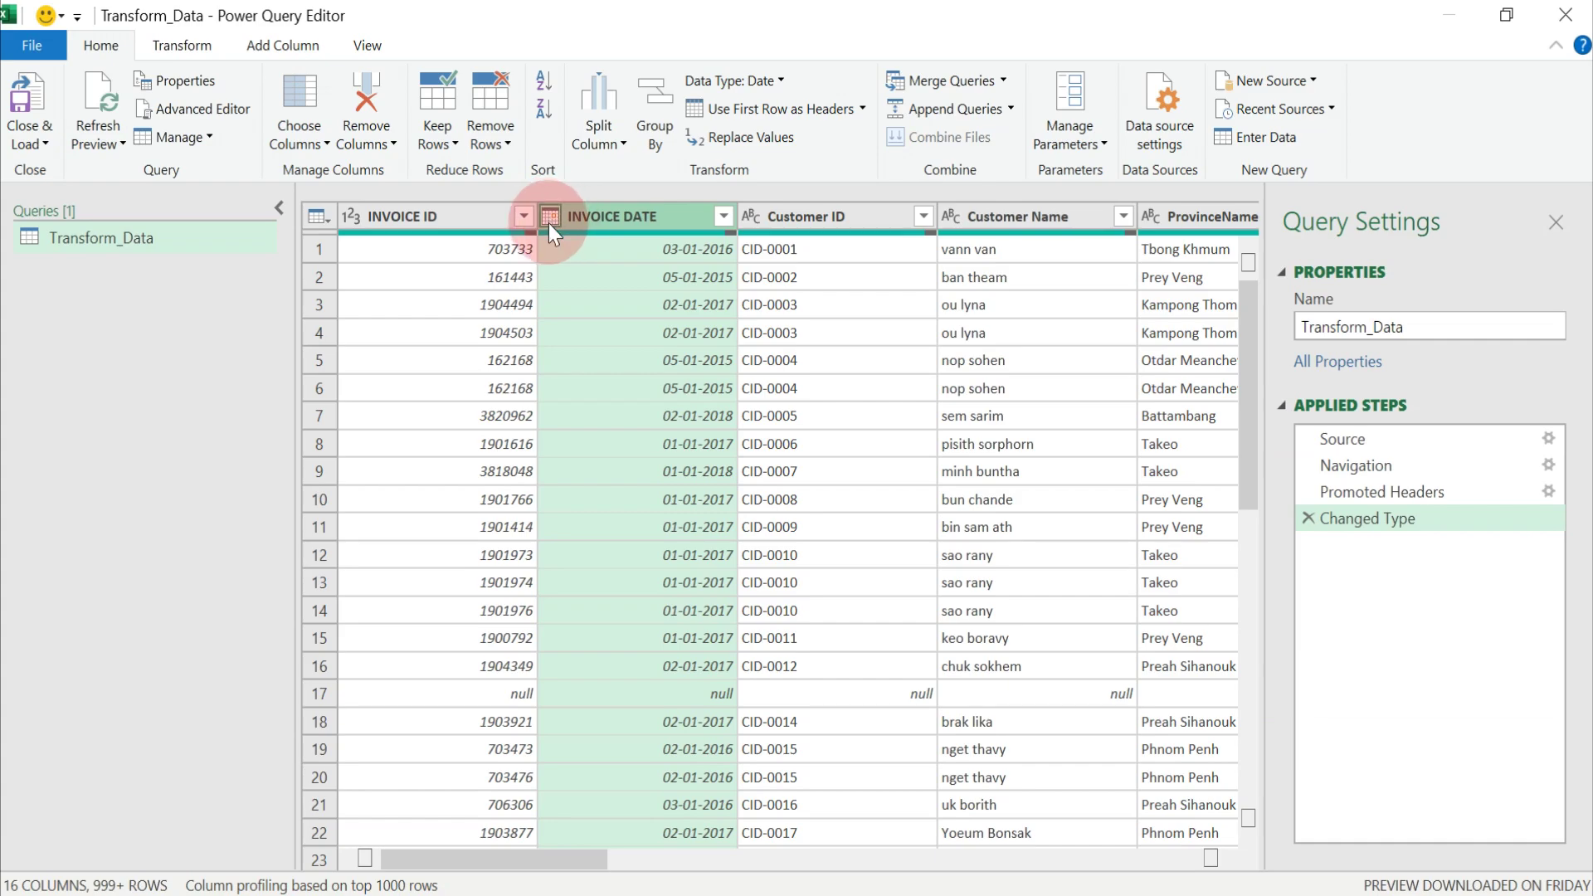
left_click(829, 777)
left_click_drag(1237, 355, 1237, 303)
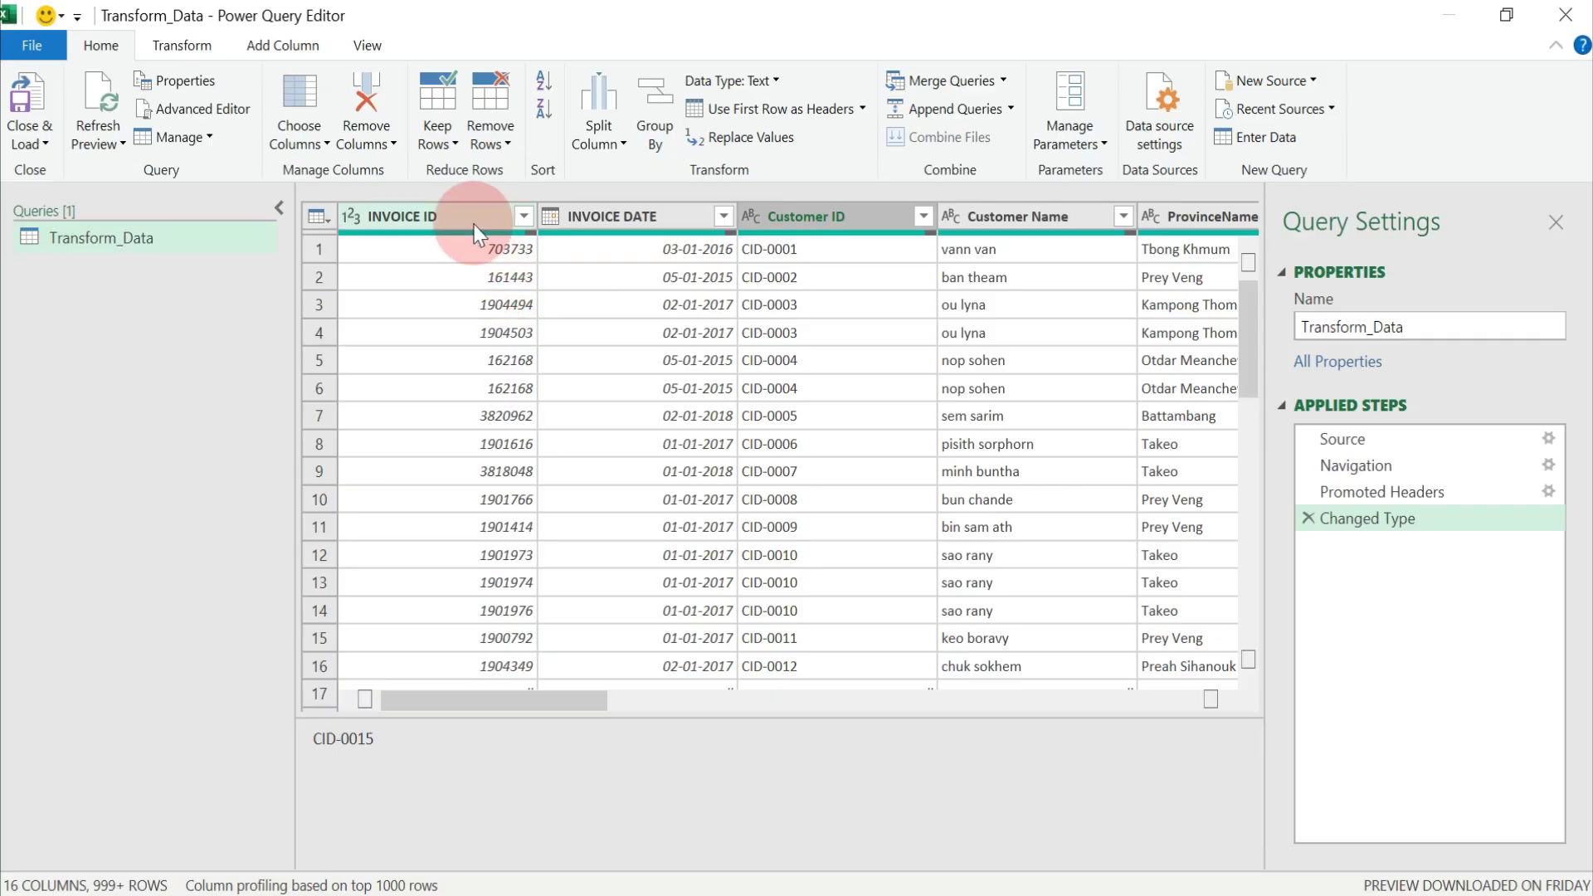
left_click(431, 251)
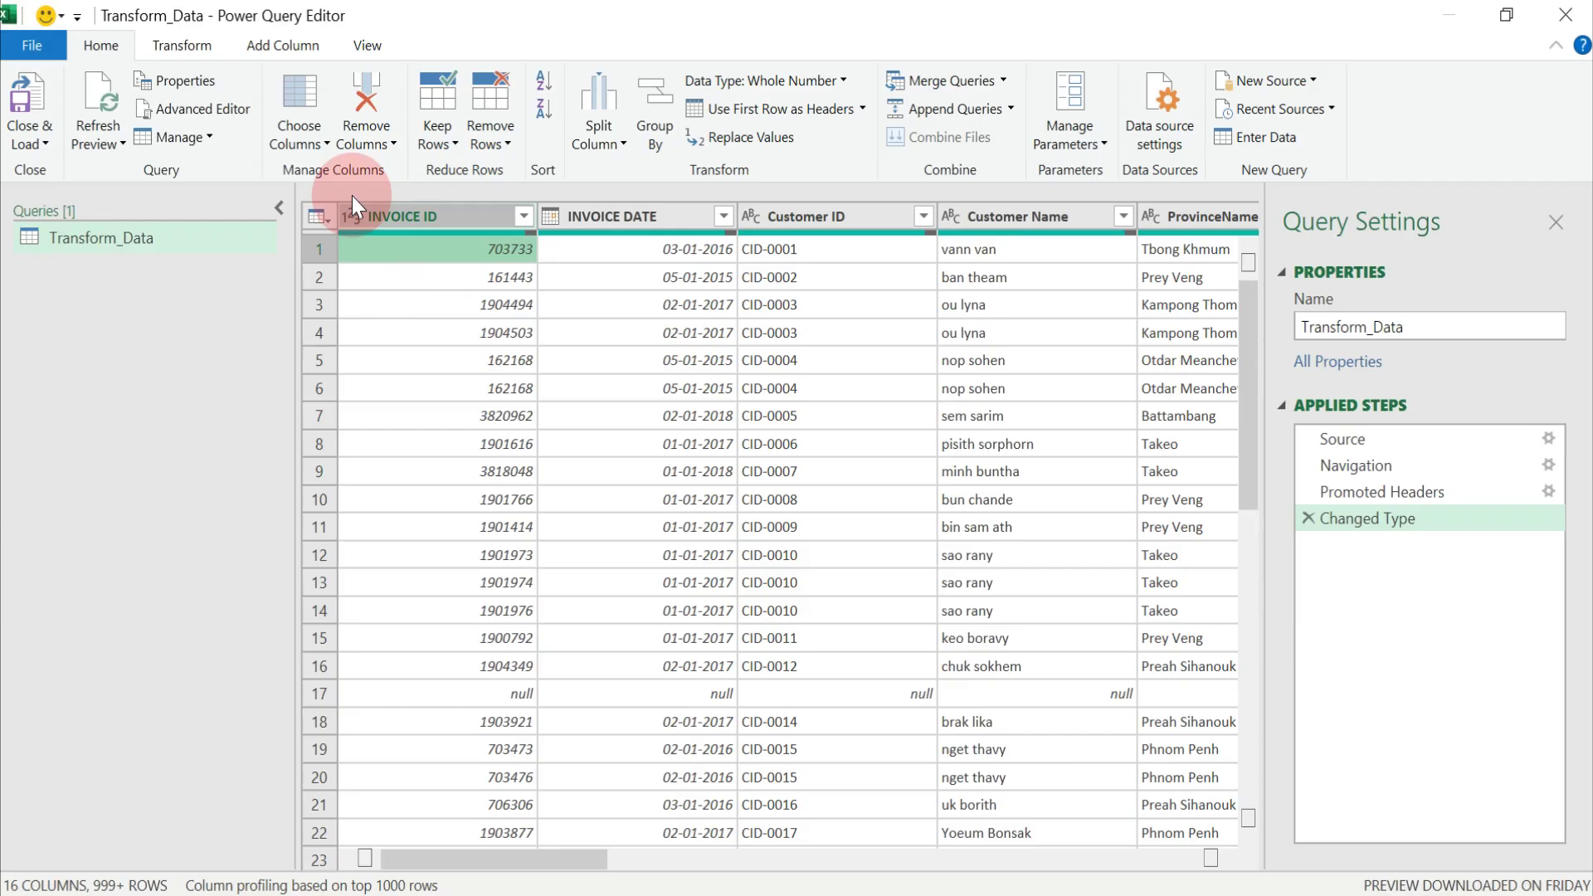
- Review the data type options and sample cell values of the INVOICE ID, INVOICE DATE, Customer ID and Customer Name columns
left_click(548, 274)
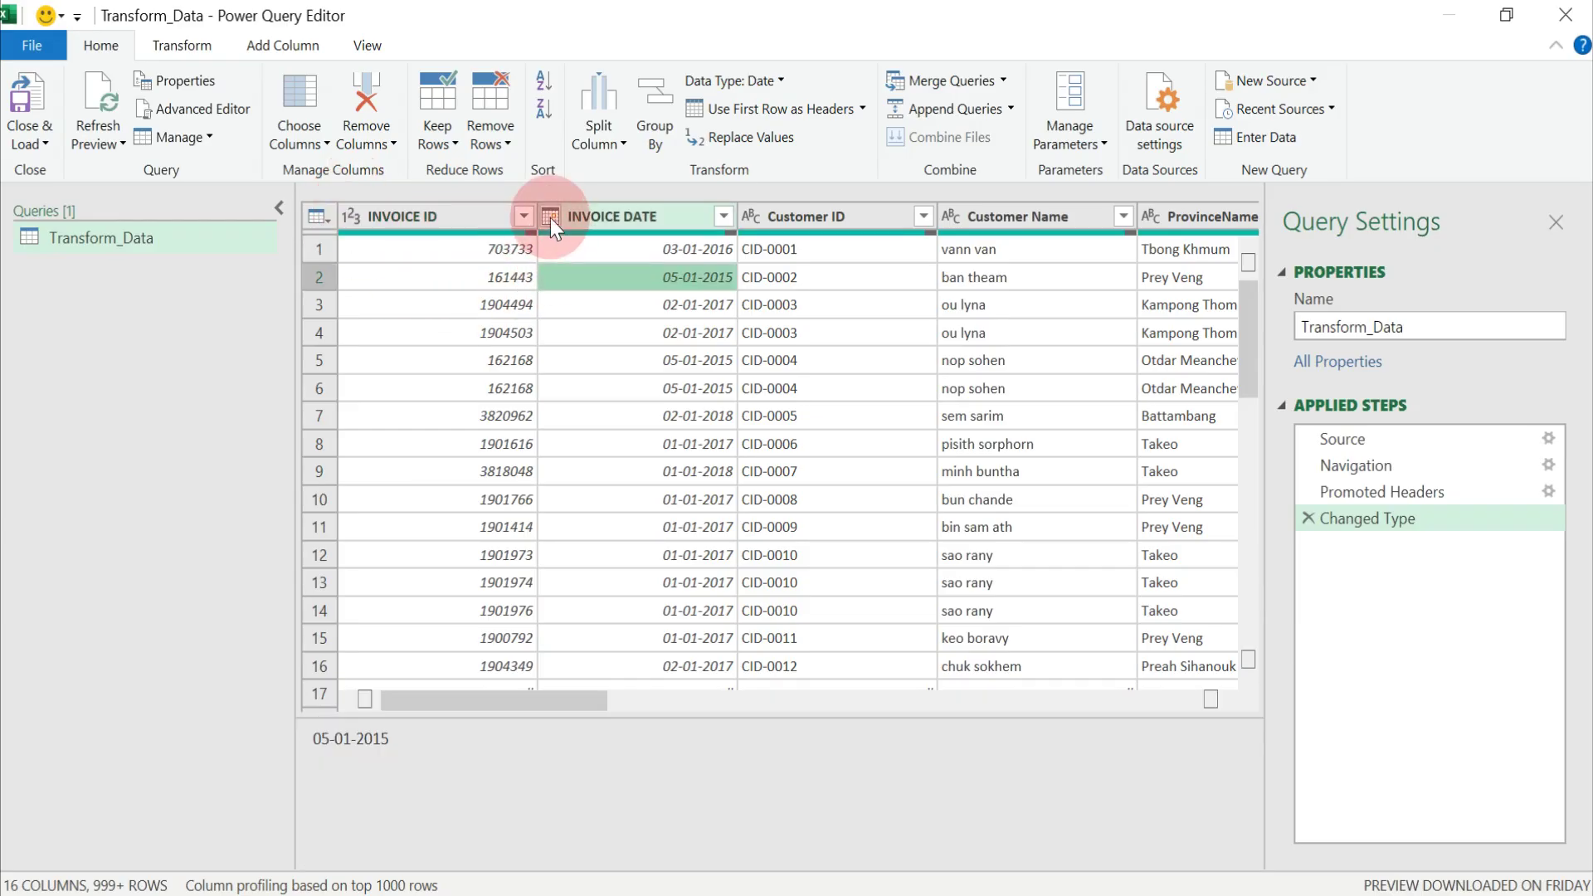
left_click(550, 217)
left_click(887, 448)
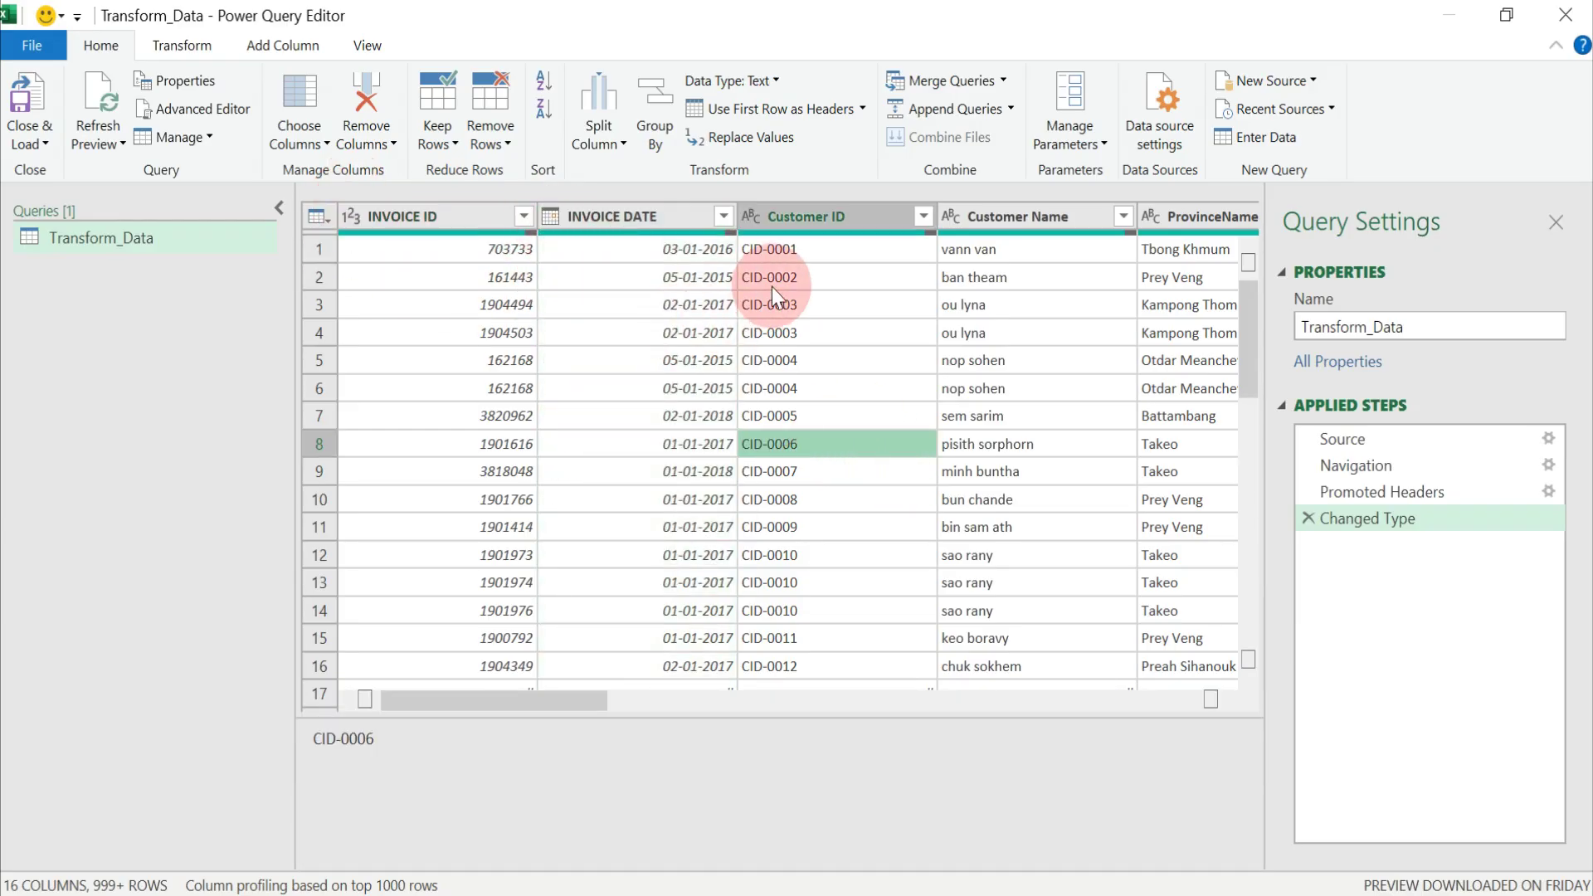
left_click(798, 254)
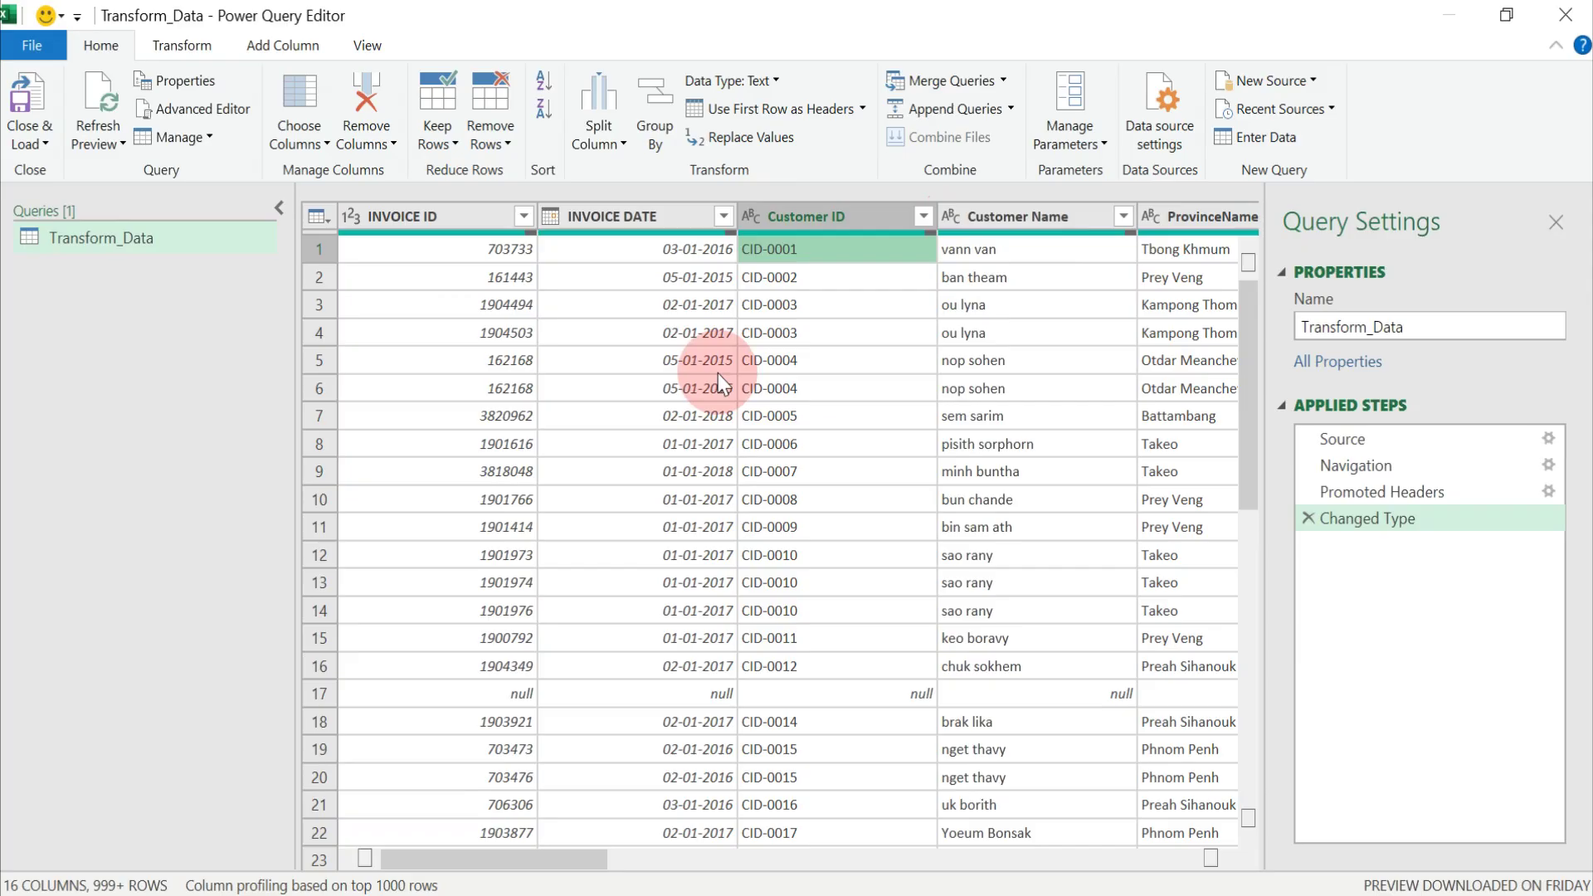
left_click(510, 303)
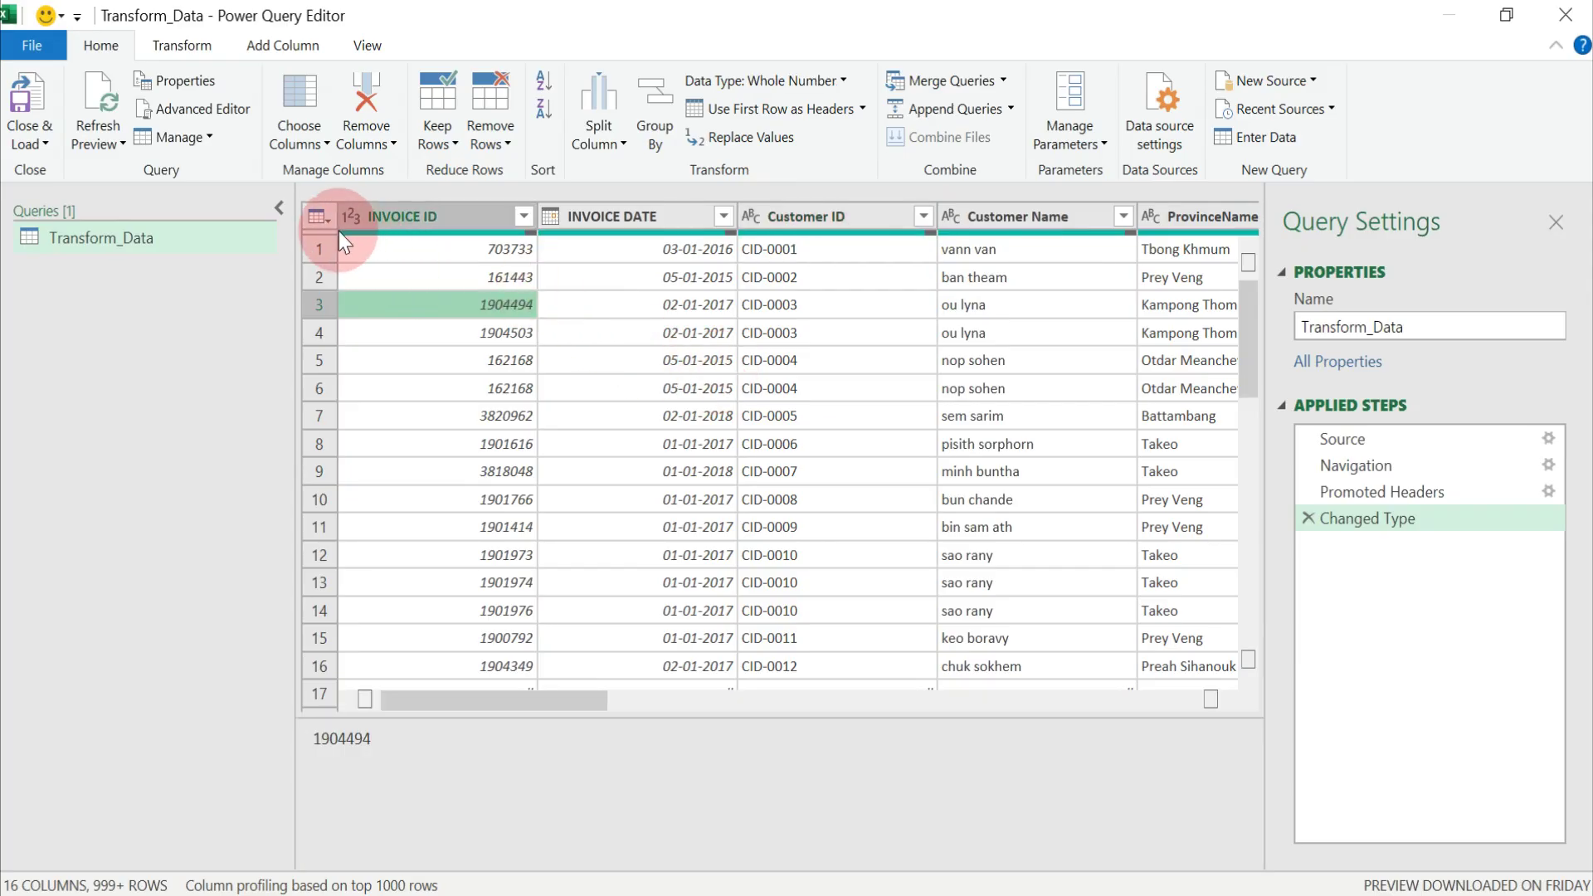
left_click(349, 217)
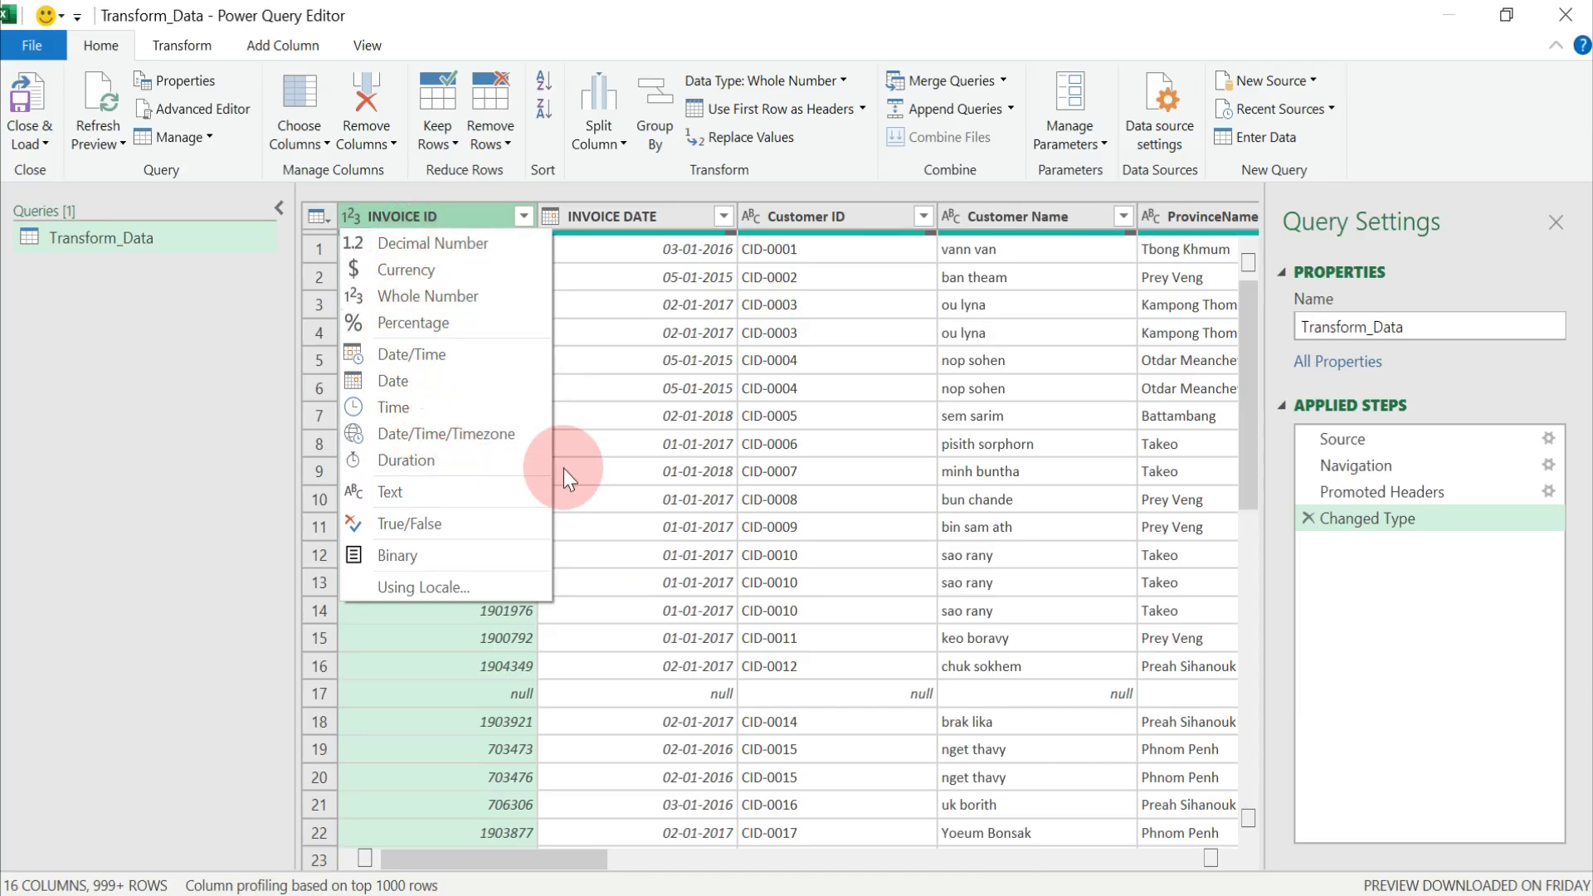
left_click(612, 406)
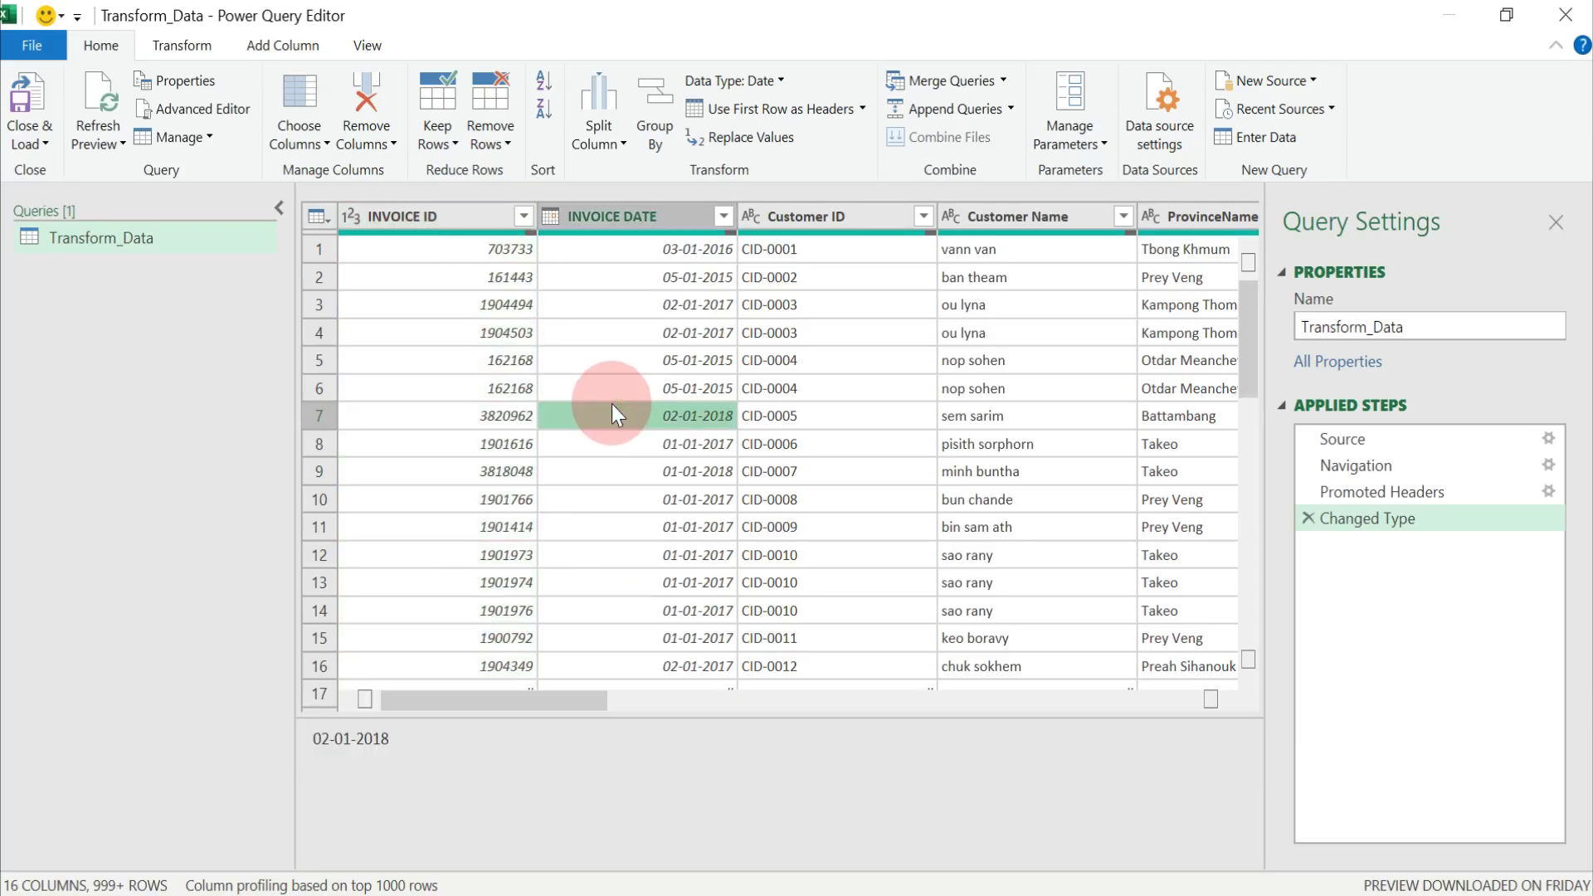
left_click(750, 217)
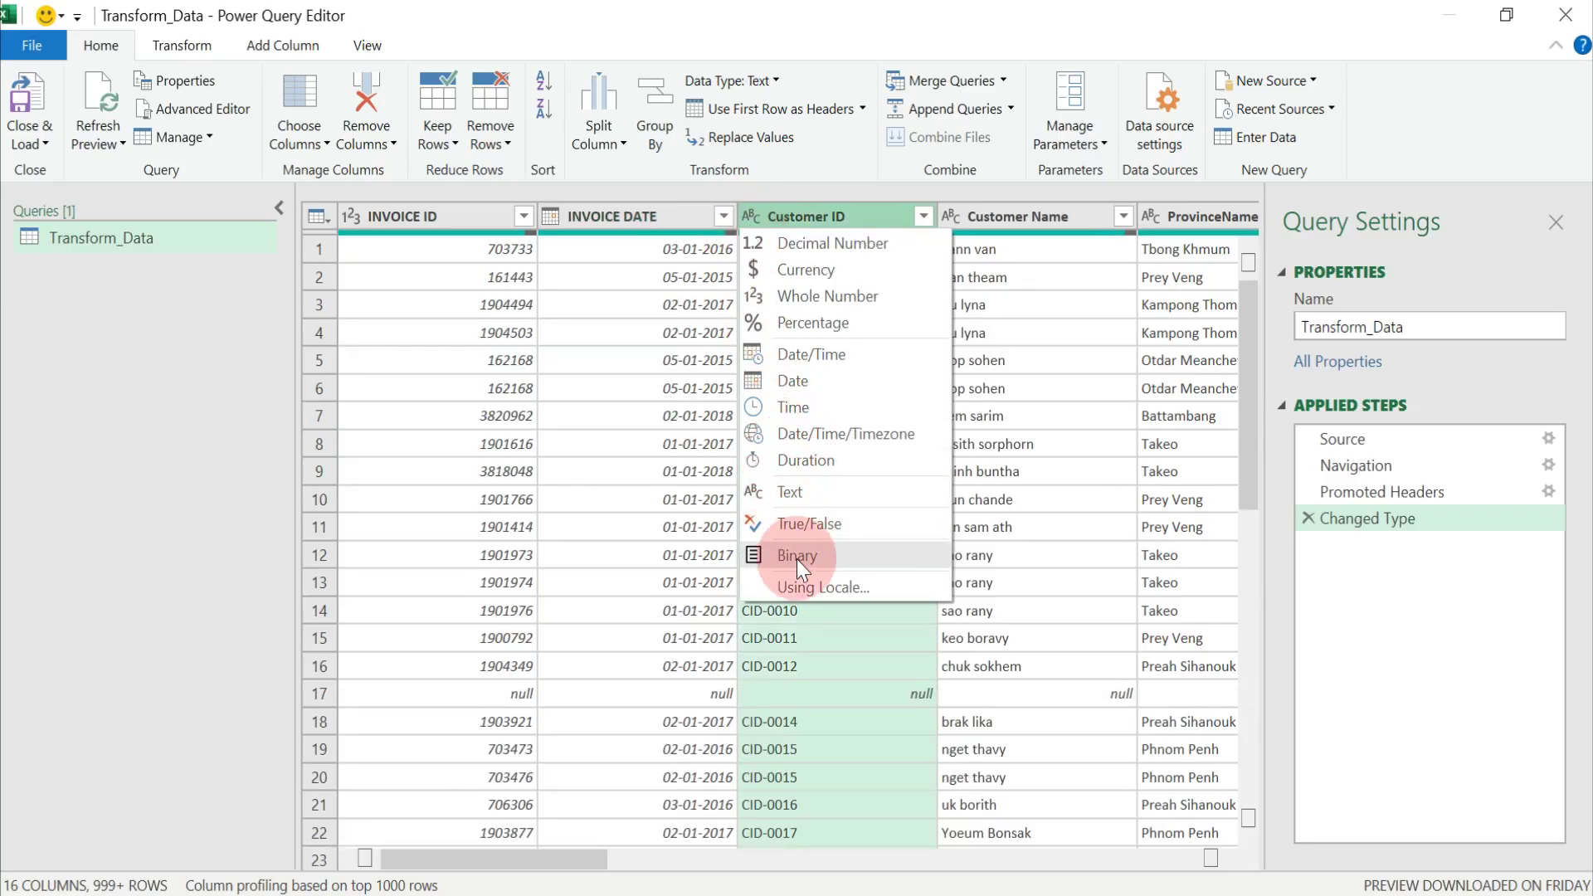
left_click(952, 286)
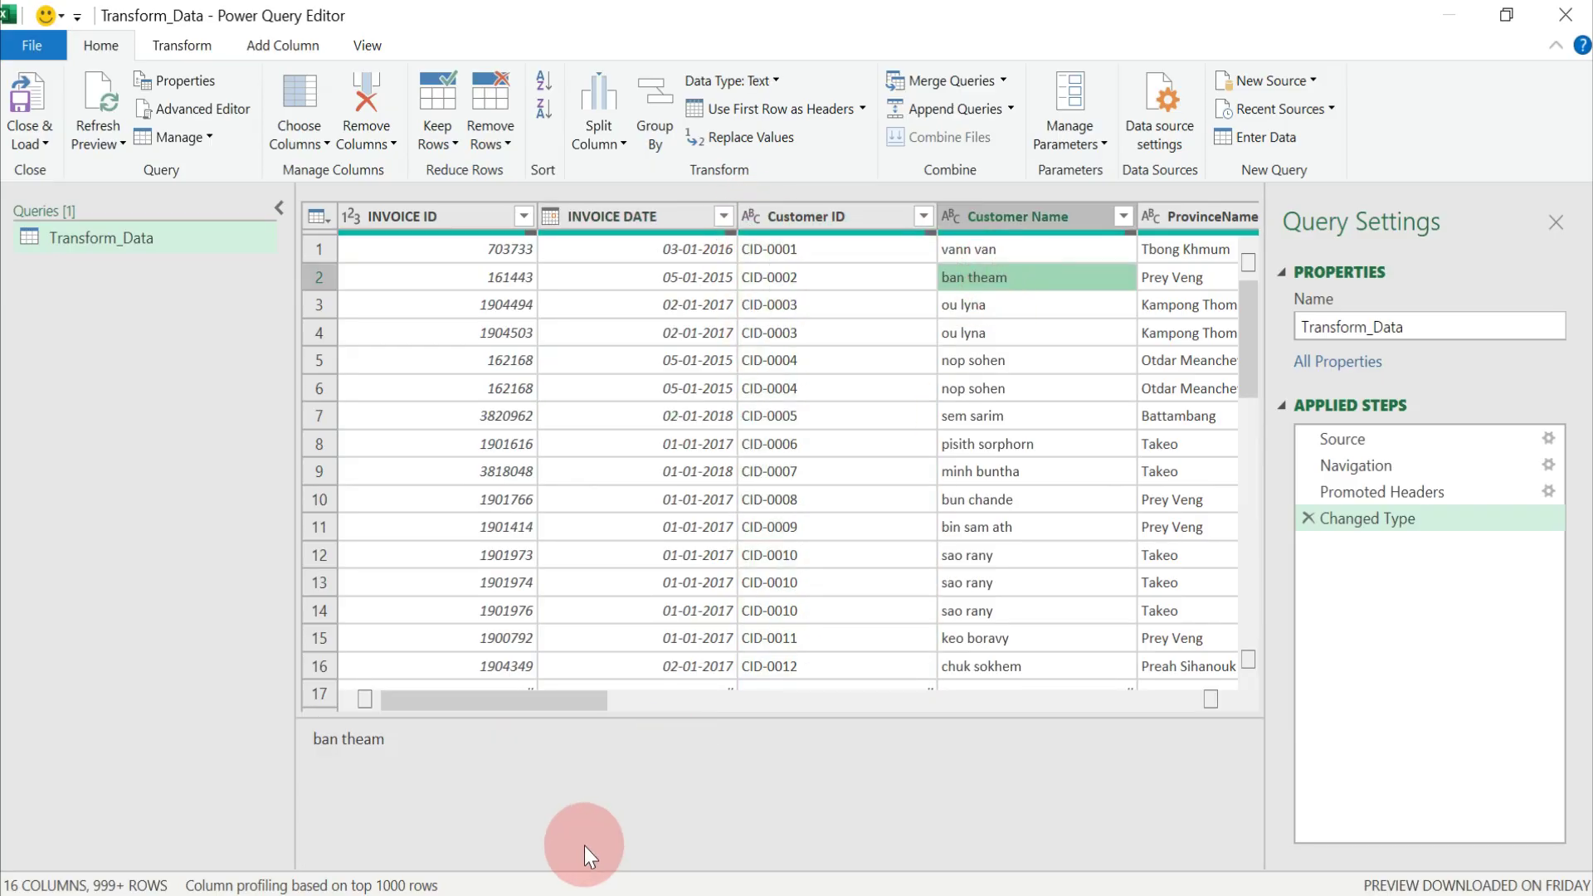
left_click(376, 793)
- Set the data type of the Total column to Currency
left_click_drag(510, 699, 909, 709)
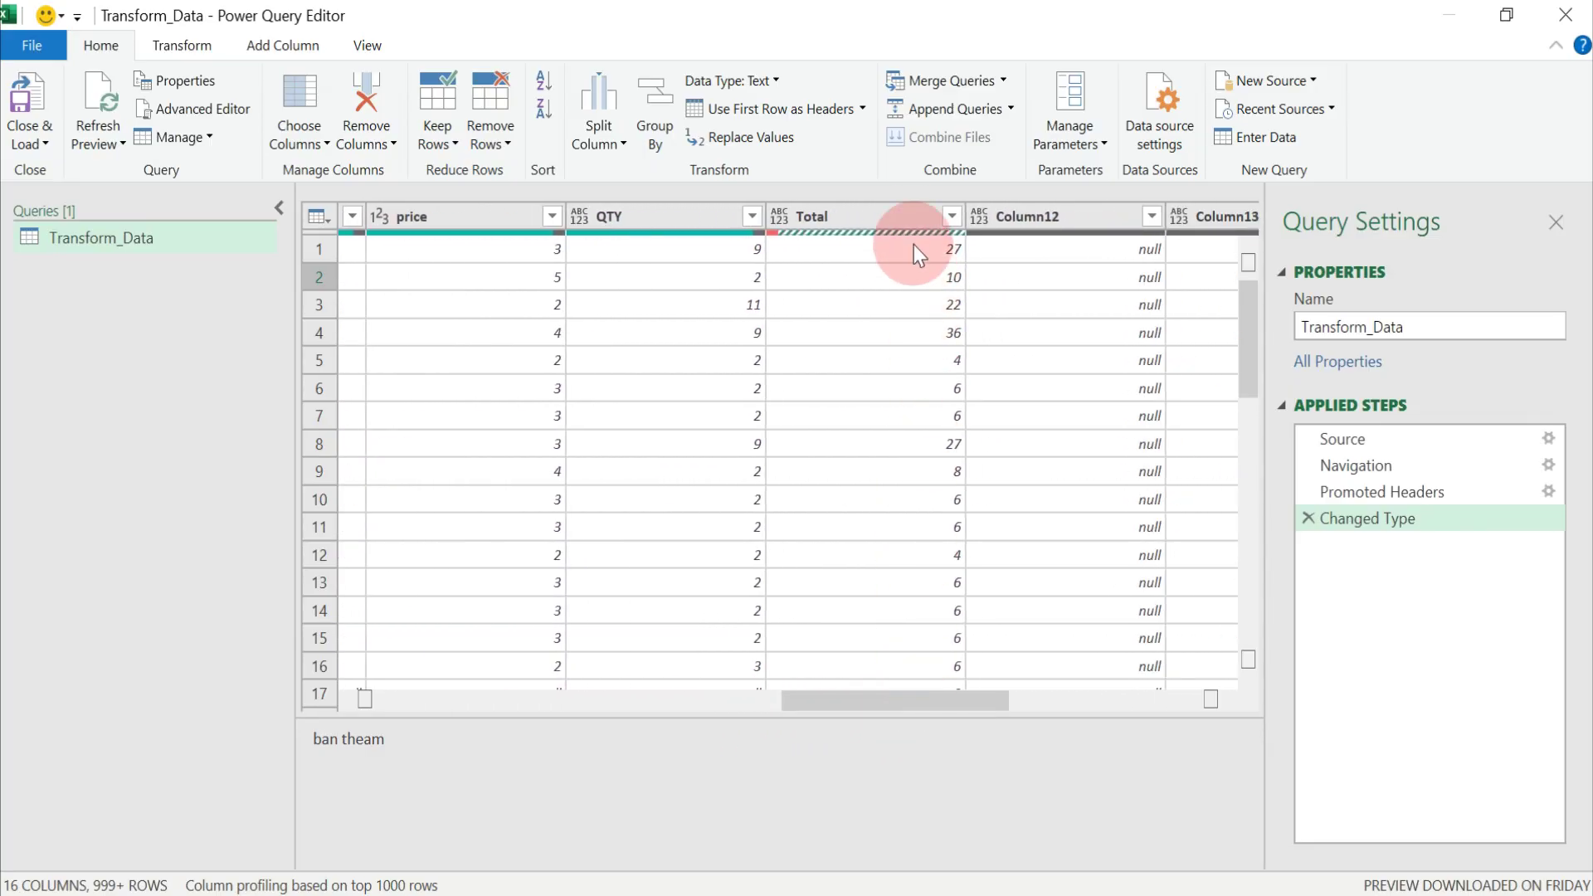
left_click(907, 221)
left_click(1019, 222)
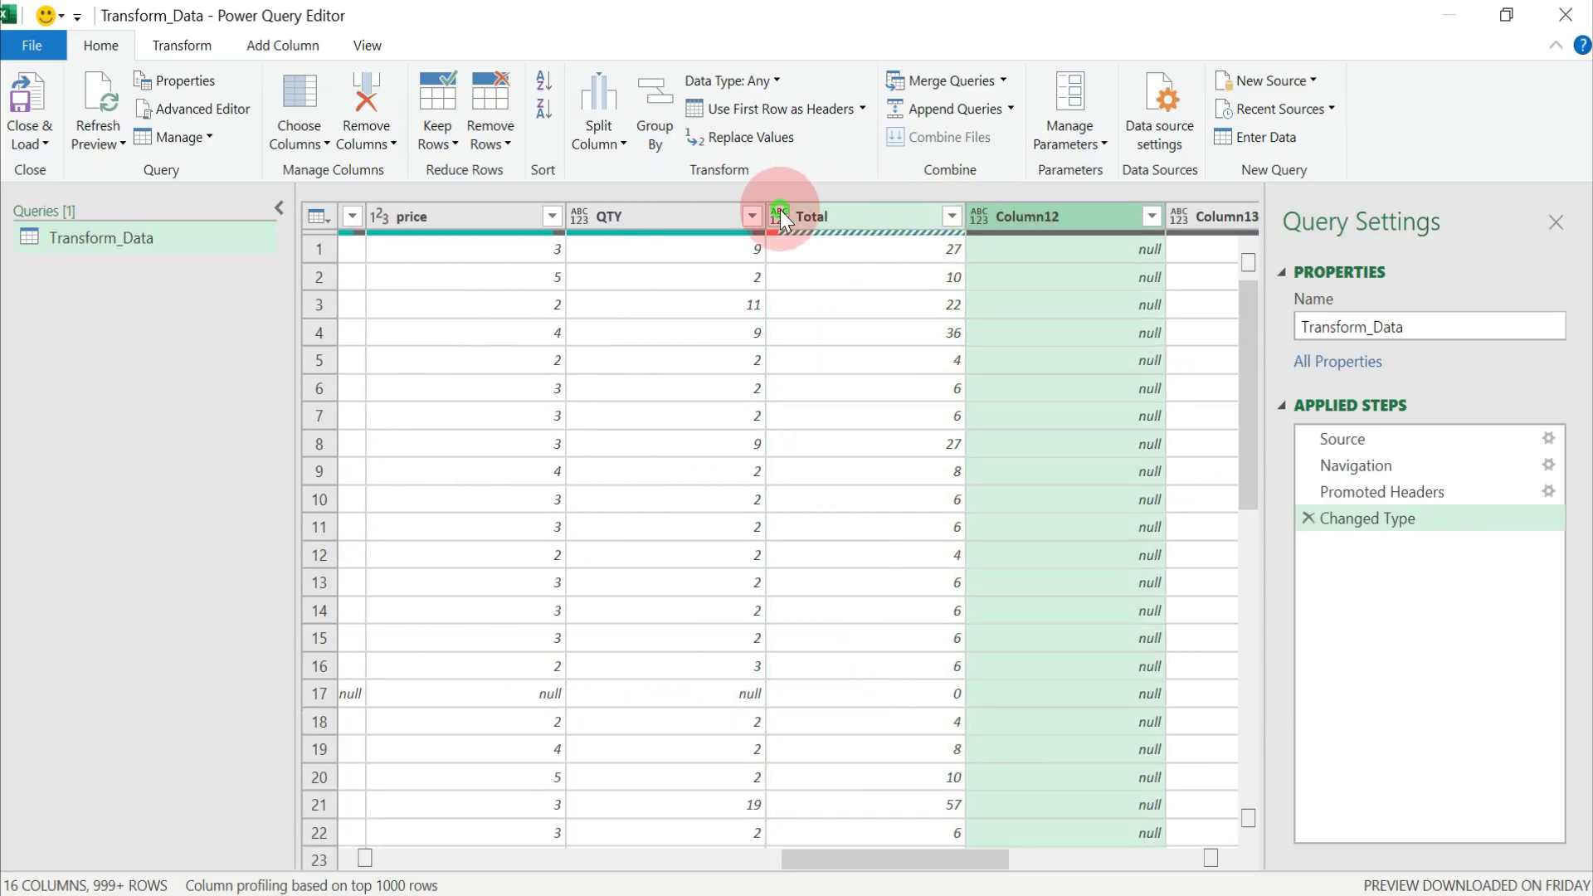
left_click(779, 211)
left_click(774, 212)
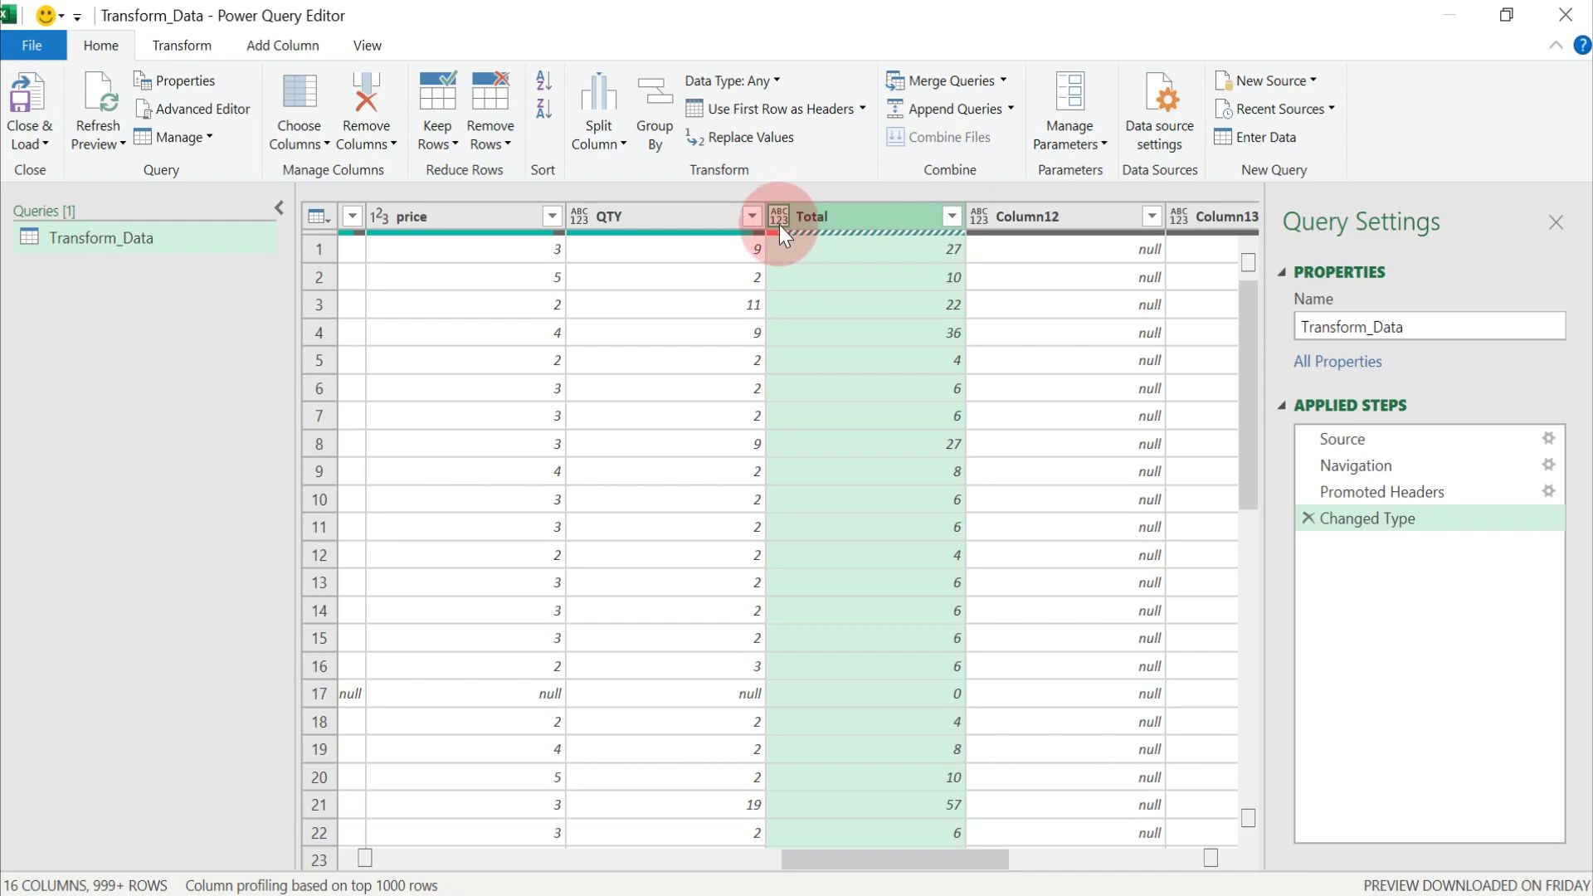
left_click(680, 693)
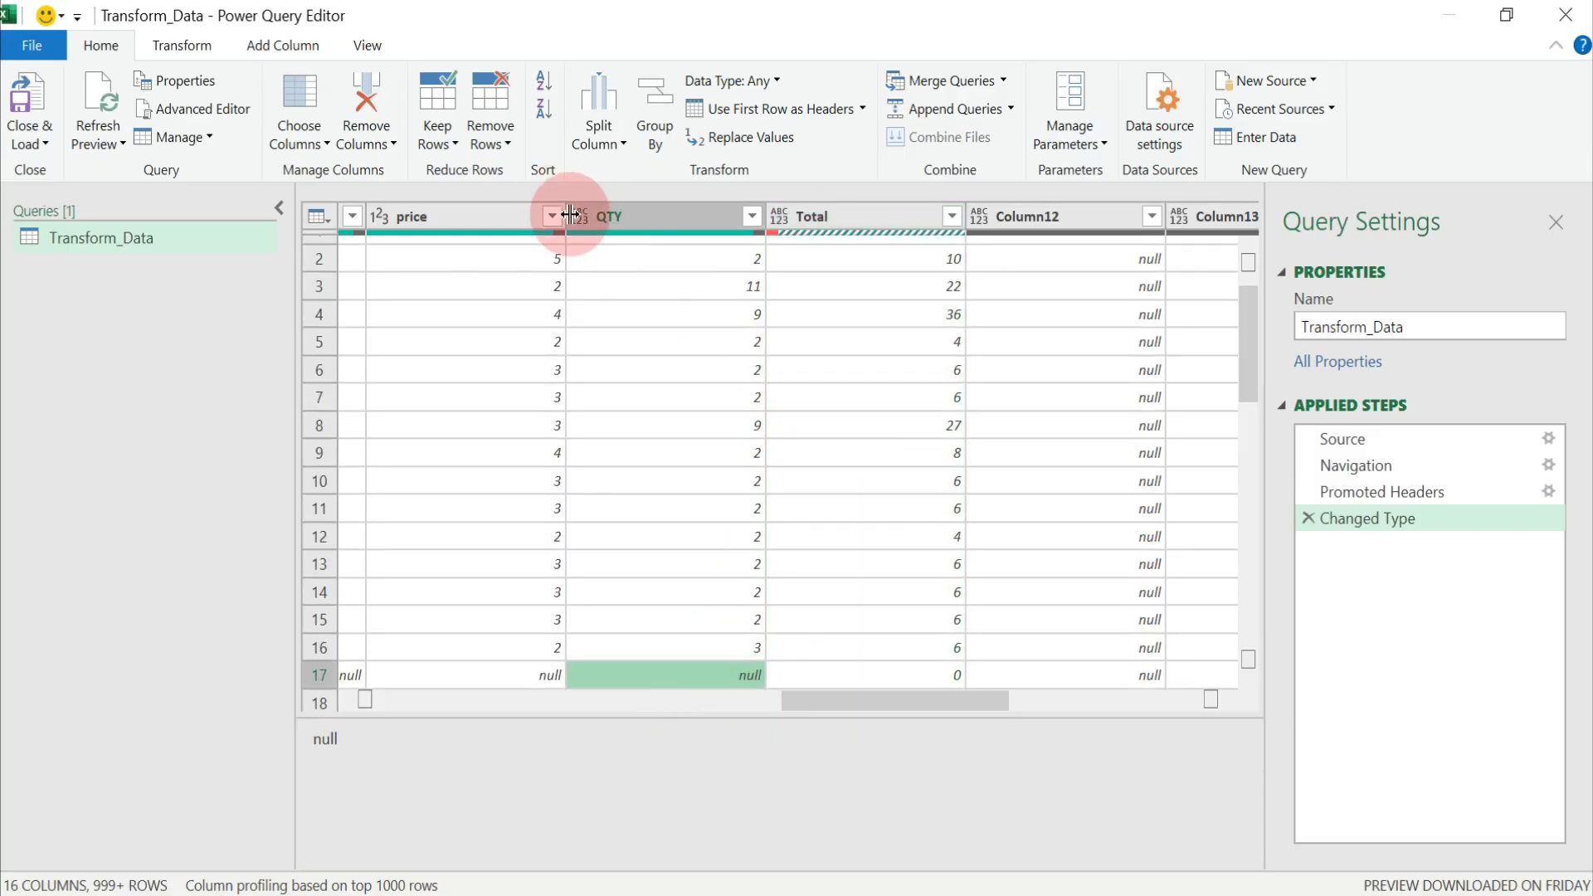
left_click(738, 399)
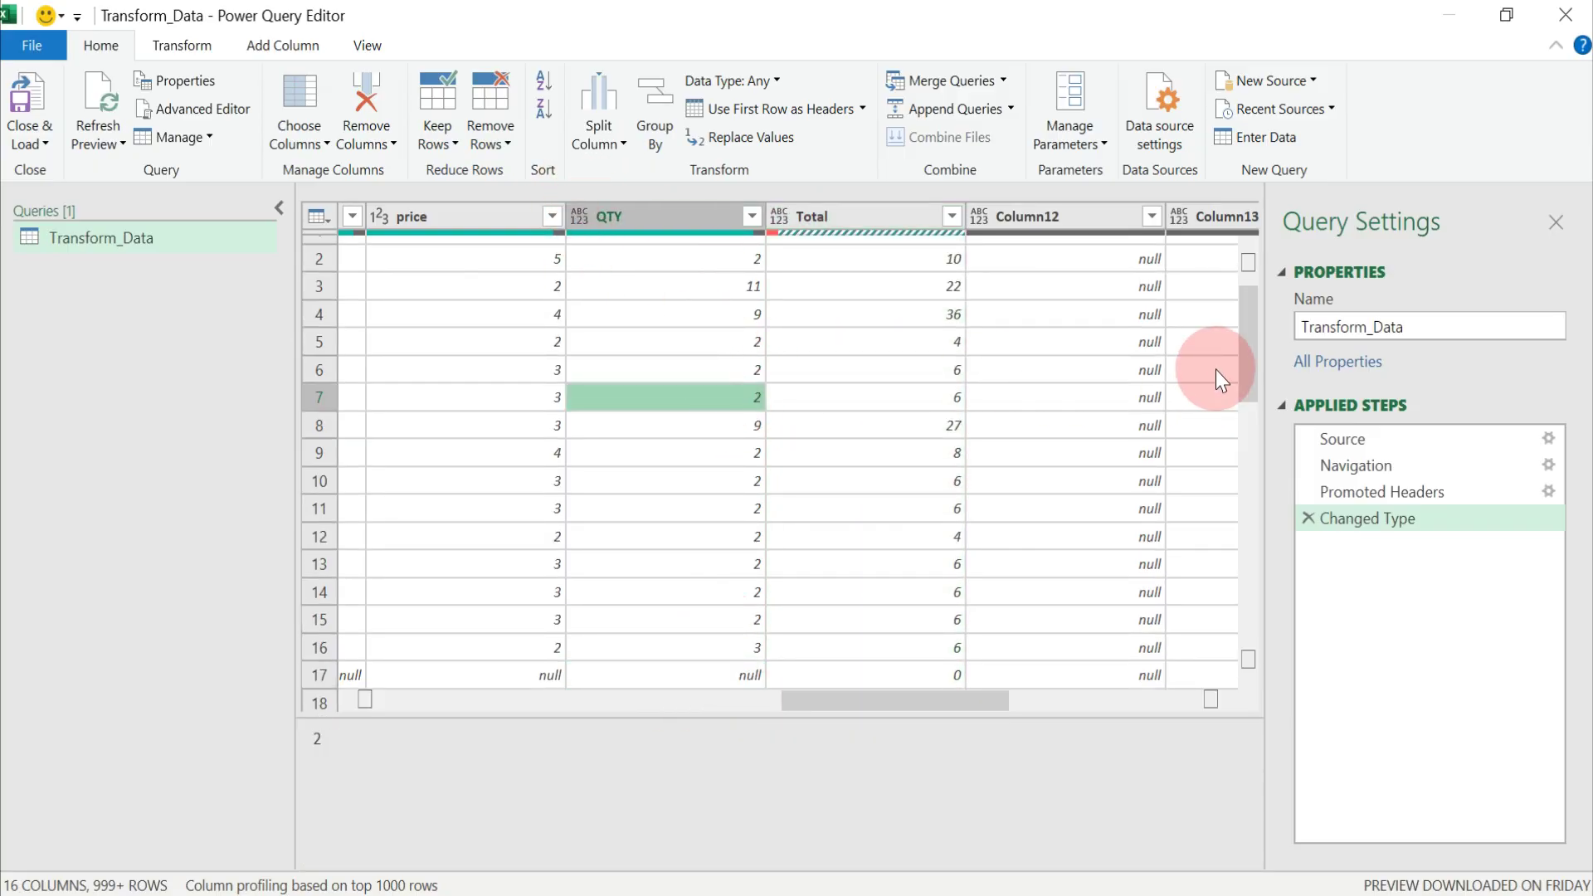
scroll(1241, 351, "up", 1)
left_click(780, 217)
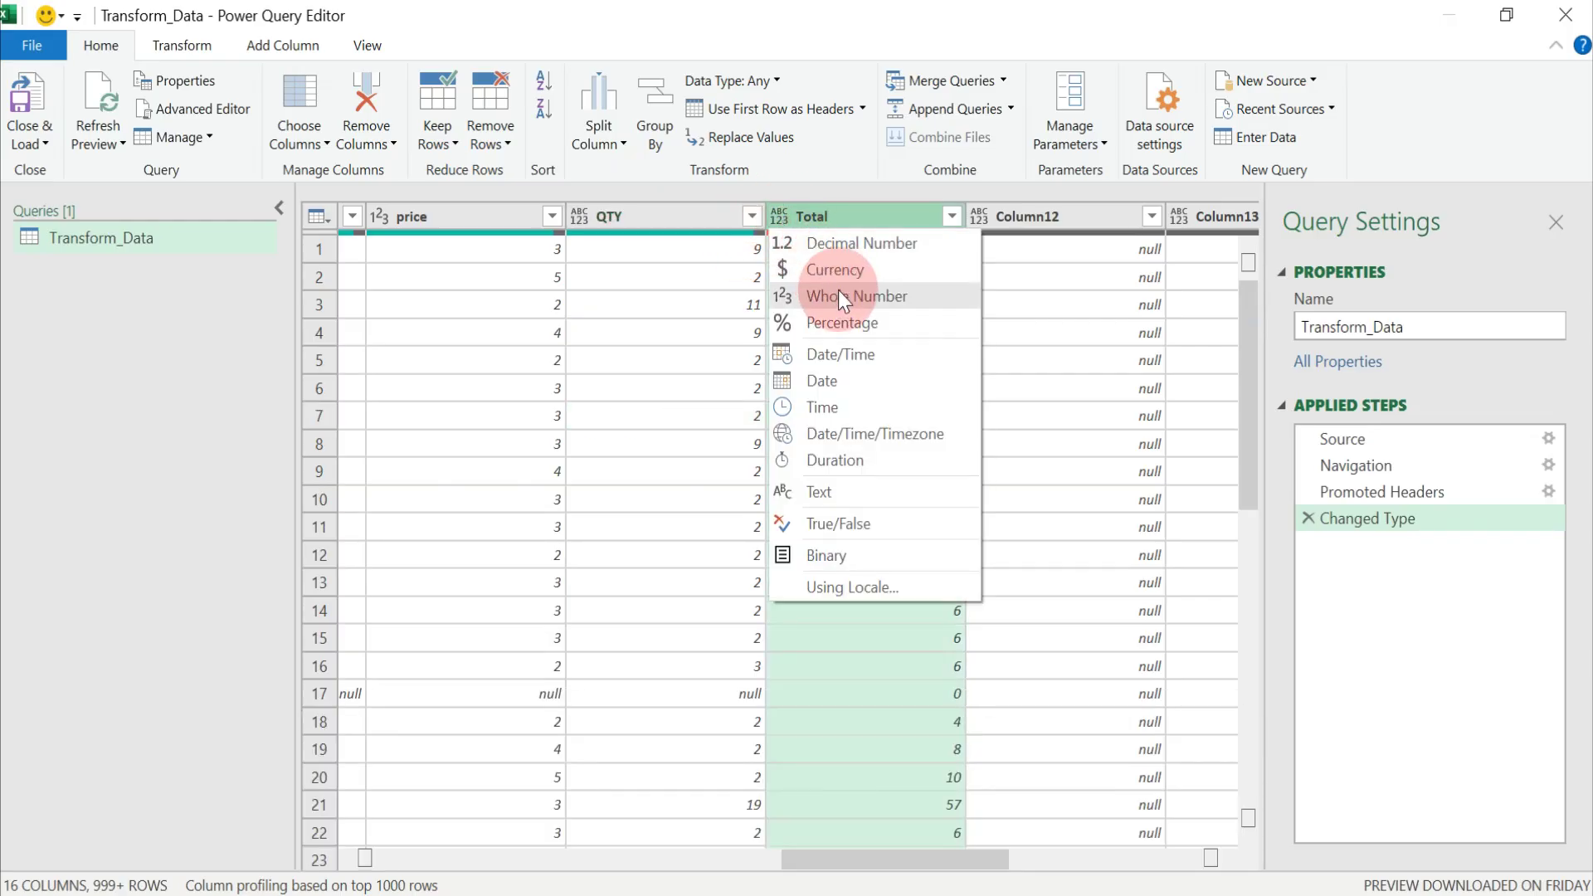
left_click(838, 274)
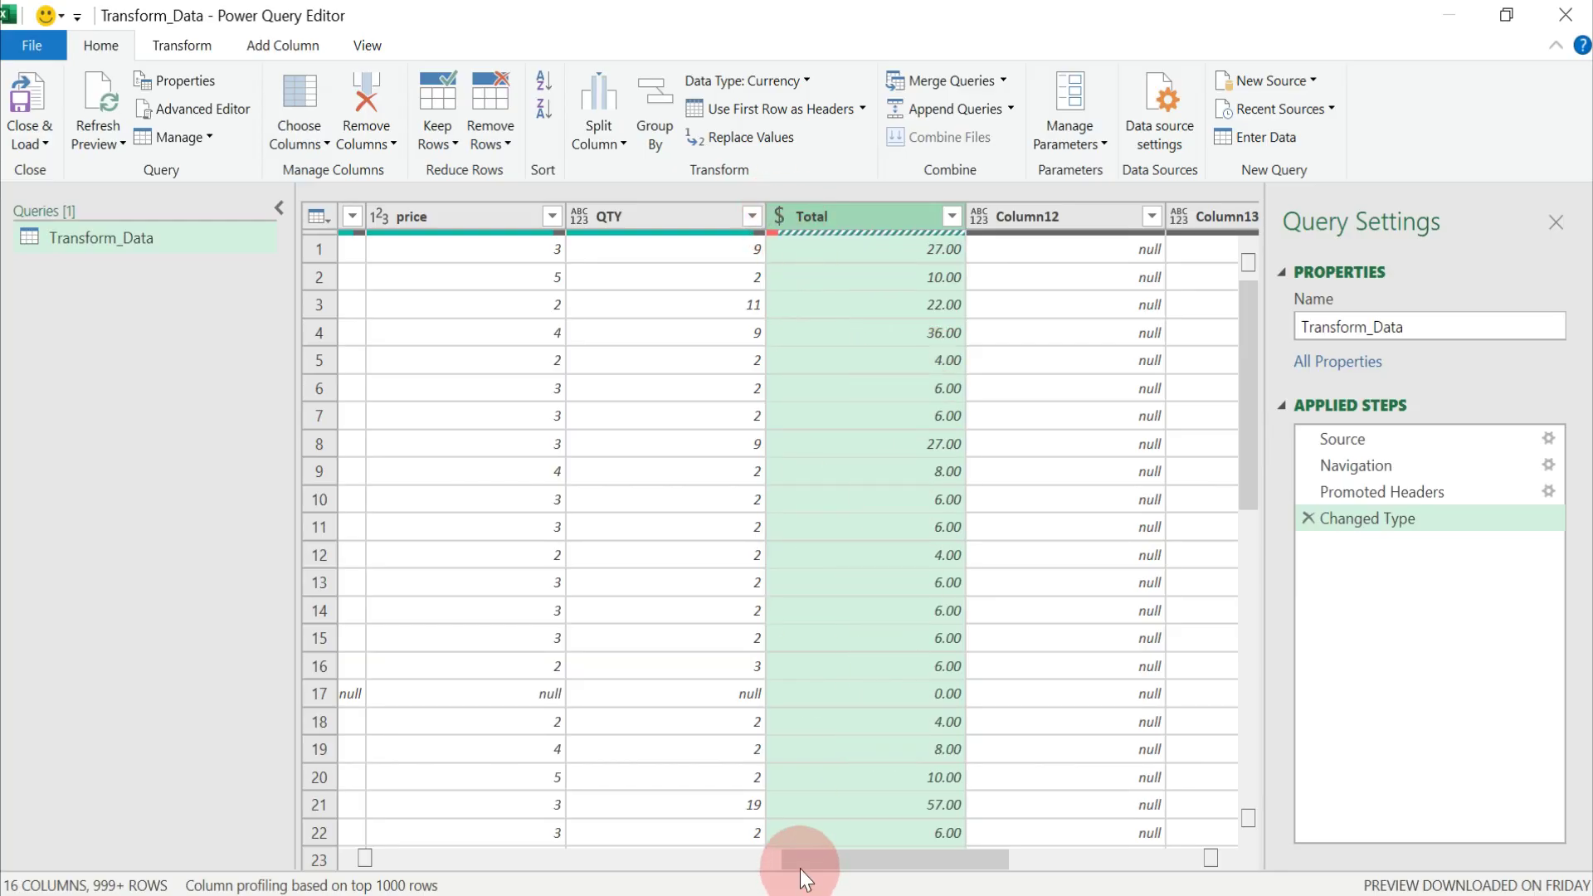
- Sort the rows by ProvinceName in ascending order, then remove the sorting step from the query
left_click_drag(799, 863, 73, 838)
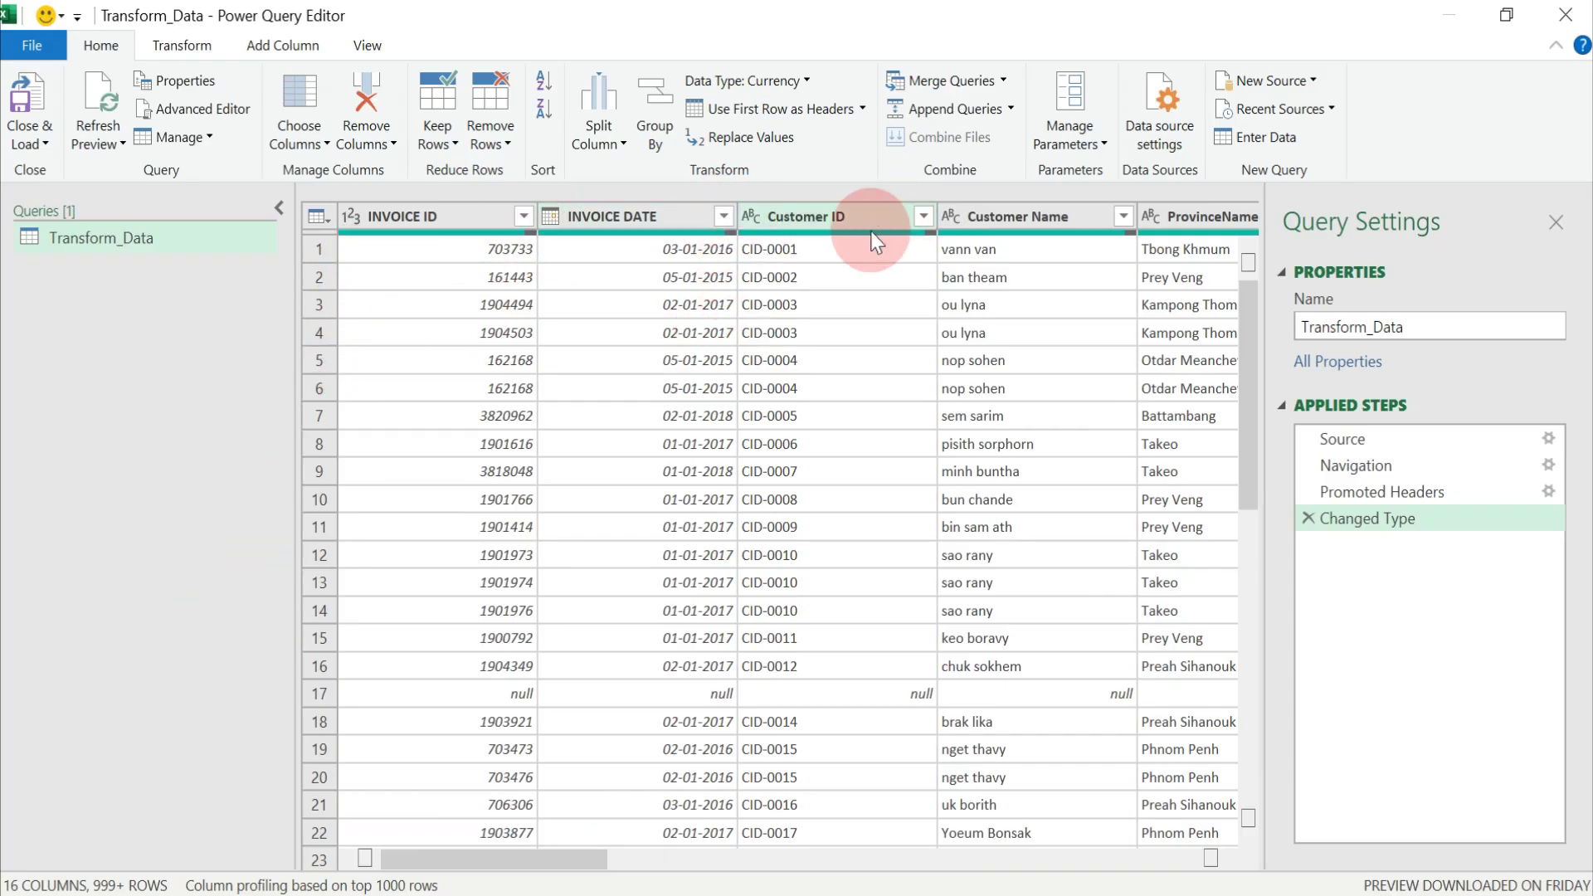
left_click(580, 224)
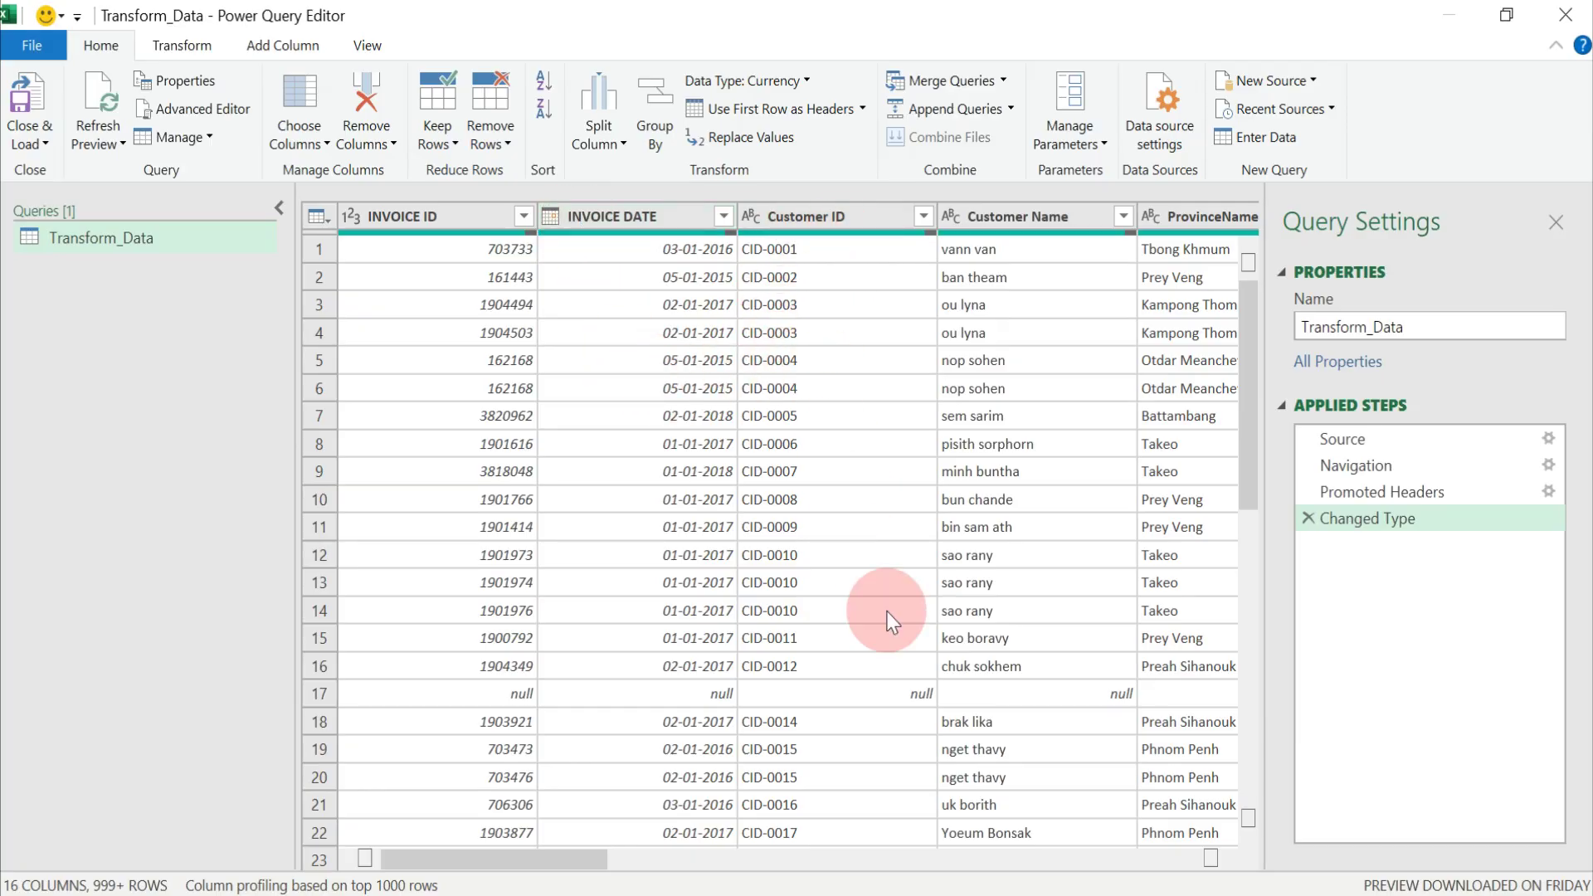
left_click_drag(556, 858, 711, 848)
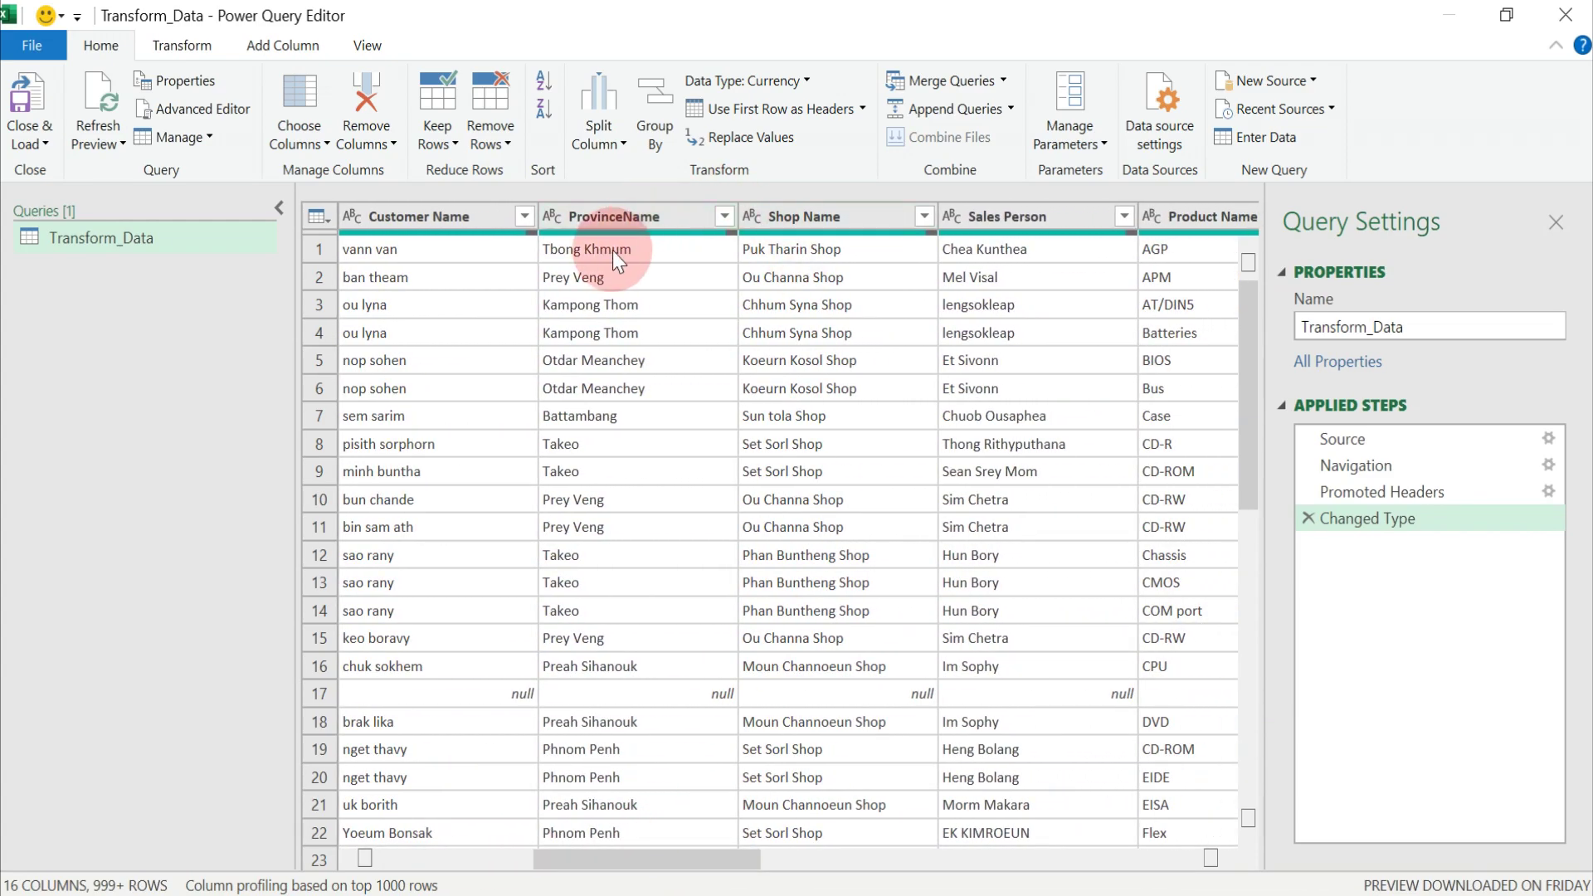
left_click(722, 218)
left_click(724, 217)
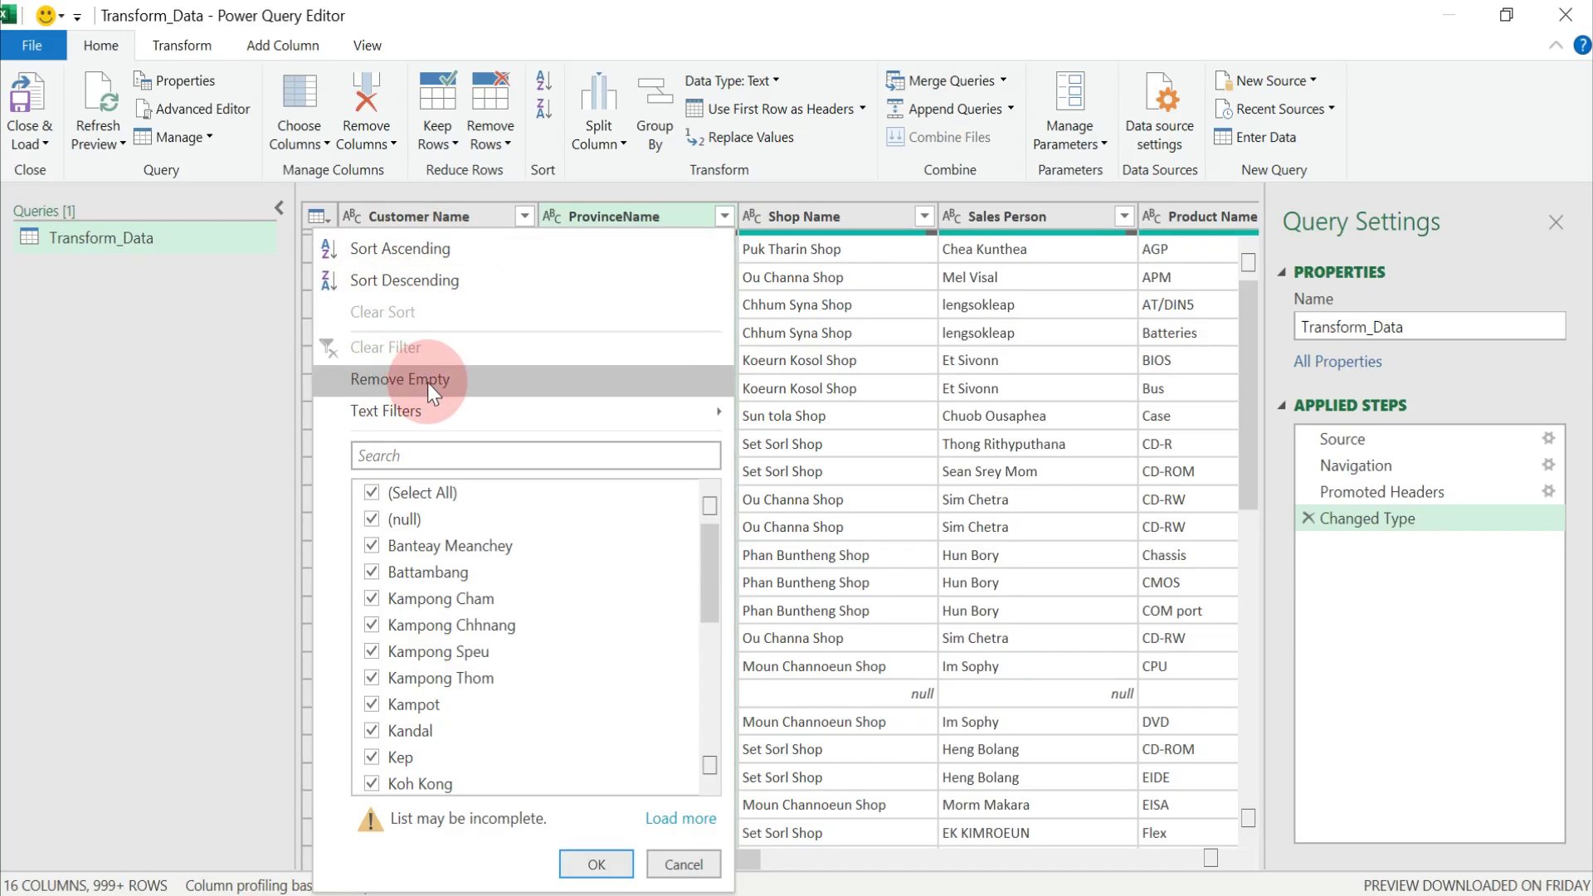
left_click(428, 253)
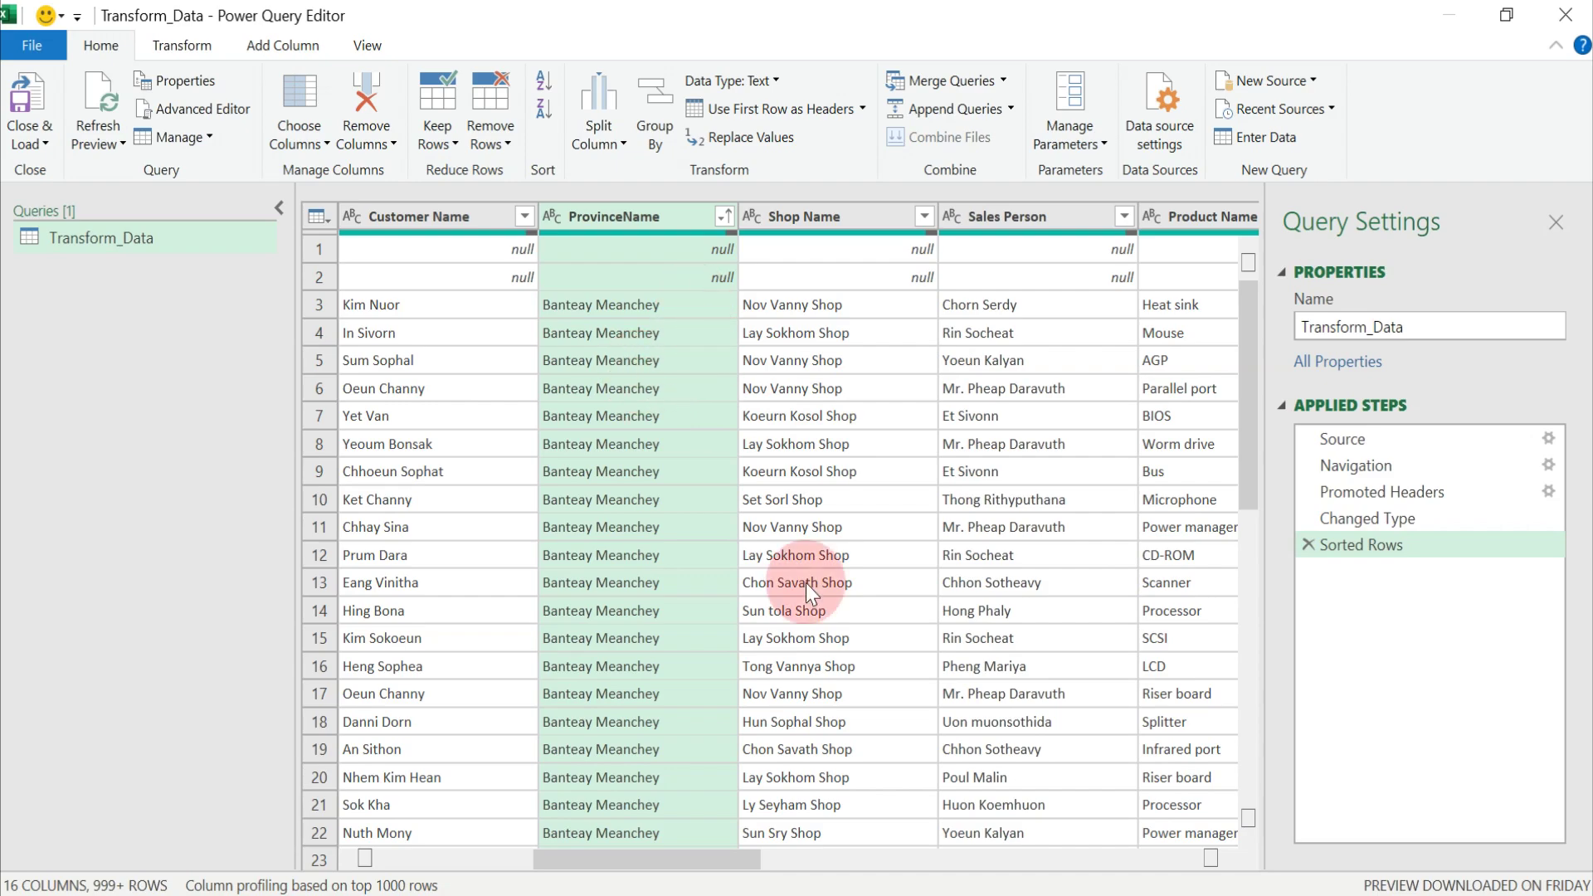
left_click(1309, 544)
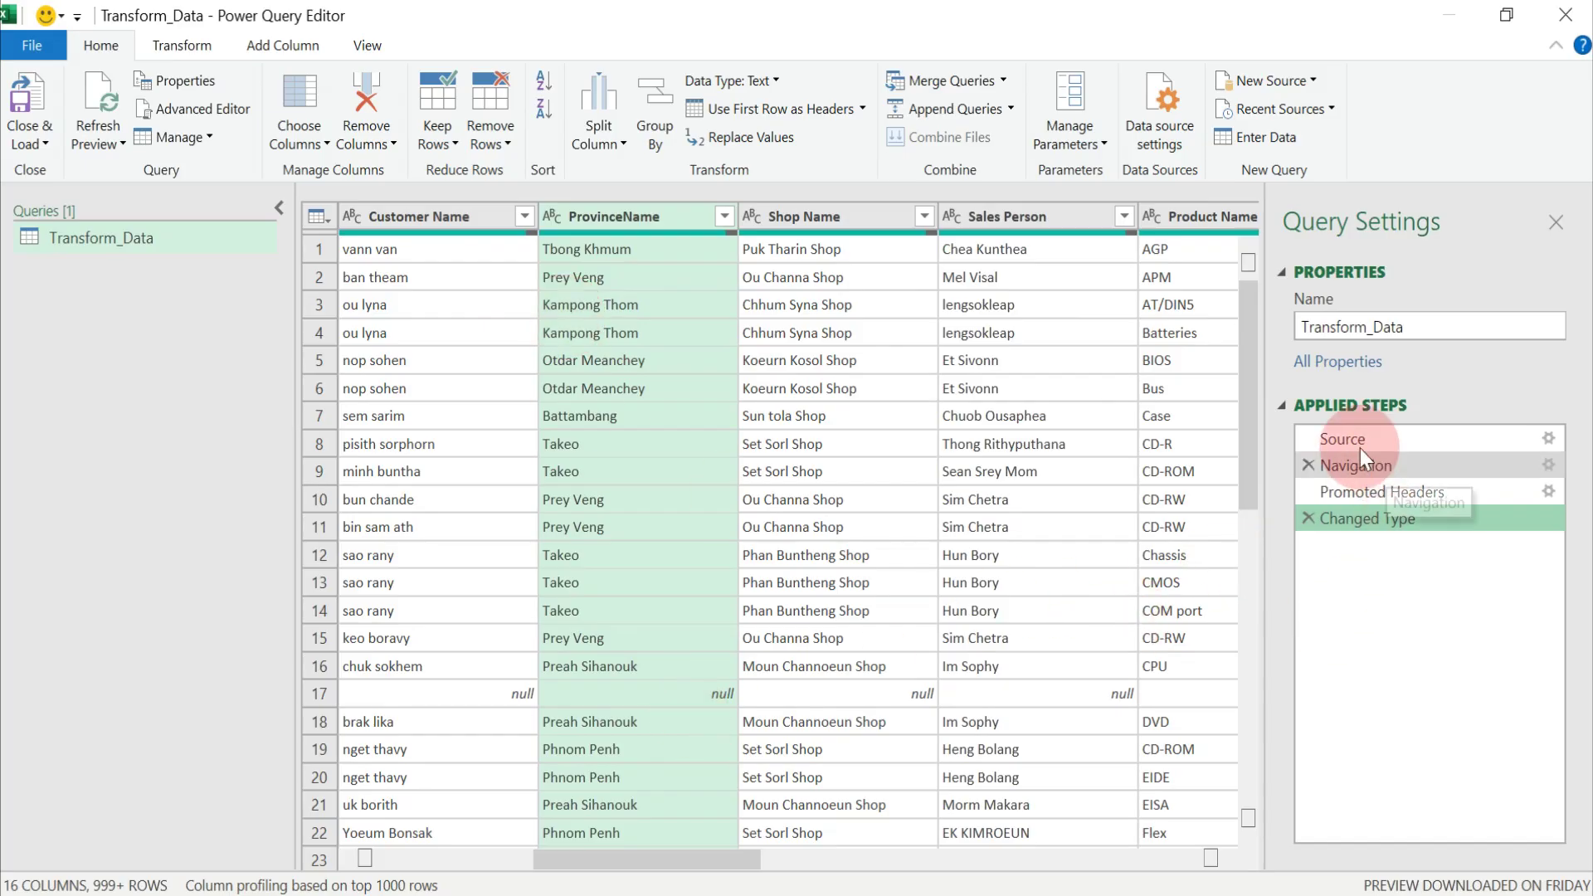
- Sort the rows by ProvinceName in descending order, then delete that sorting step
left_click(723, 217)
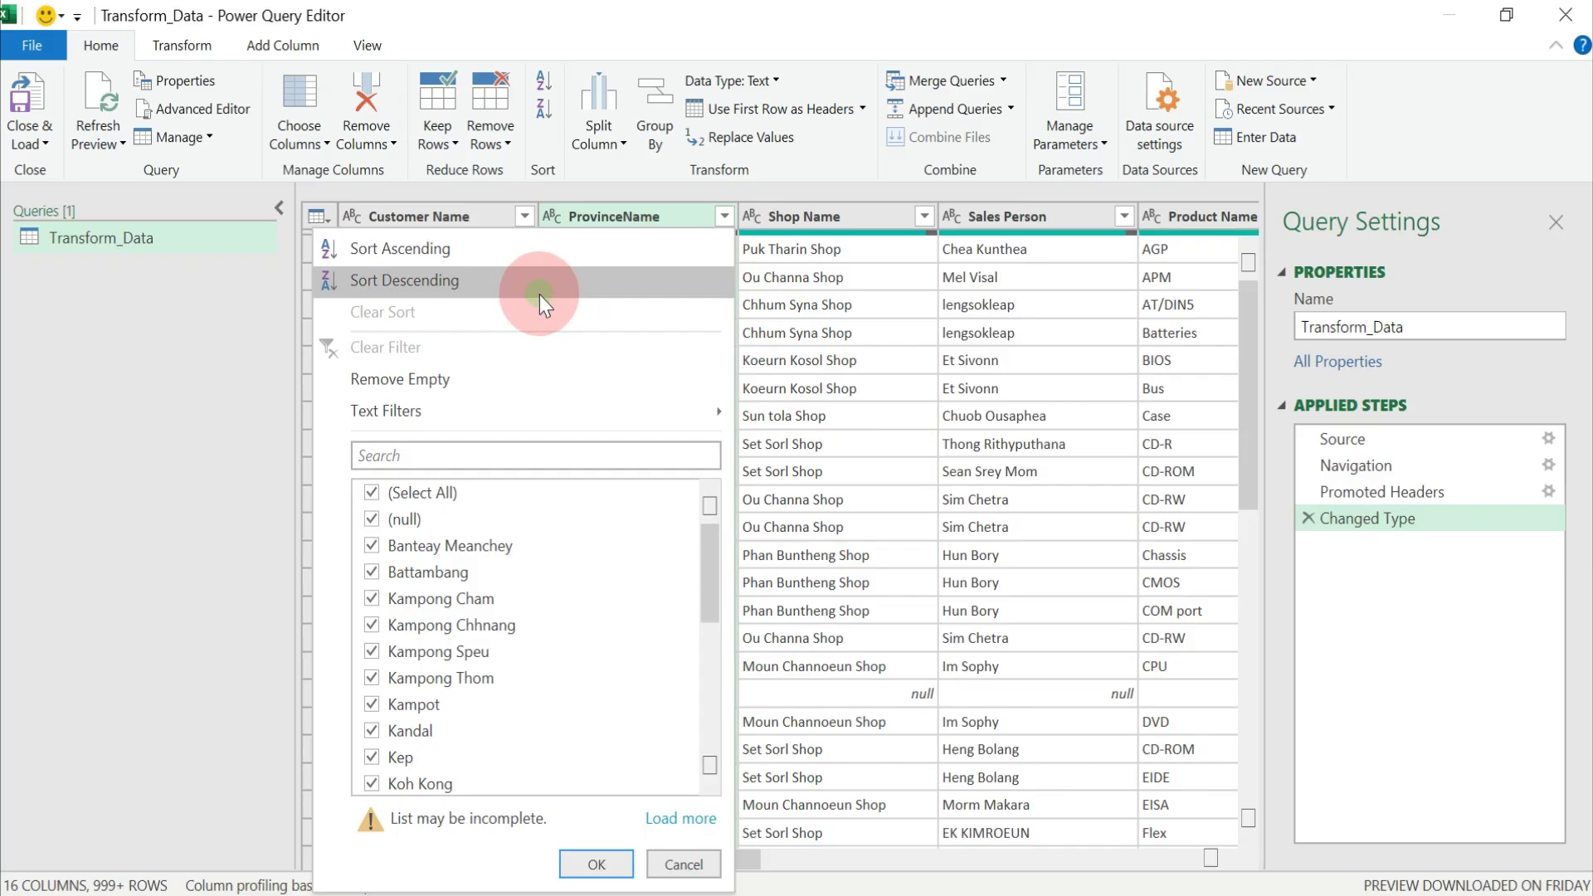
left_click(539, 280)
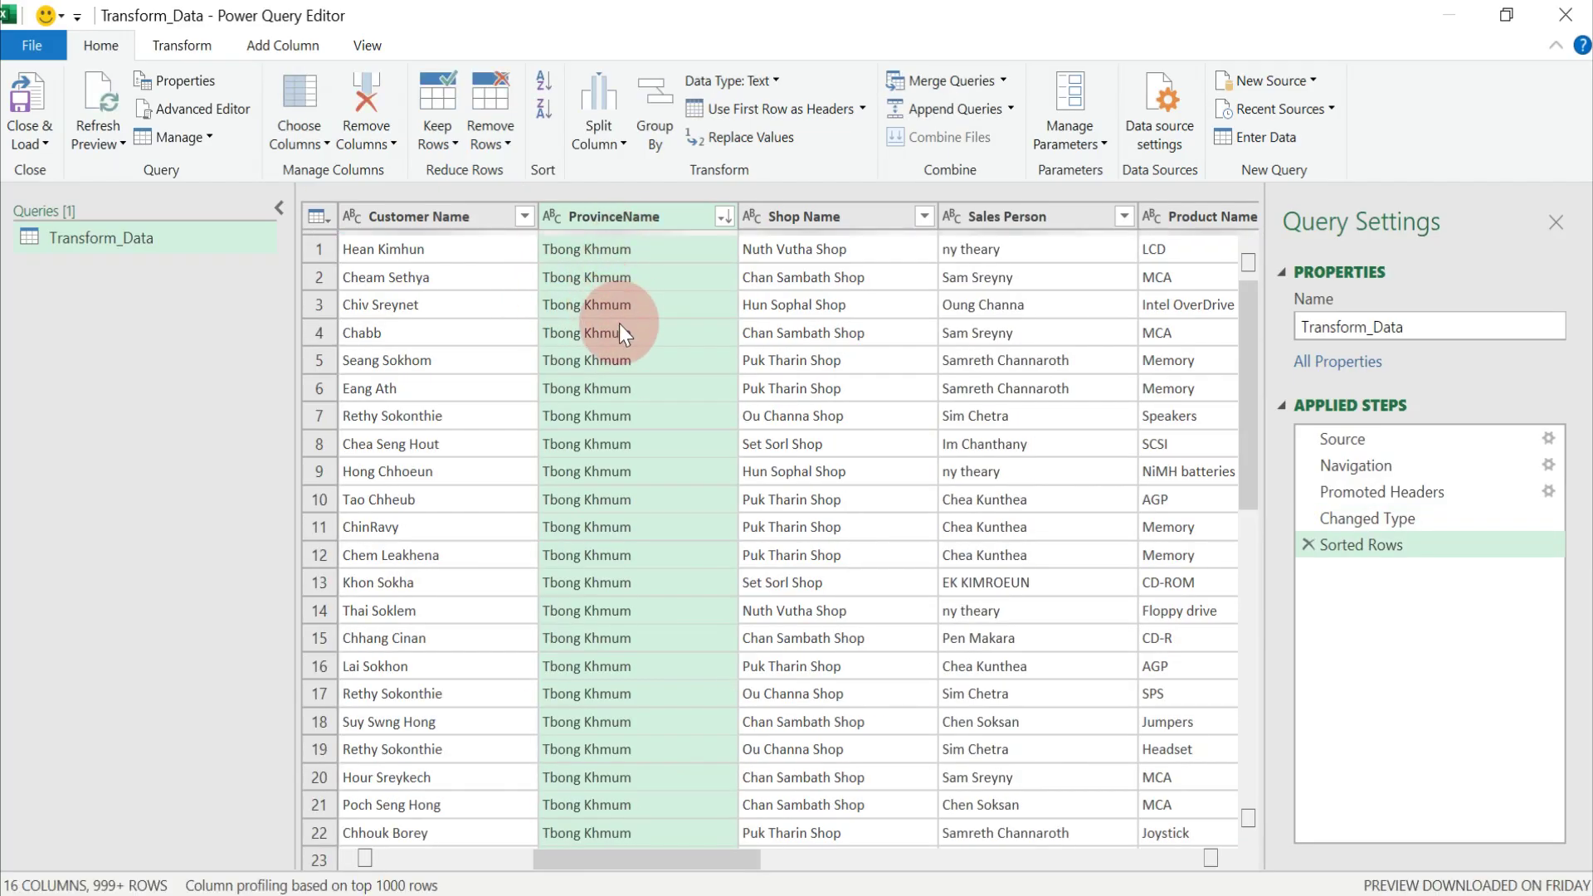
left_click(1308, 544)
- Review the ProvinceName filter options and examine the empty cells of row 17 across the columns
left_click(724, 215)
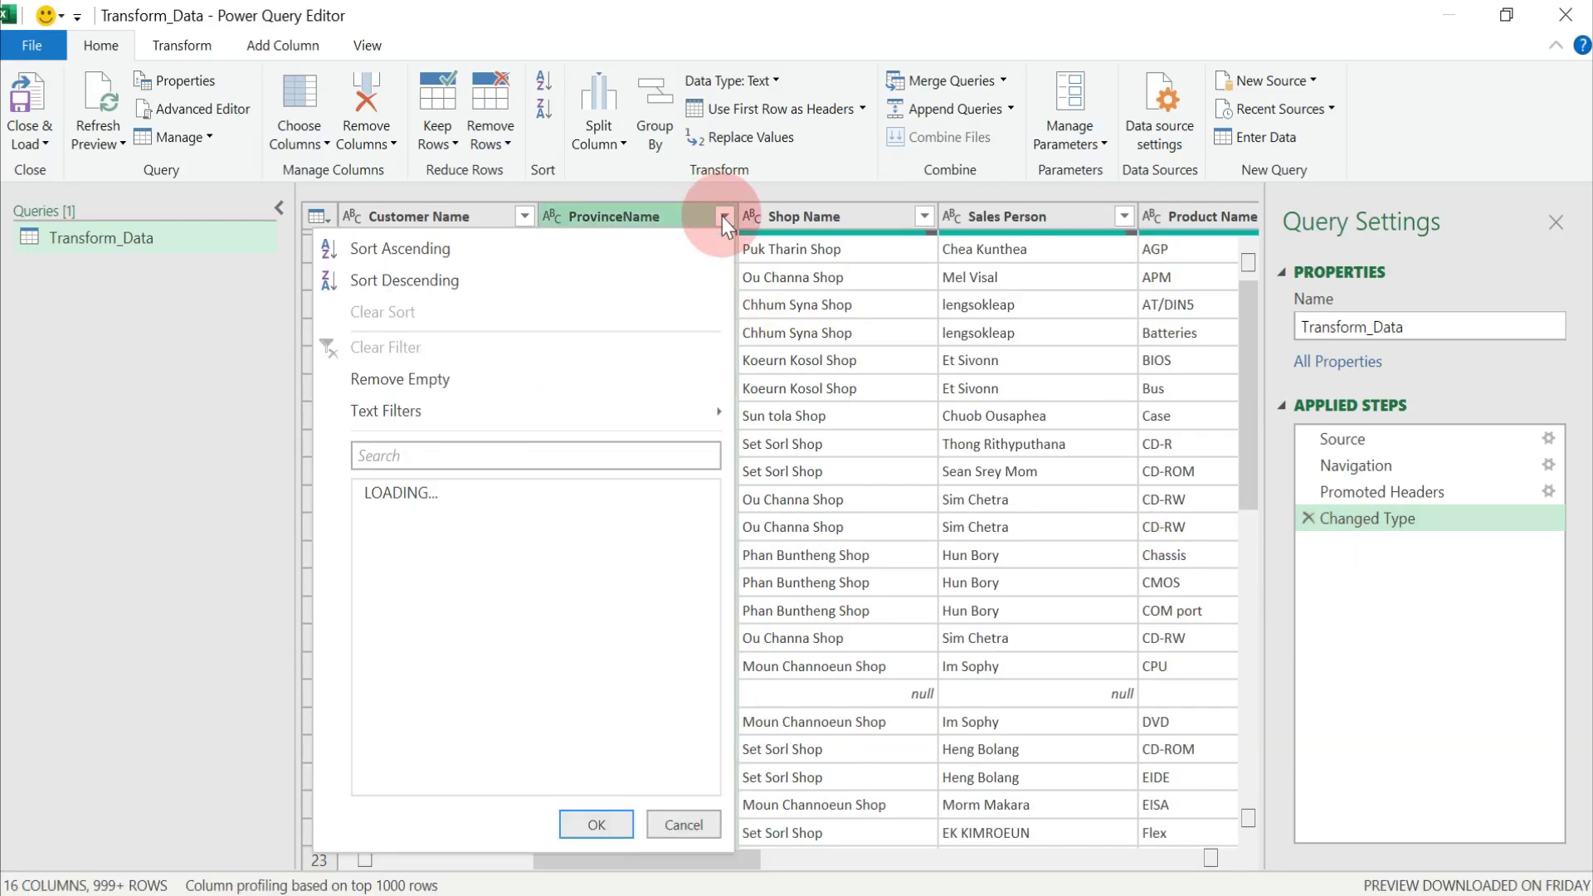
left_click(455, 382)
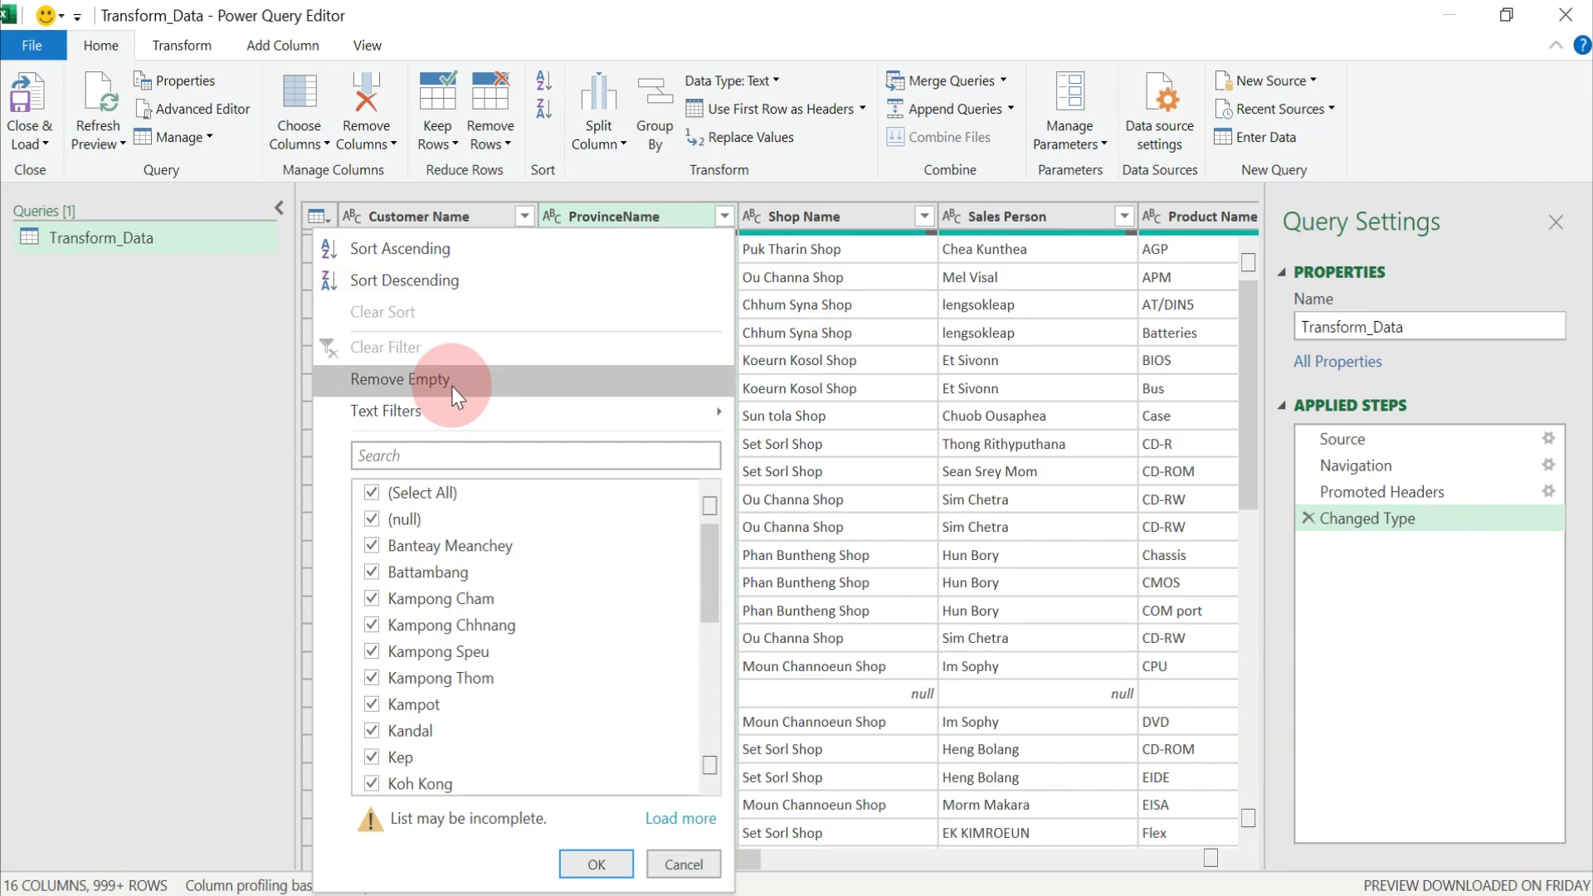
left_click(882, 387)
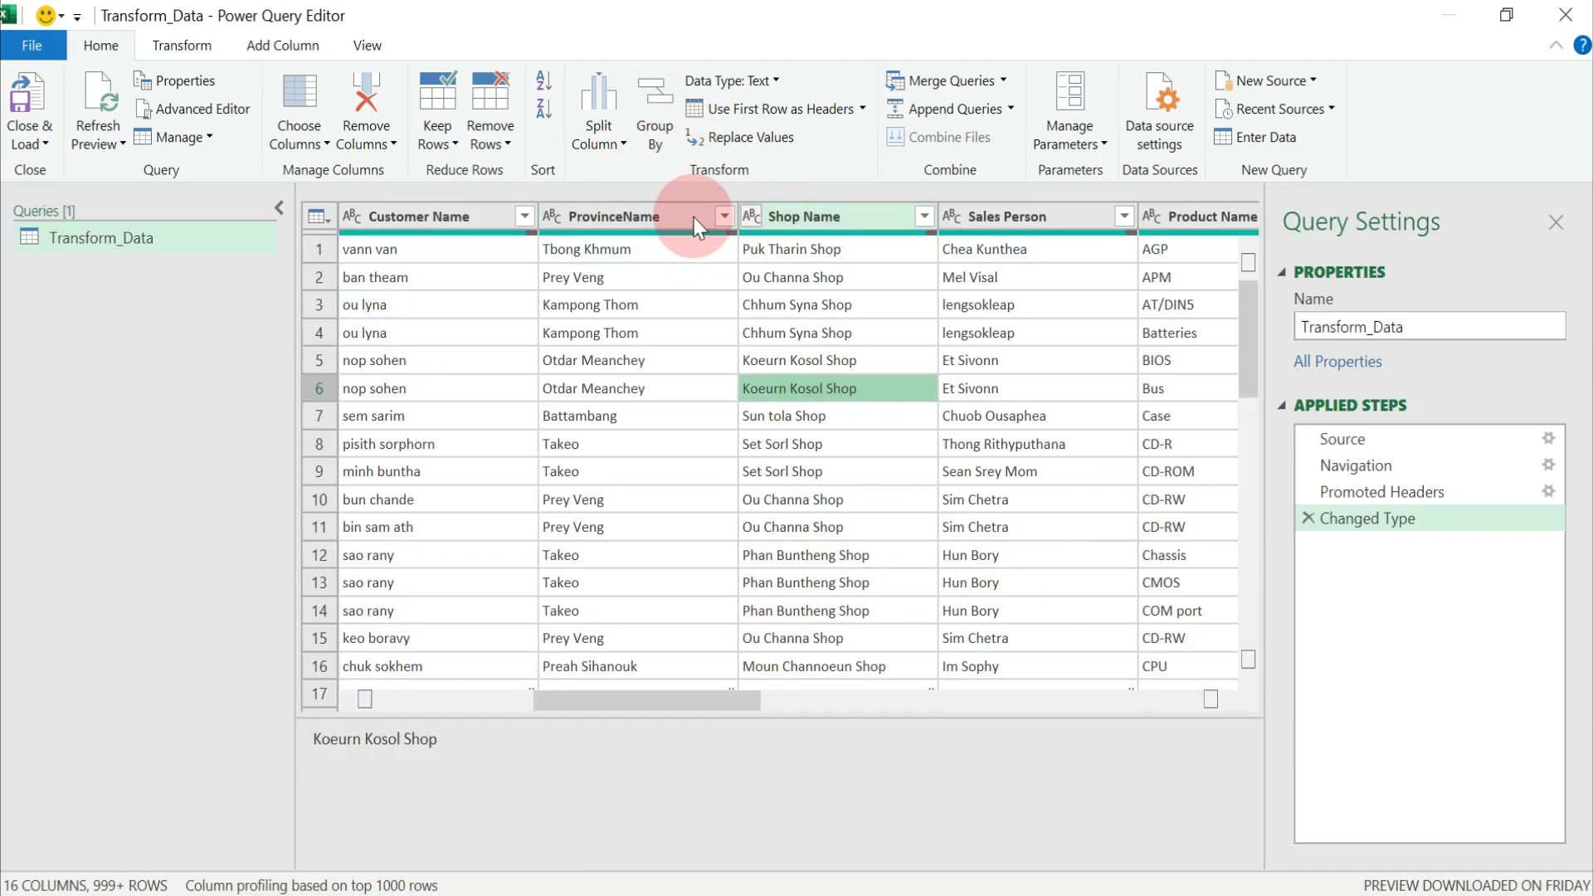
left_click(664, 212)
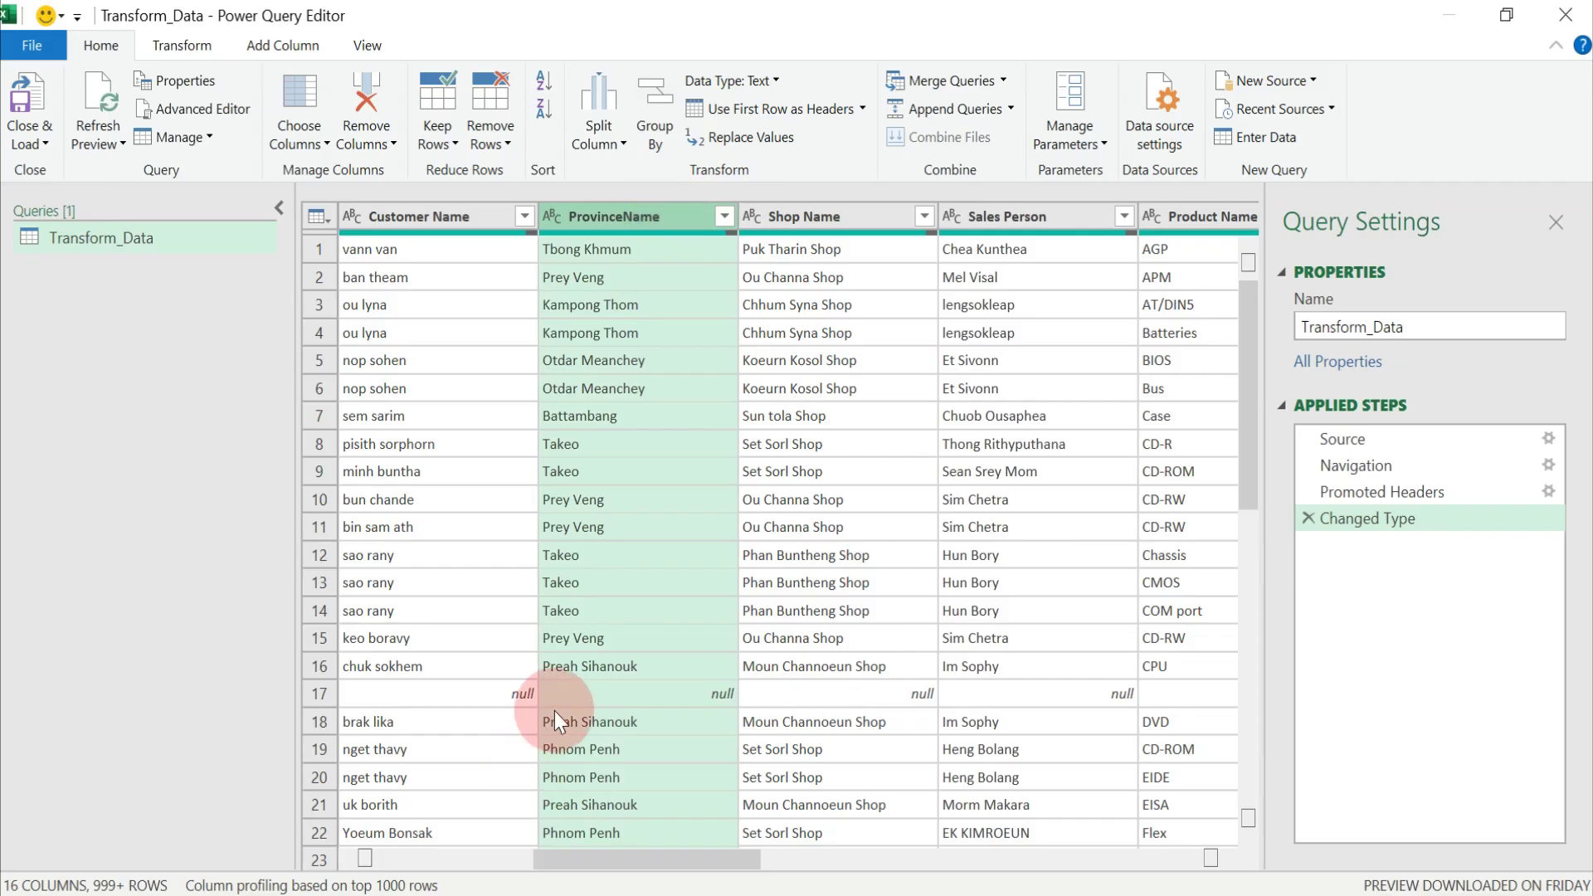
left_click(639, 694)
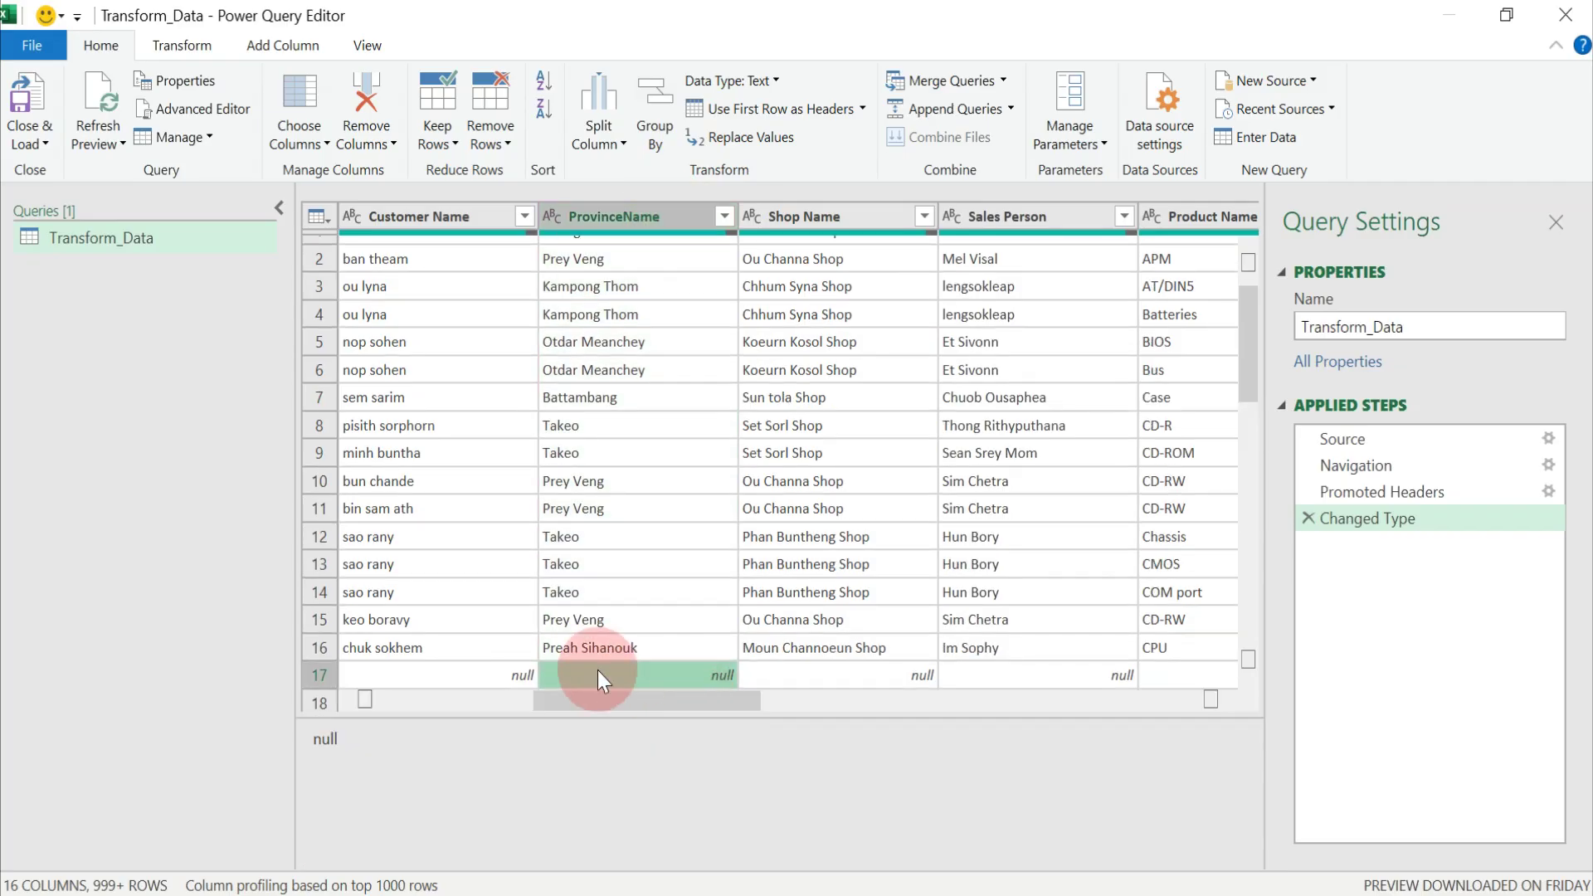
left_click(506, 673)
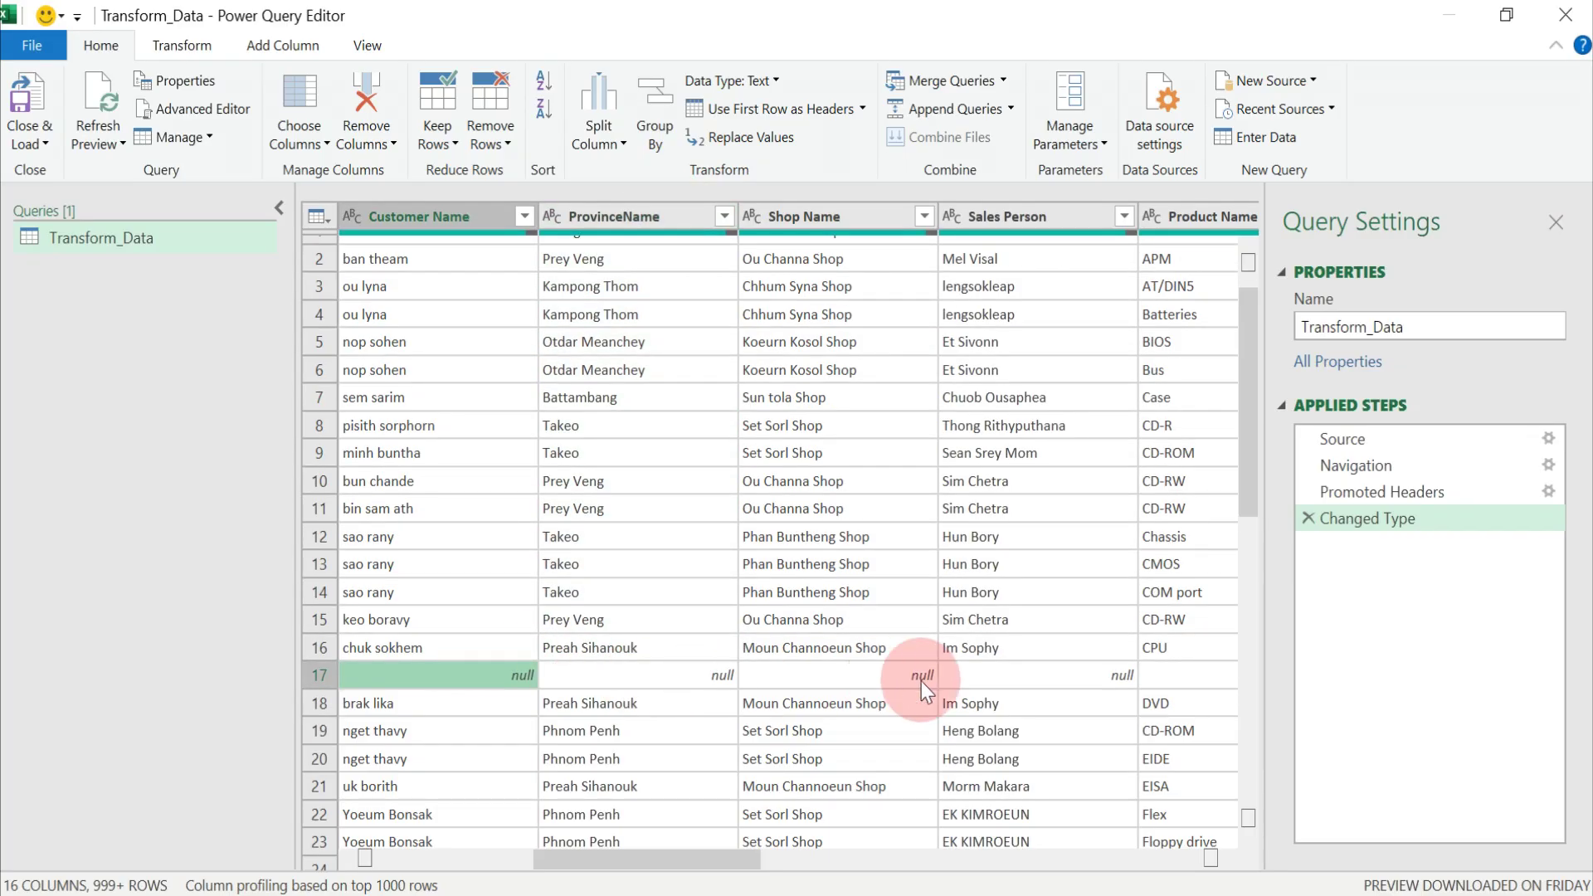
left_click_drag(552, 861, 338, 834)
left_click(967, 263)
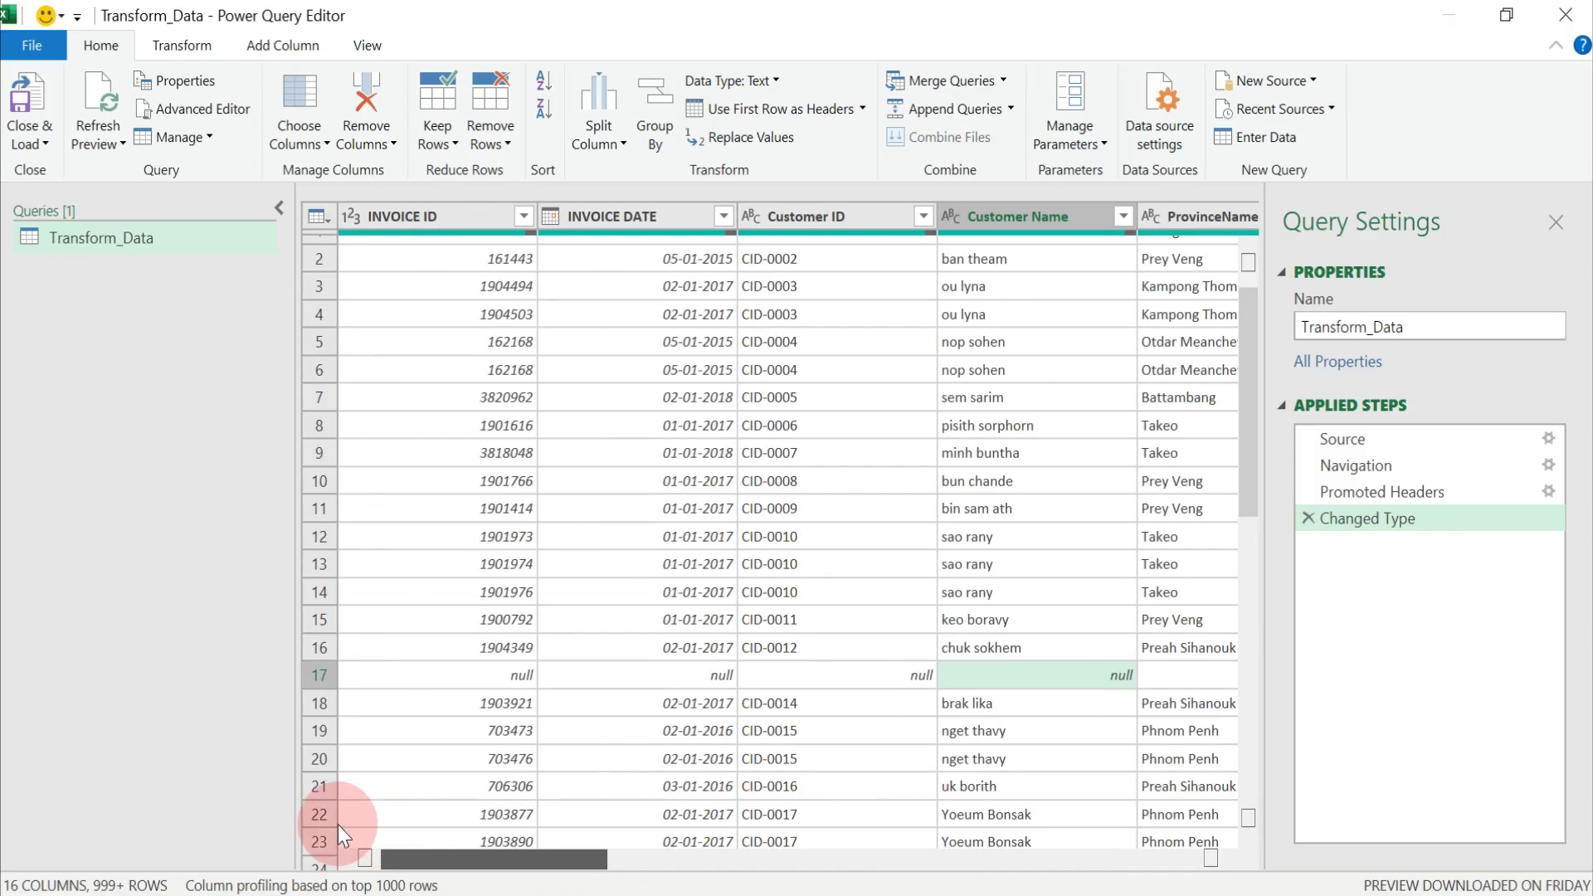
- Remove the rows with an empty INVOICE DATE and look over the filtered table
left_click(681, 668)
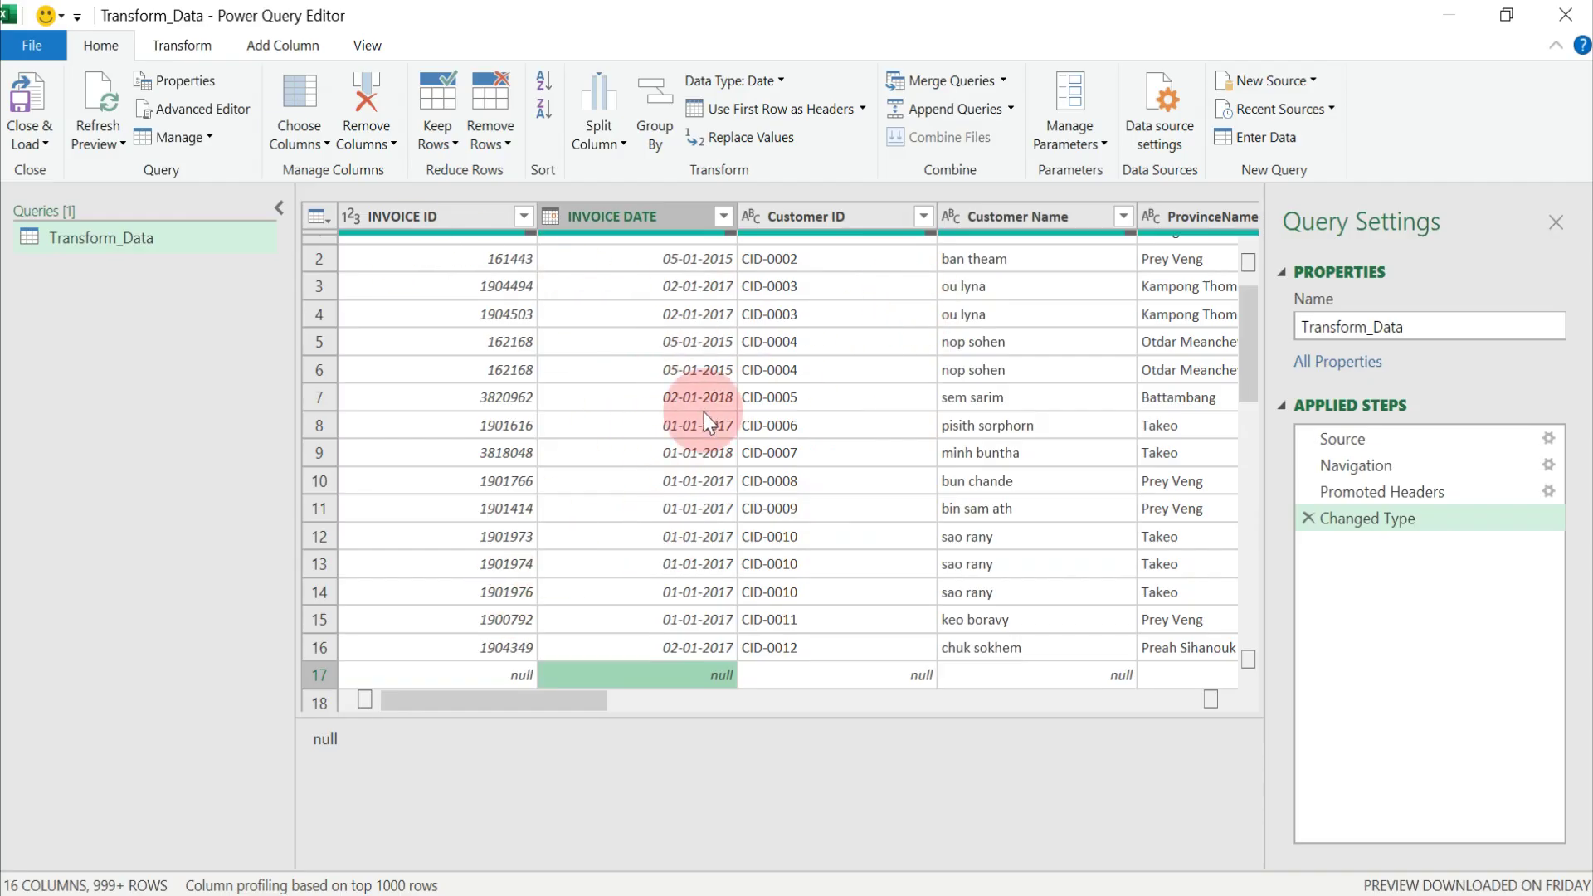
left_click(718, 372)
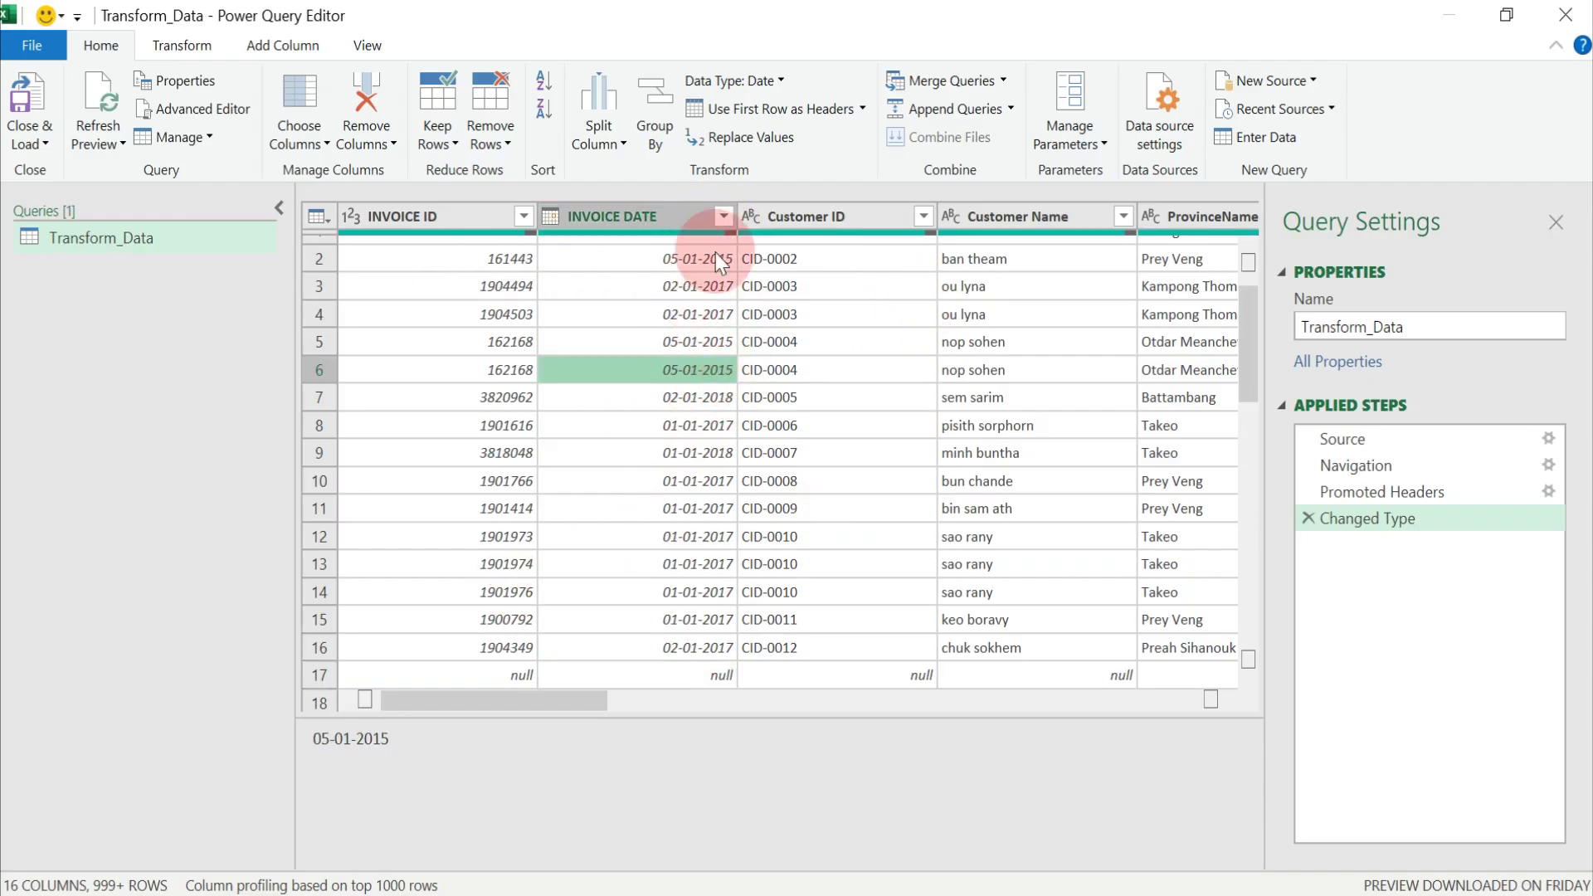
left_click(725, 217)
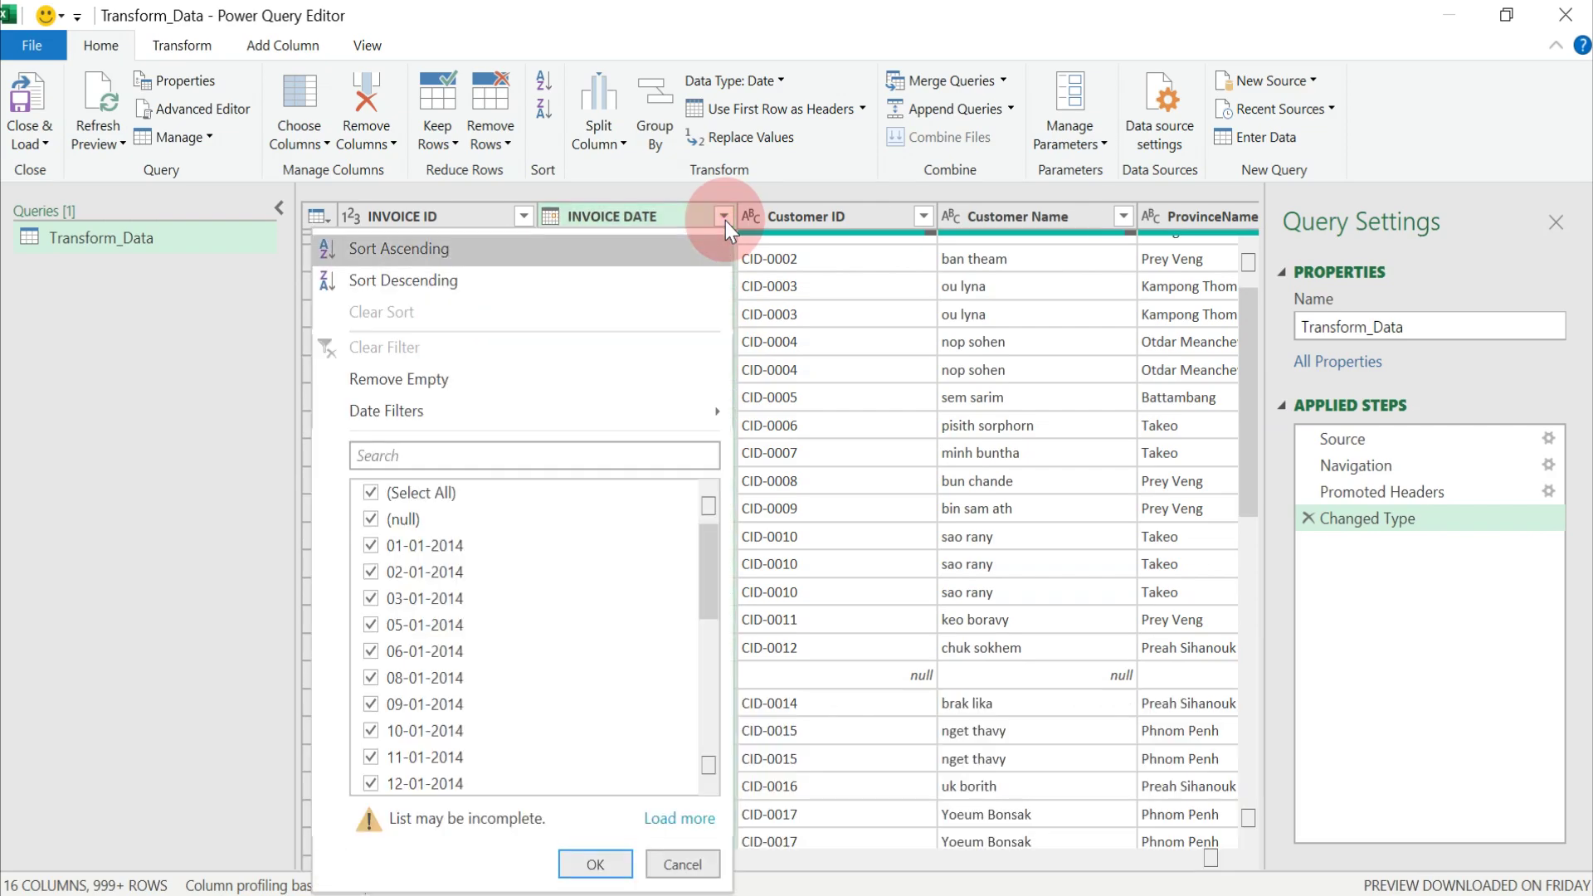
left_click(438, 391)
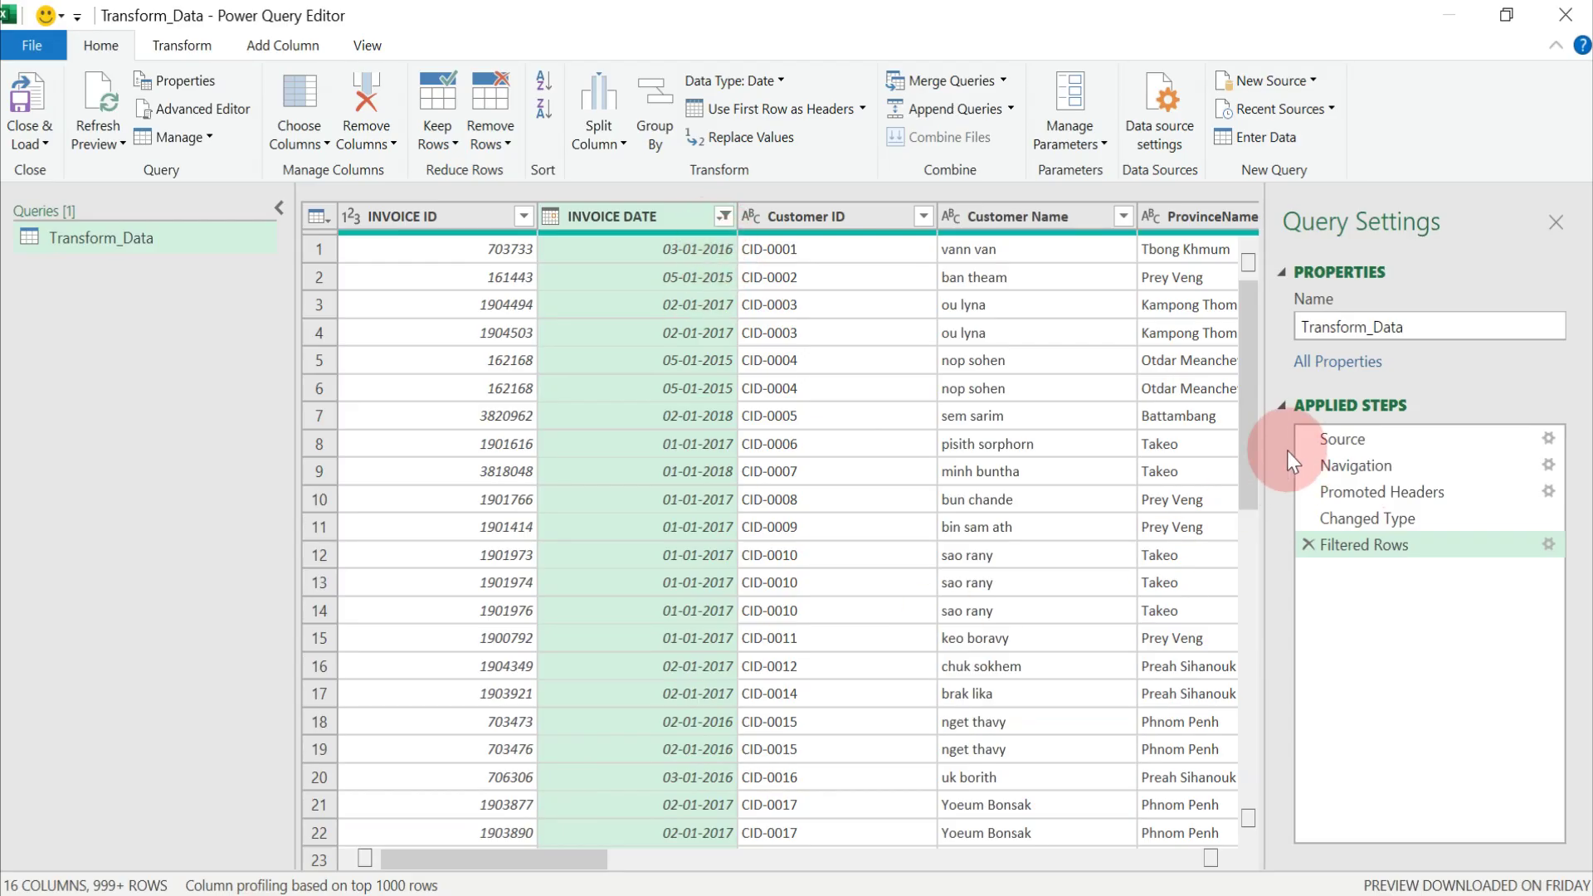
left_click_drag(1246, 448, 644, 190)
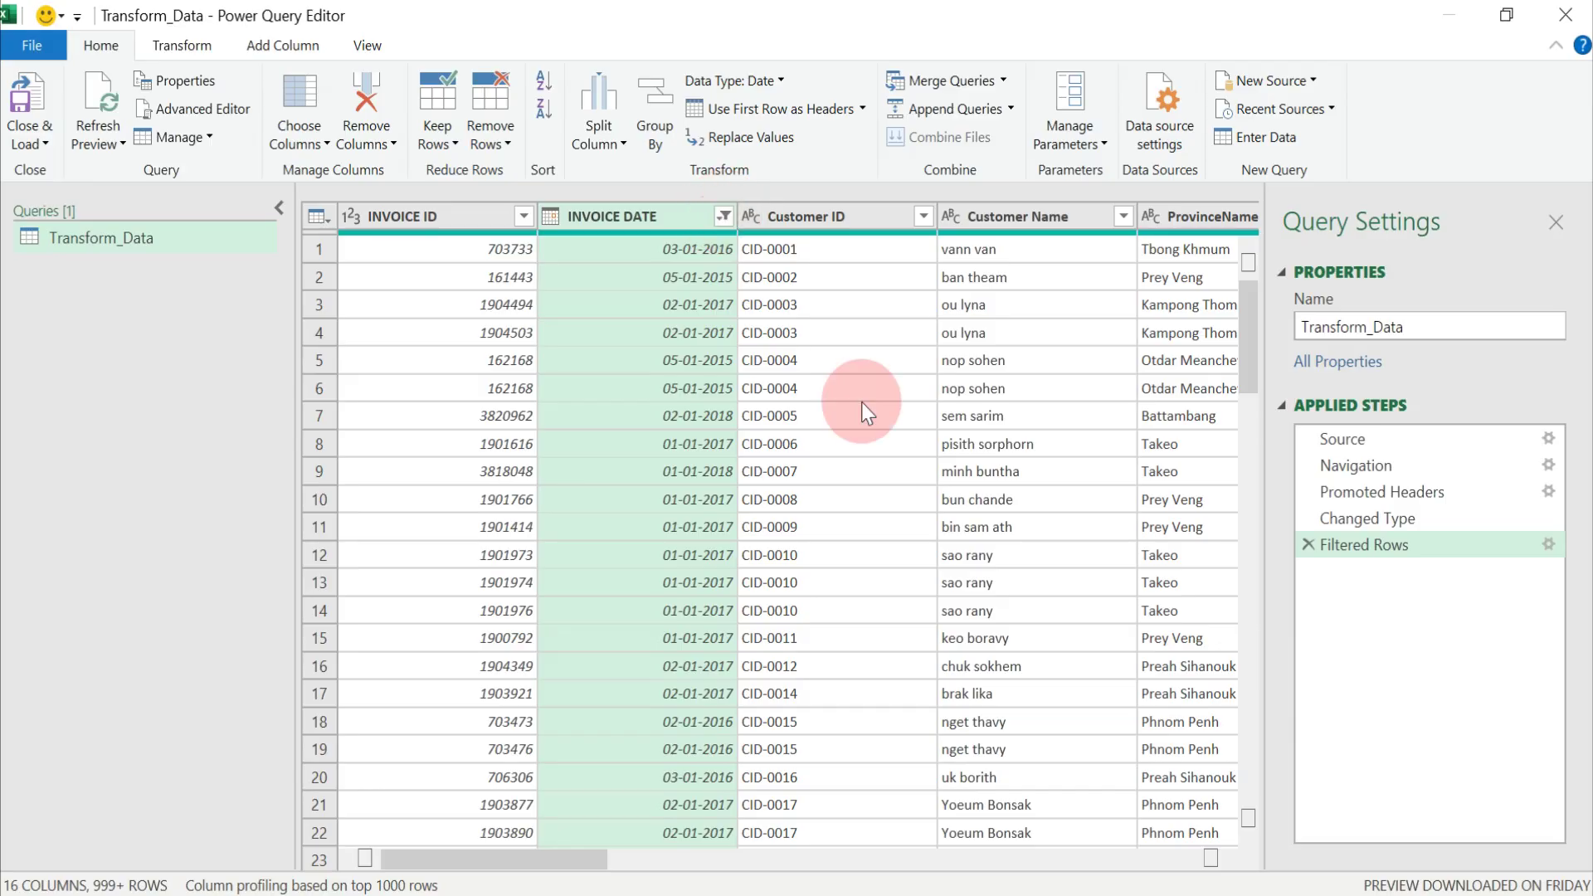
- Review the text filter options available for the ProvinceName column
left_click_drag(490, 858, 639, 869)
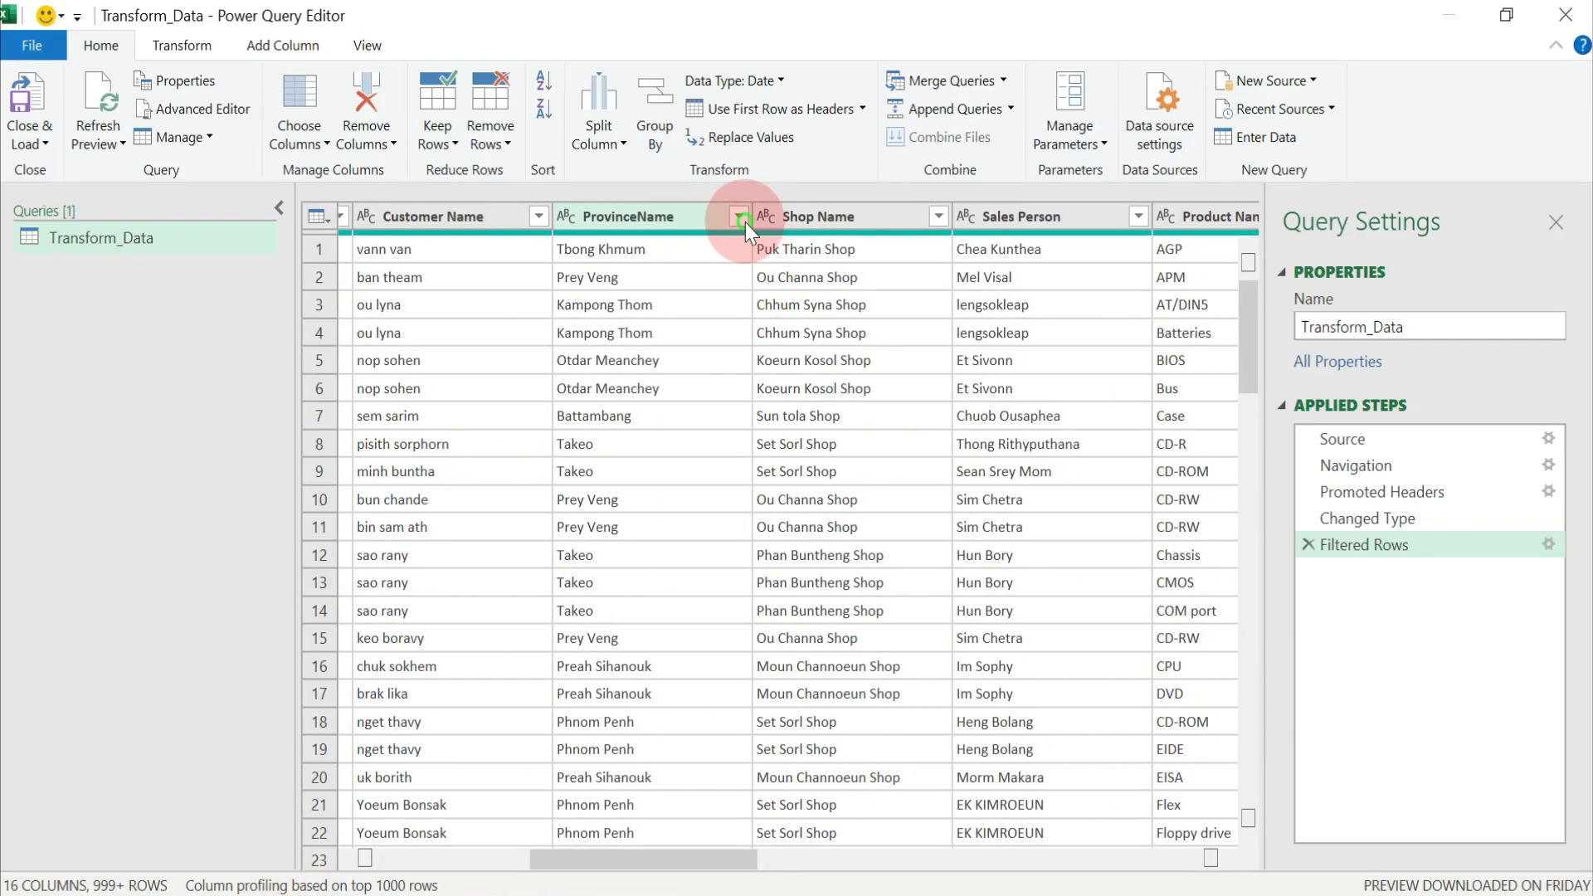
left_click(741, 218)
mouse_move(411, 415)
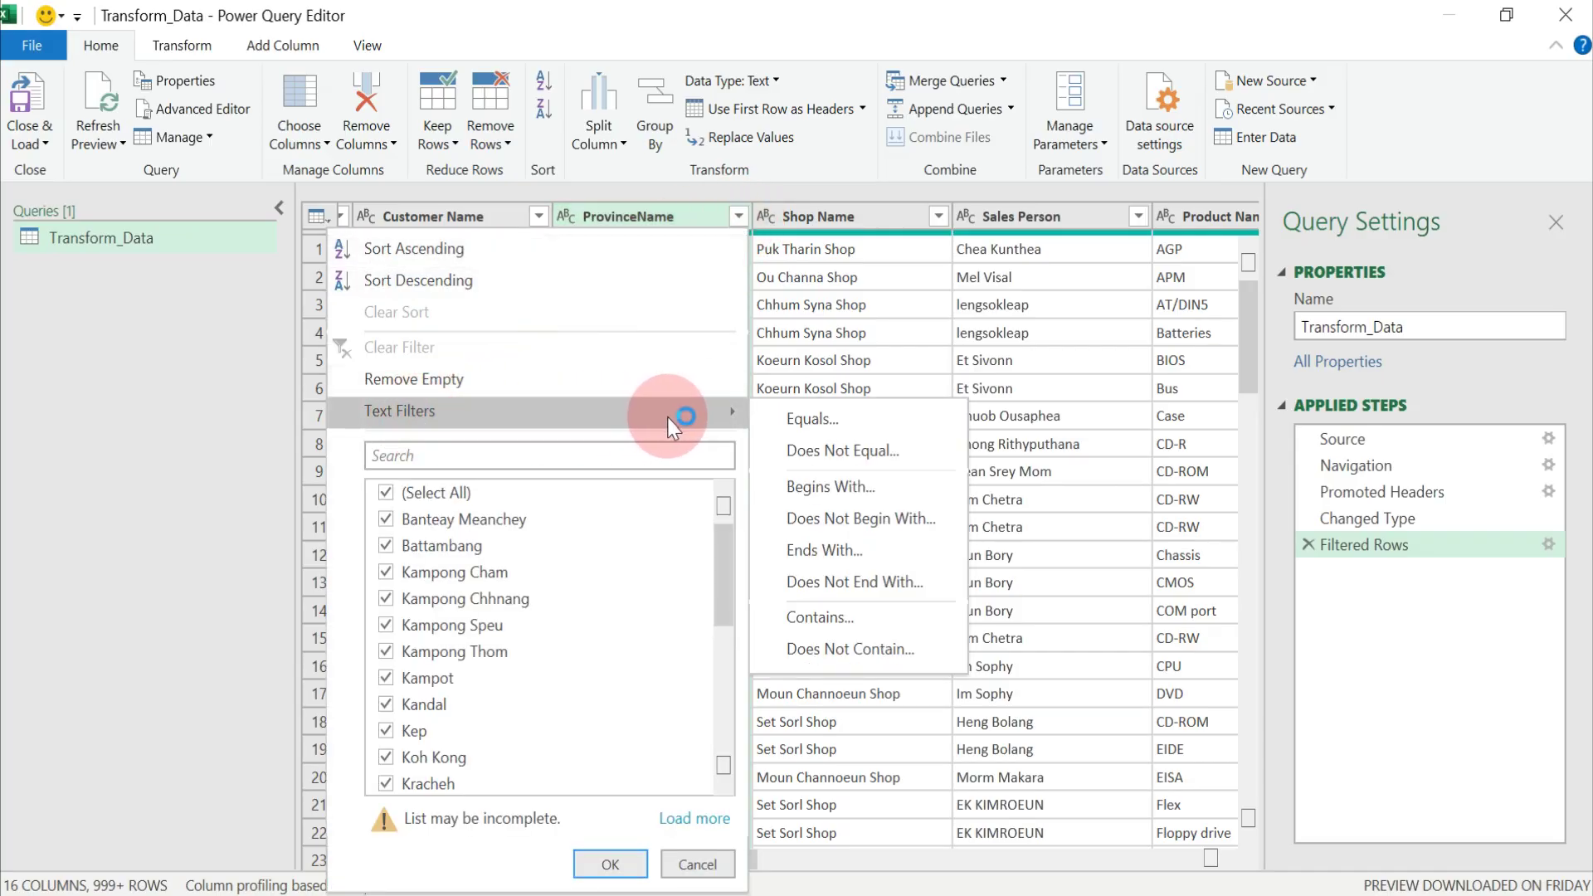
left_click(747, 212)
left_click(738, 215)
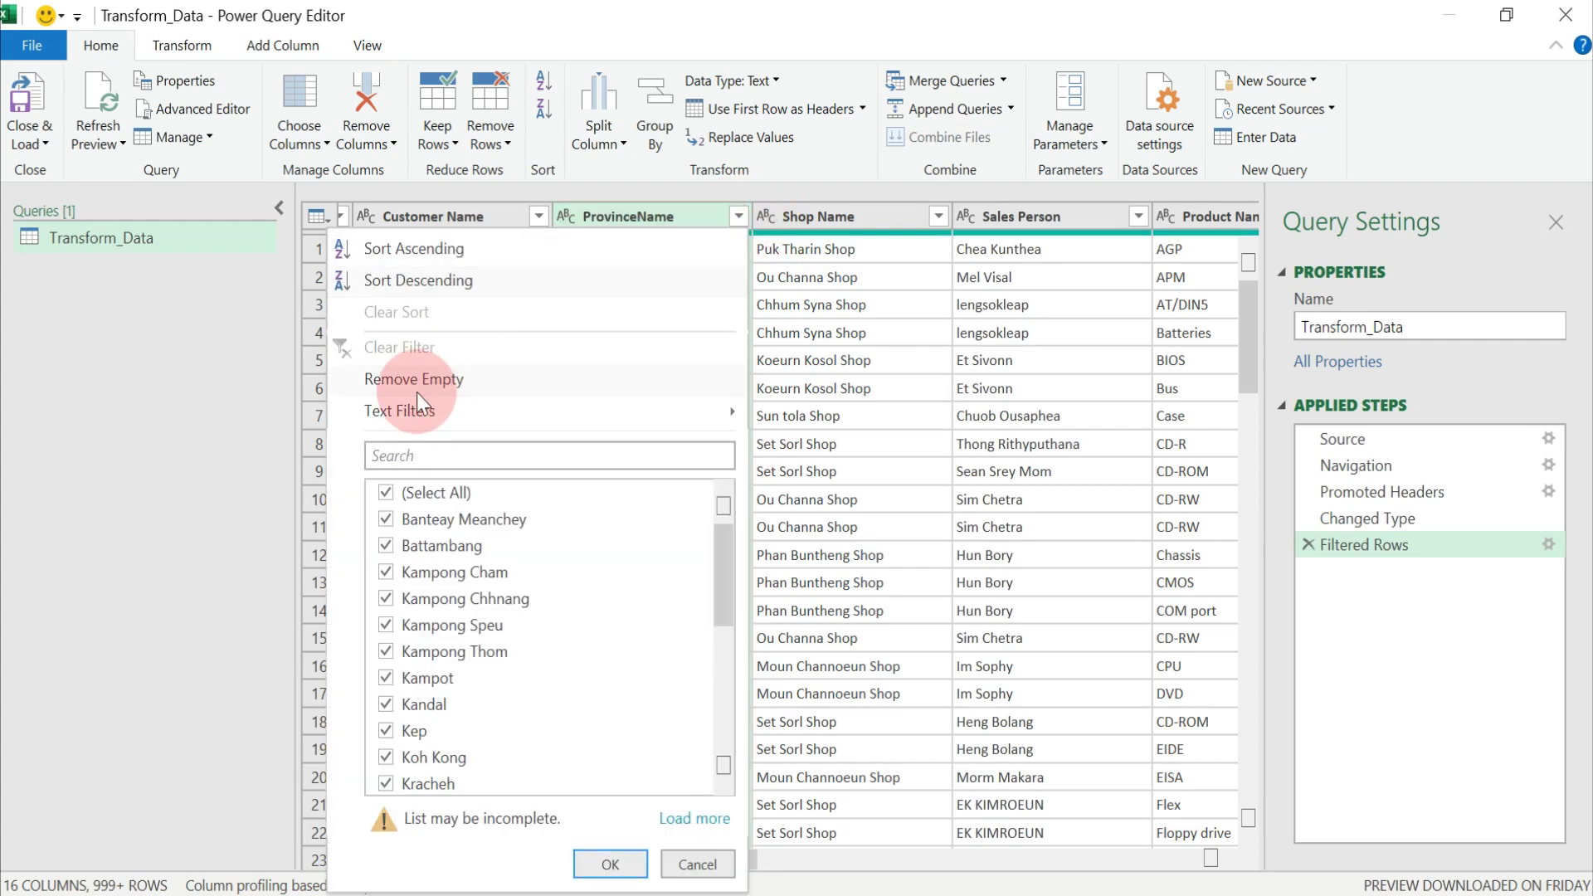
left_click(897, 360)
left_click(668, 740)
left_click_drag(673, 702, 257, 680)
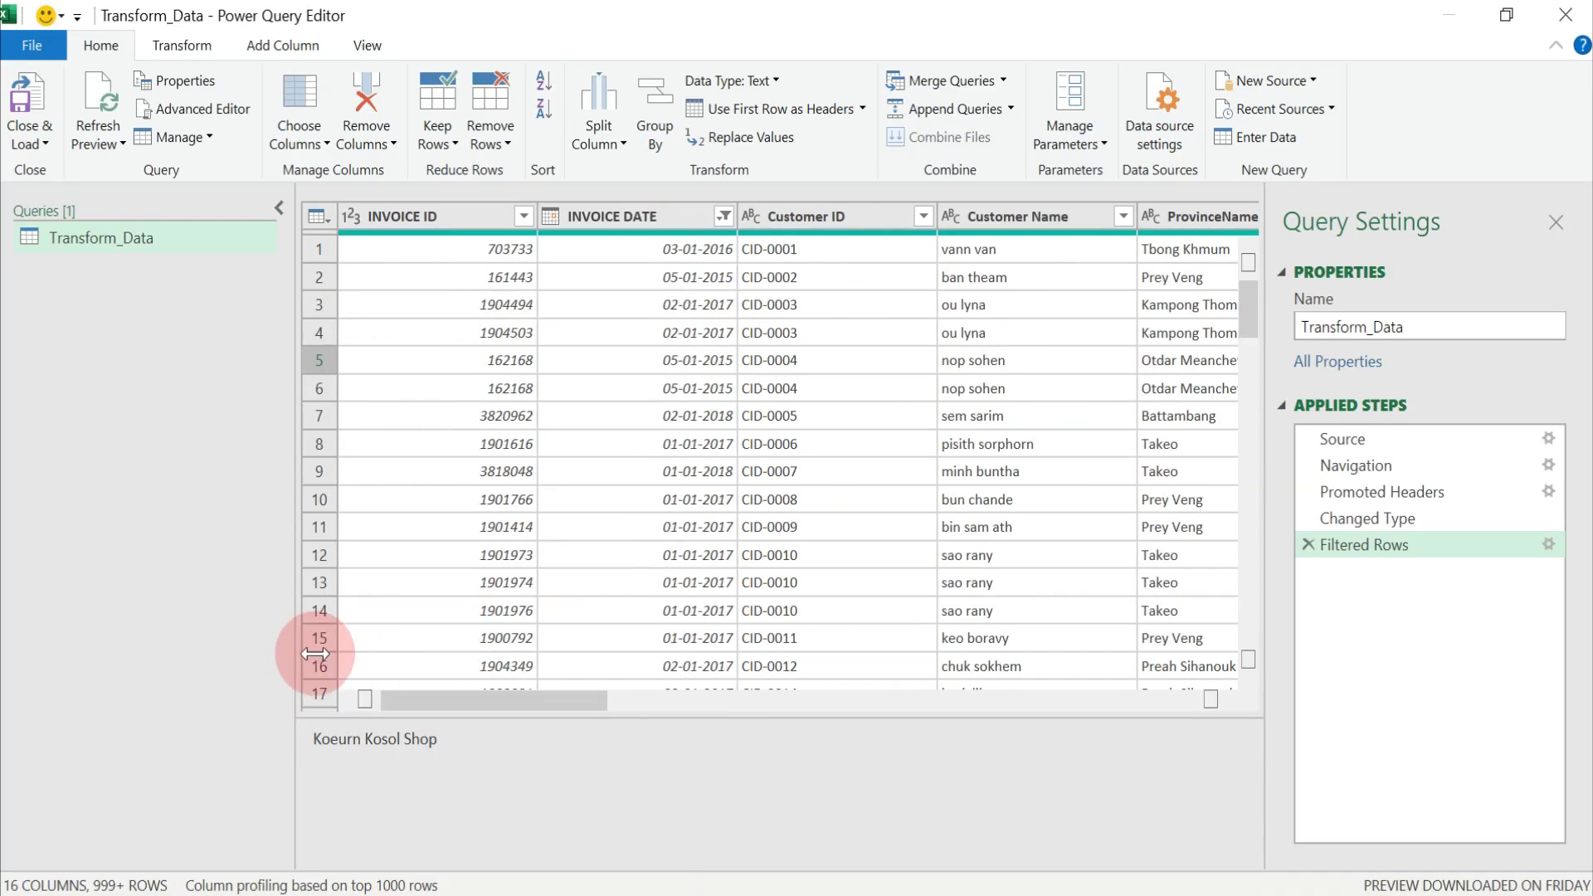
- Compare the date filter options of INVOICE DATE with the number filter options of INVOICE ID
left_click(722, 217)
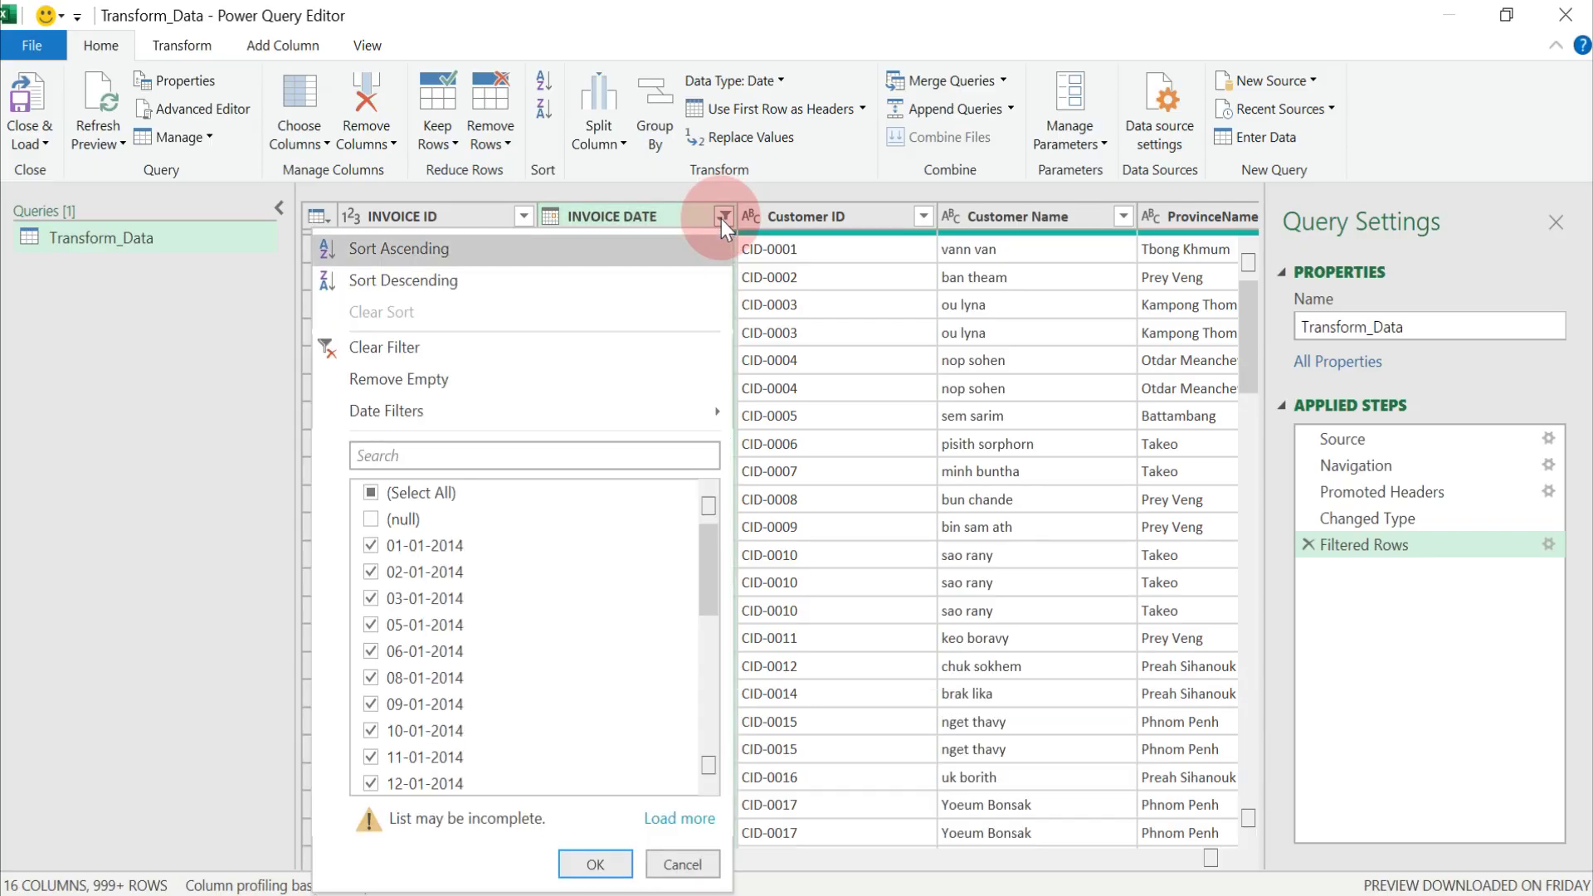
left_click(413, 408)
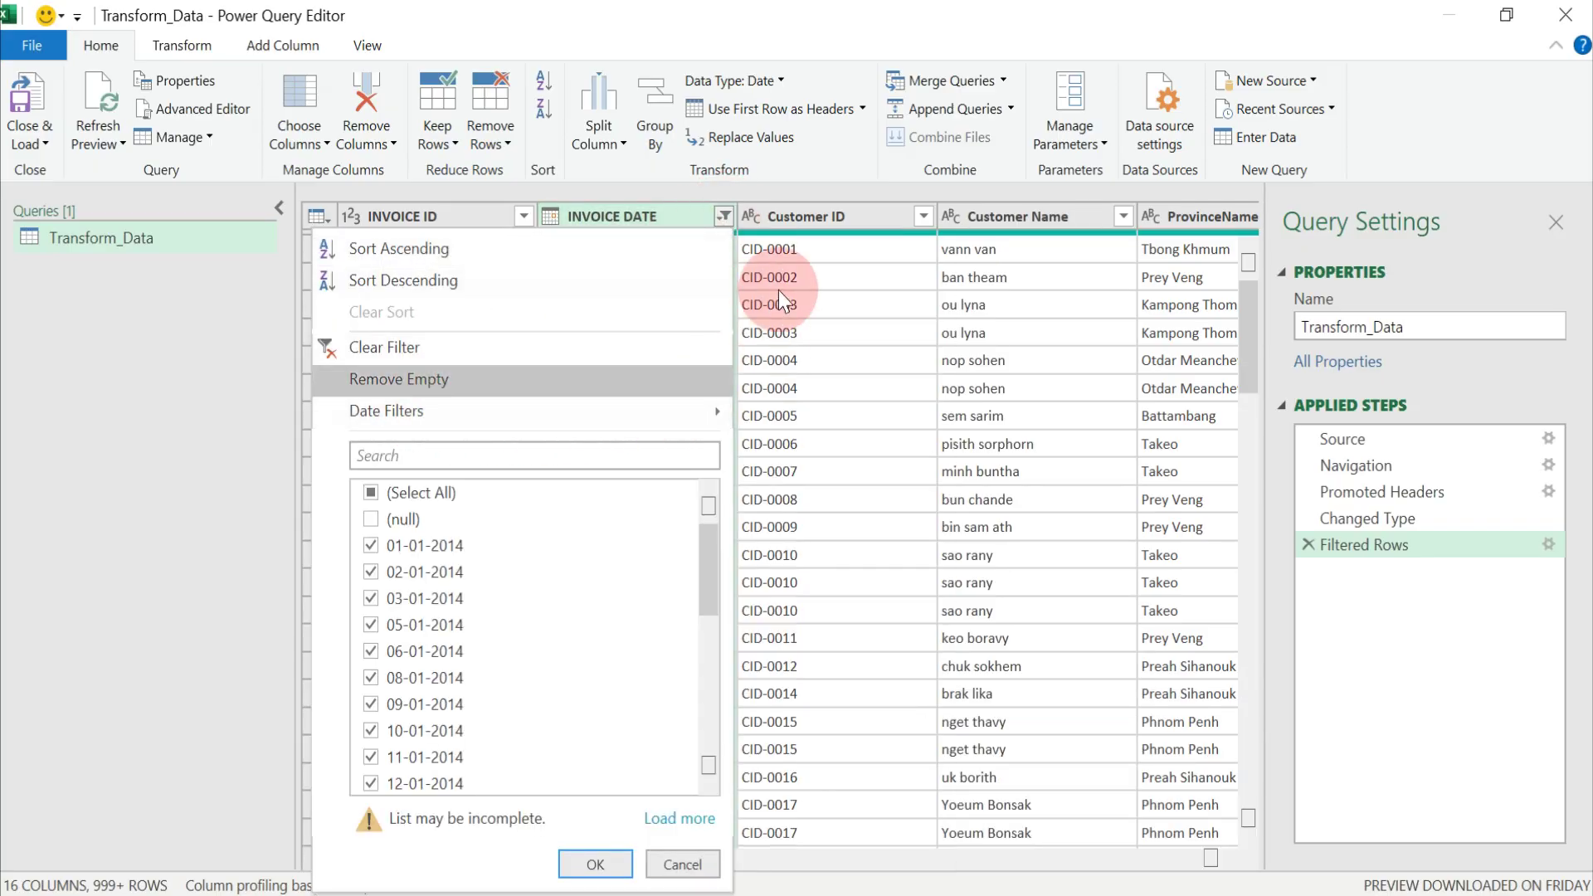
left_click(655, 402)
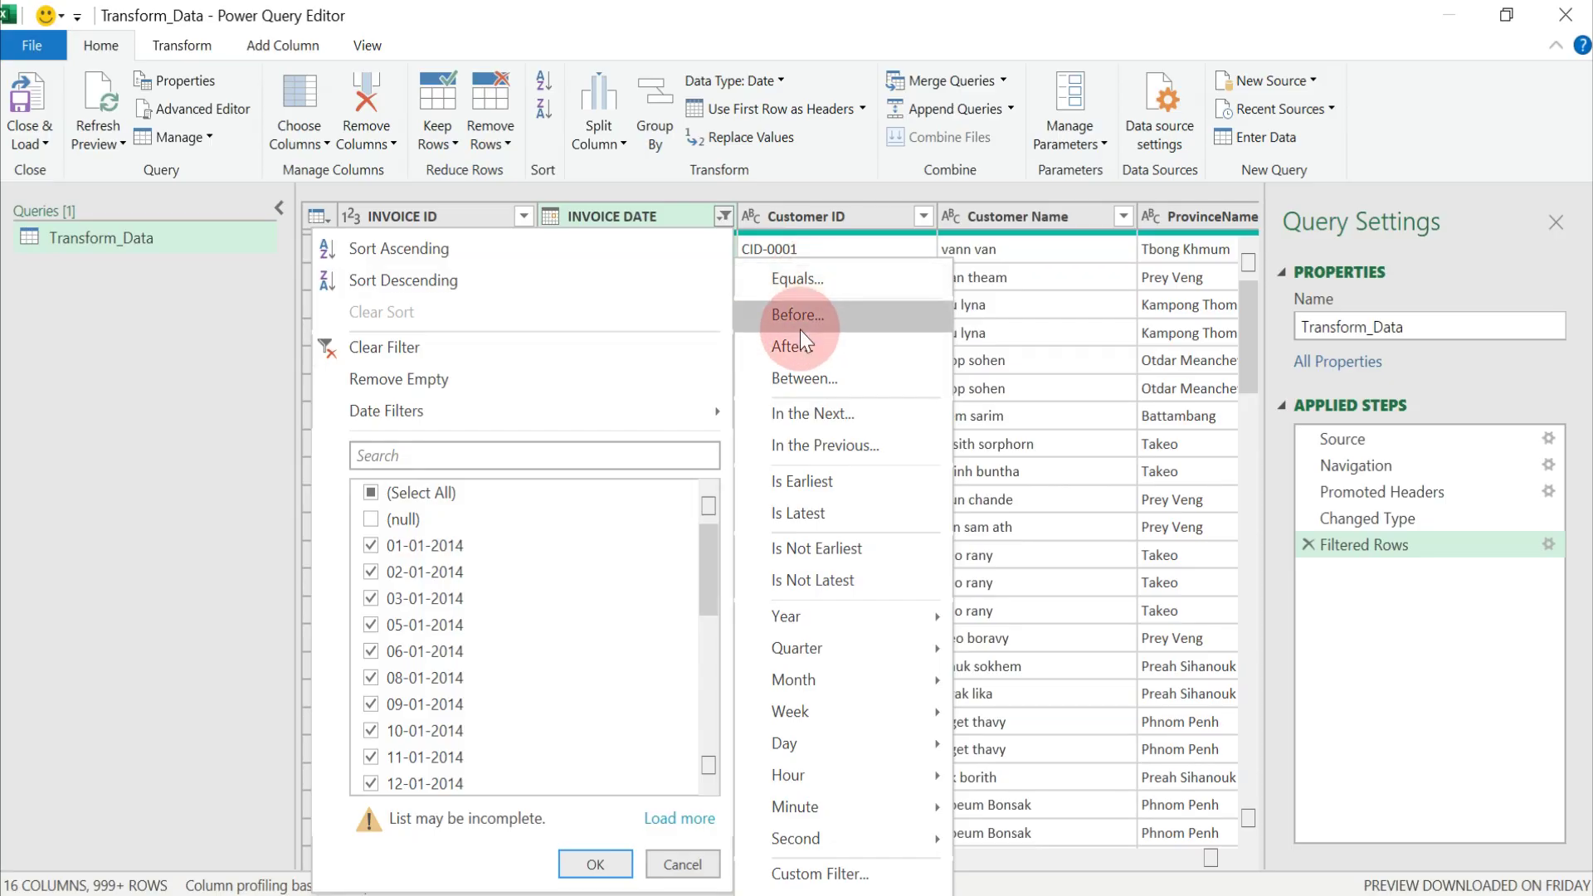
left_click(724, 216)
left_click(523, 216)
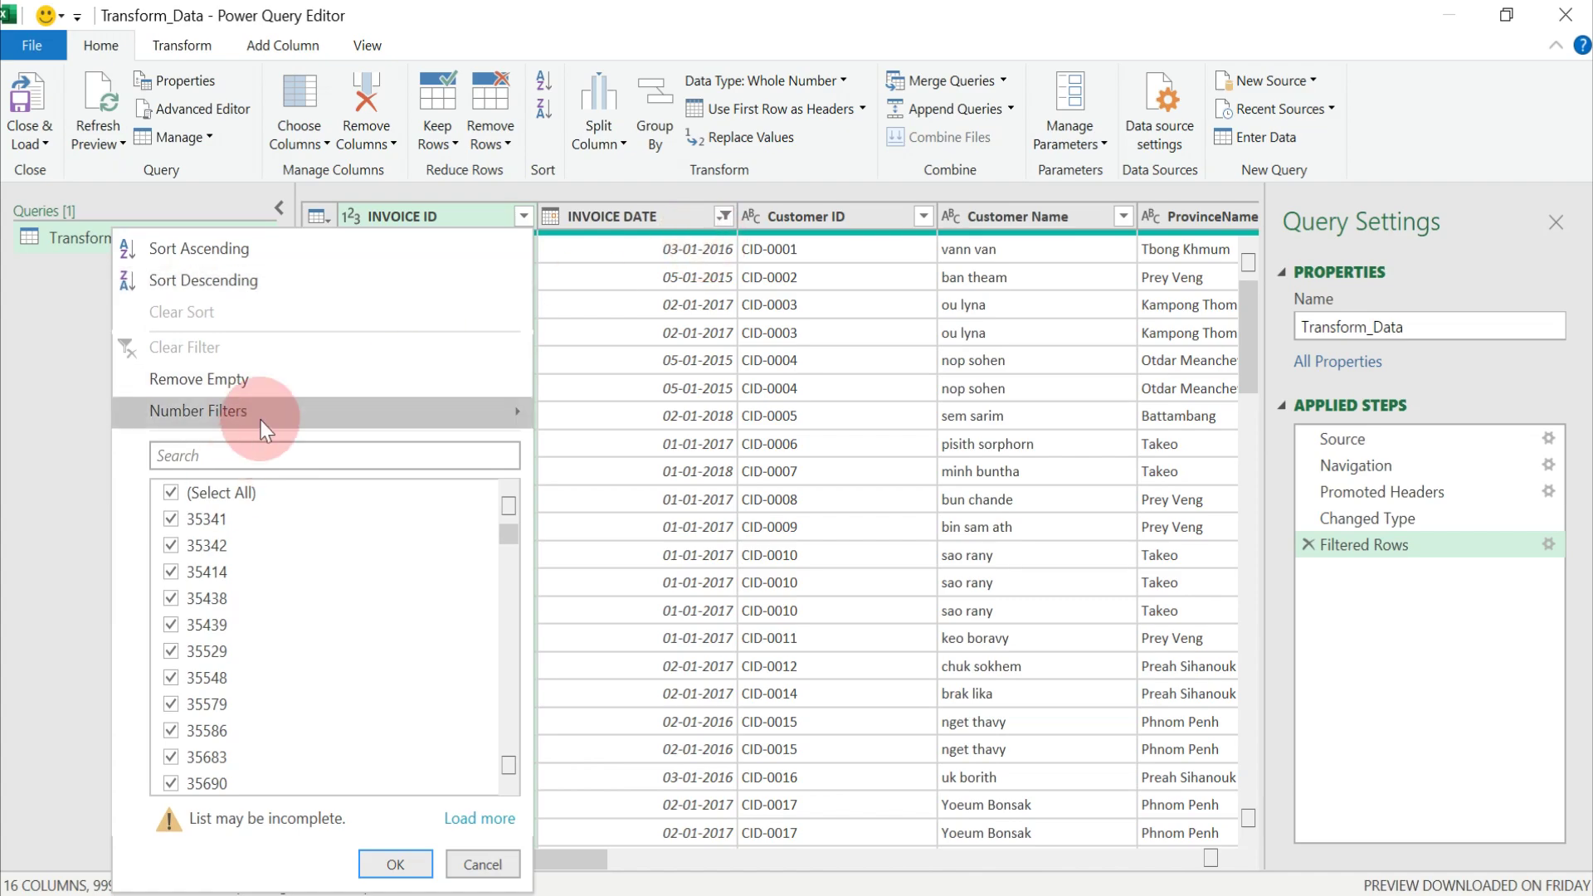
left_click(724, 217)
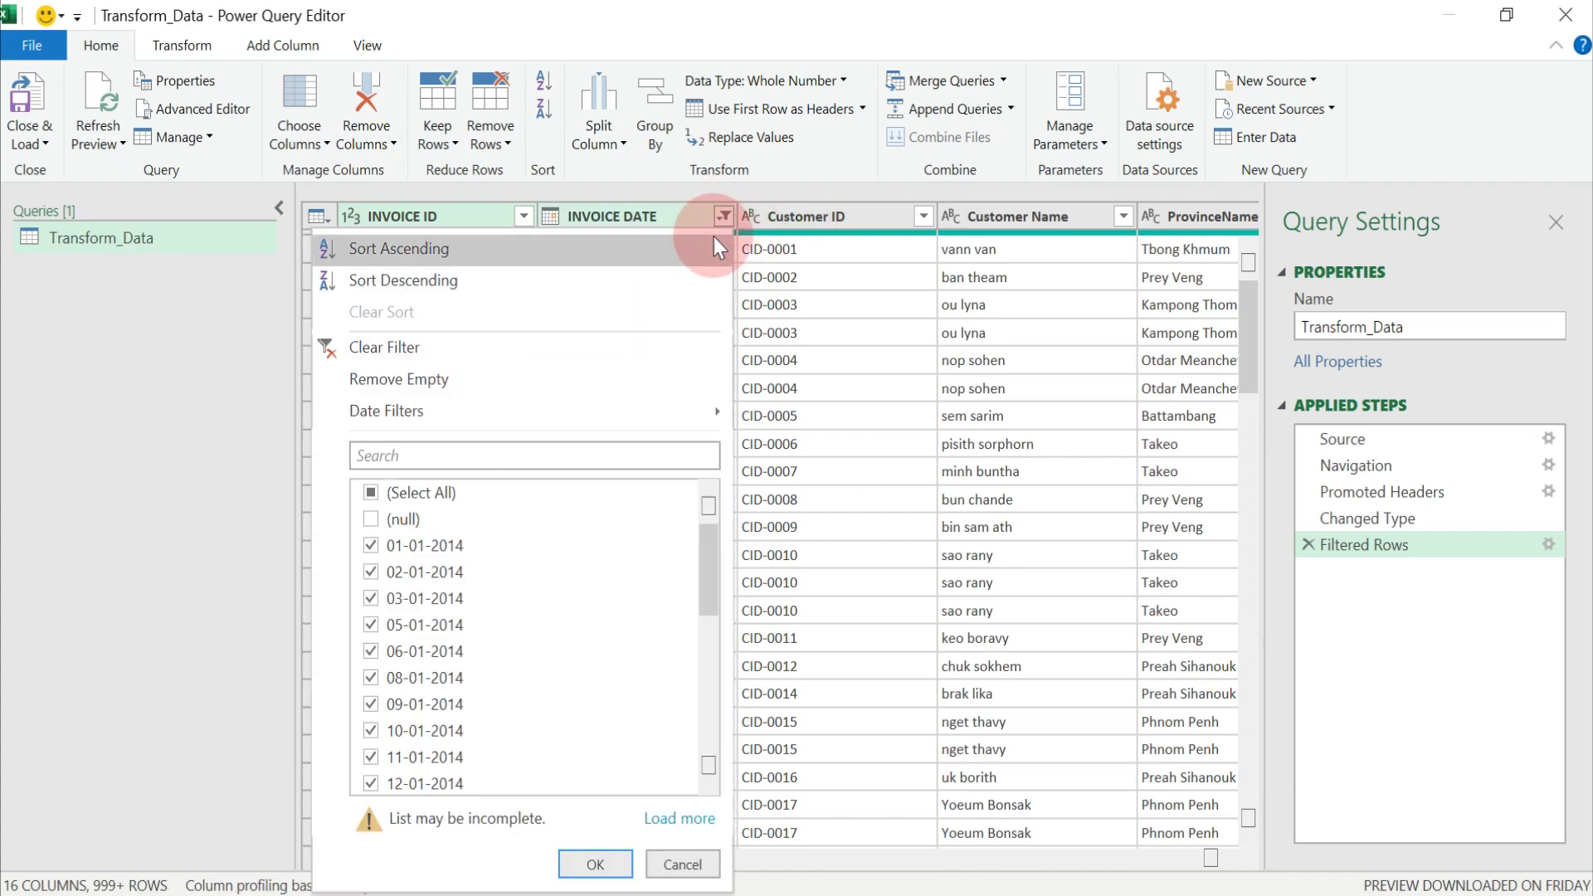
left_click(1028, 360)
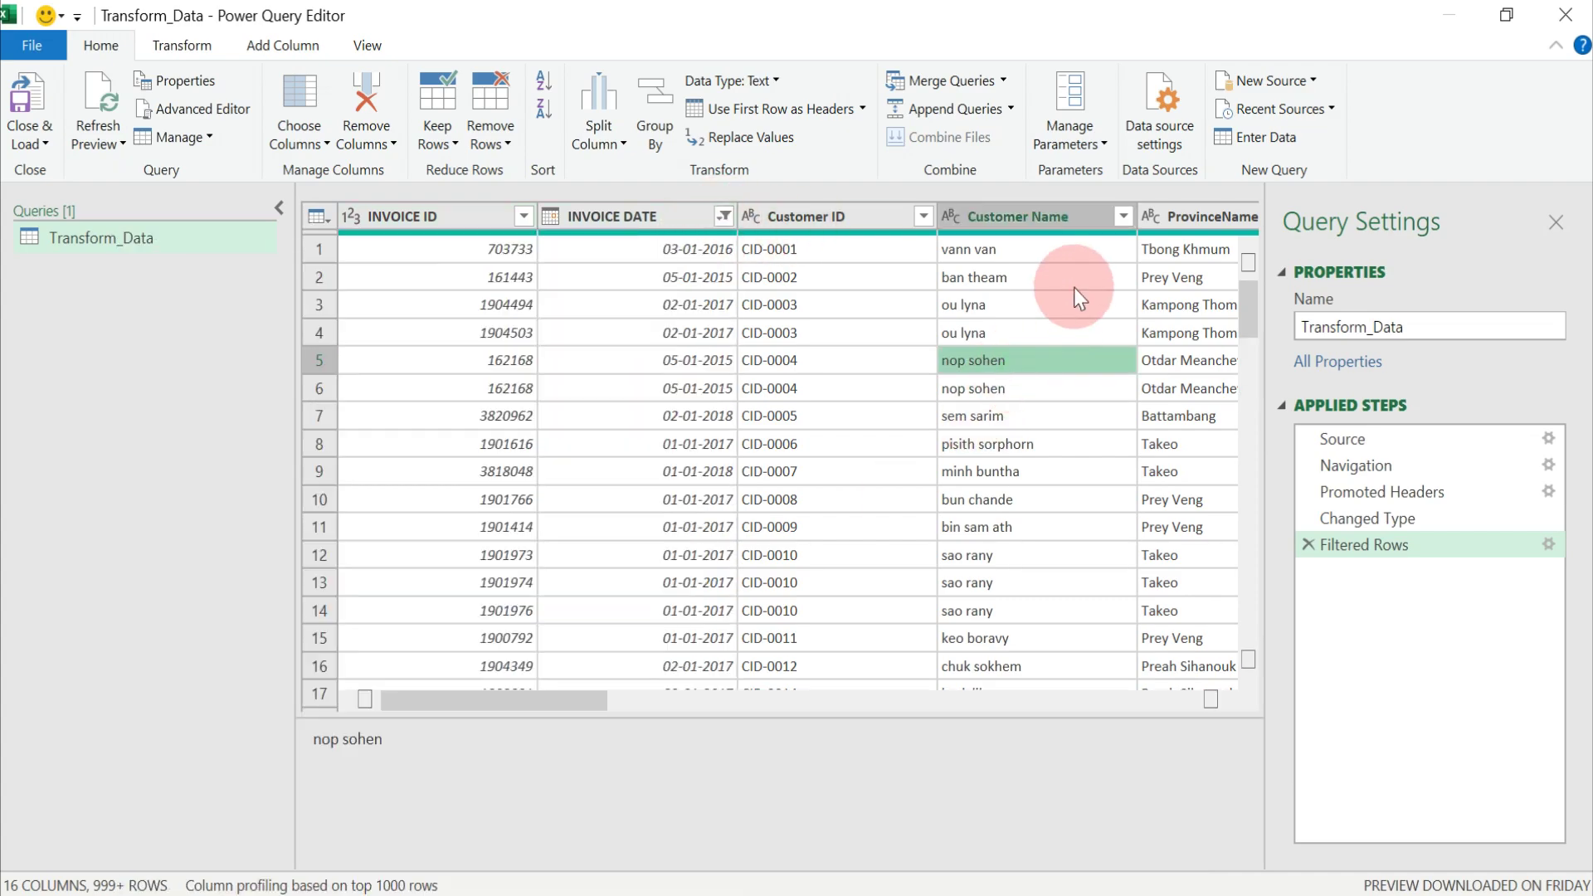
- Look at the text filter options of the Customer Name column, then close them without filtering
left_click(1123, 216)
mouse_move(829, 421)
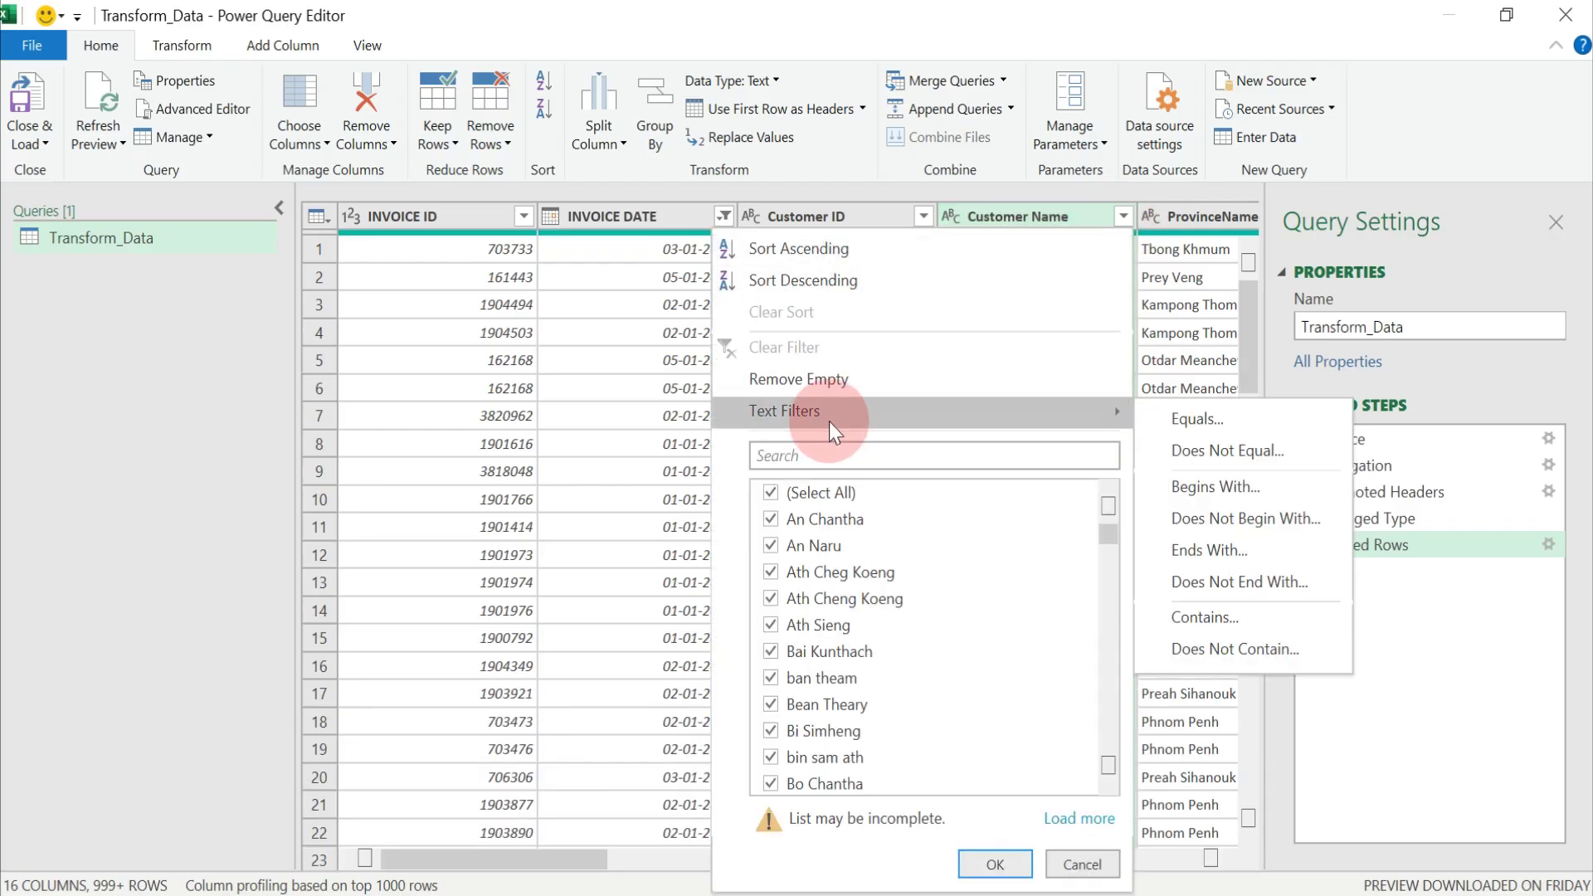
left_click(543, 666)
- Start an Equals text filter on ProvinceName and inspect the Advanced condition layout before returning to Basic
left_click_drag(549, 703, 690, 703)
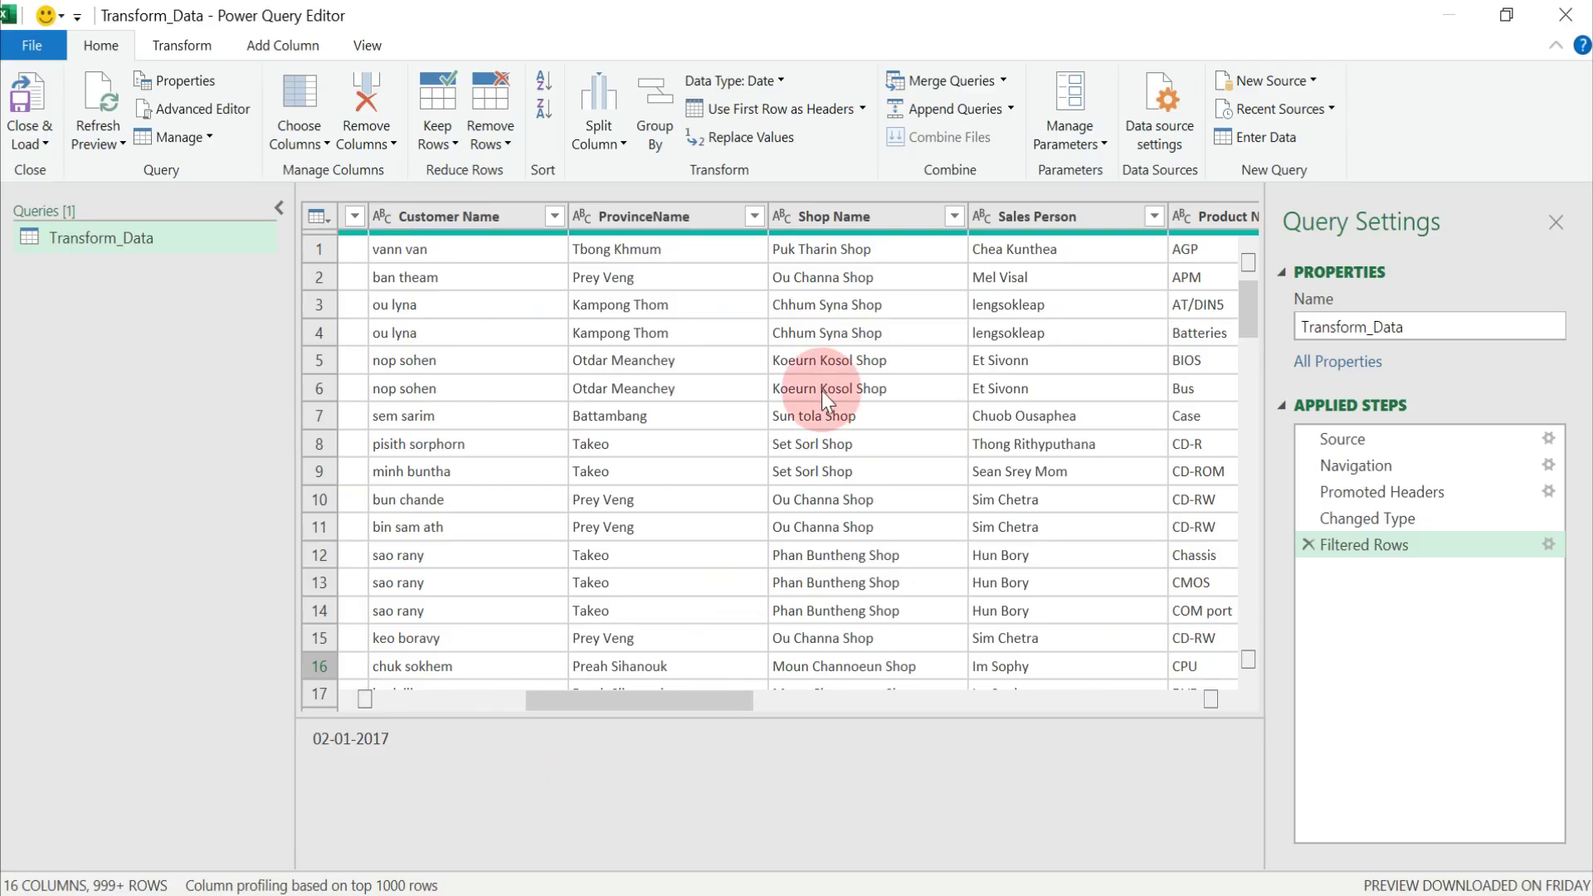
left_click(753, 217)
mouse_move(490, 410)
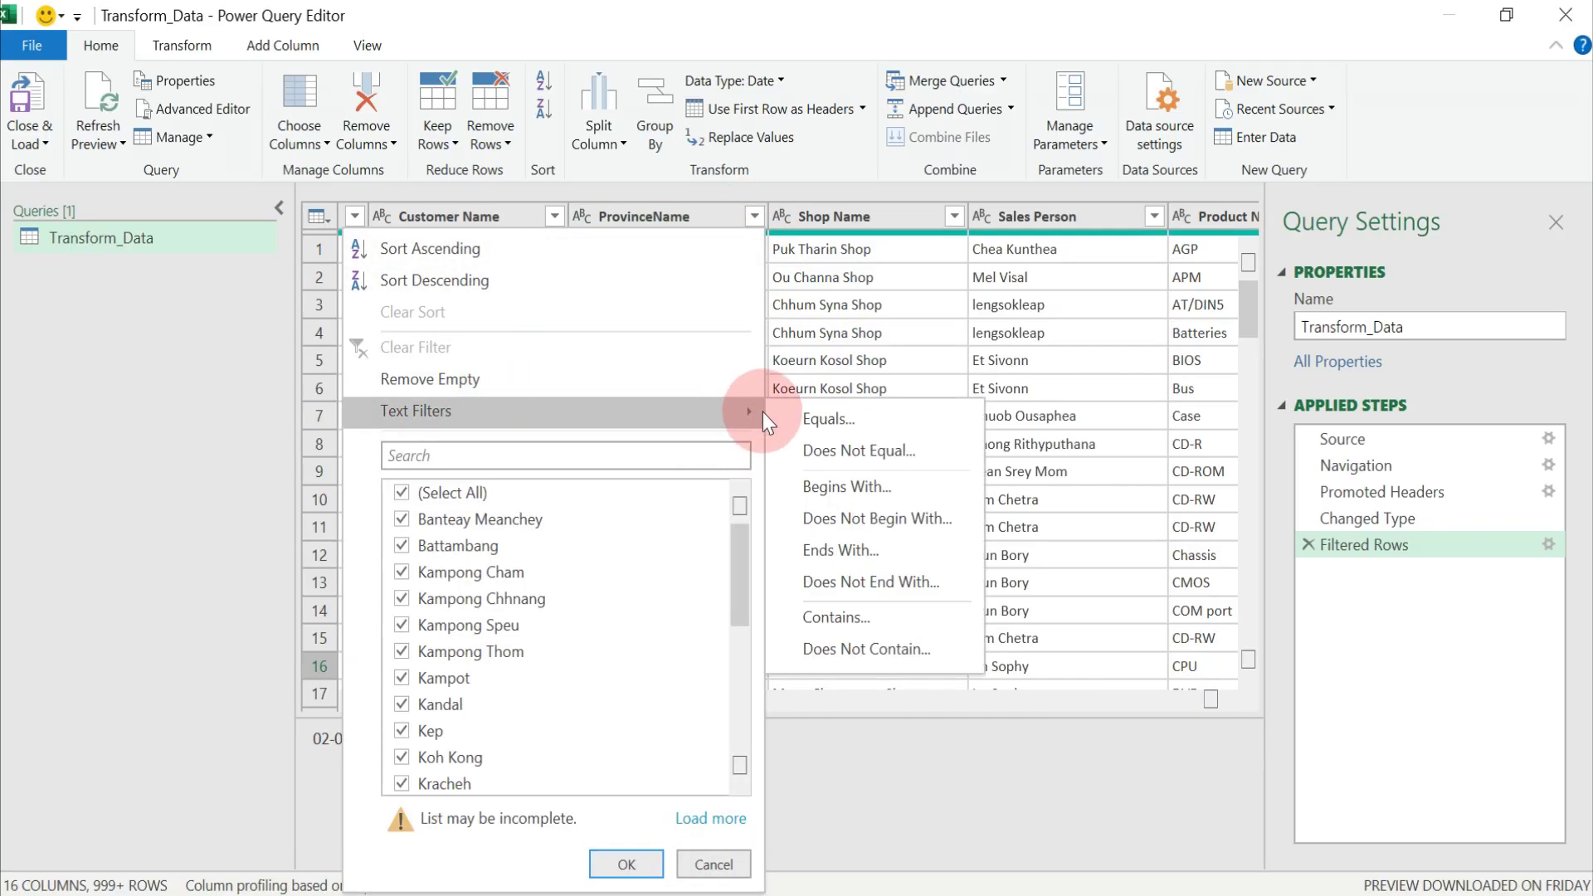
left_click(826, 457)
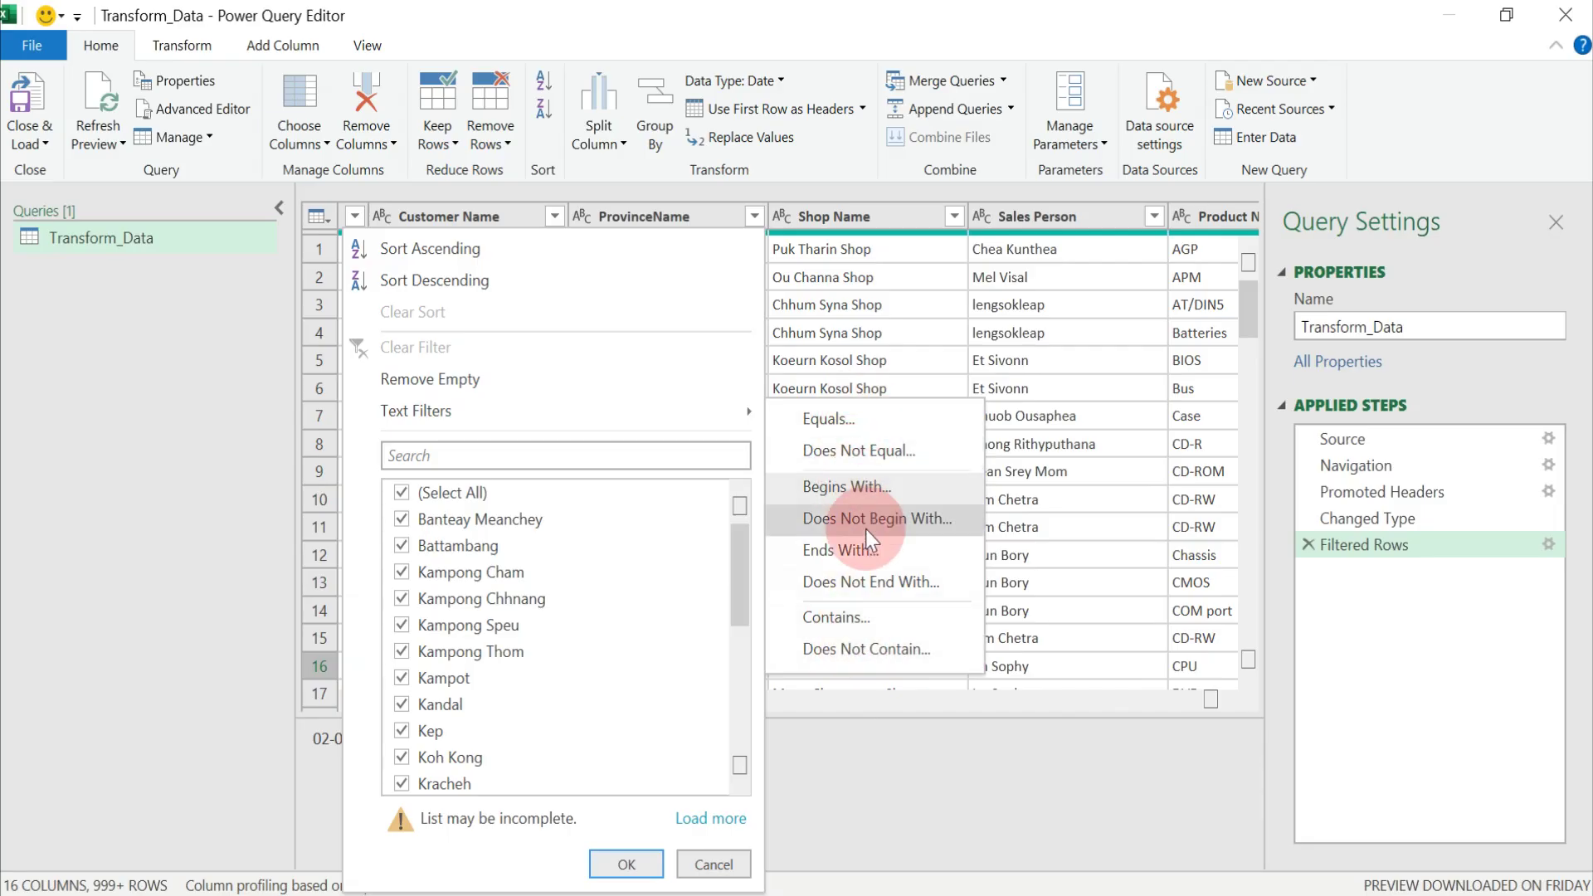
left_click(841, 419)
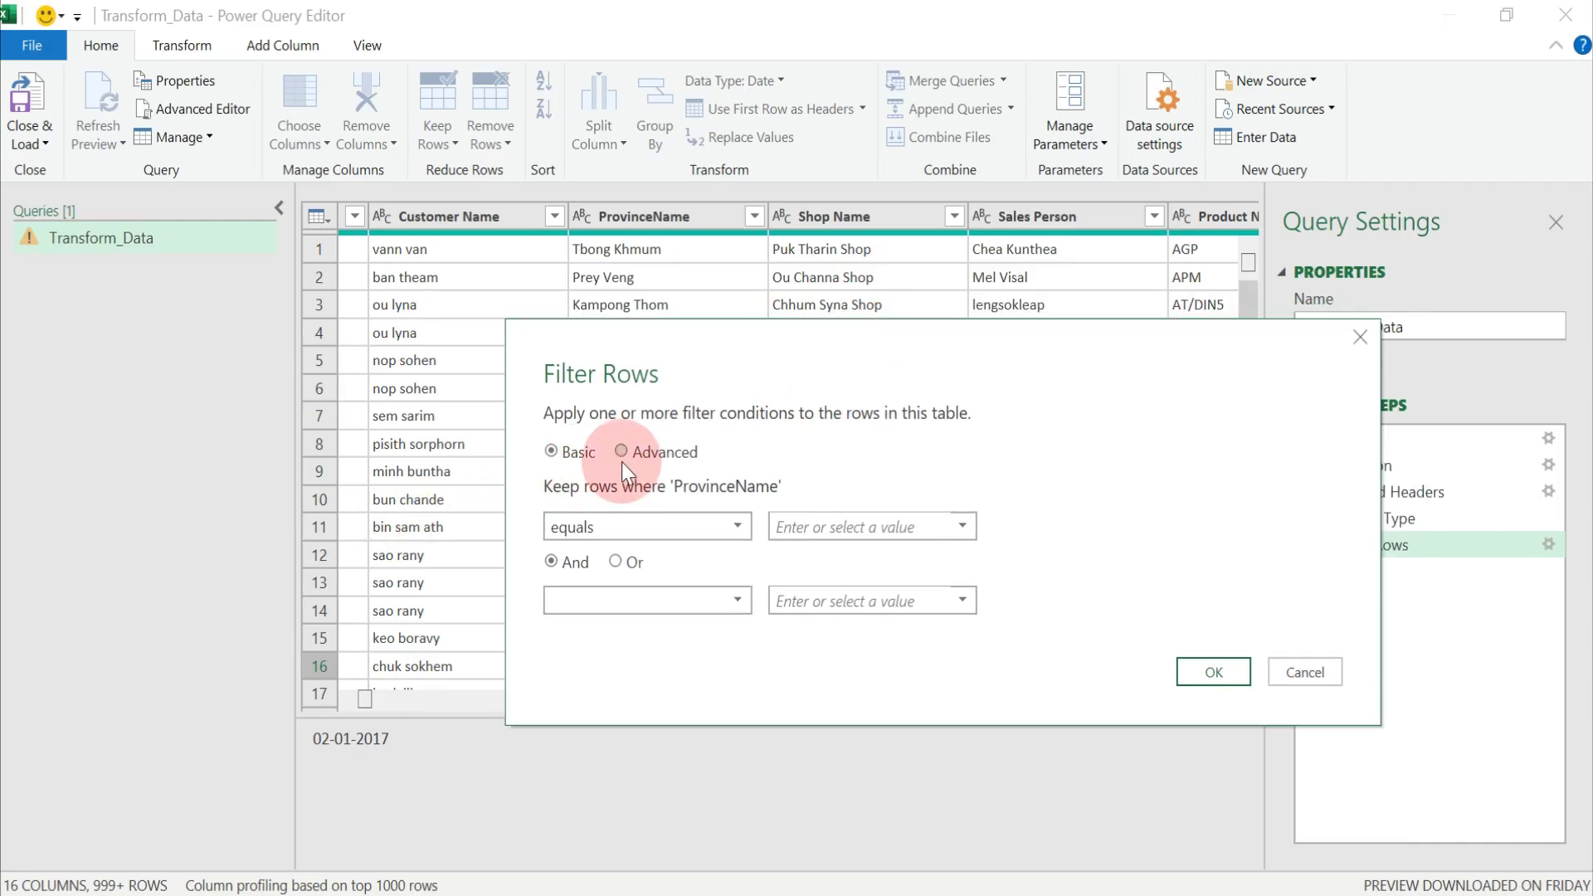
left_click(621, 454)
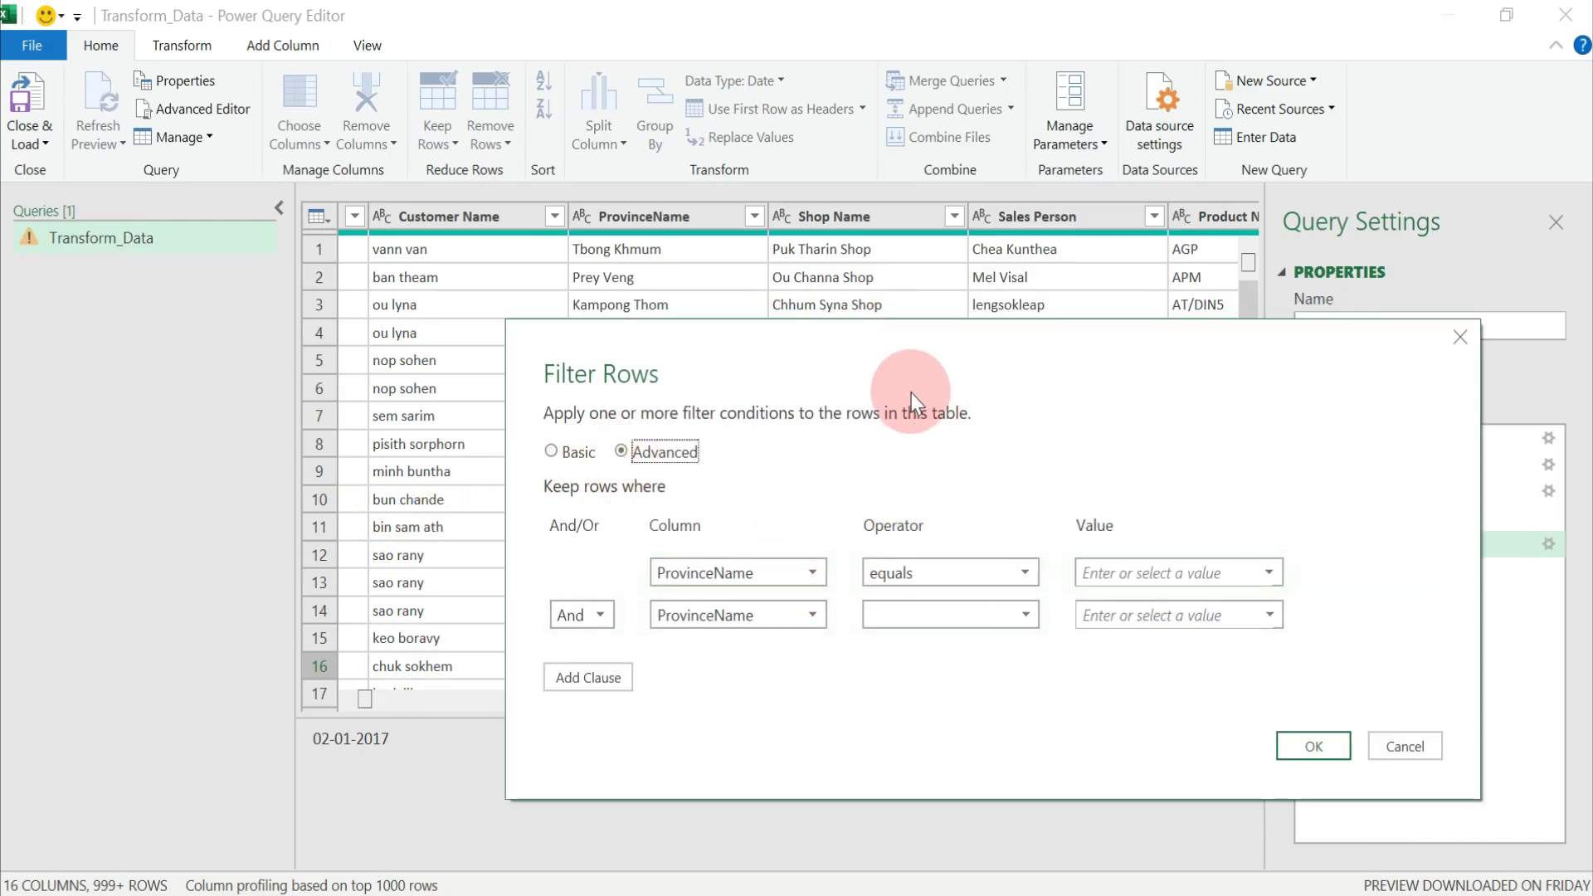
left_click_drag(899, 350, 778, 365)
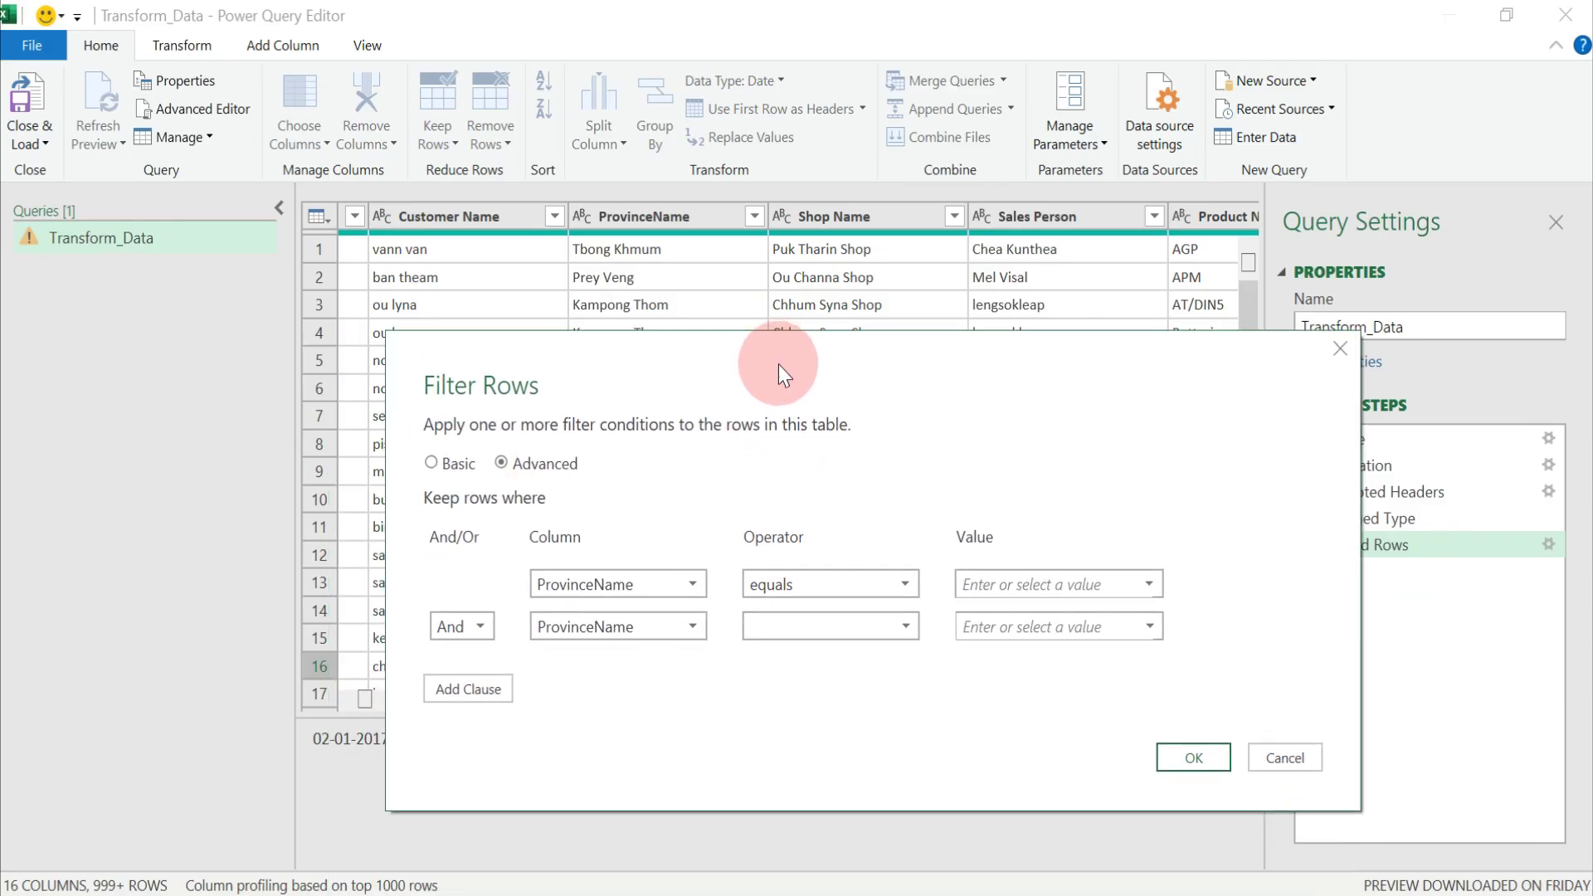
left_click(438, 466)
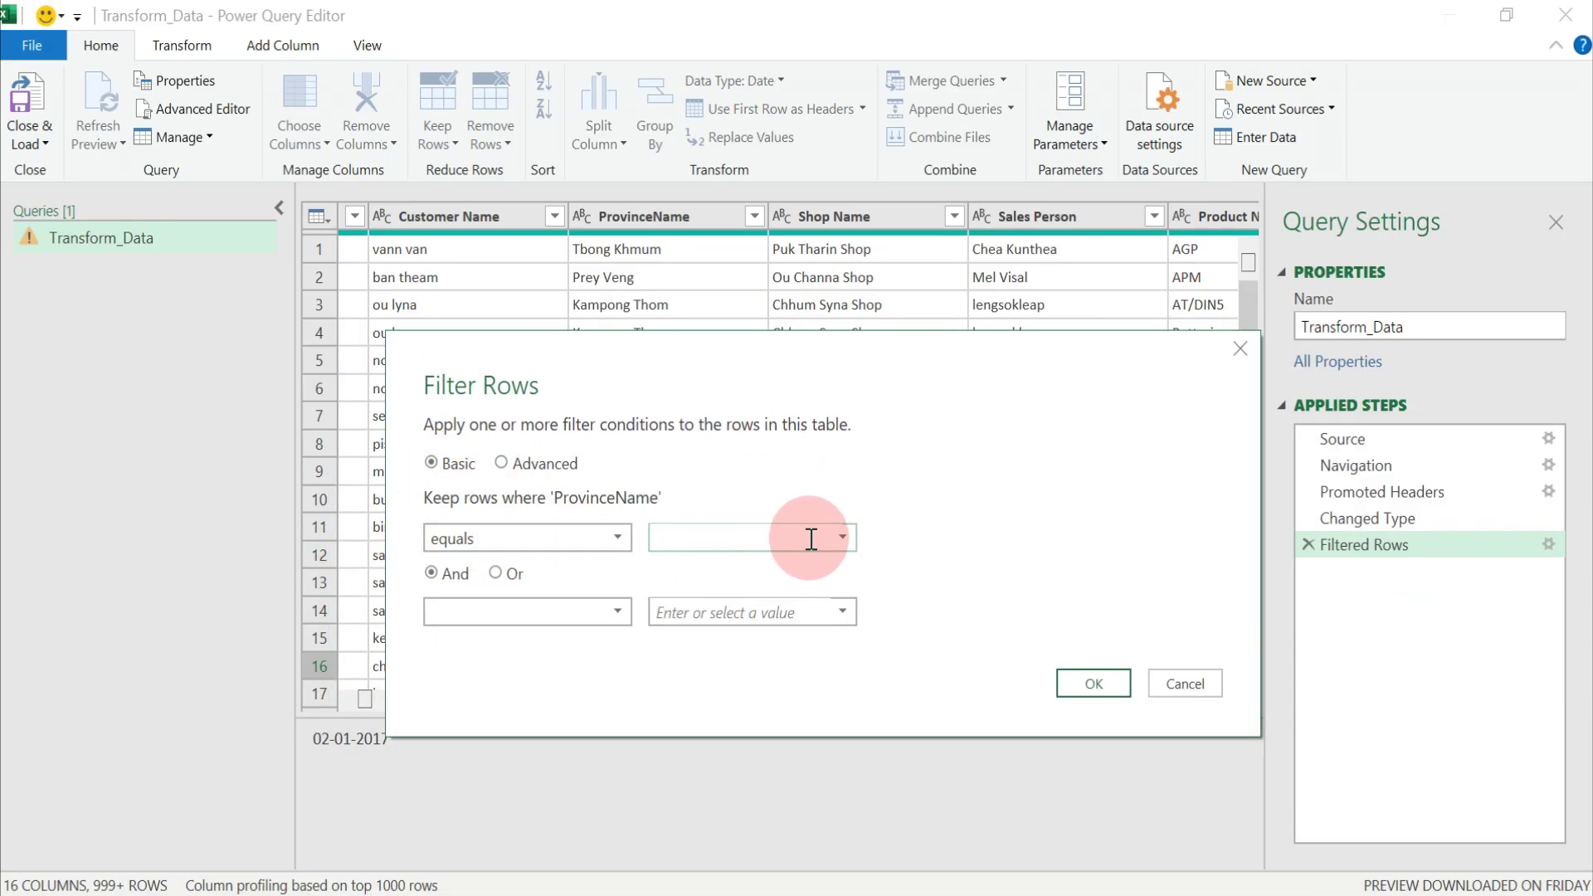
- Keep only the rows whose ProvinceName equals Battambang, then delete that filter step from the query
left_click(841, 537)
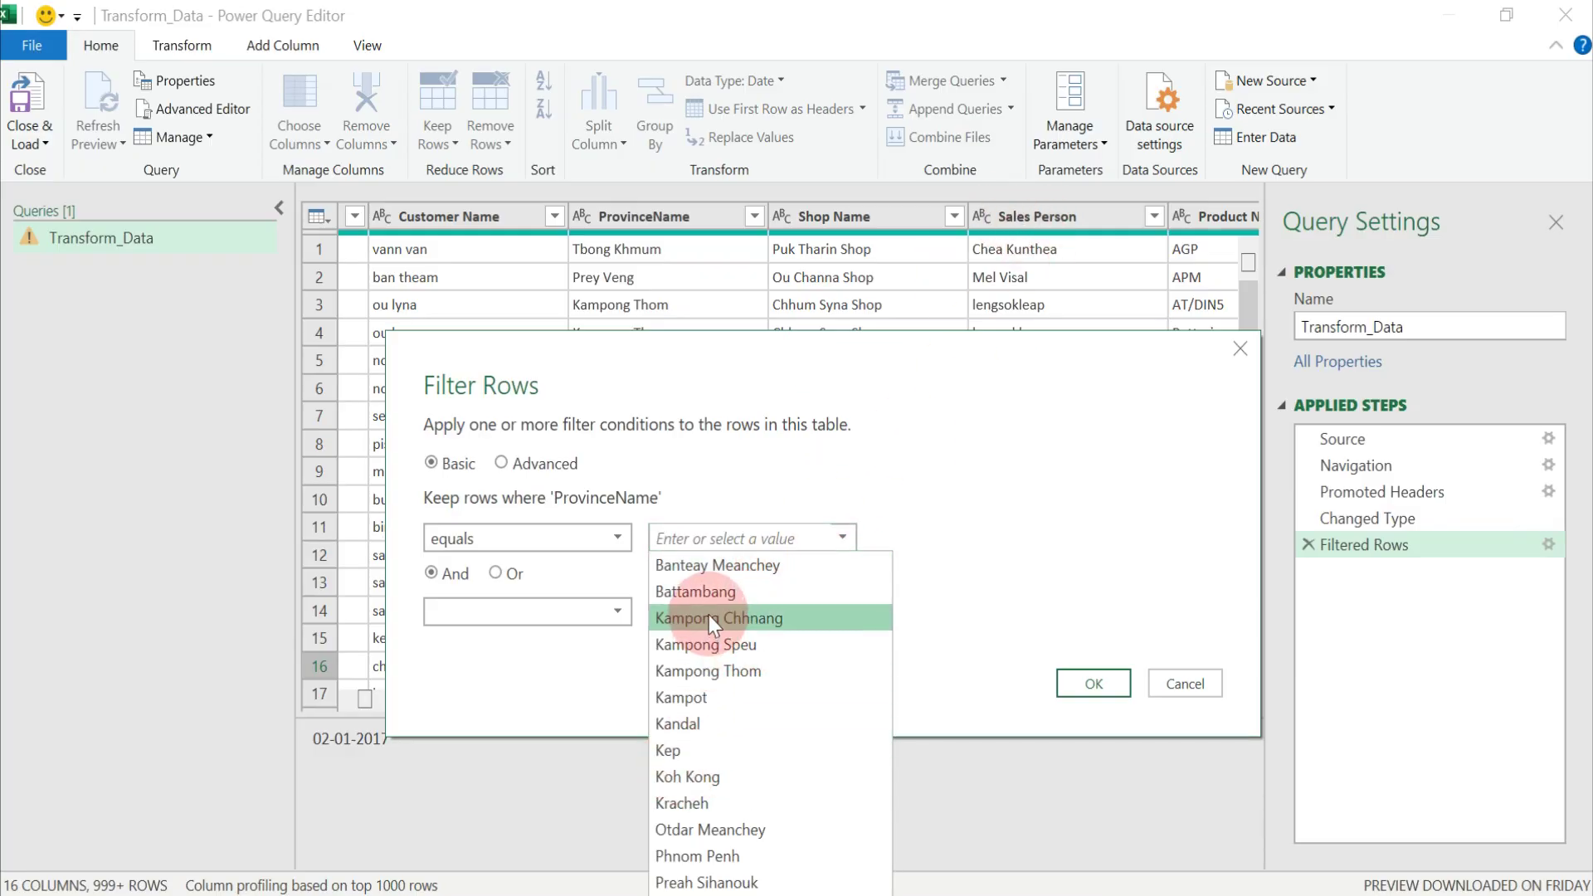
left_click(710, 594)
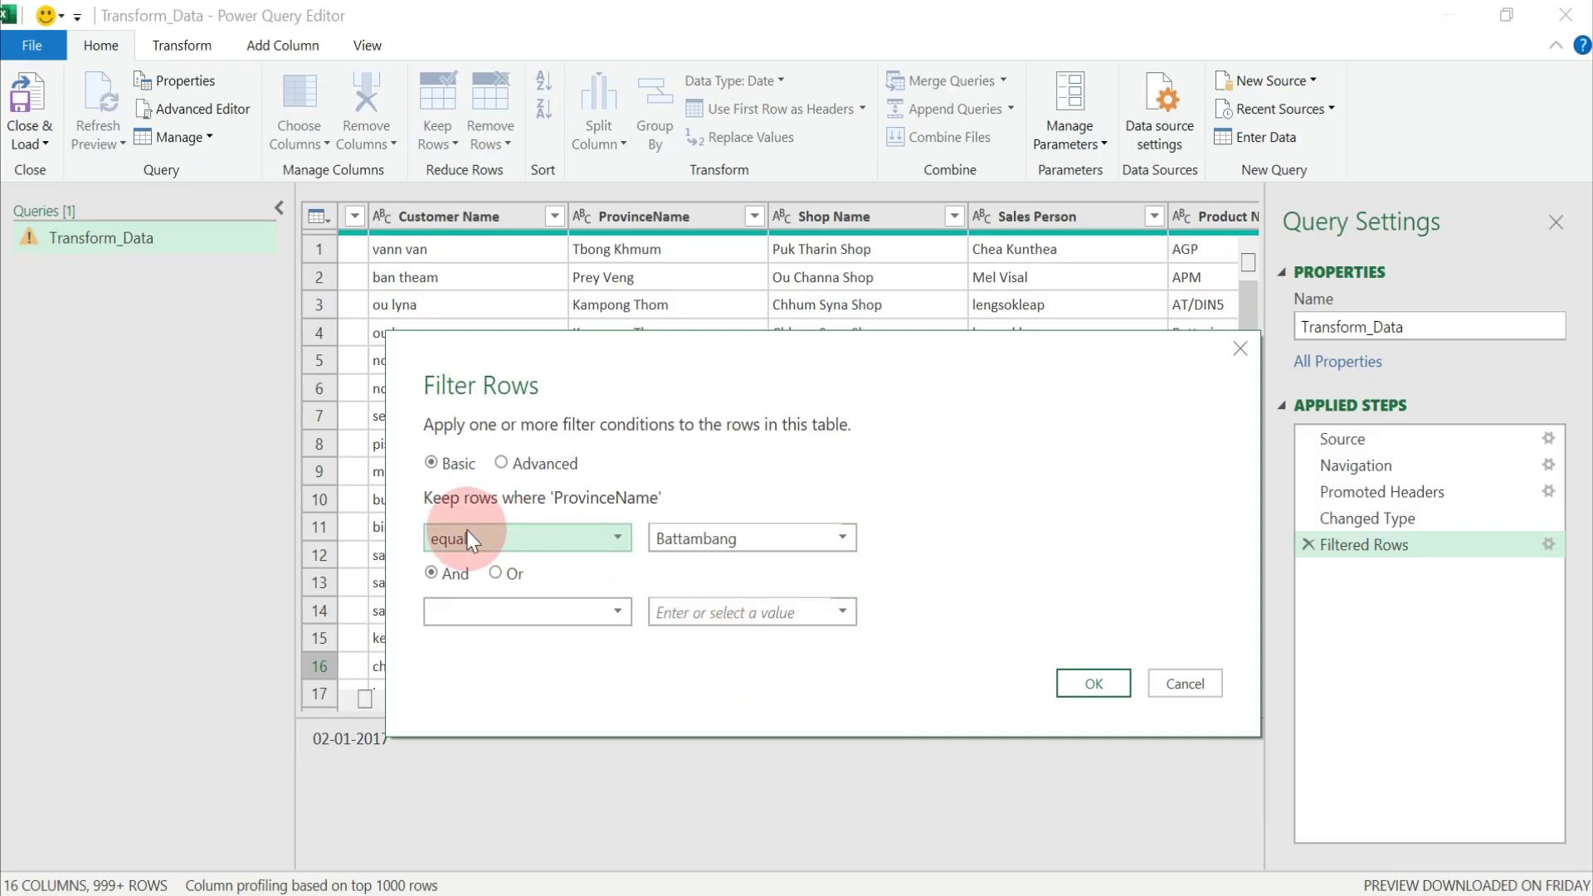
left_click(1084, 681)
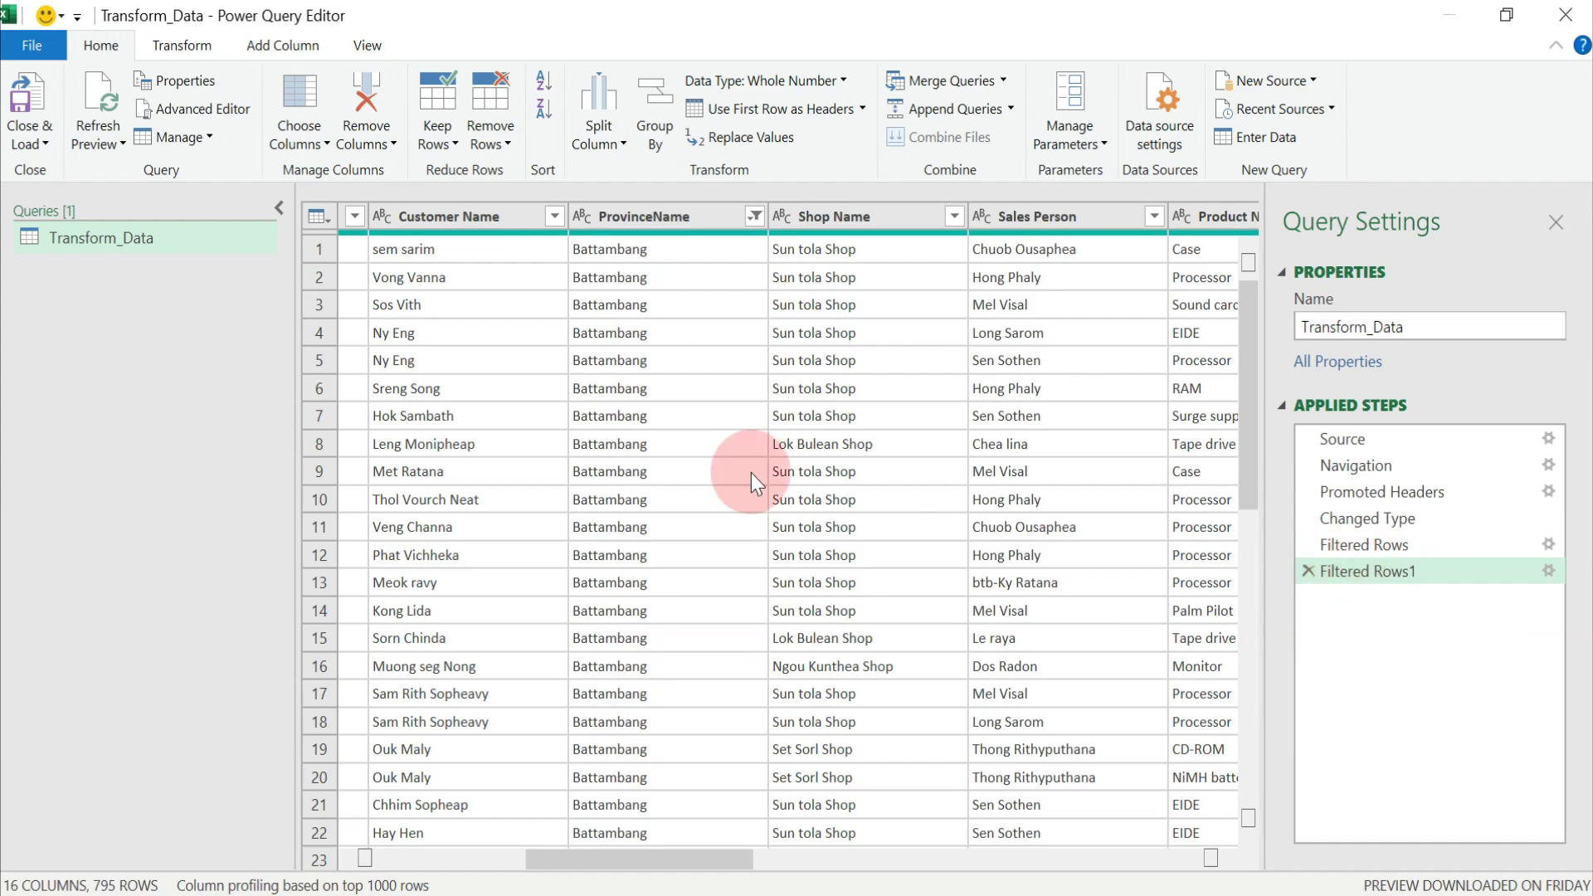
left_click(1308, 571)
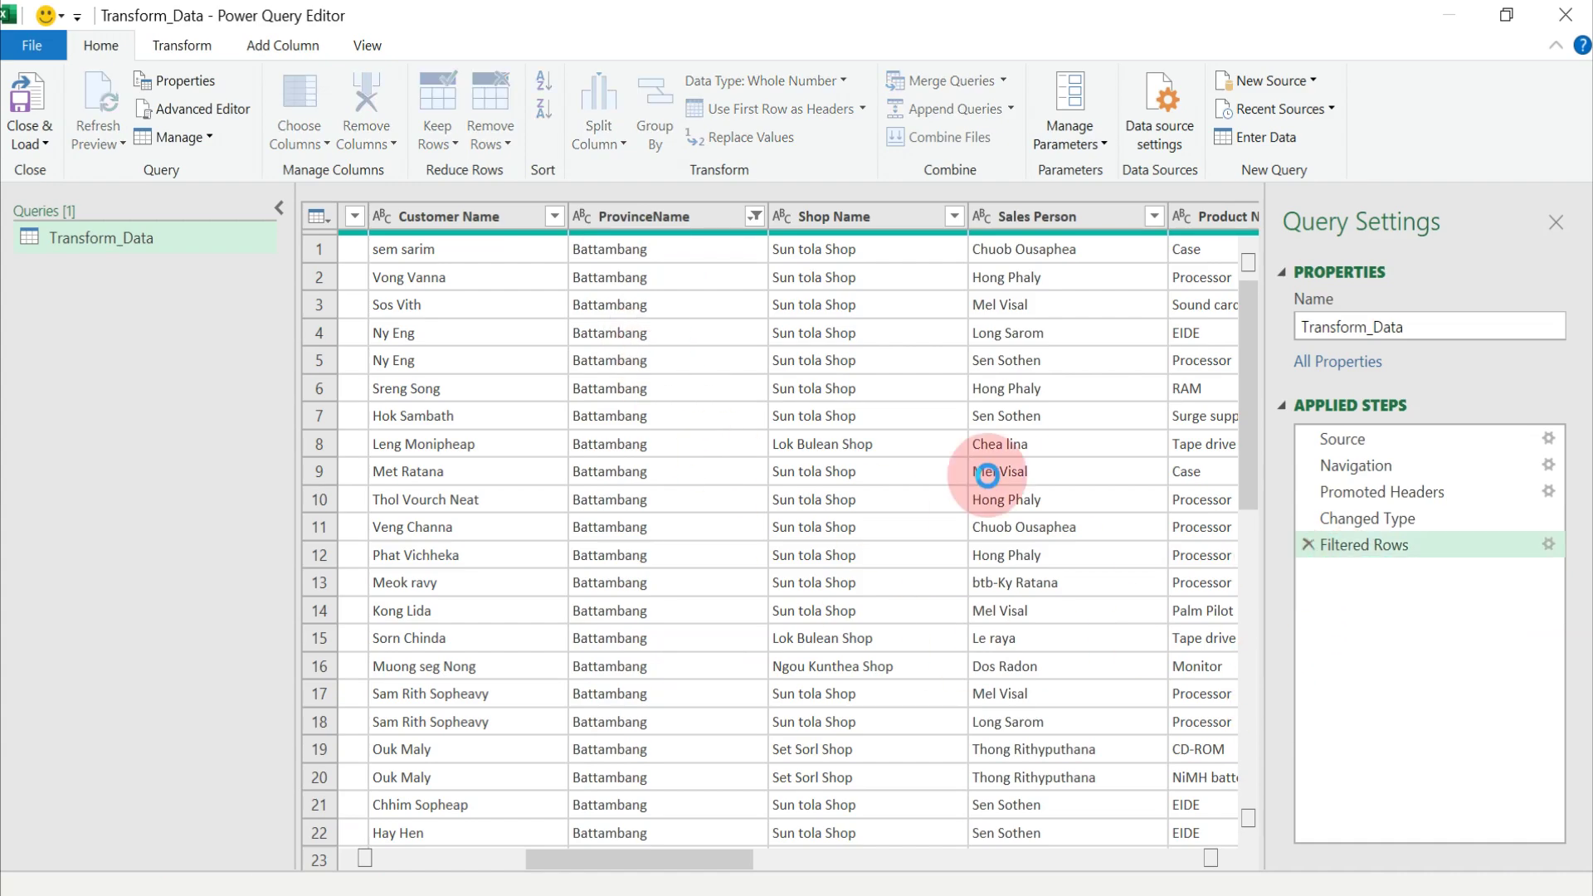
- Filter the table to the rows whose ProvinceName begins with K
left_click(754, 215)
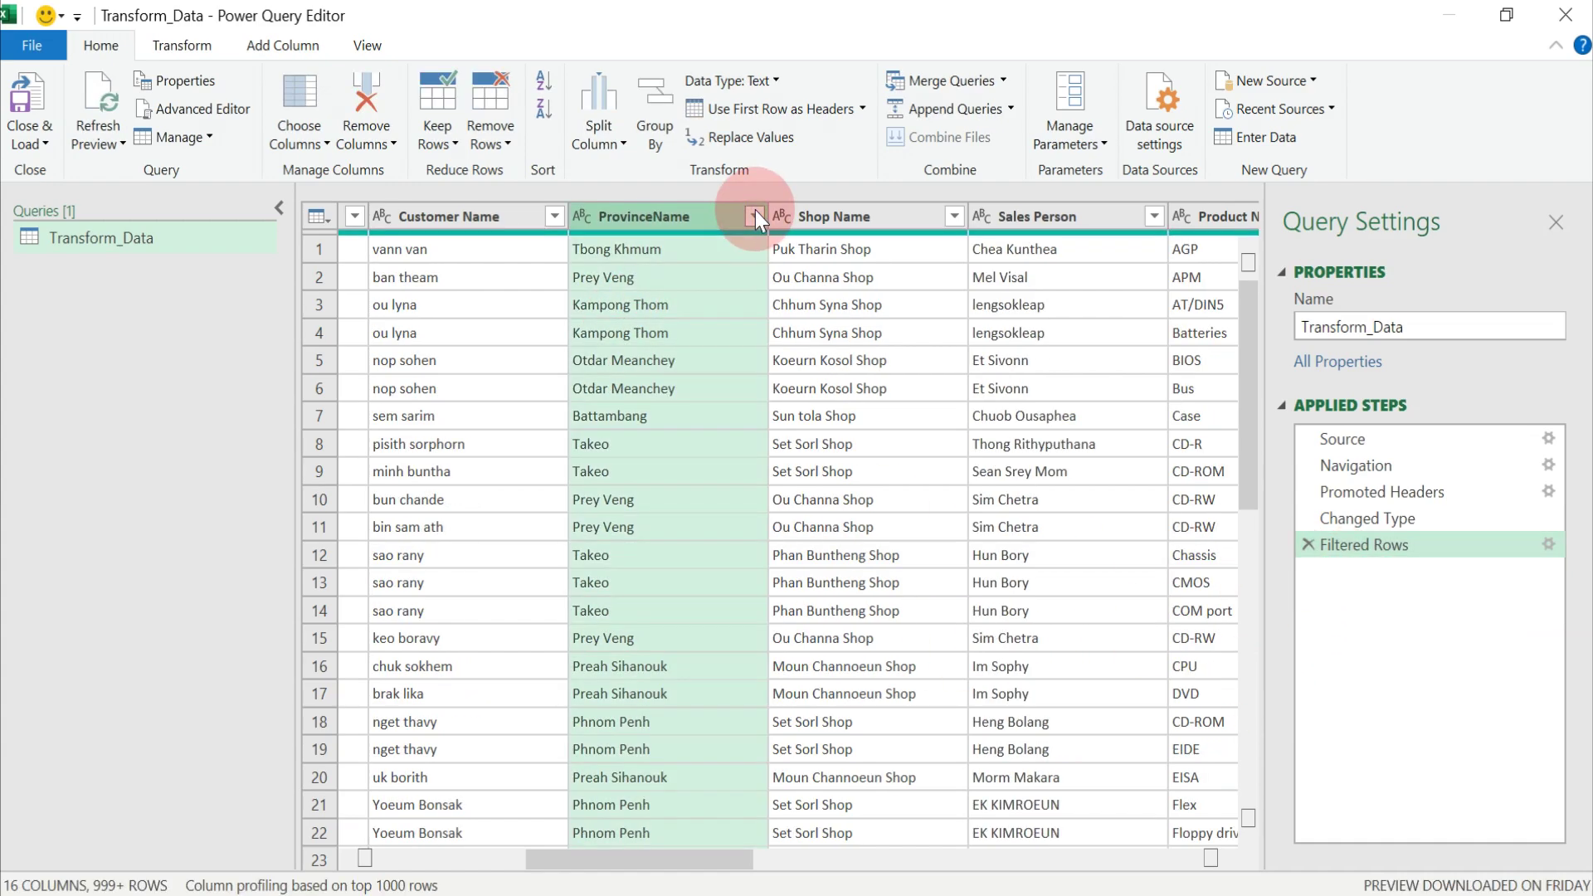
mouse_move(728, 415)
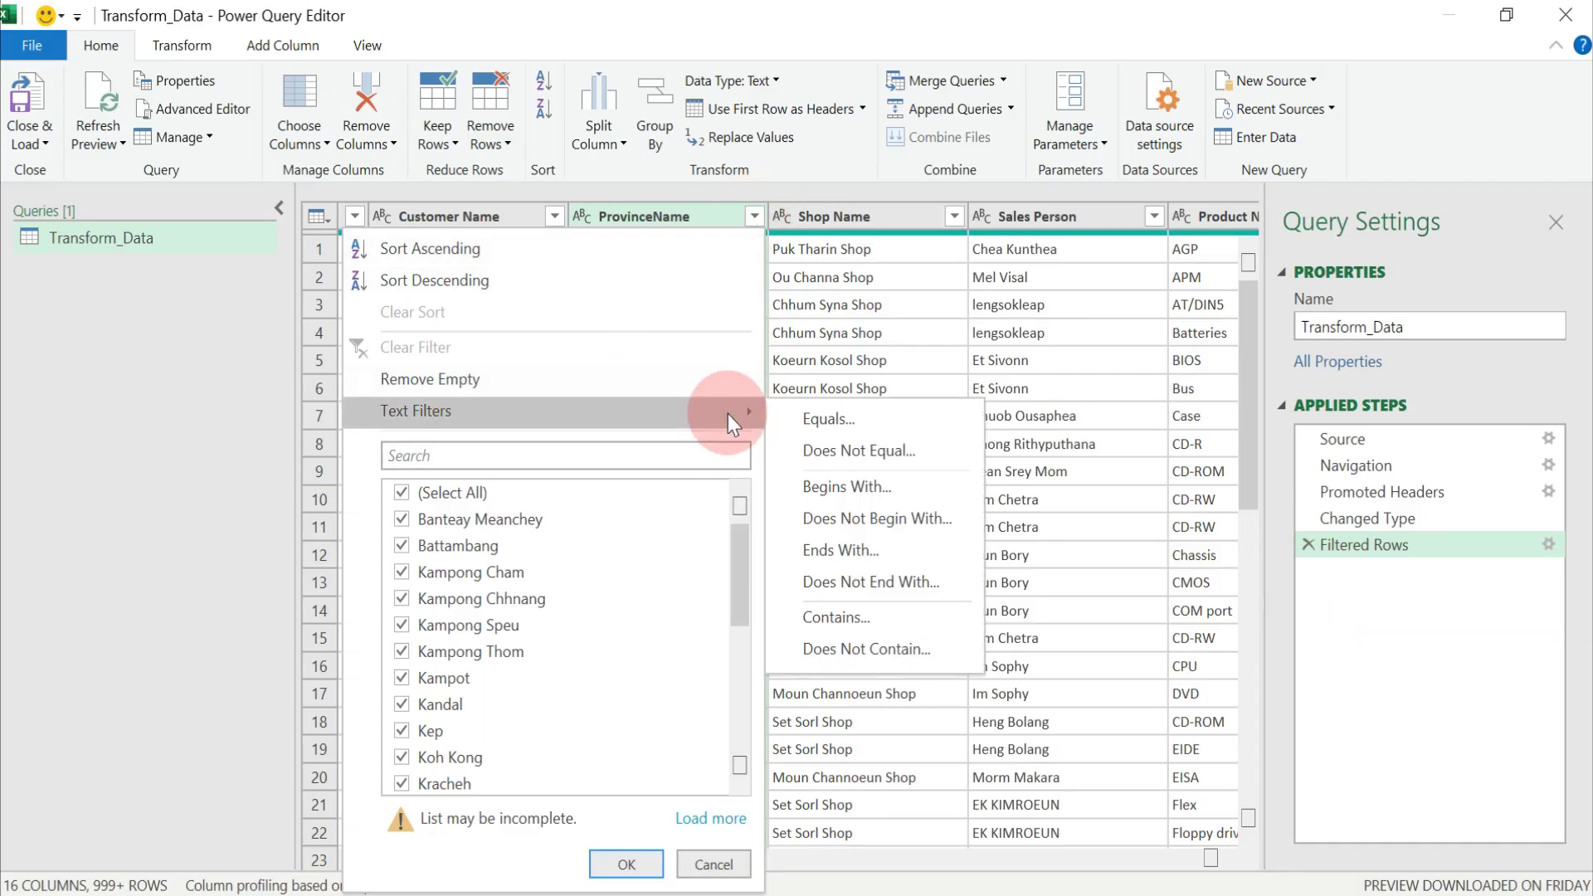
left_click(834, 493)
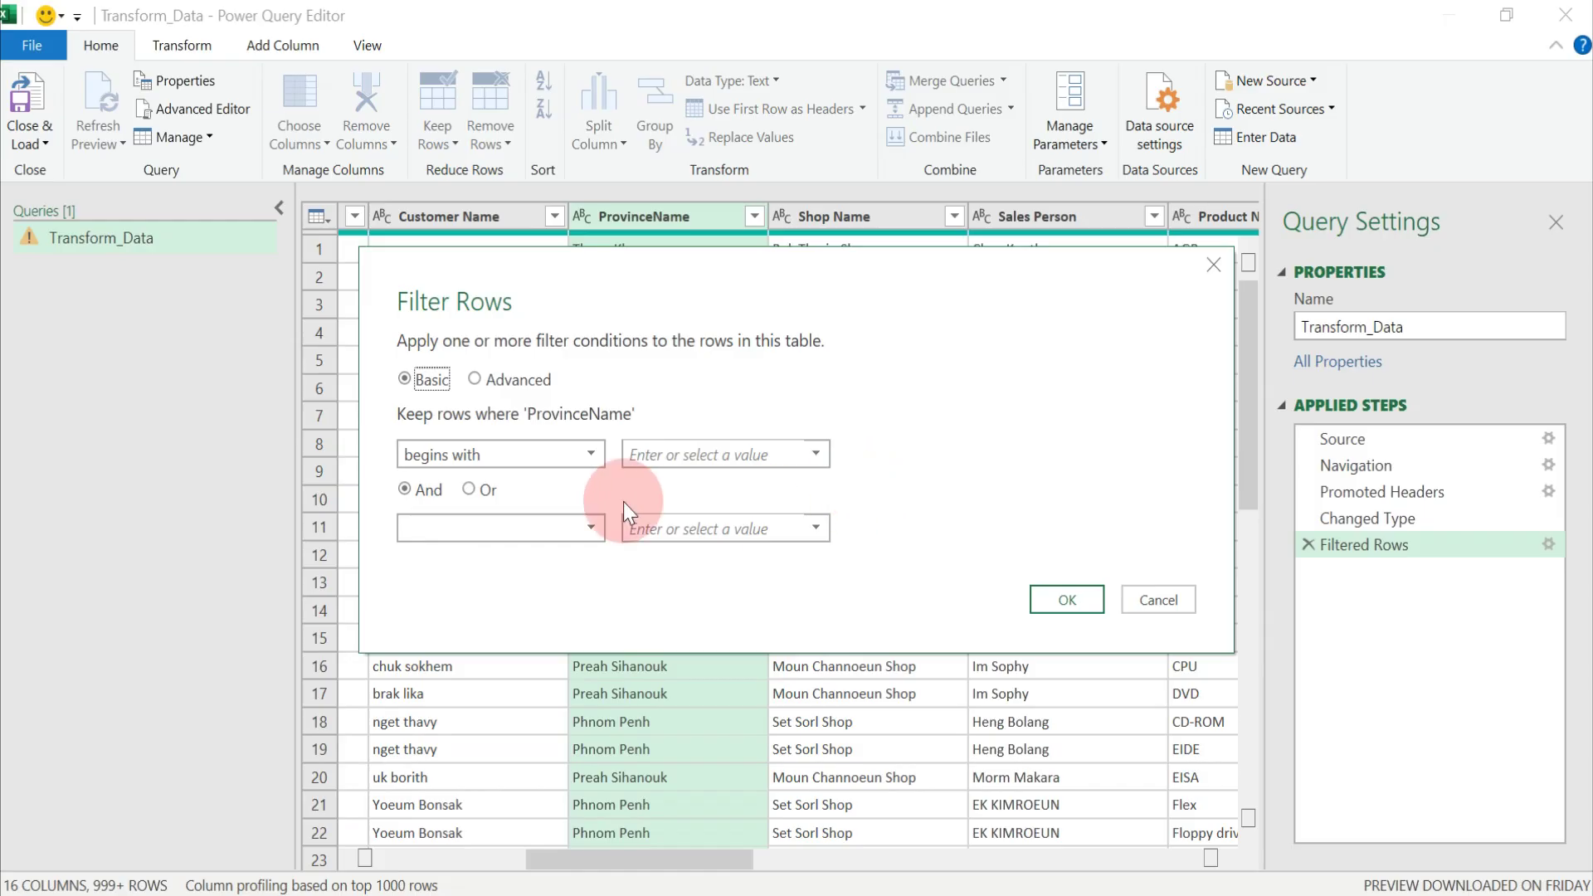
left_click_drag(682, 286, 719, 286)
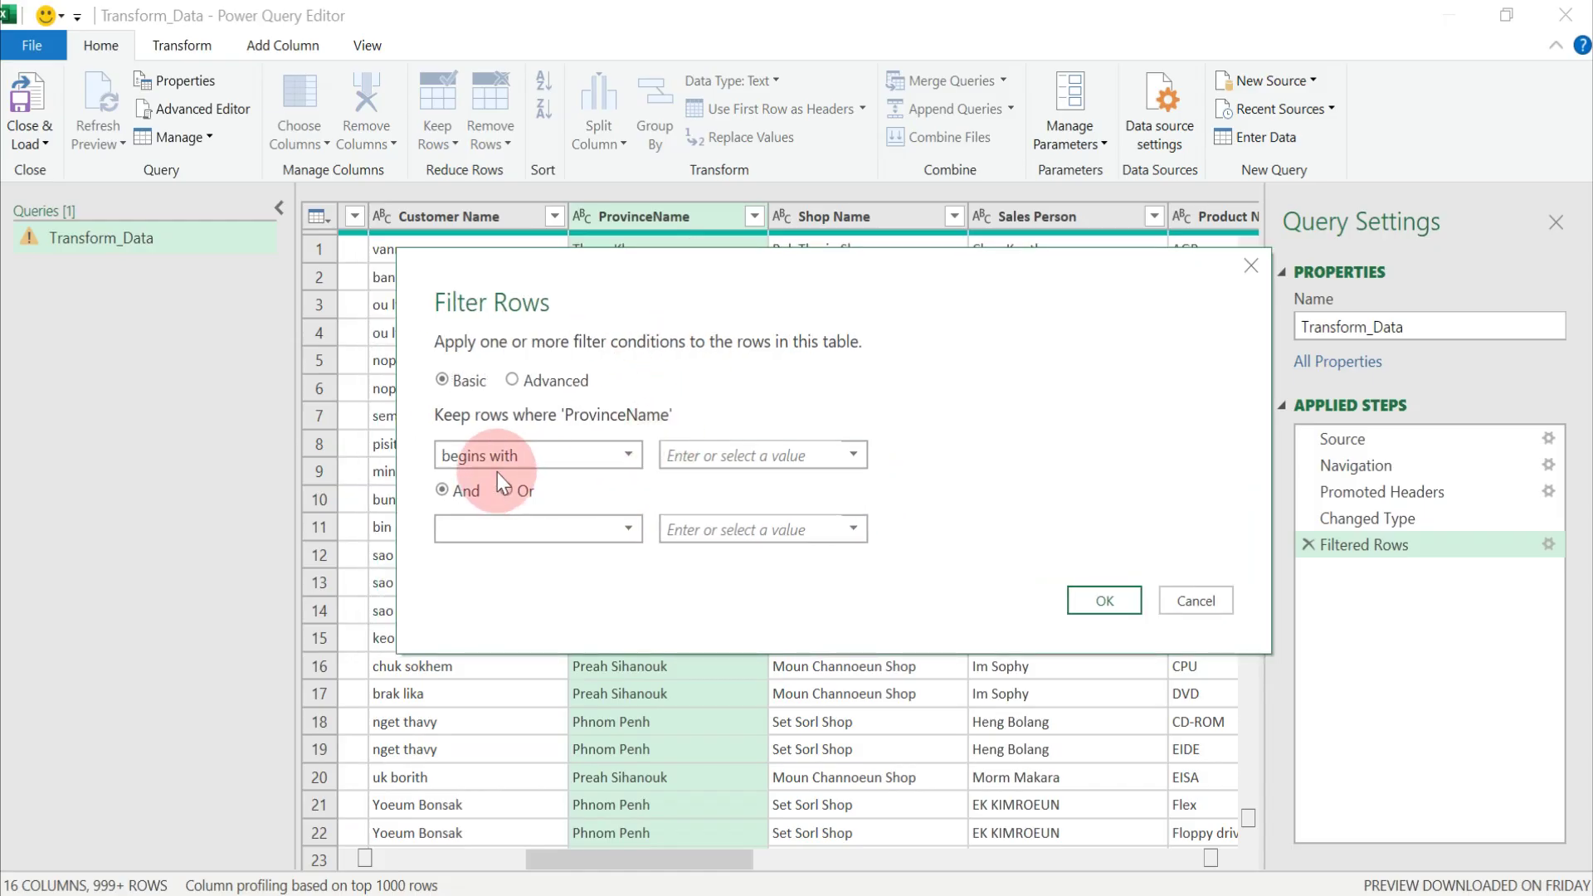
left_click(670, 466)
left_click(676, 456)
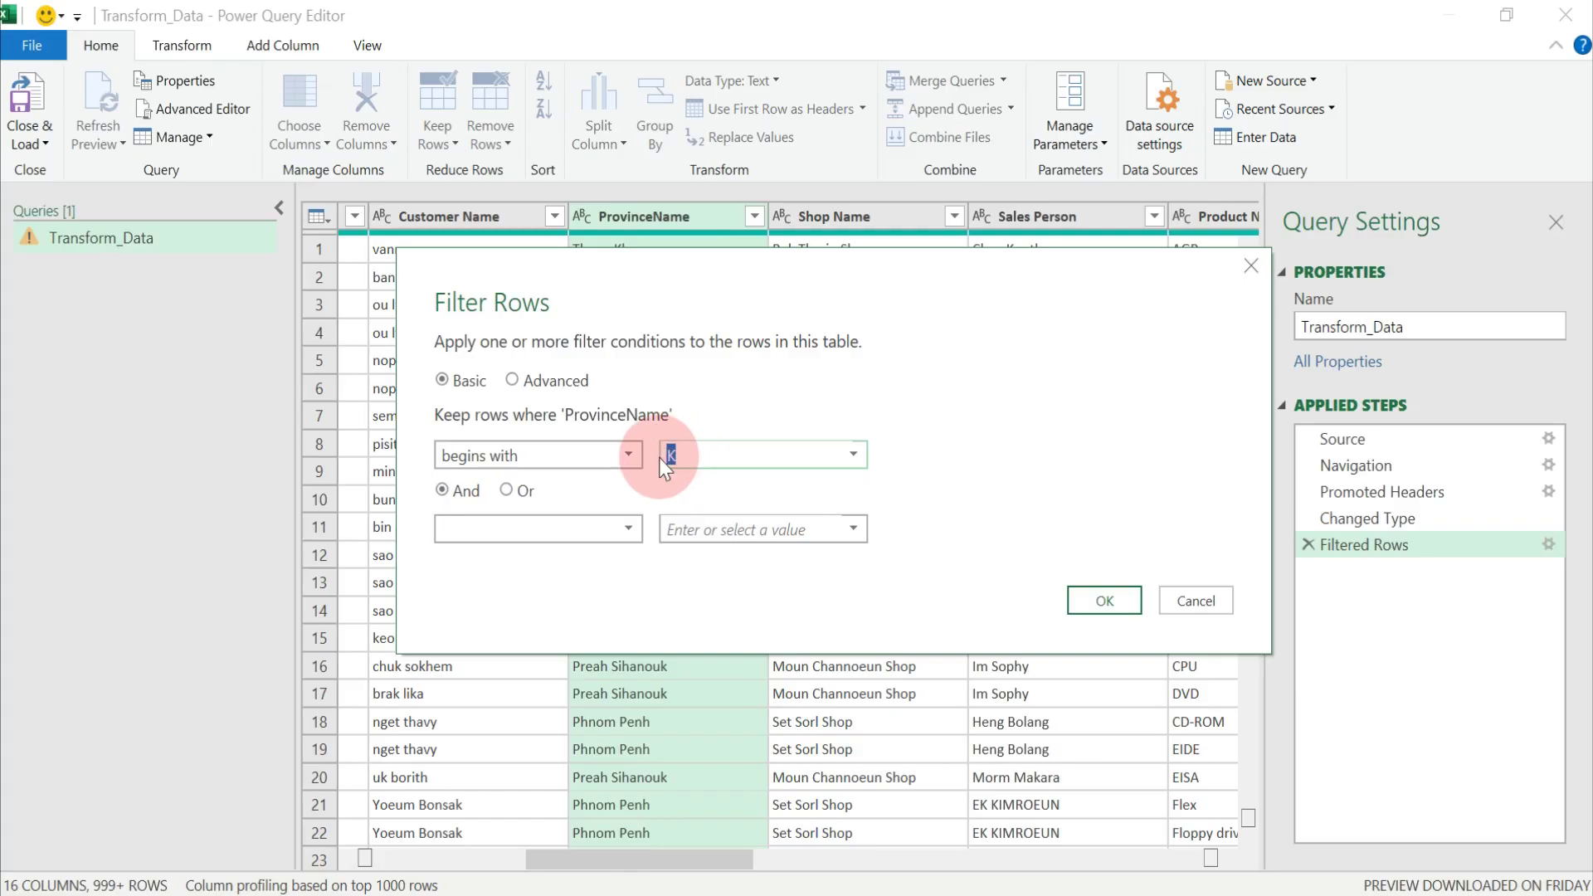
type("K")
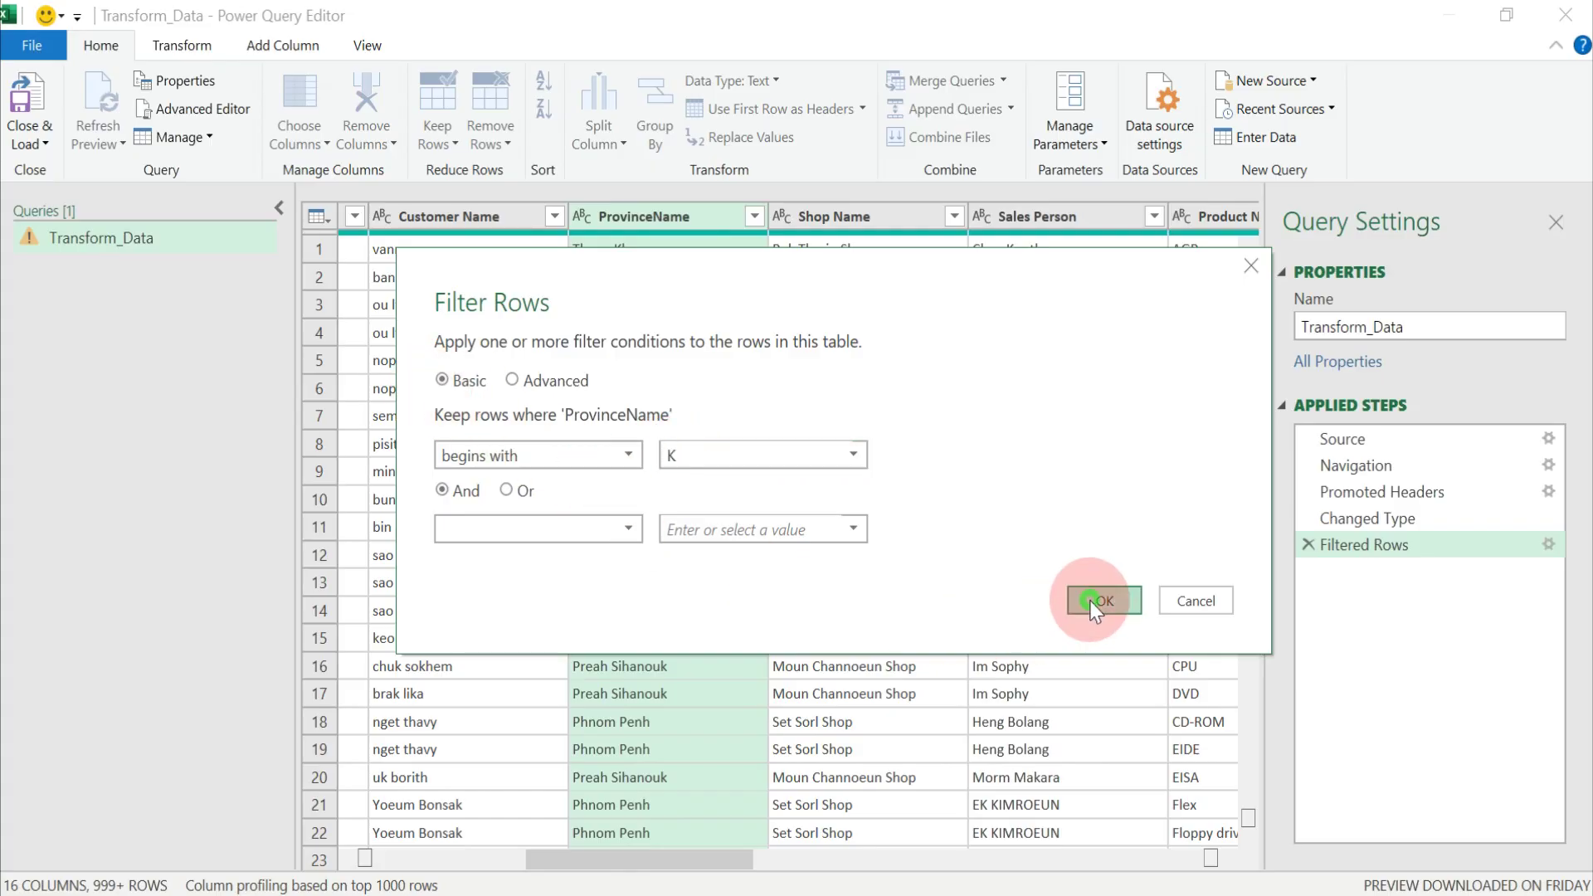
left_click(1094, 600)
- Check several of the filtered province names, then delete the begins-with filter step from the query
left_click(597, 249)
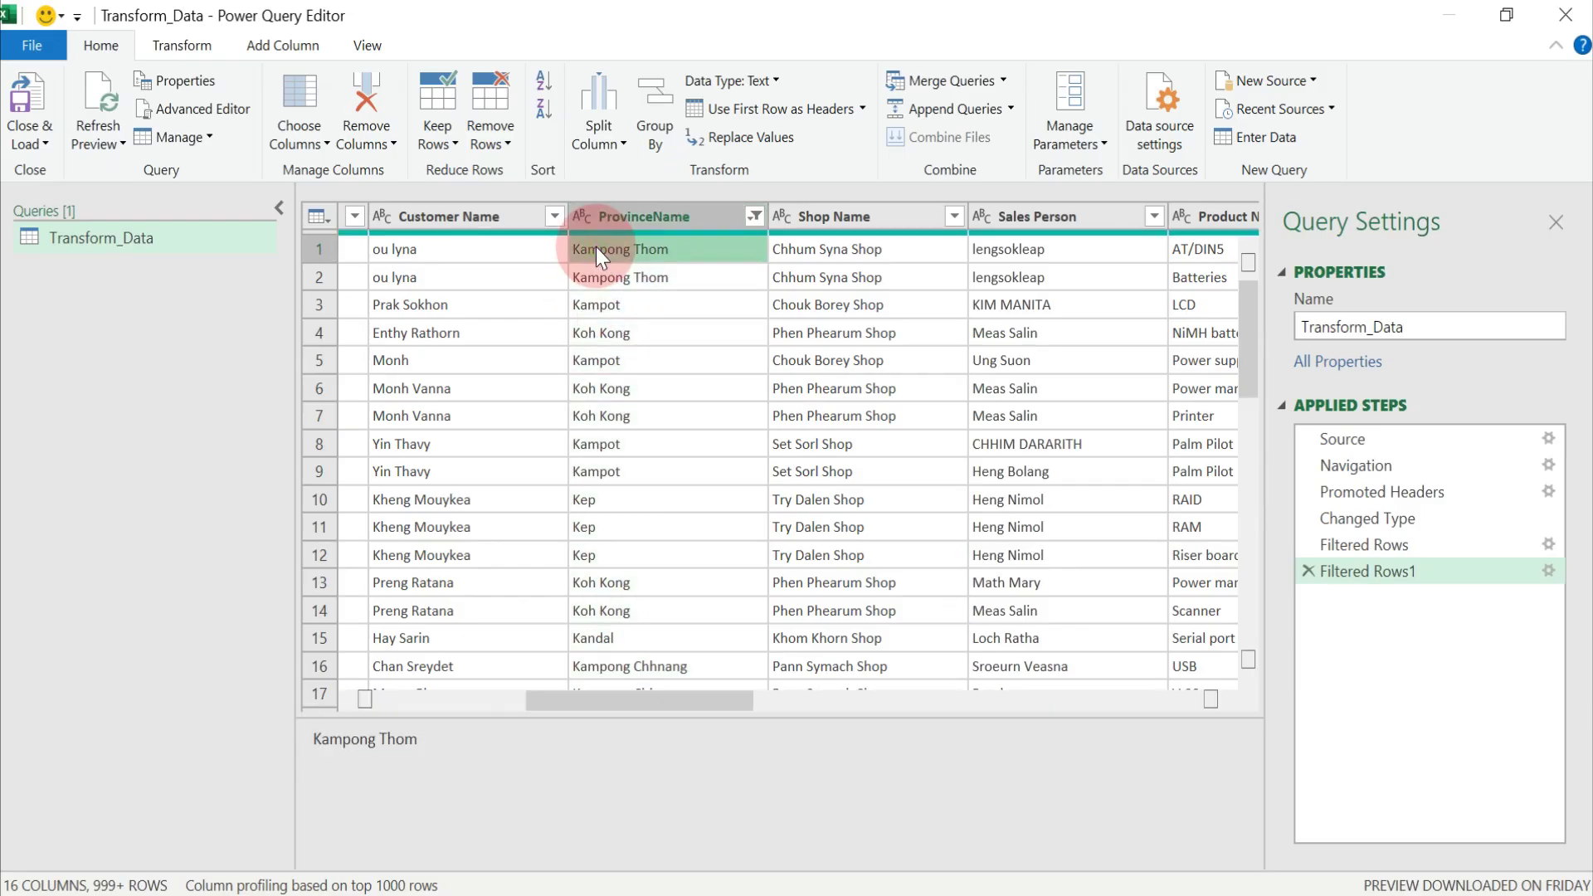
left_click(584, 415)
left_click(611, 360)
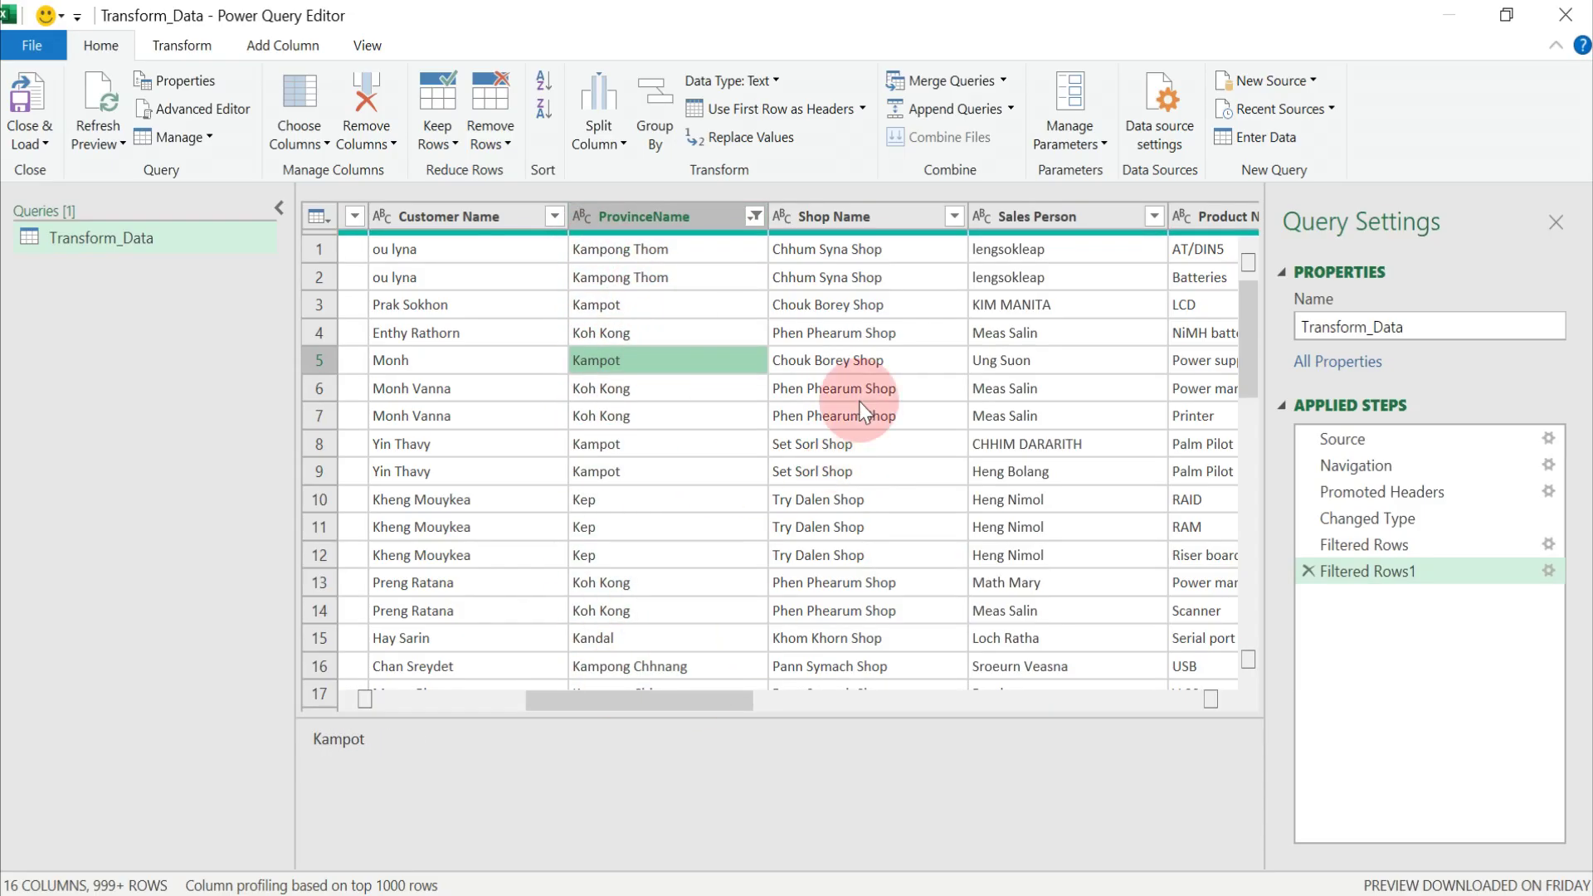
left_click(1307, 577)
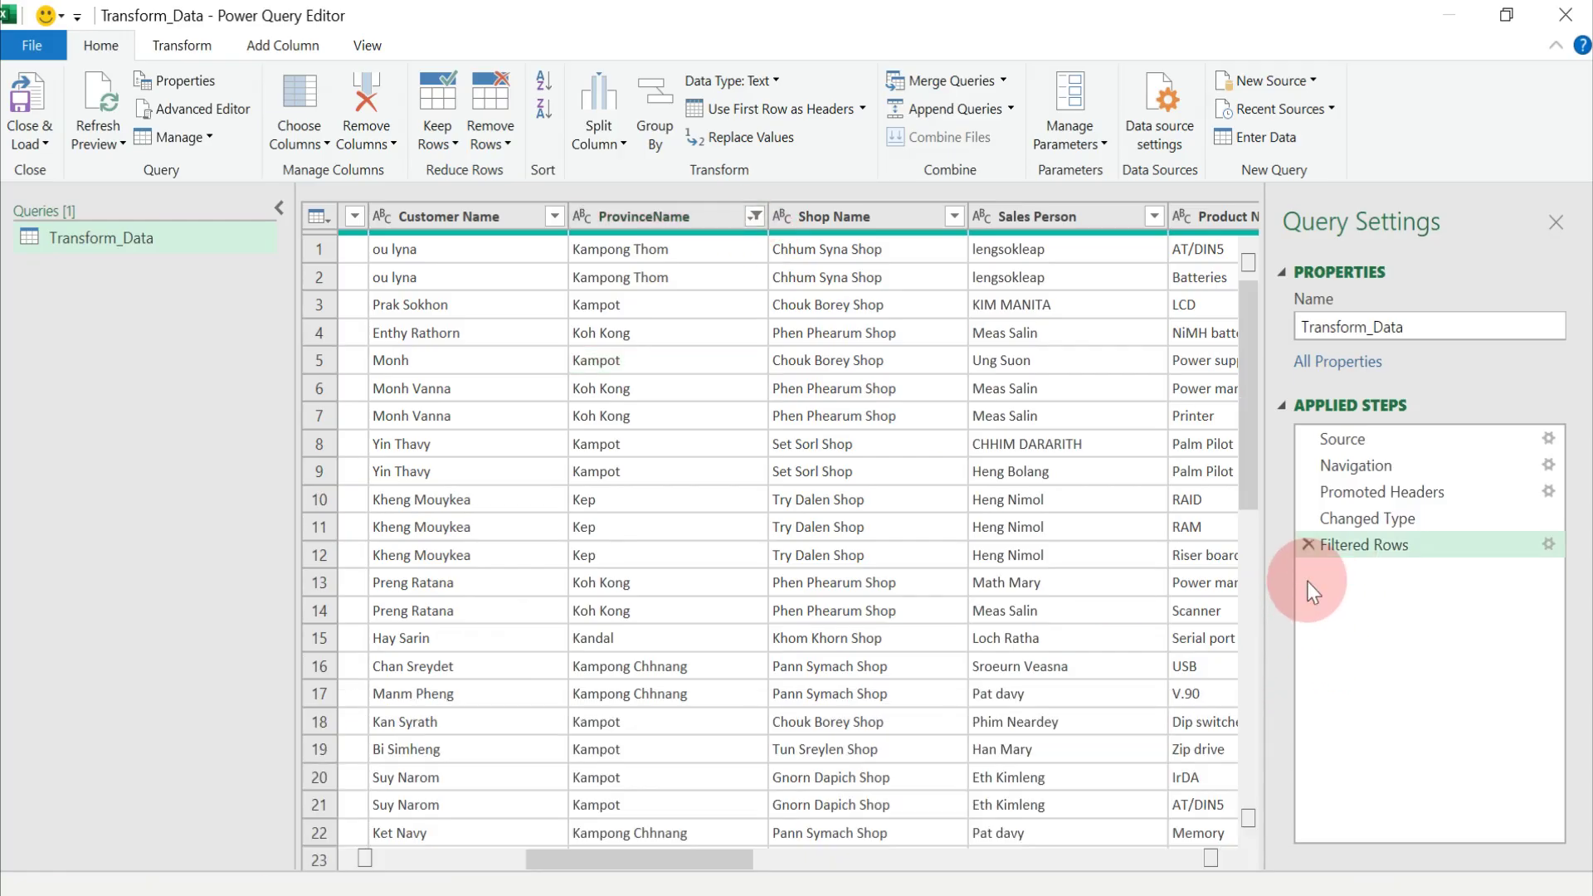
- Filter the table to the rows whose ProvinceName contains Kep
left_click(755, 217)
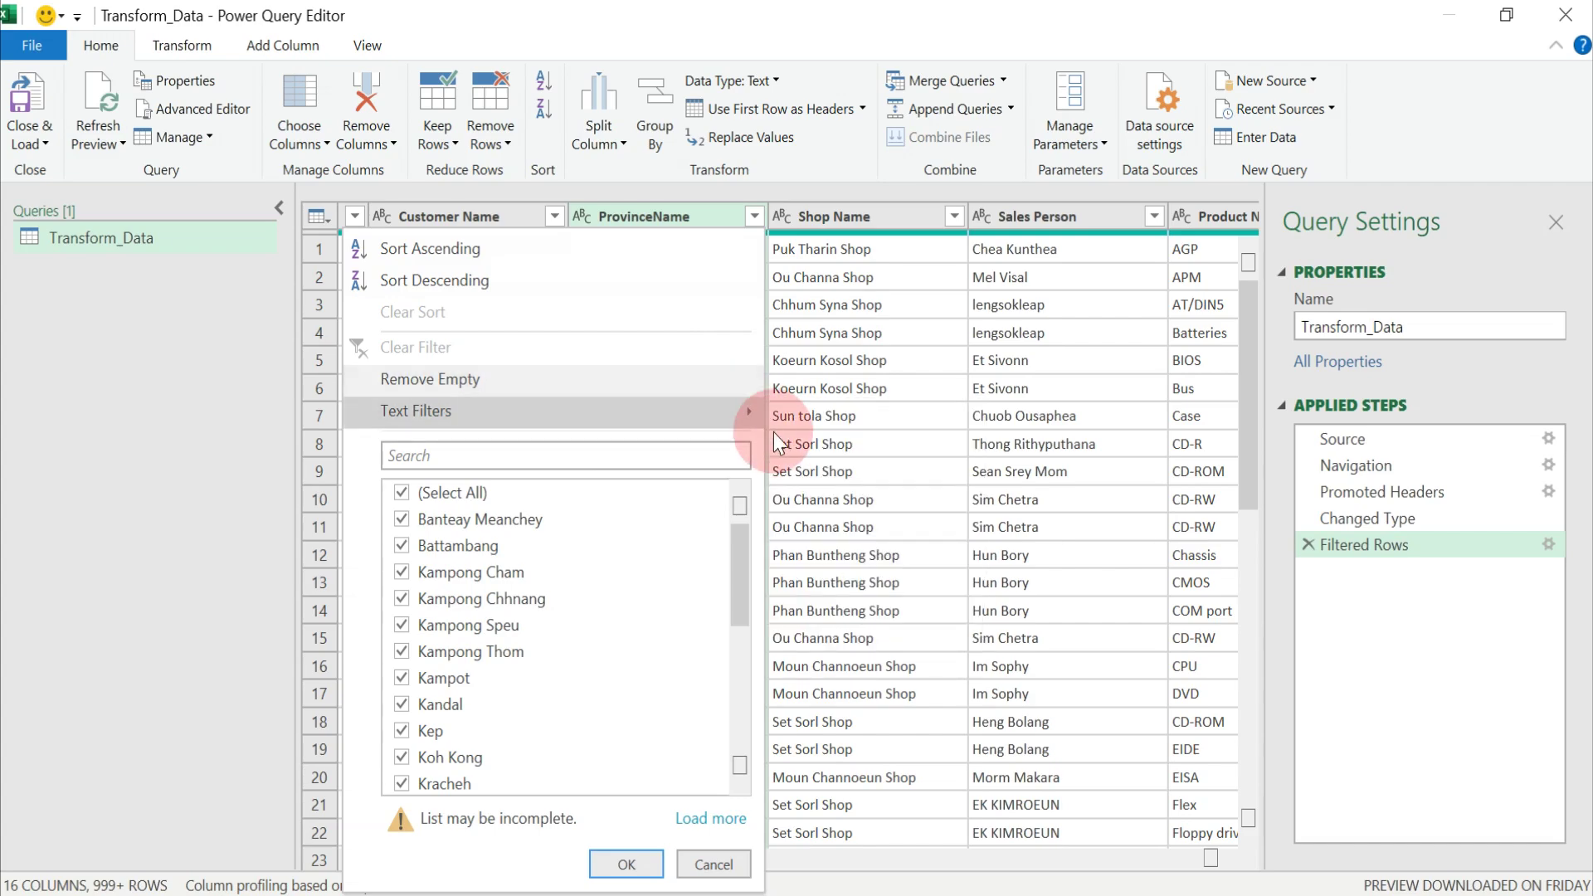
mouse_move(738, 408)
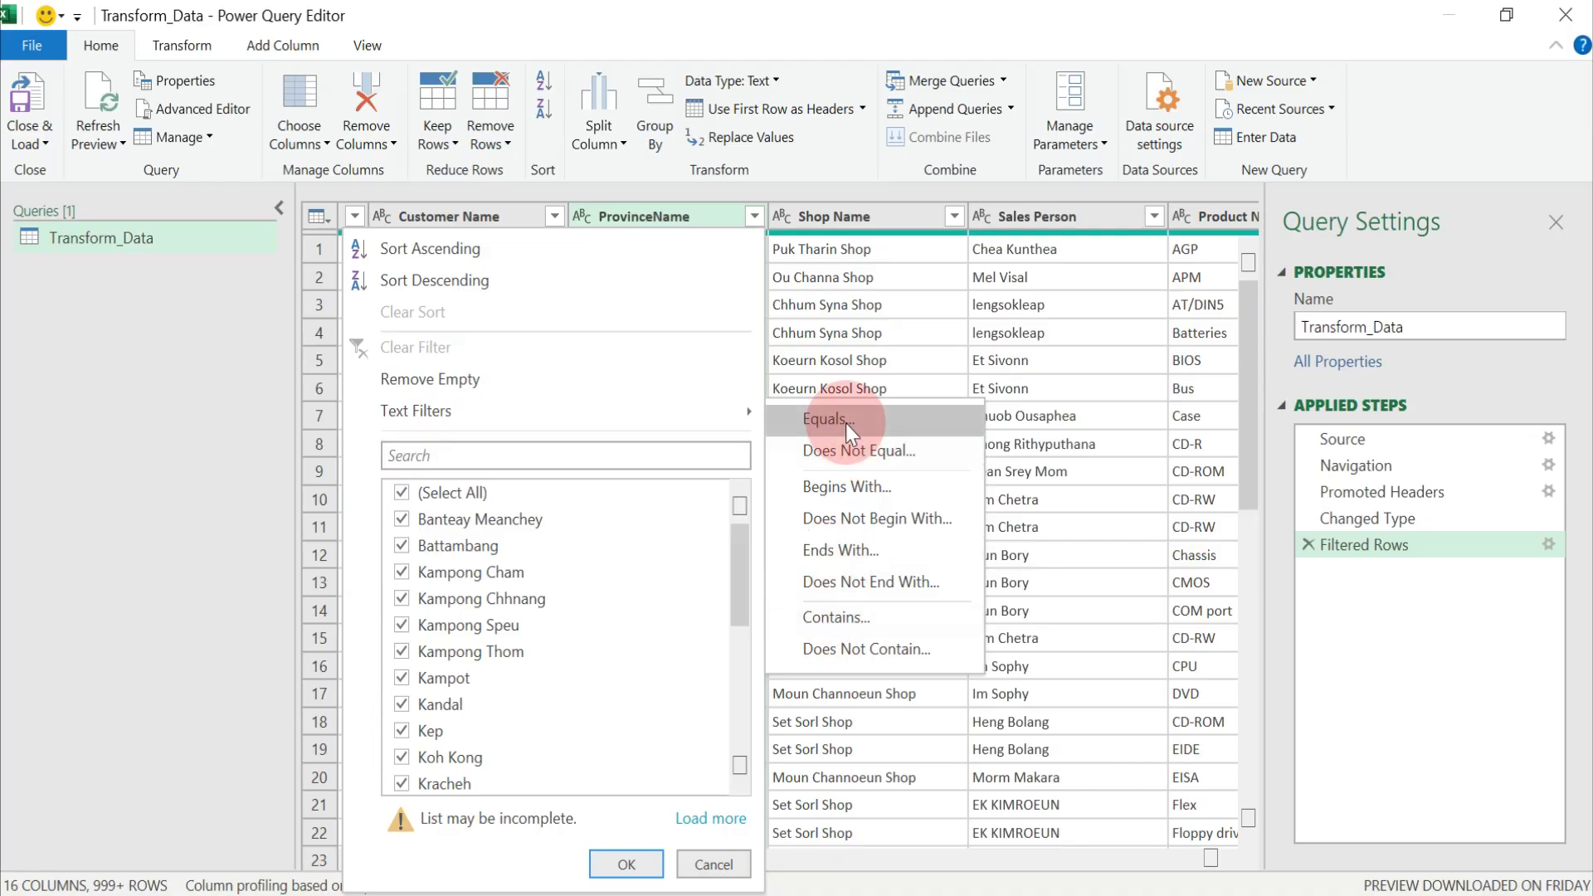
left_click(824, 626)
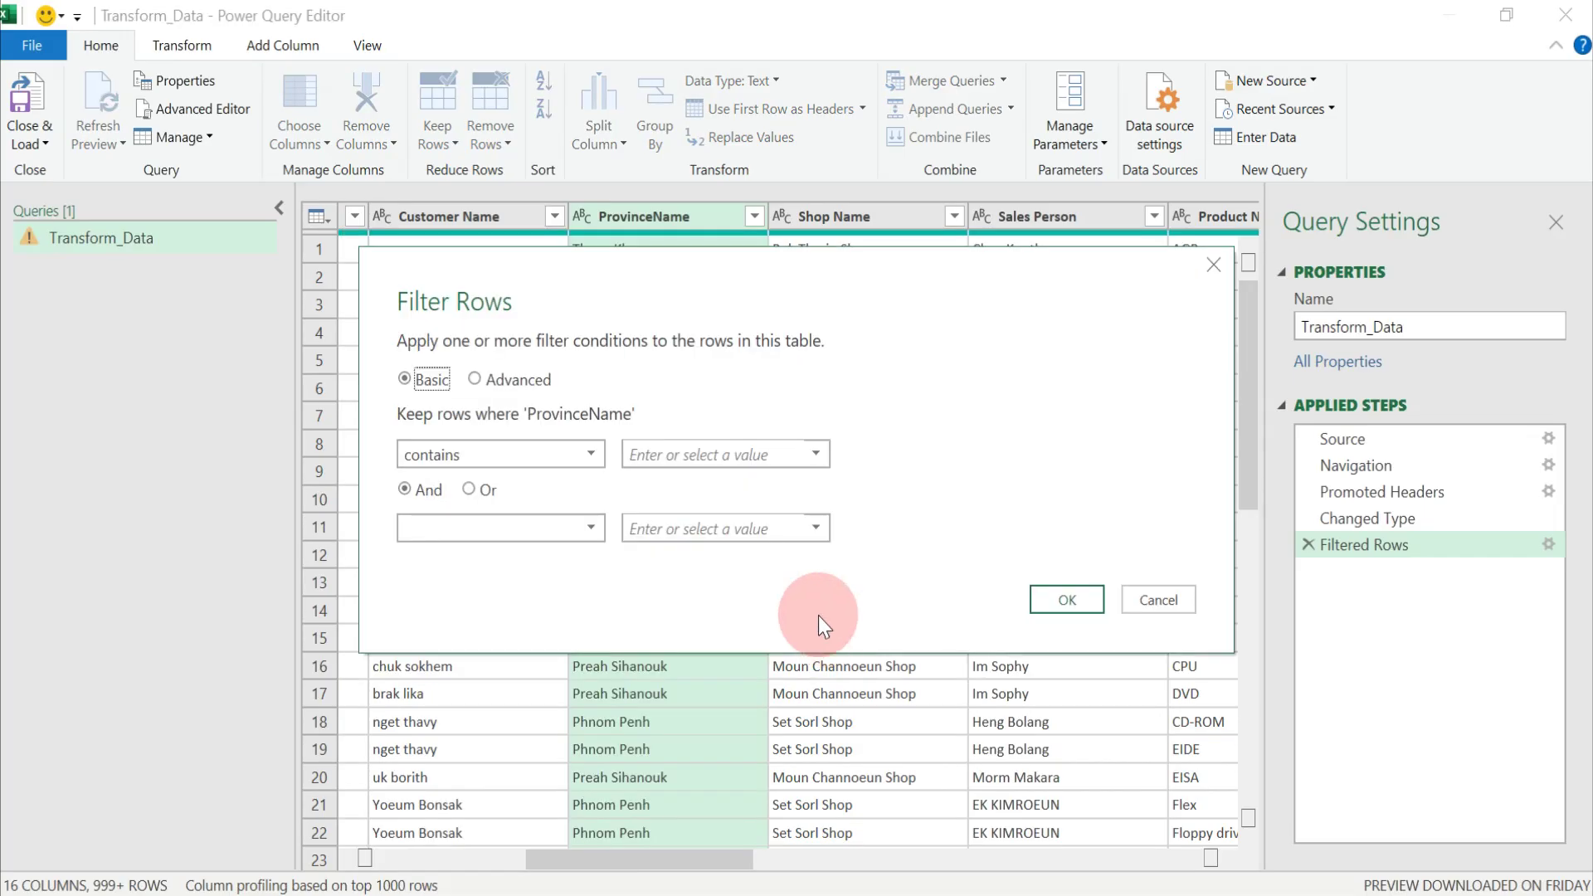
left_click(579, 462)
left_click(817, 453)
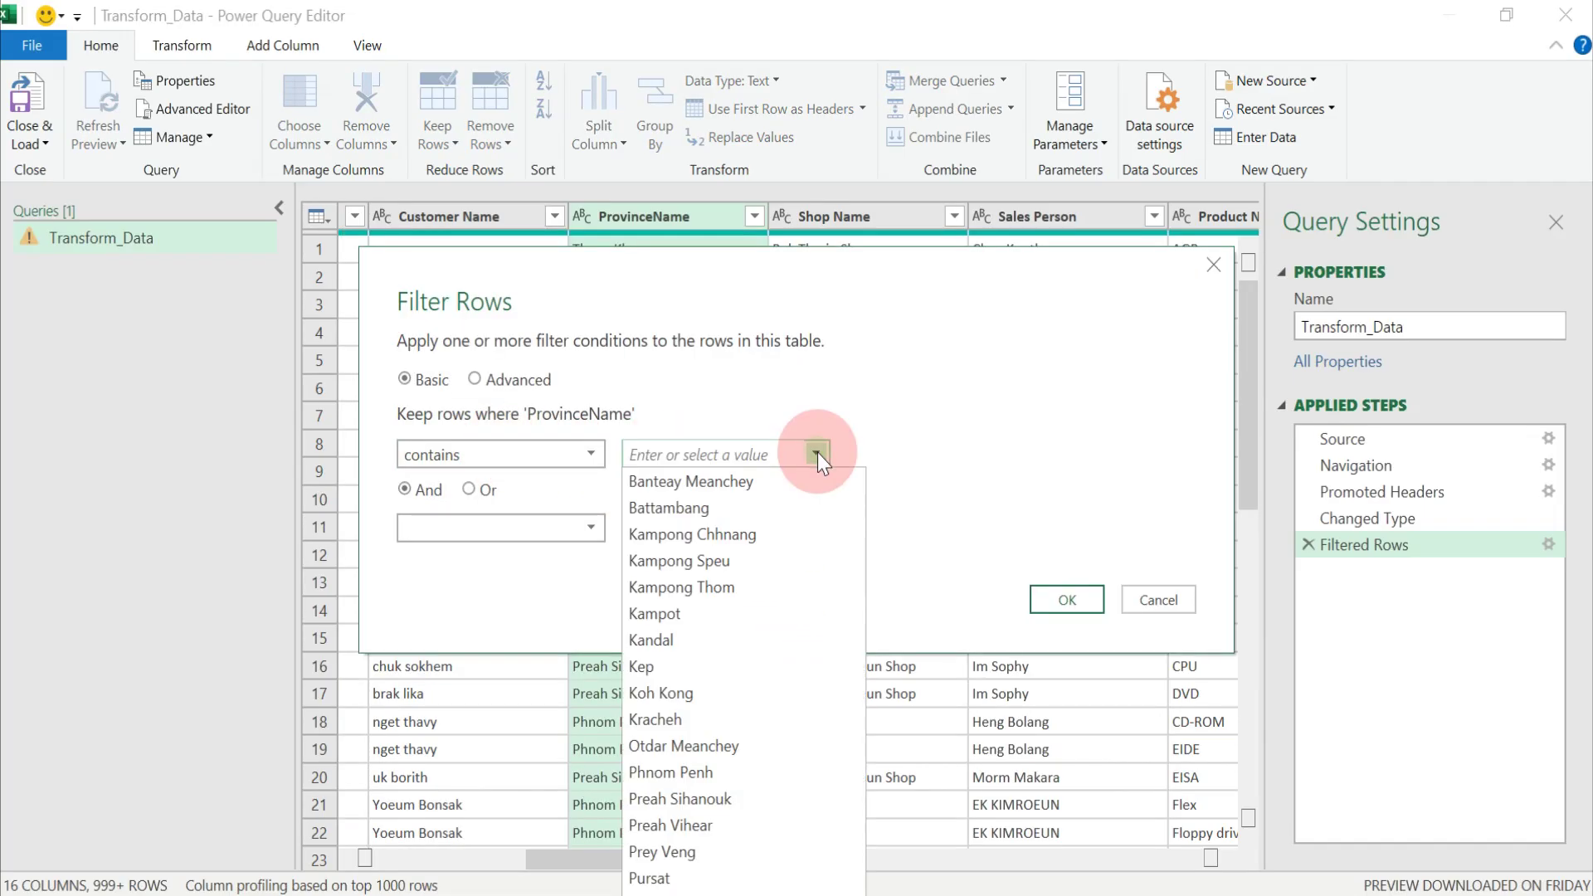
left_click(660, 657)
left_click(1065, 601)
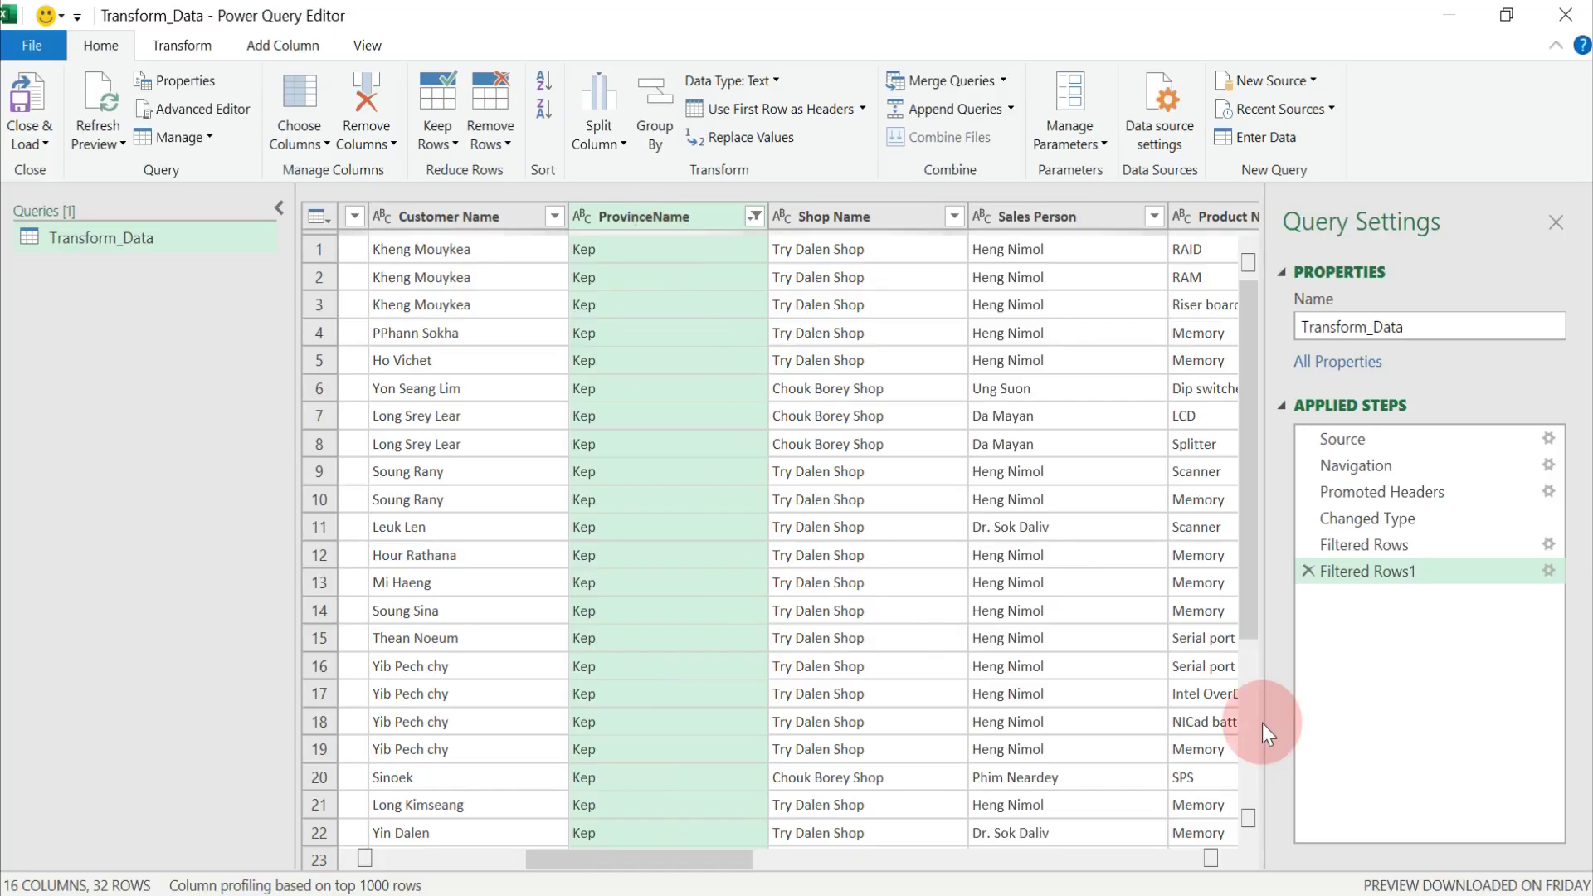
- Start another Contains filter on ProvinceName in Advanced mode, with Kep as the first clause's value
left_click(755, 216)
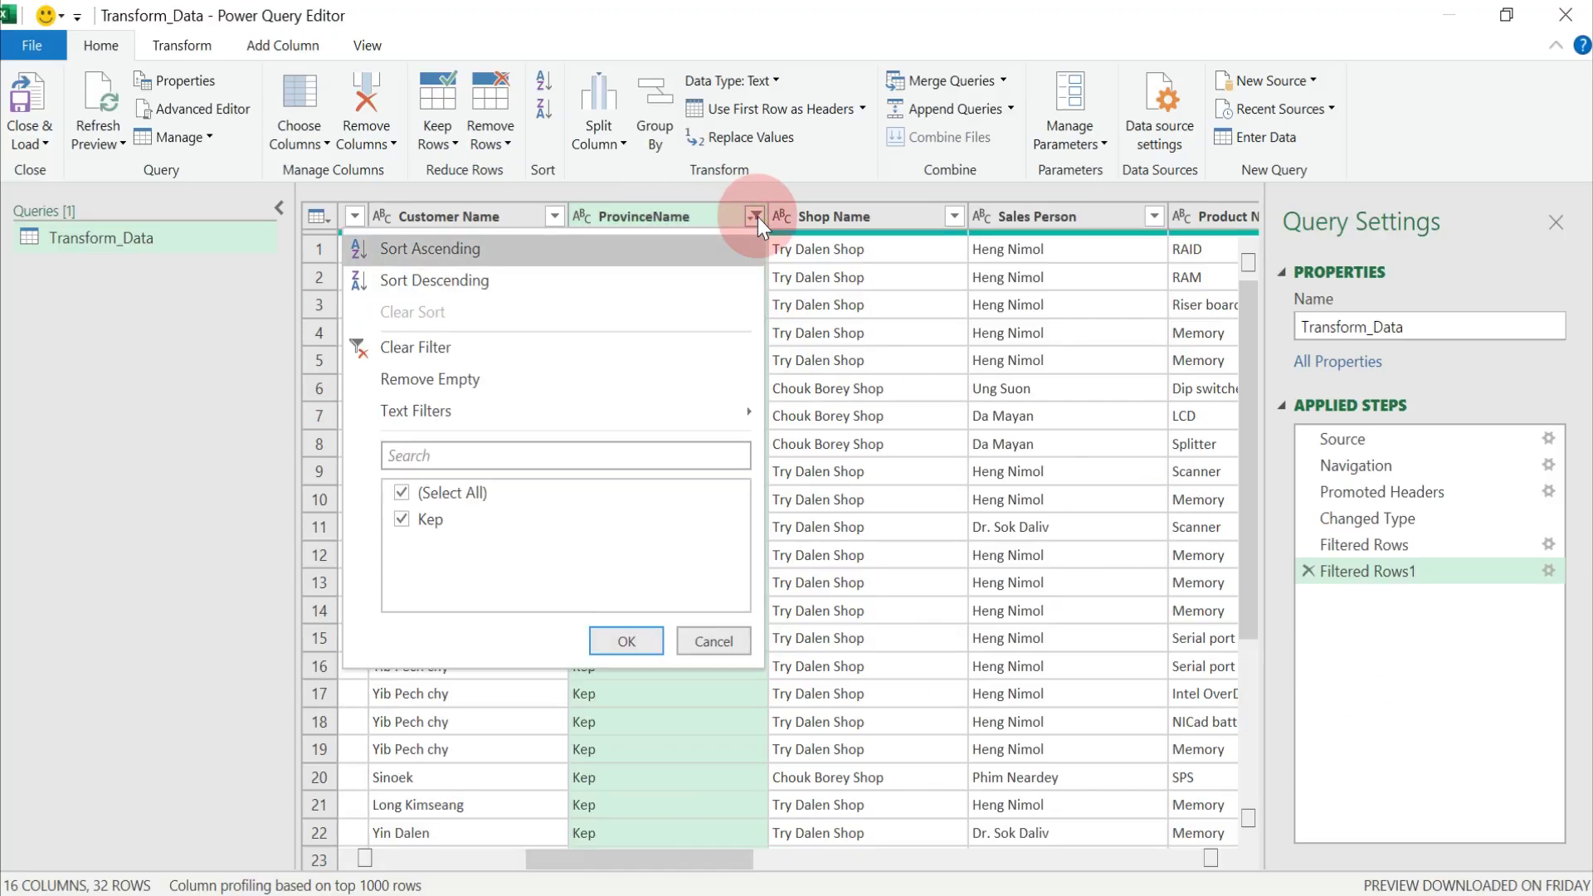
left_click(690, 415)
left_click(838, 615)
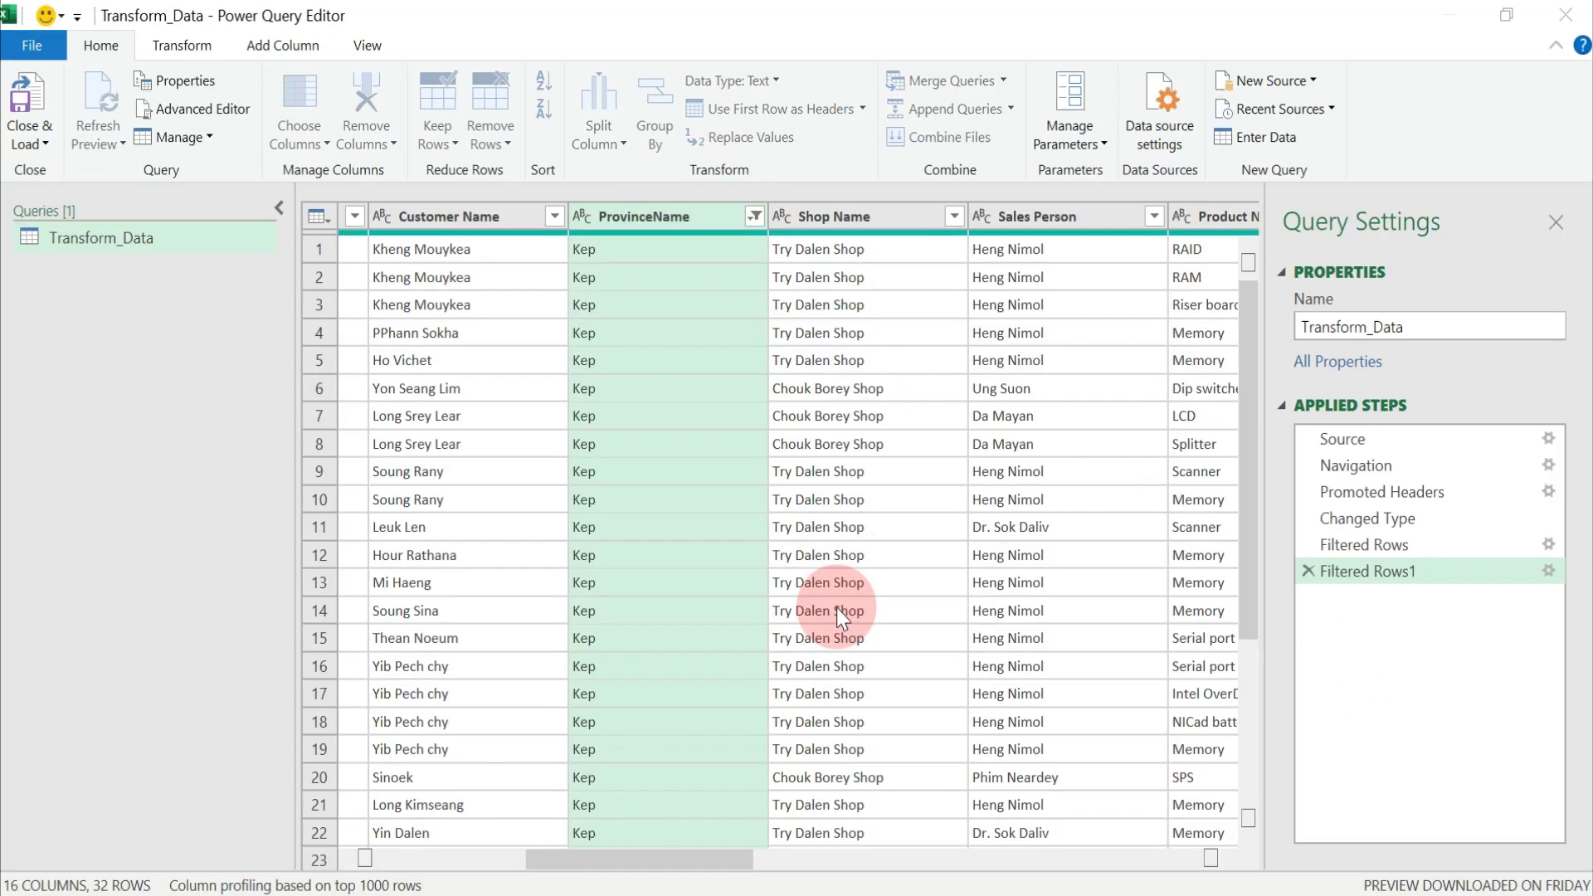
left_click(470, 387)
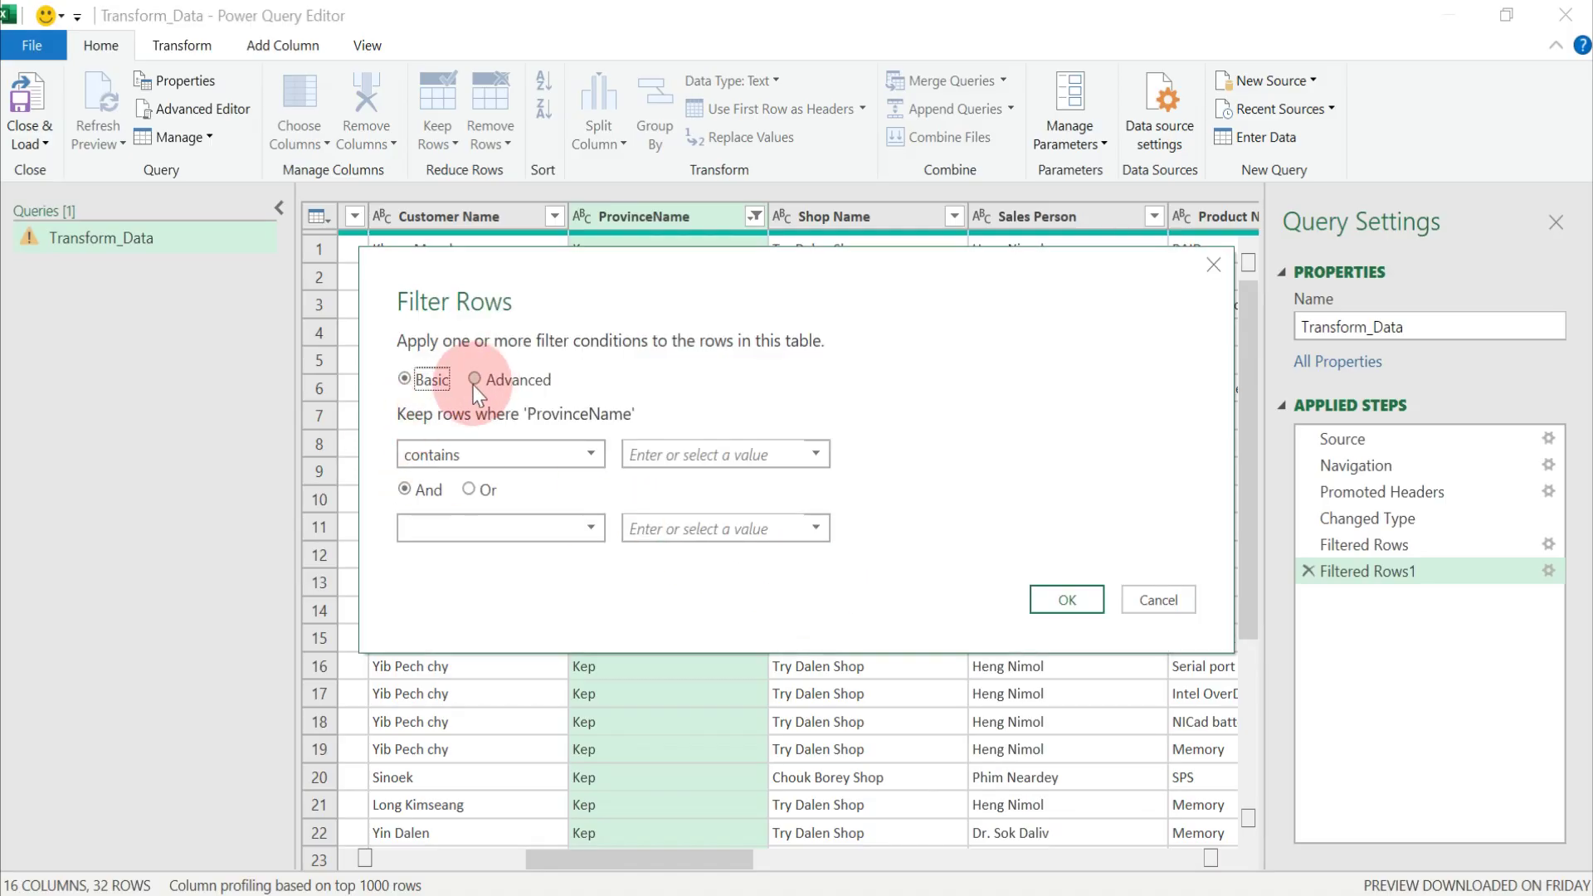
left_click(475, 383)
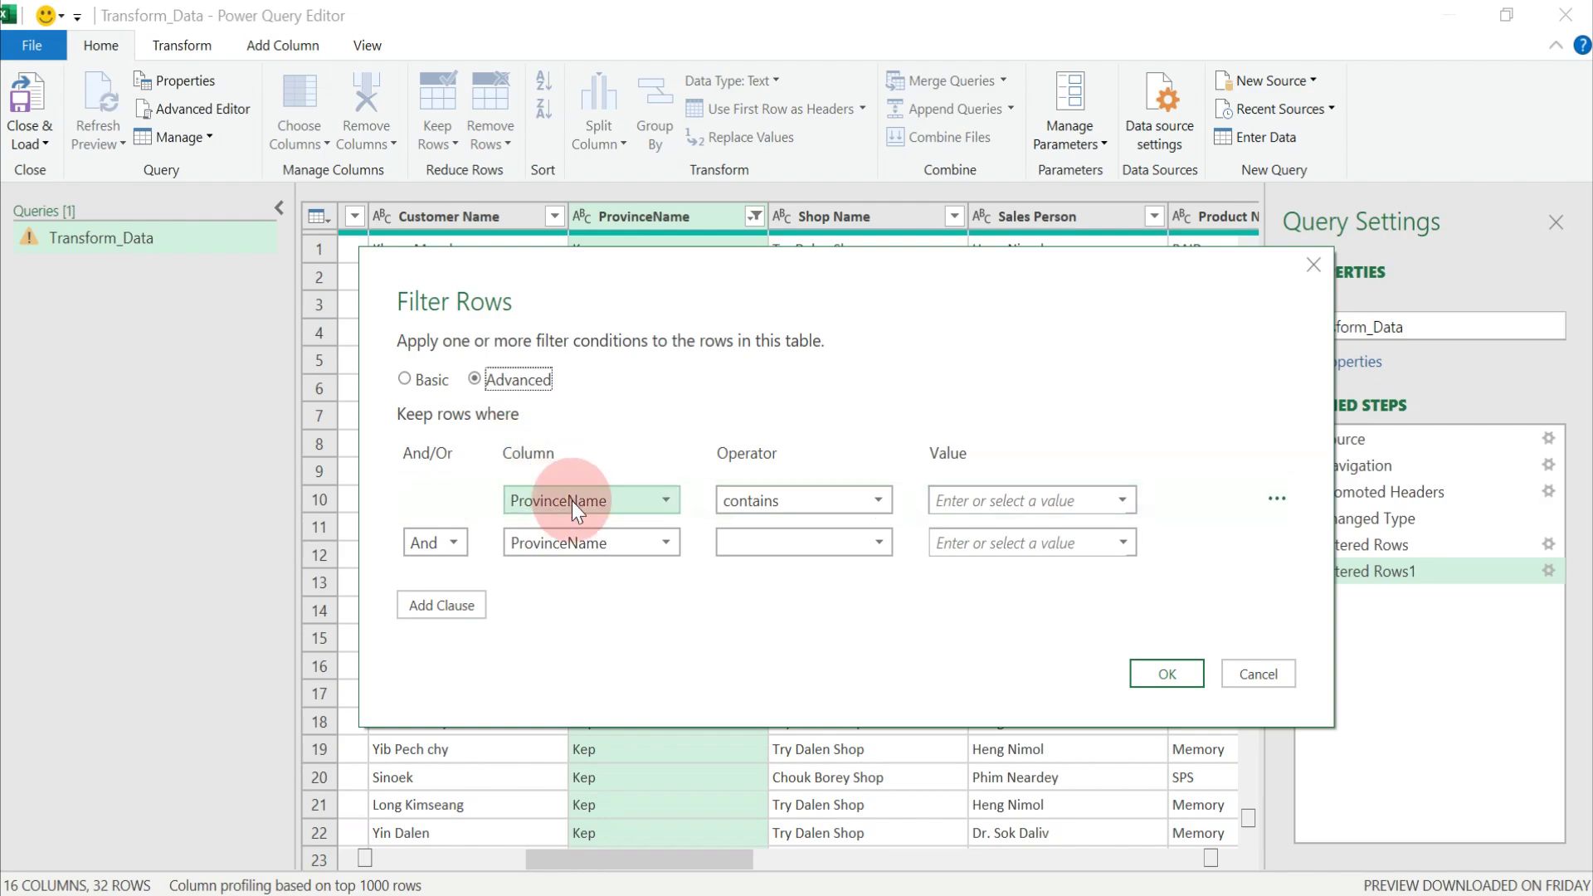
left_click(1116, 506)
left_click(1025, 529)
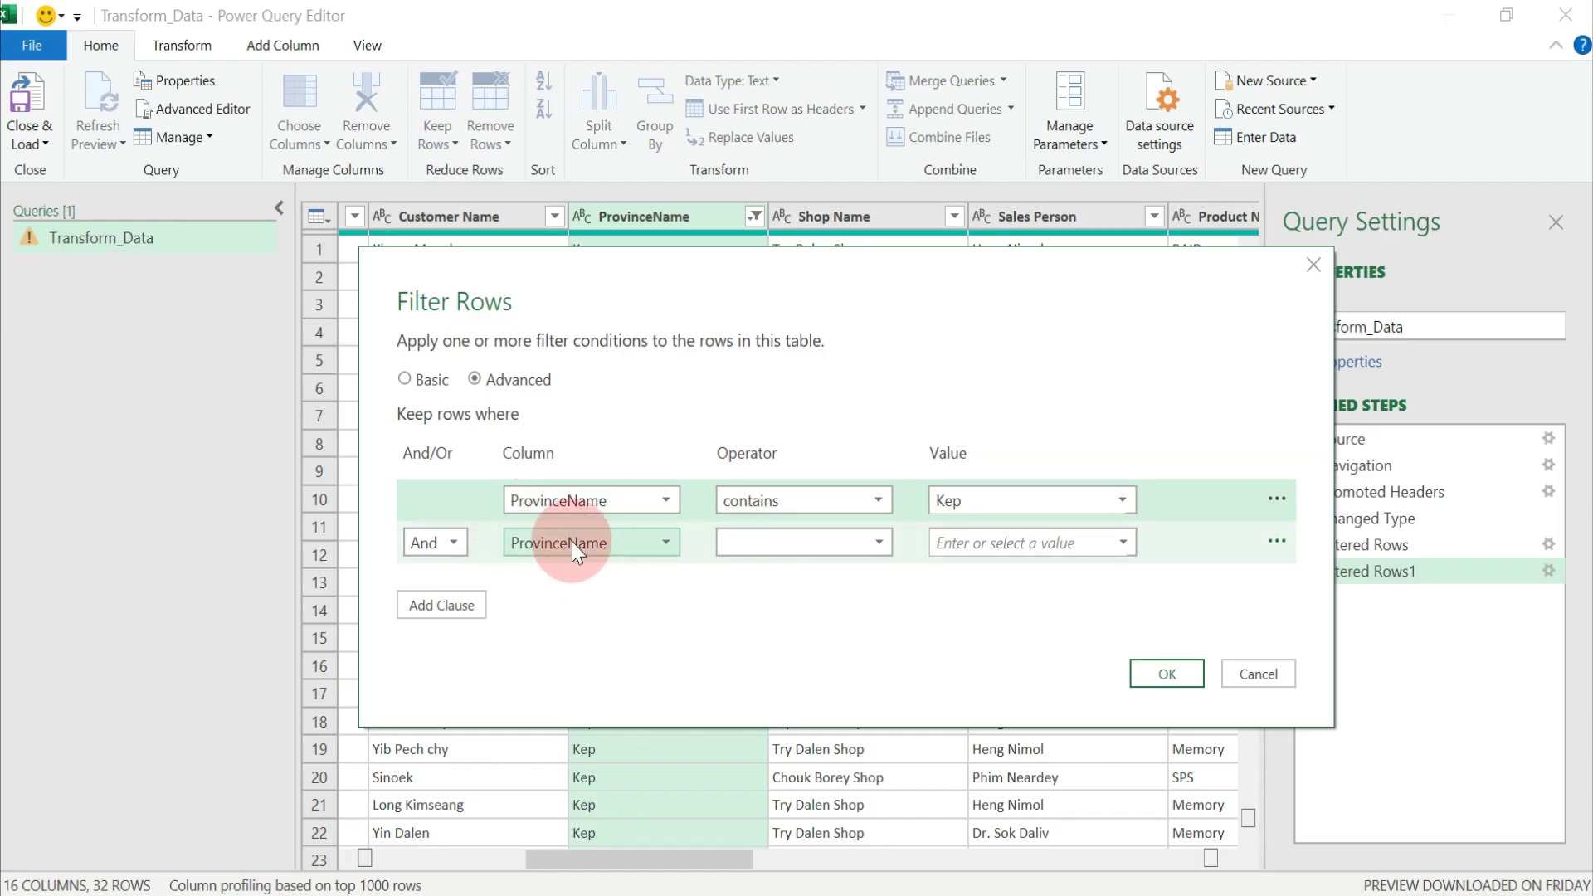
- Define the second And clause as Shop Name contains Chouk Borey Shop and apply the advanced filter
left_click(876, 550)
left_click(770, 738)
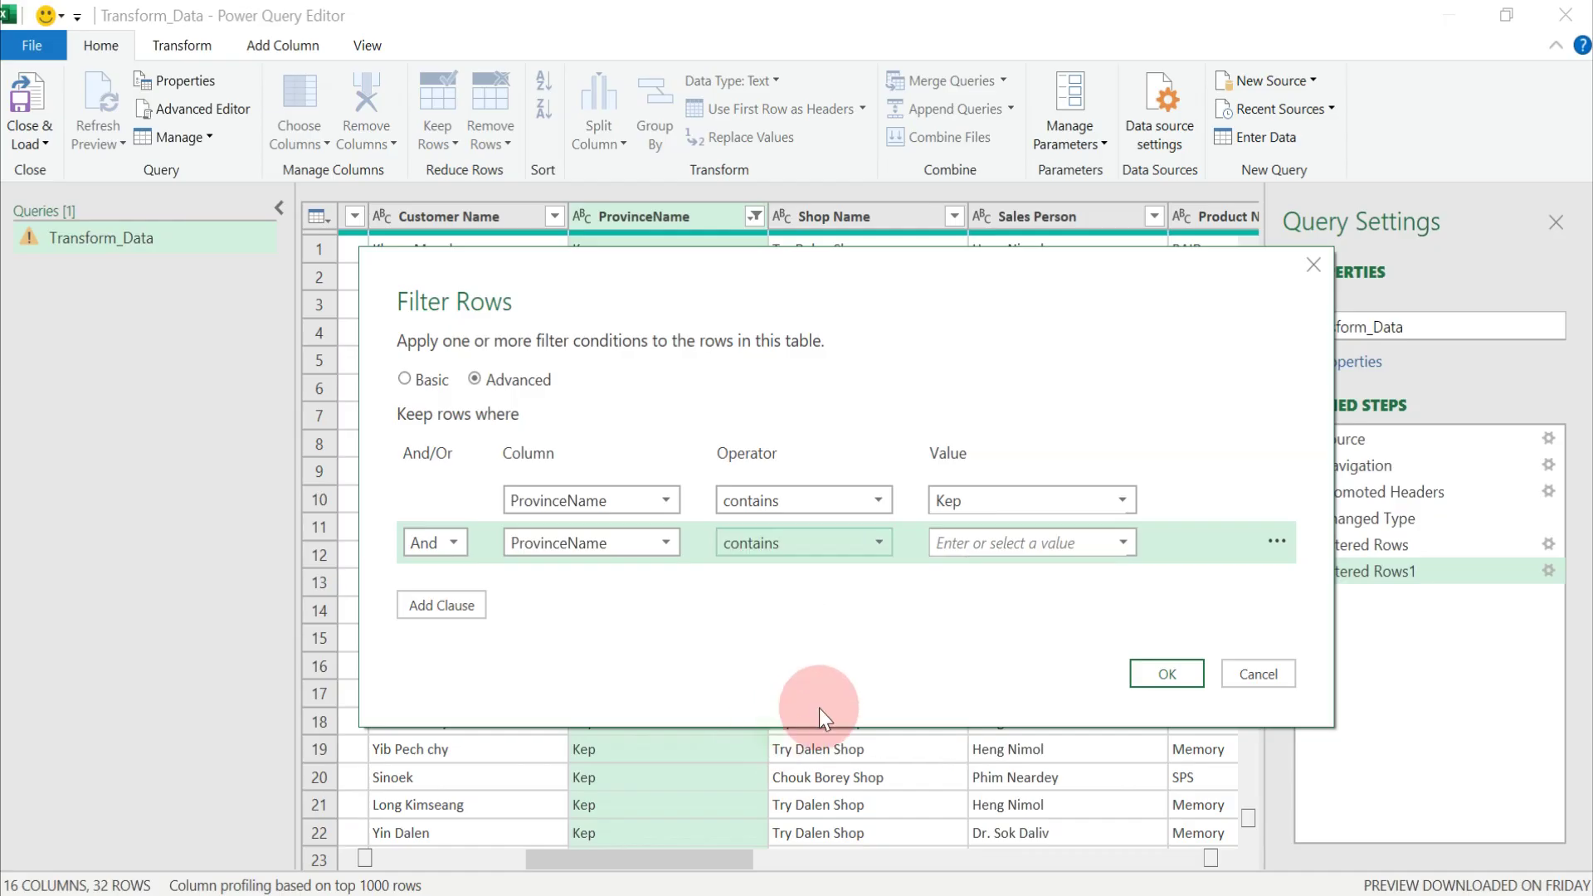
left_click(1120, 547)
left_click(1124, 547)
left_click(1126, 548)
left_click(846, 597)
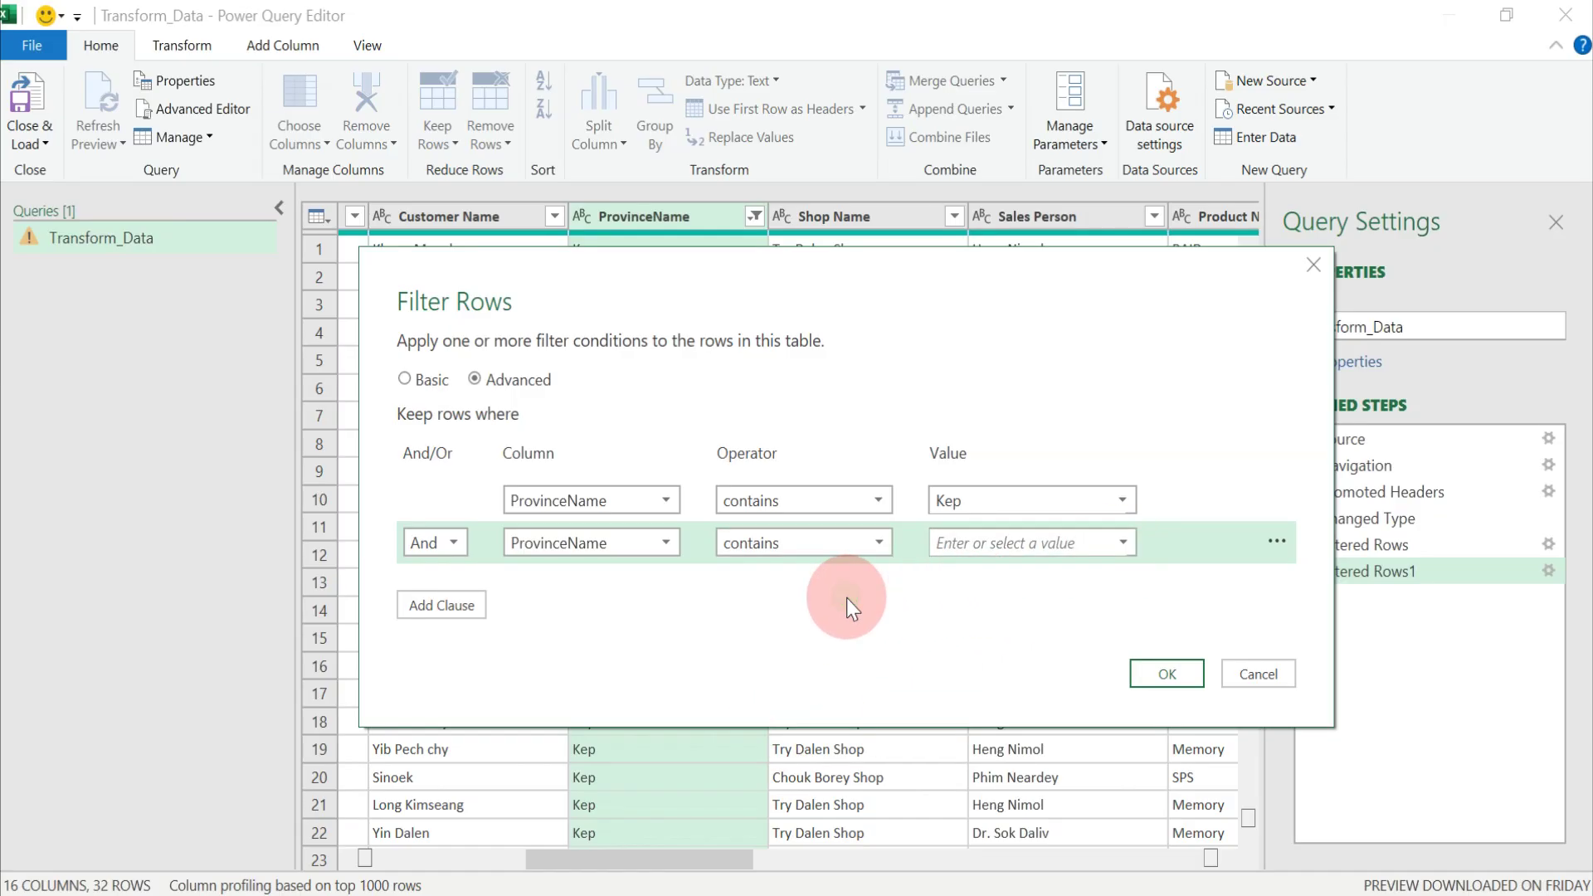
left_click(612, 544)
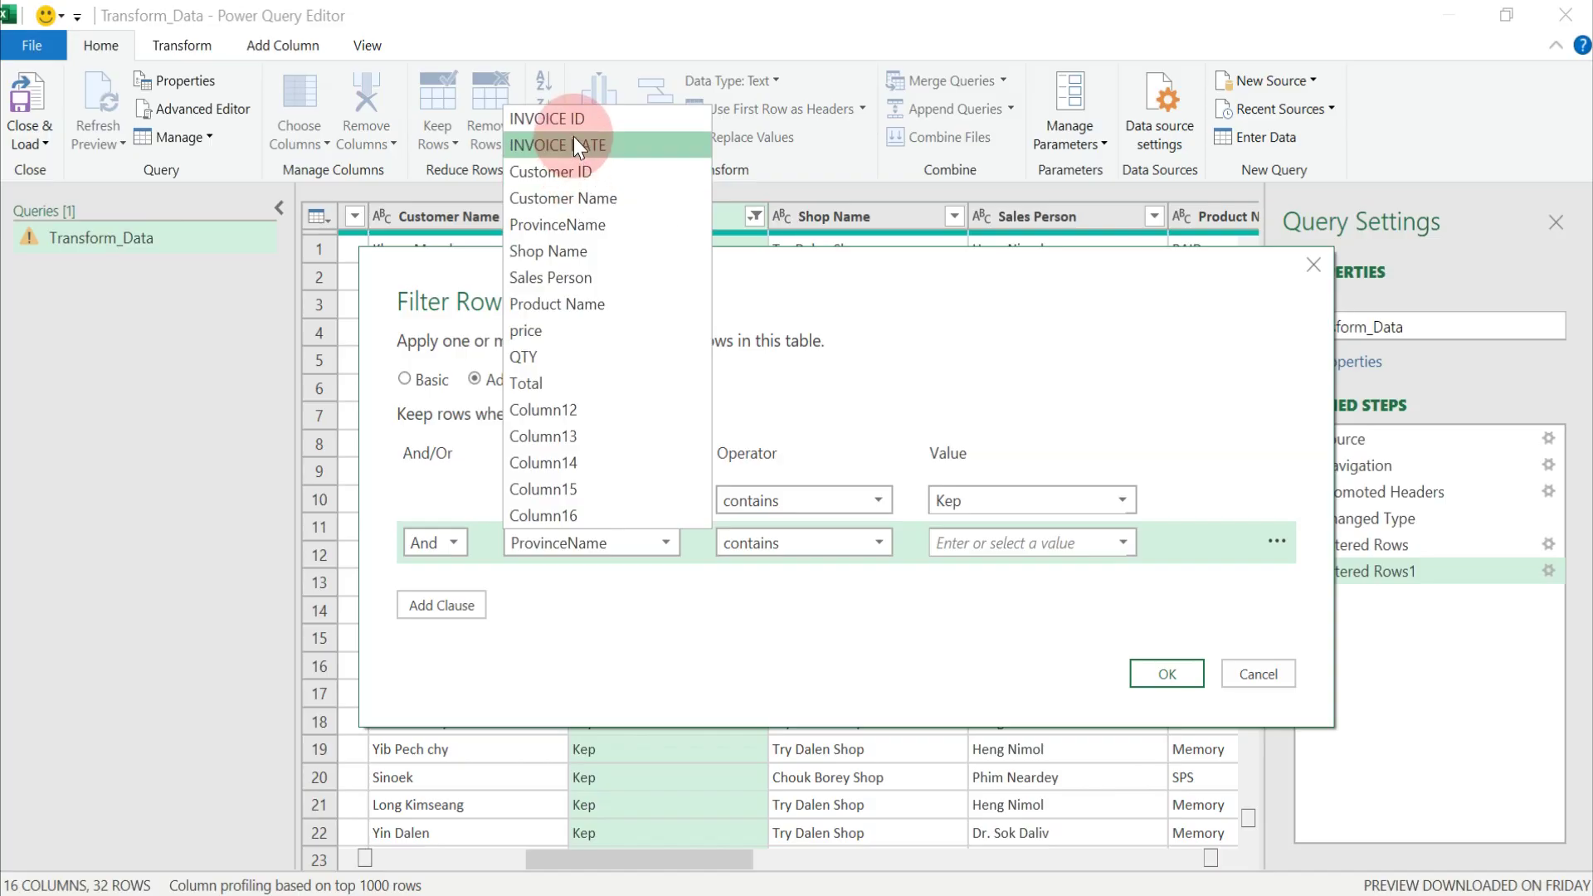
left_click(554, 250)
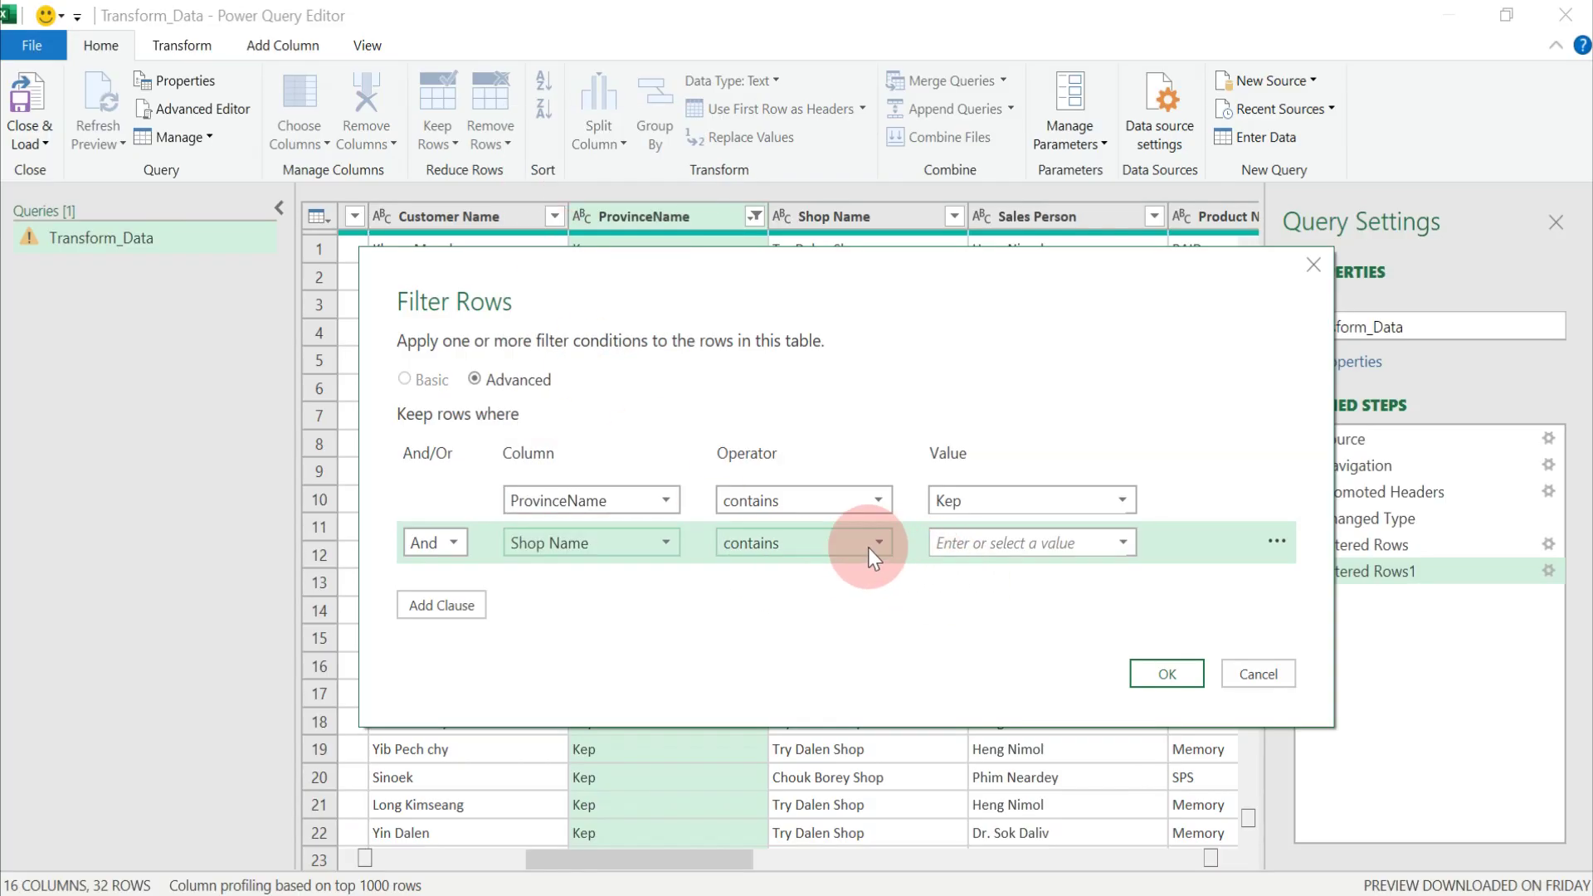
left_click(1122, 544)
left_click_drag(1078, 569, 987, 577)
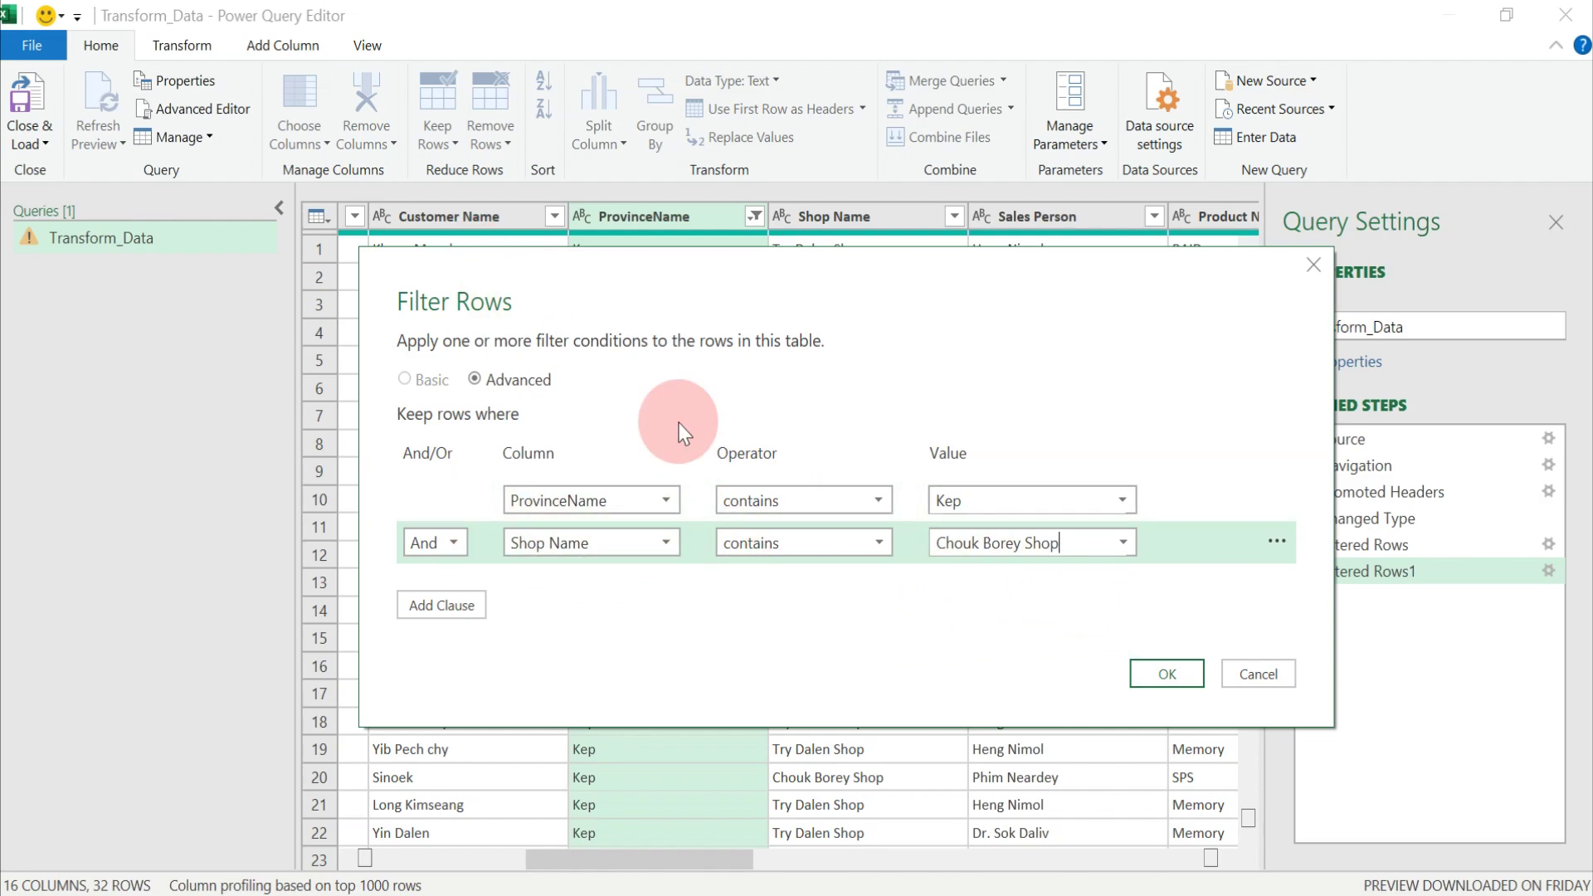
left_click(1161, 672)
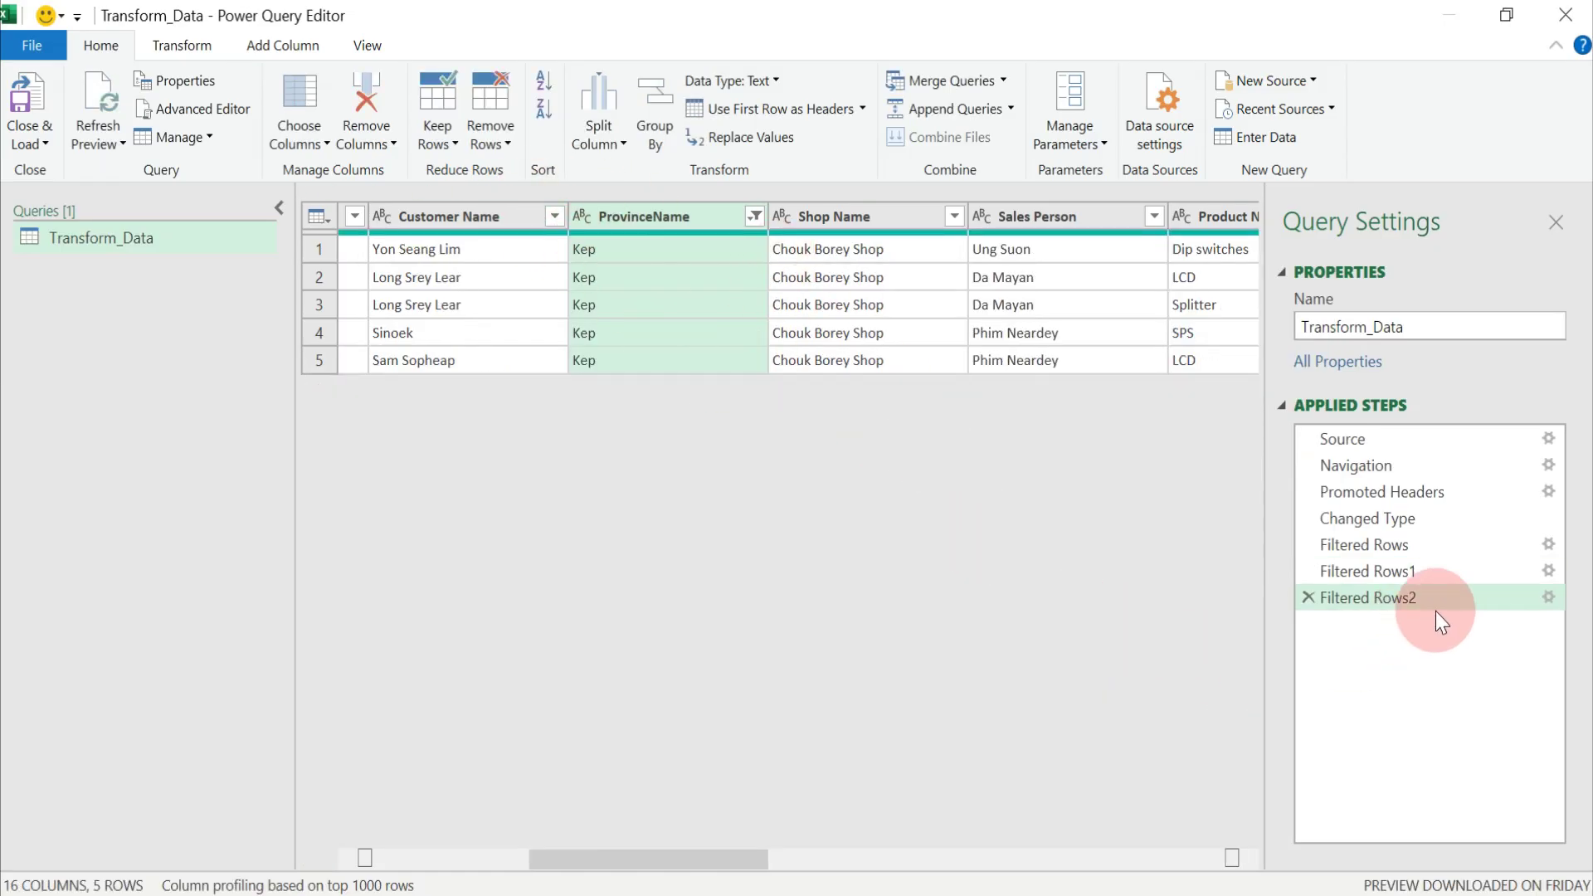
- Delete the advanced two-clause filter step and the Kep filter step from the query
left_click(1308, 598)
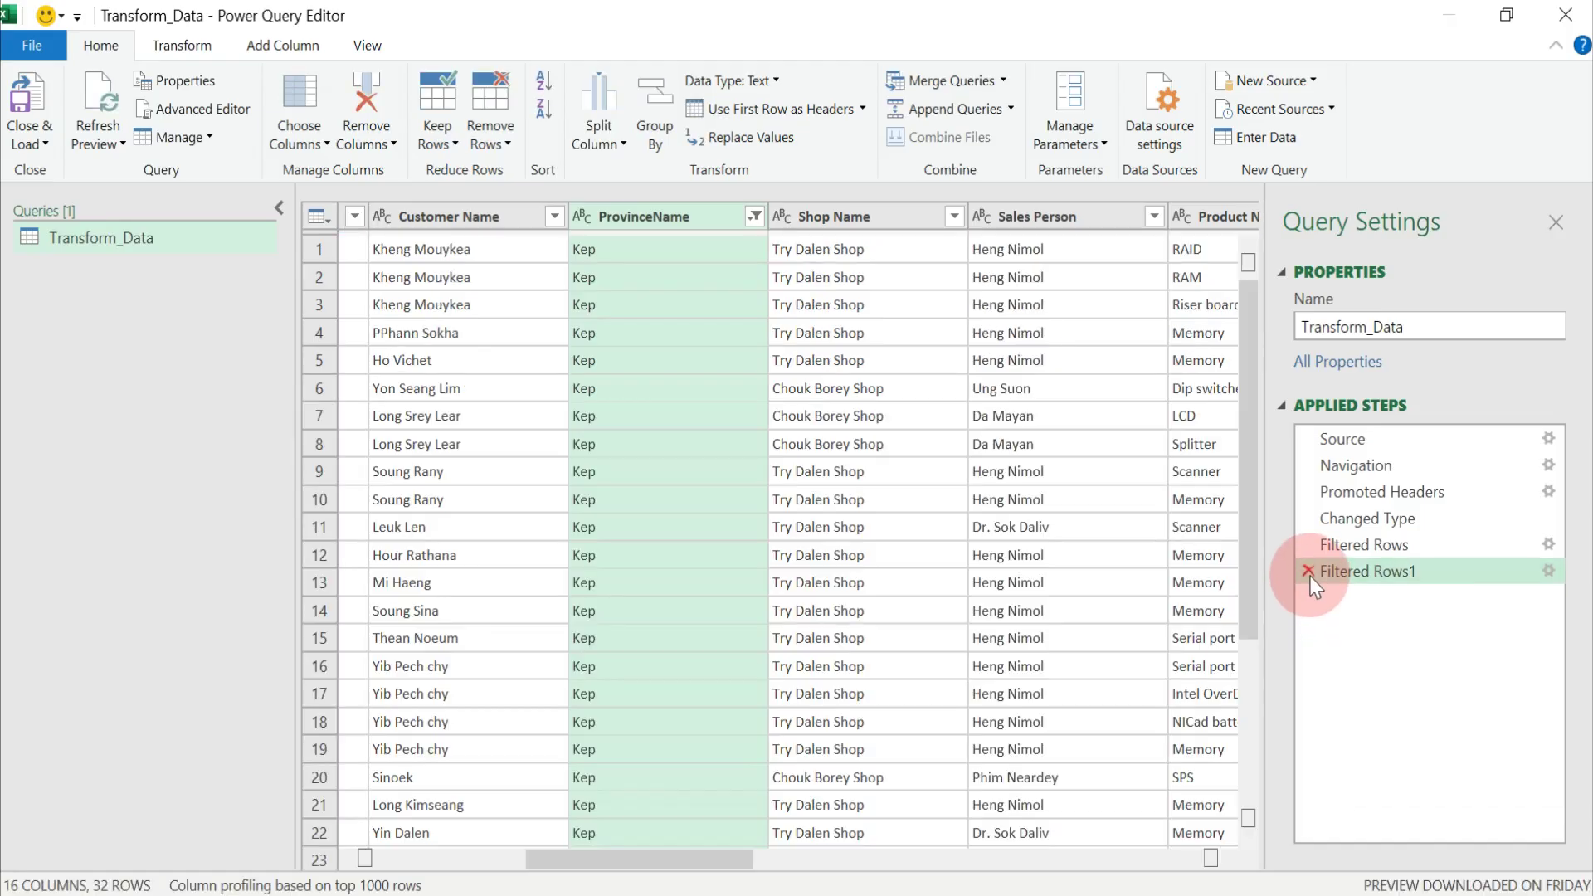
left_click(1308, 570)
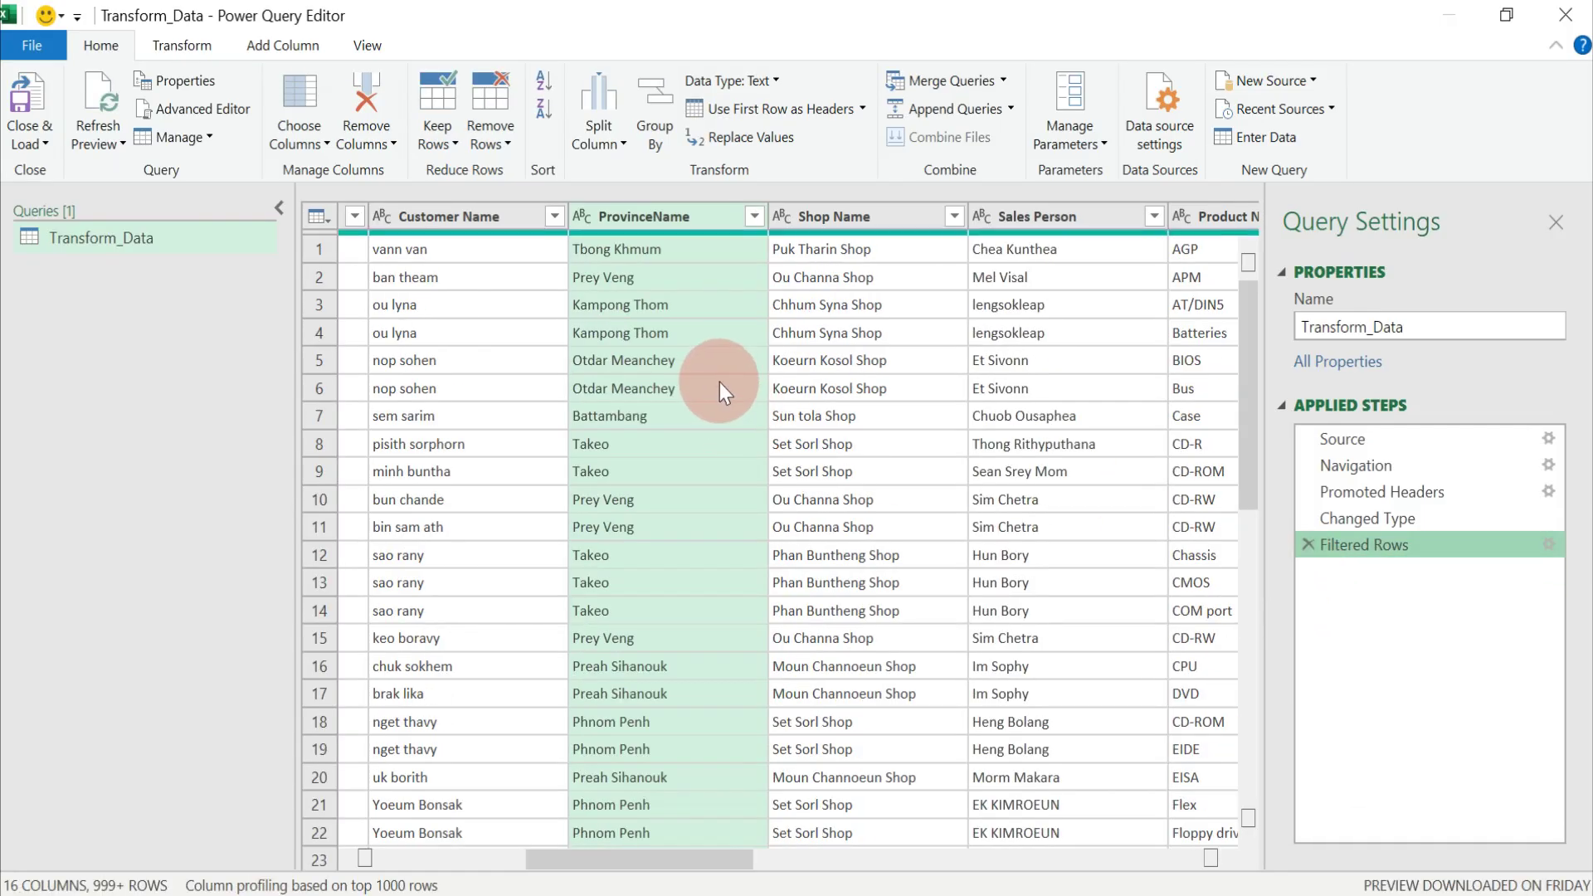
- Filter INVOICE DATE to keep only the dates 01-01-2014, 05-01-2014 and 08-01-2014
left_click_drag(662, 863, 508, 860)
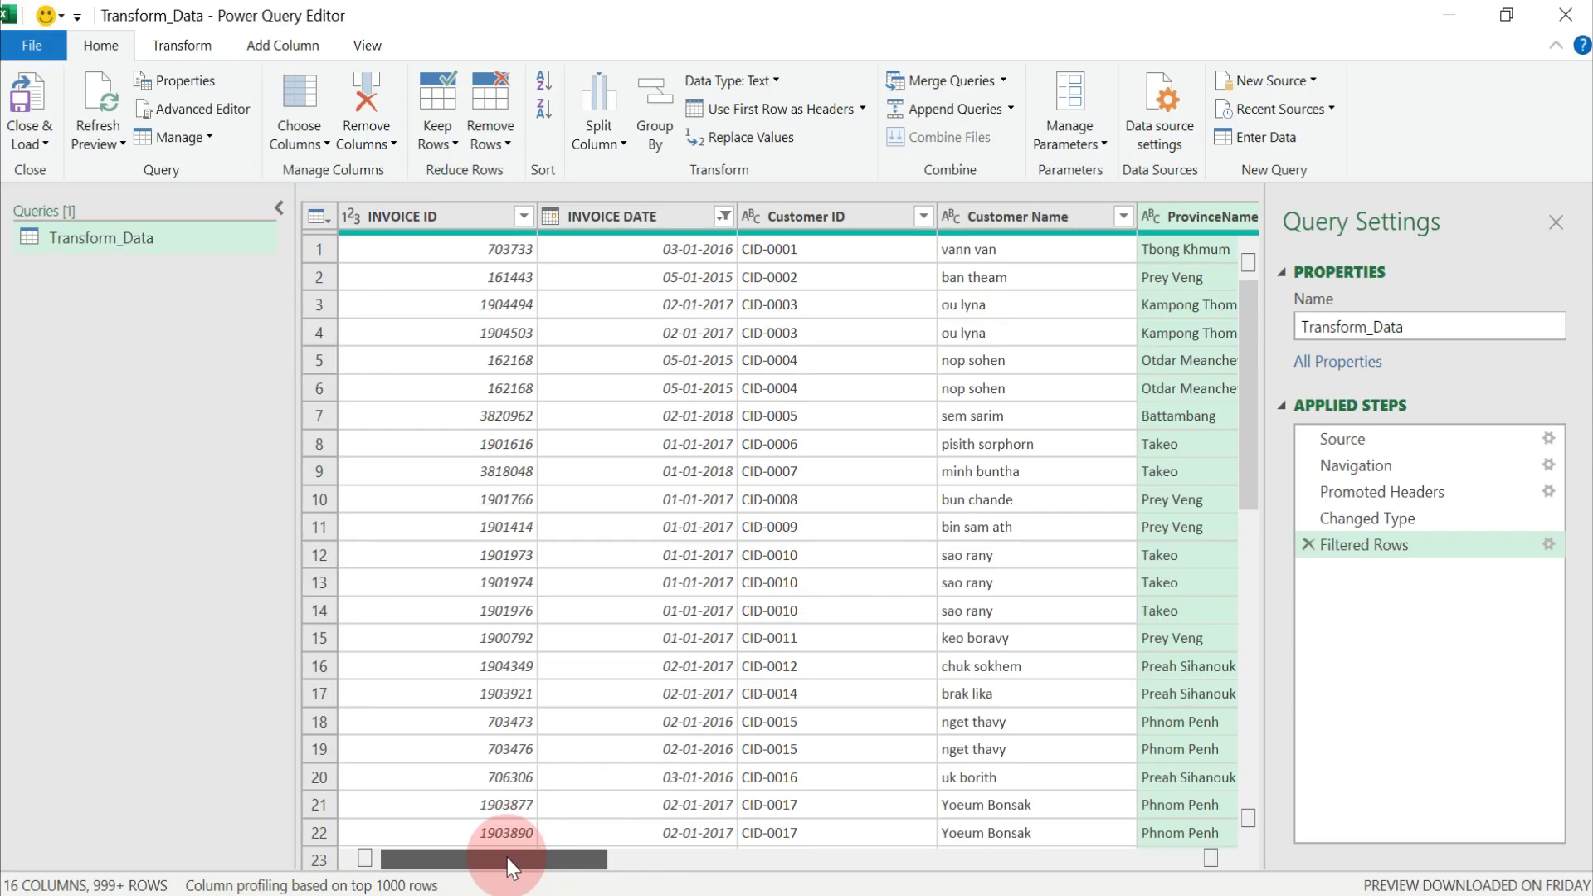
left_click(725, 217)
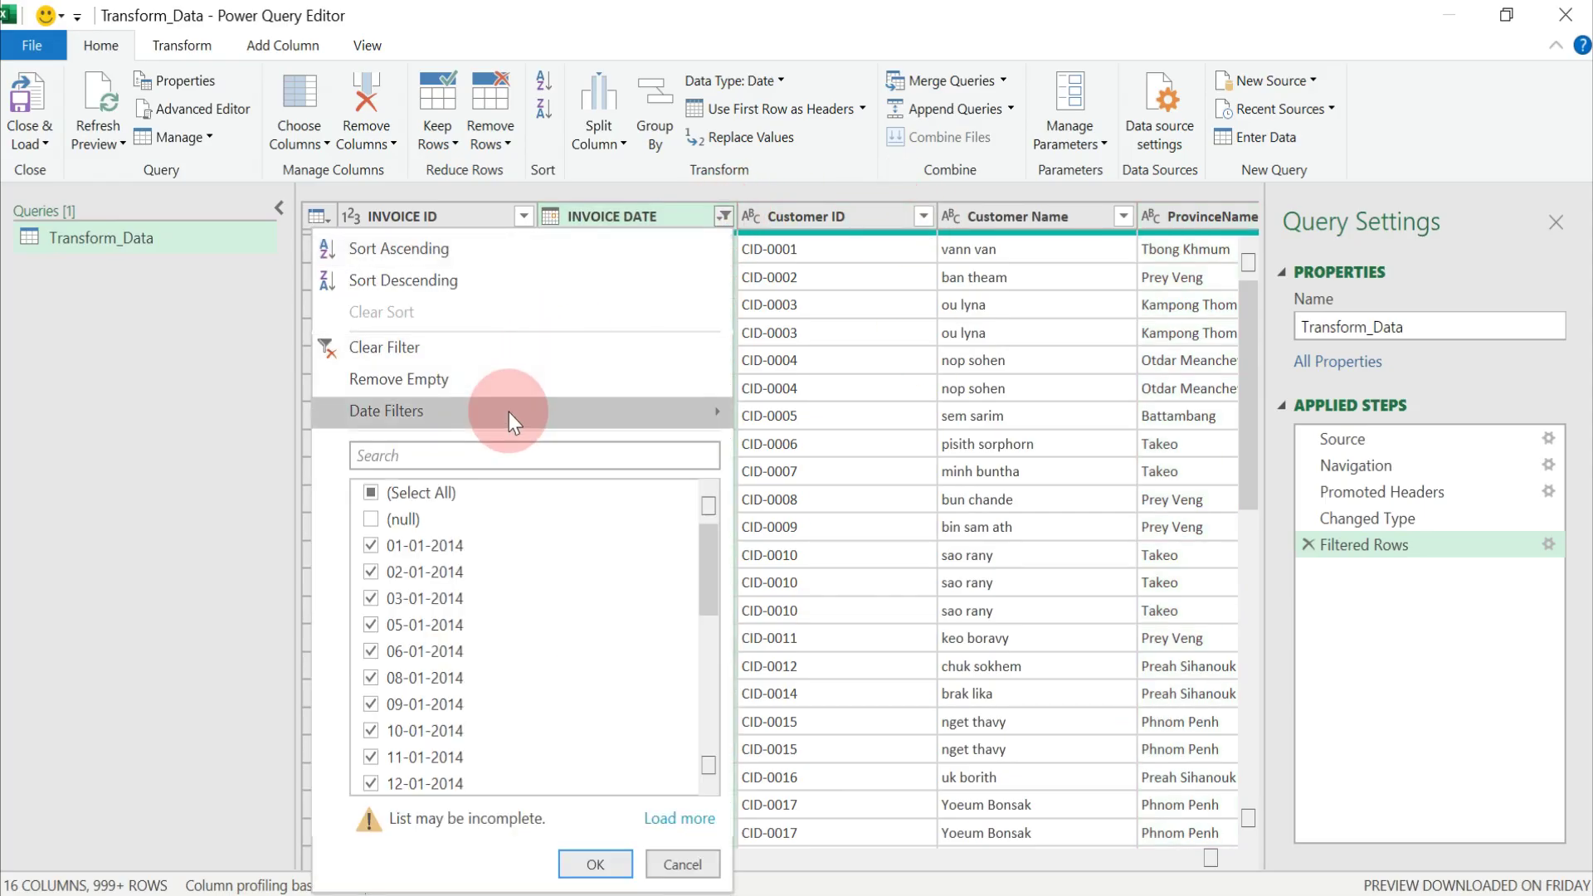
mouse_move(509, 412)
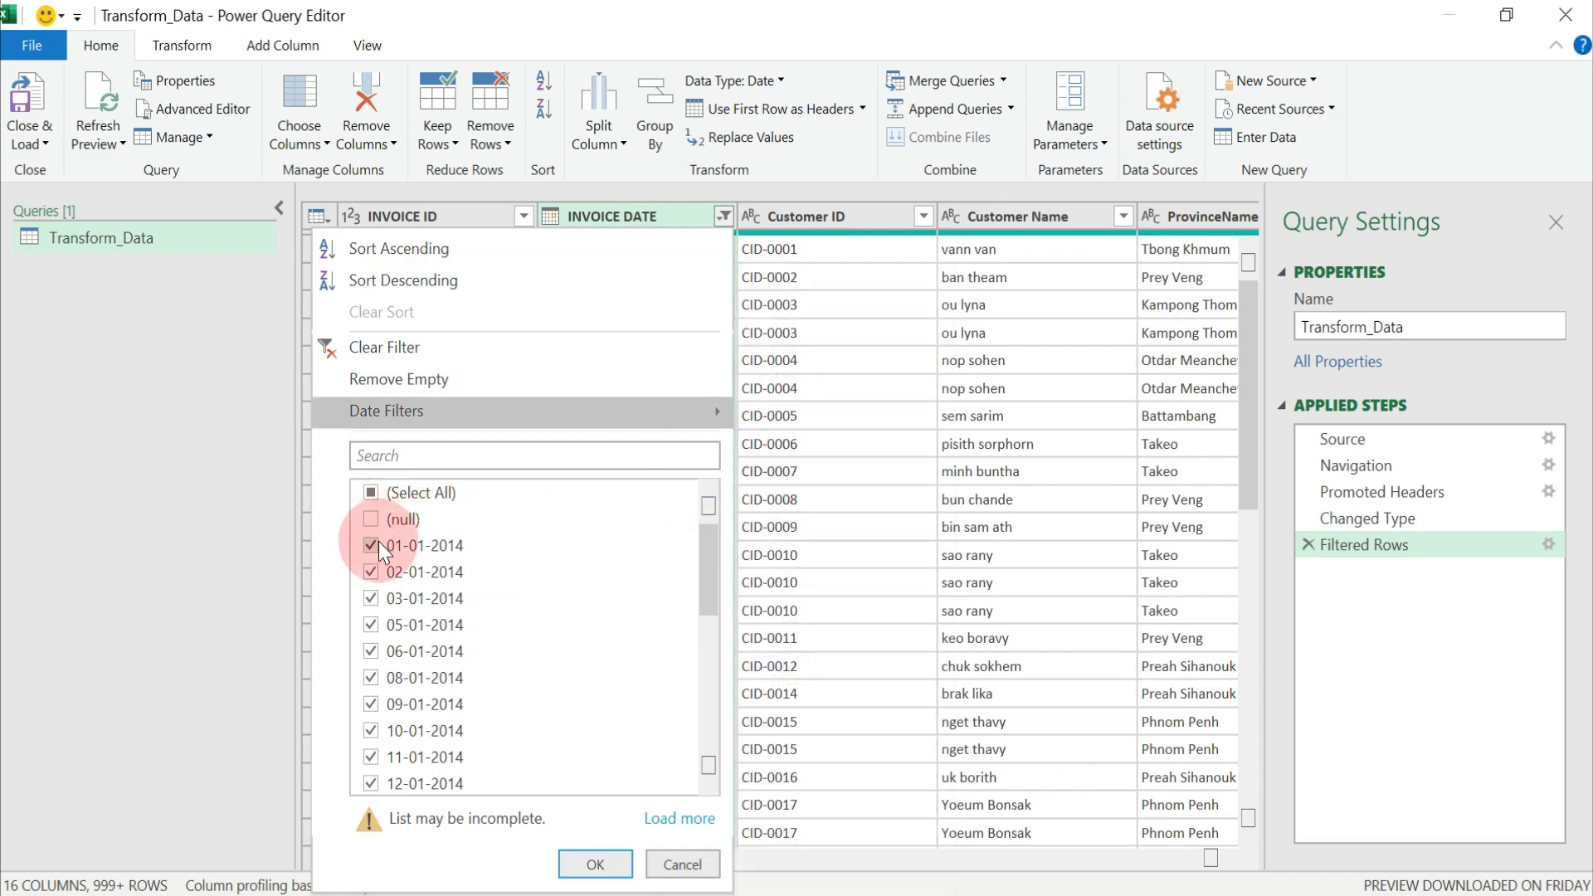
left_click(371, 495)
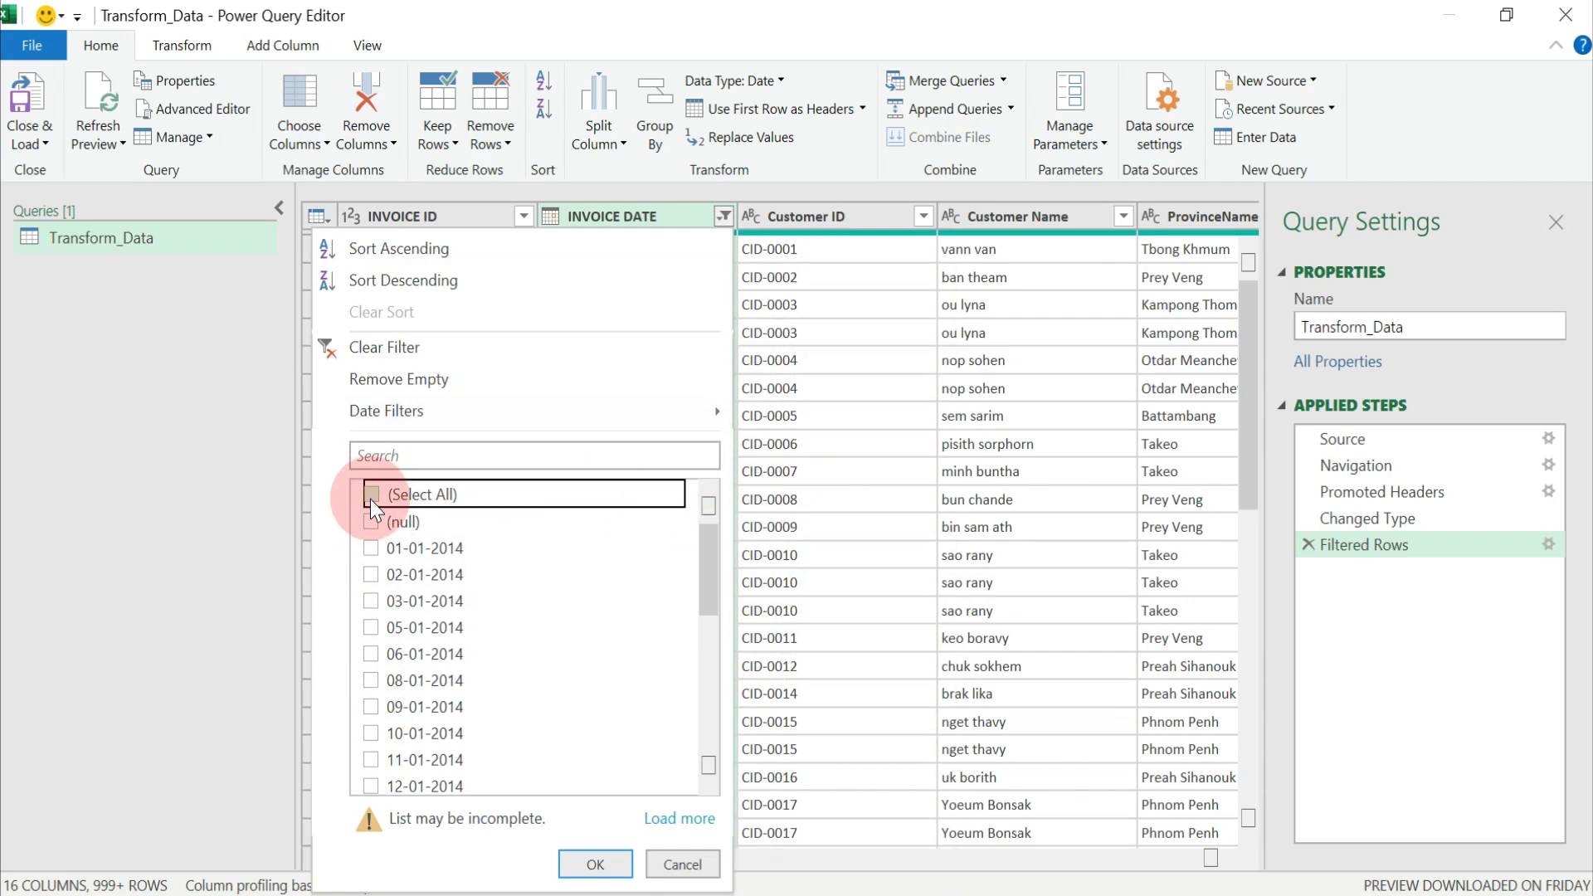
left_click(371, 548)
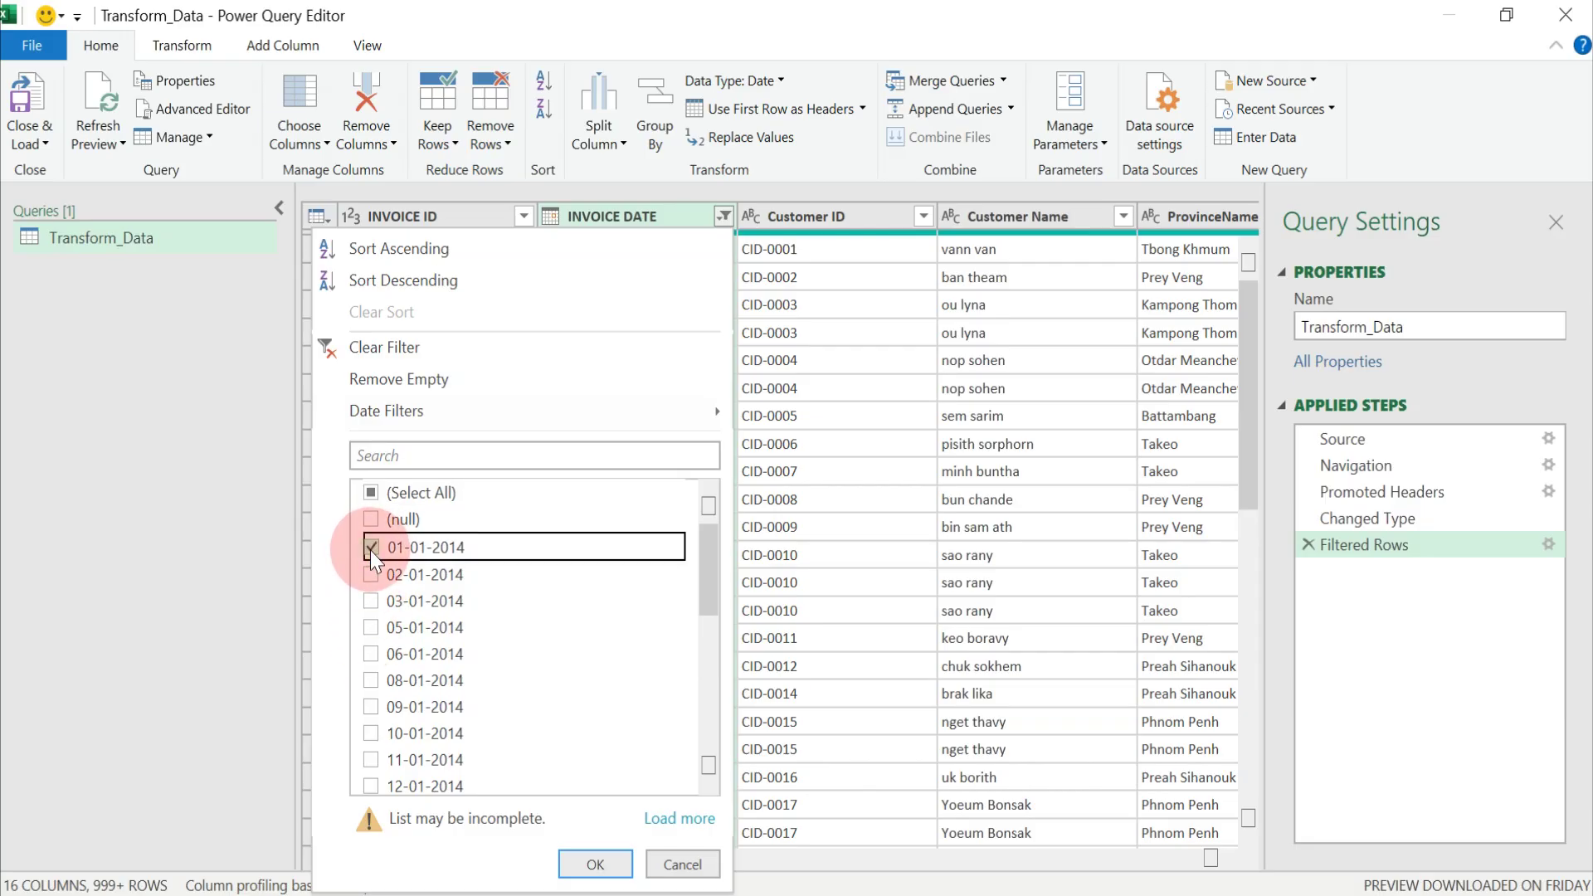
left_click(370, 627)
left_click(370, 680)
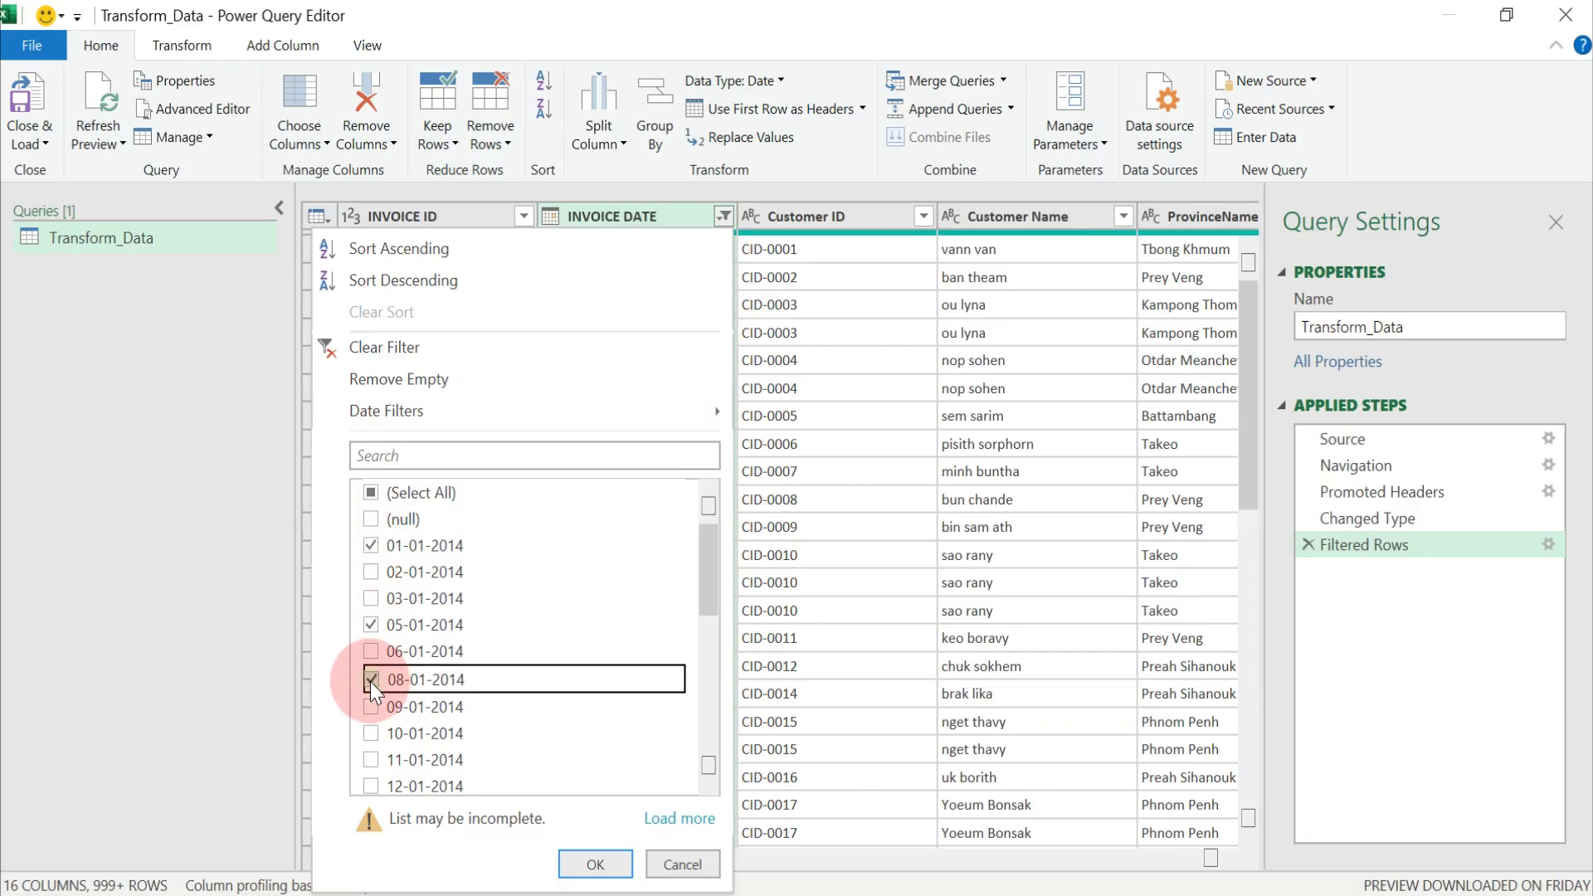
left_click(592, 862)
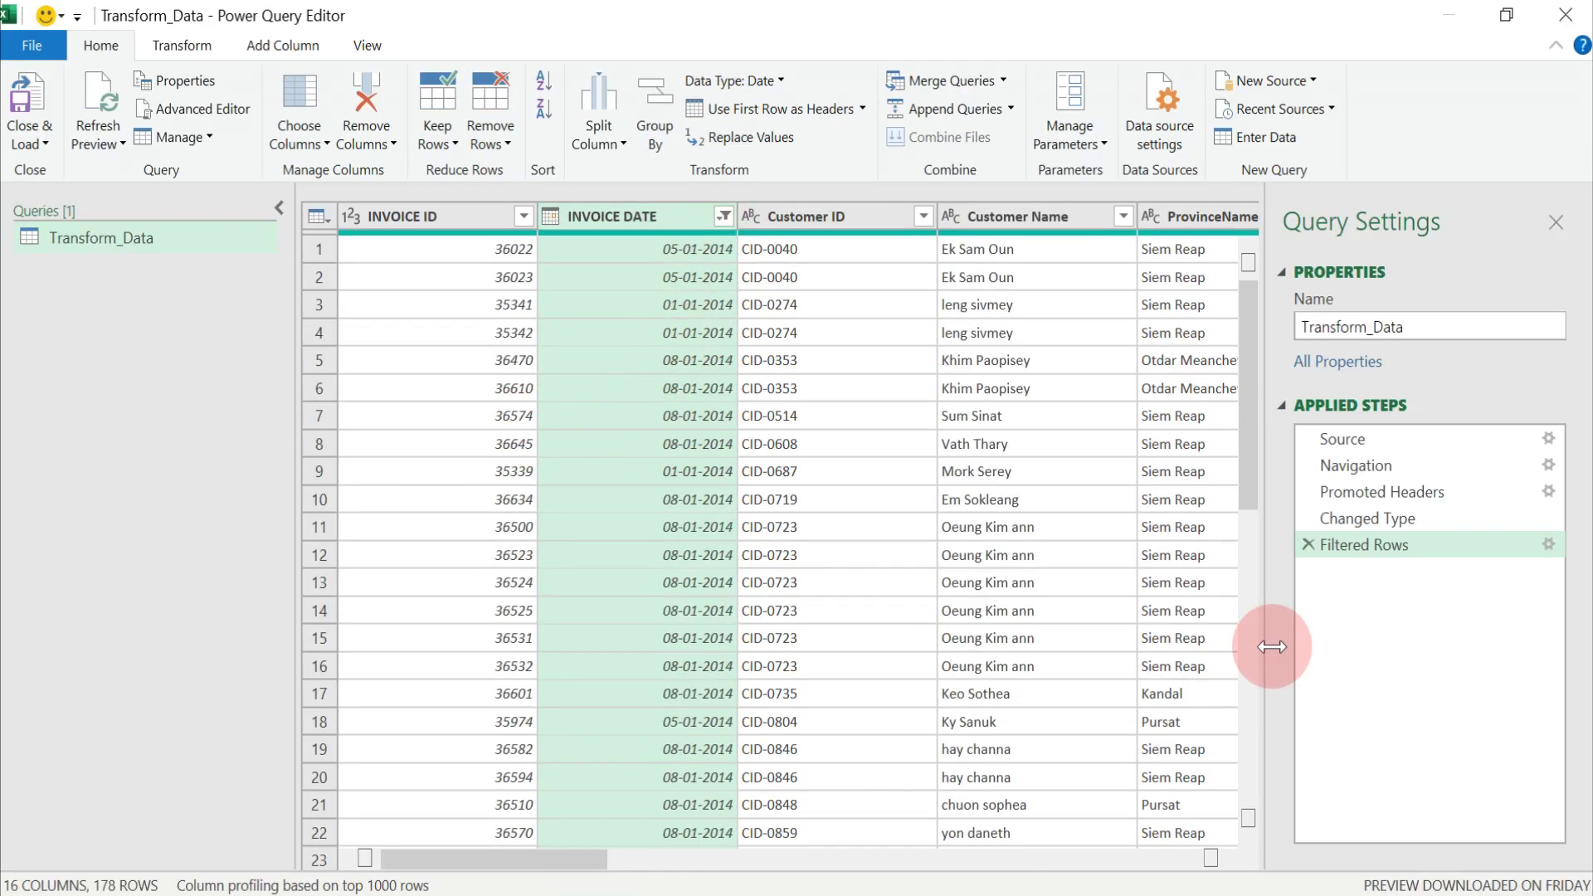
- Review the available date filter conditions for INVOICE DATE without choosing one
left_click(724, 214)
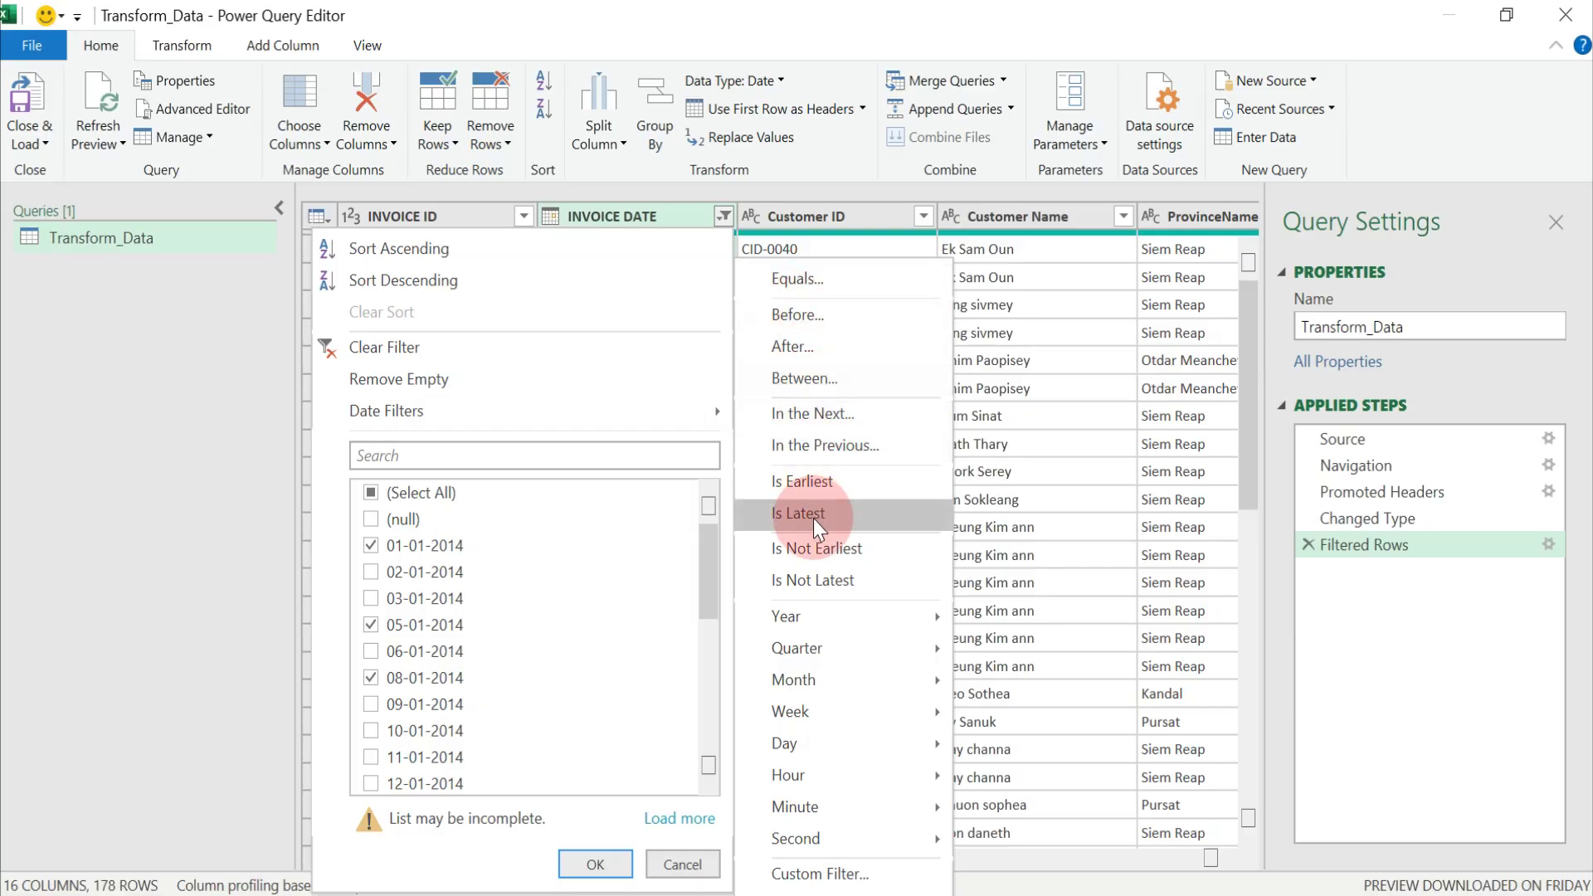
mouse_move(809, 613)
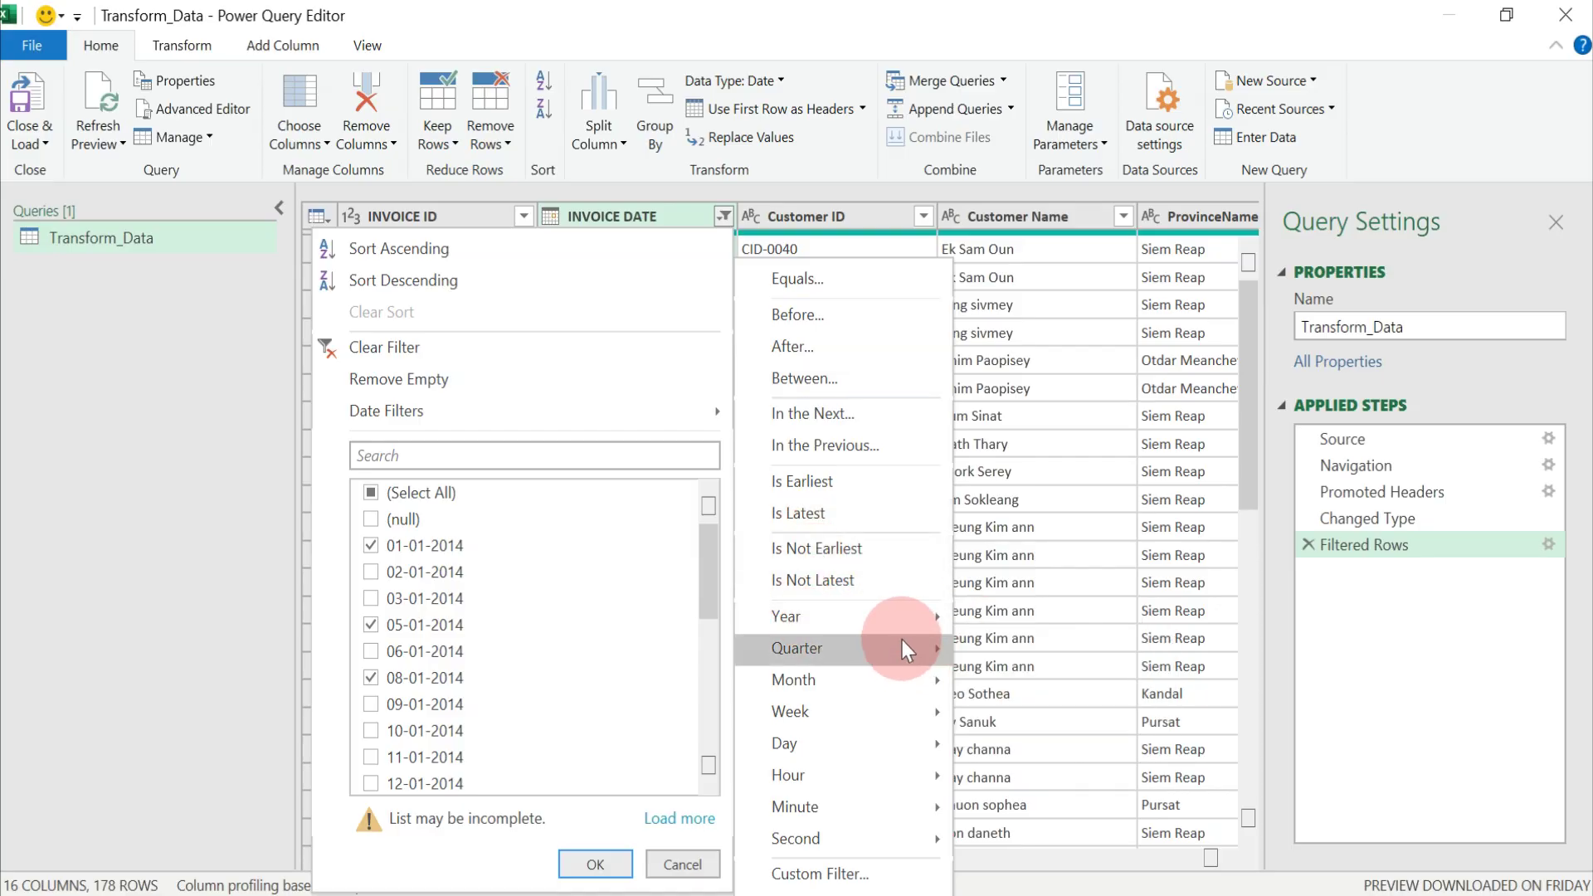
left_click(725, 215)
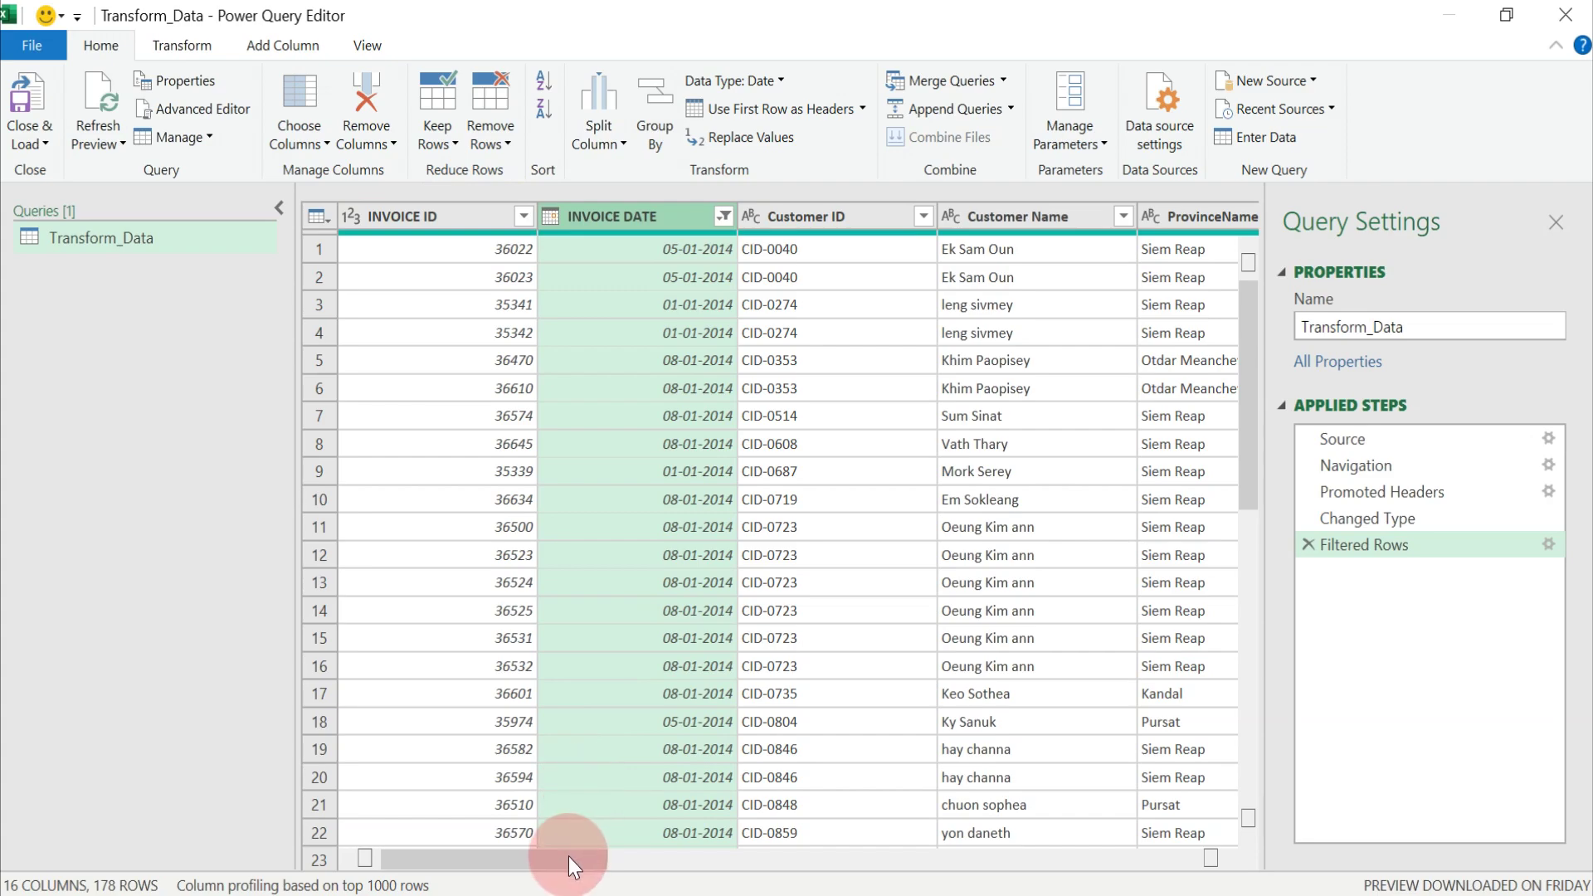
- Examine the Customer ID column's values, data type choices, filter options and column commands without changing anything
left_click(765, 473)
left_click(768, 387)
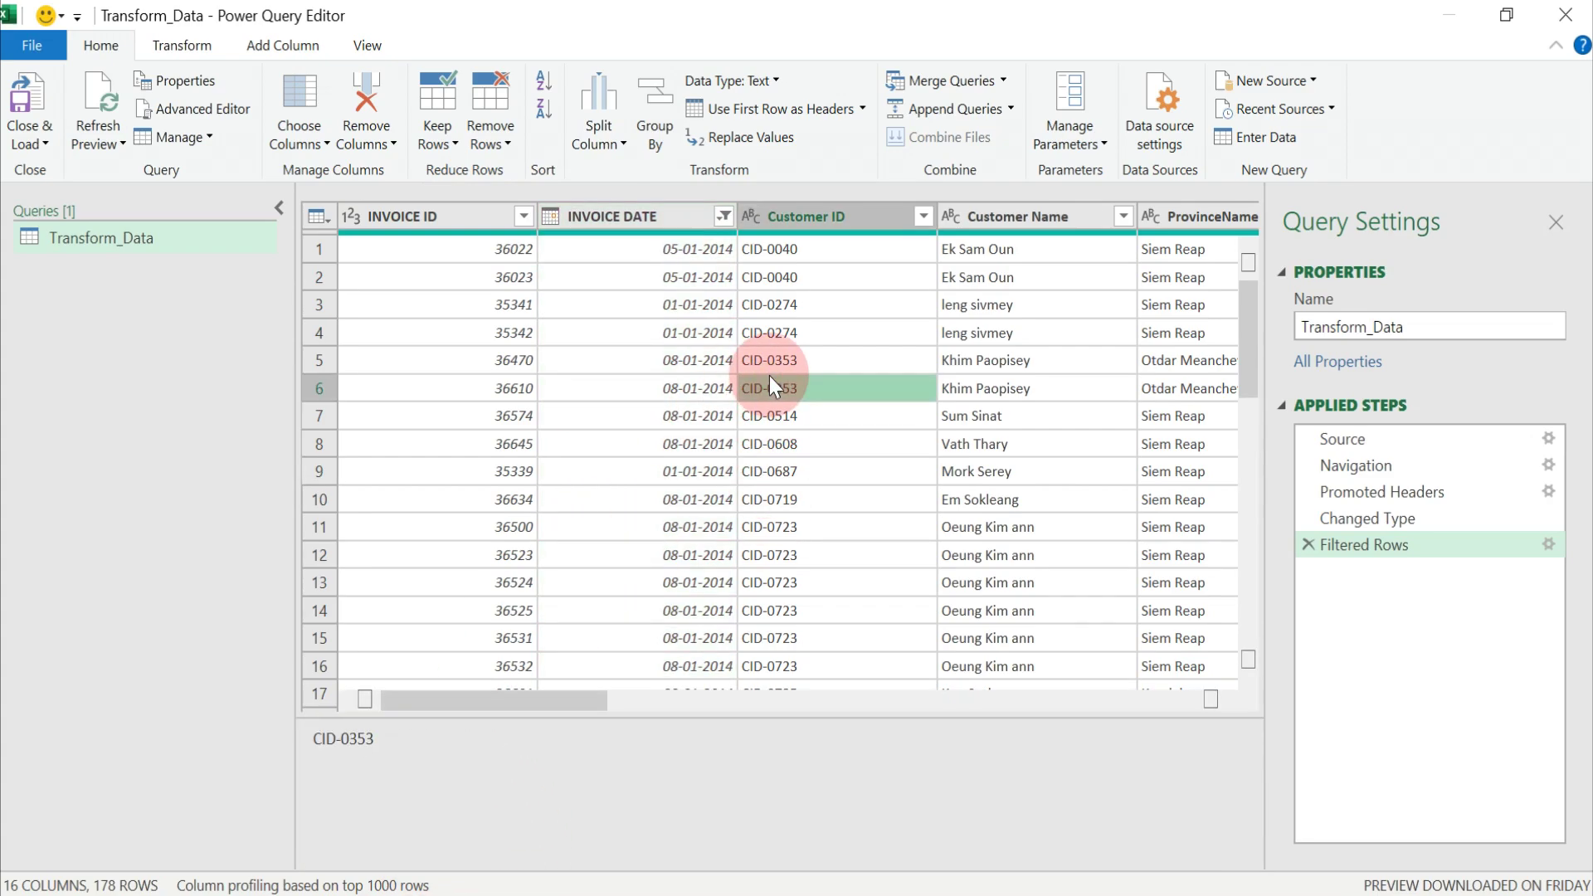
left_click(811, 249)
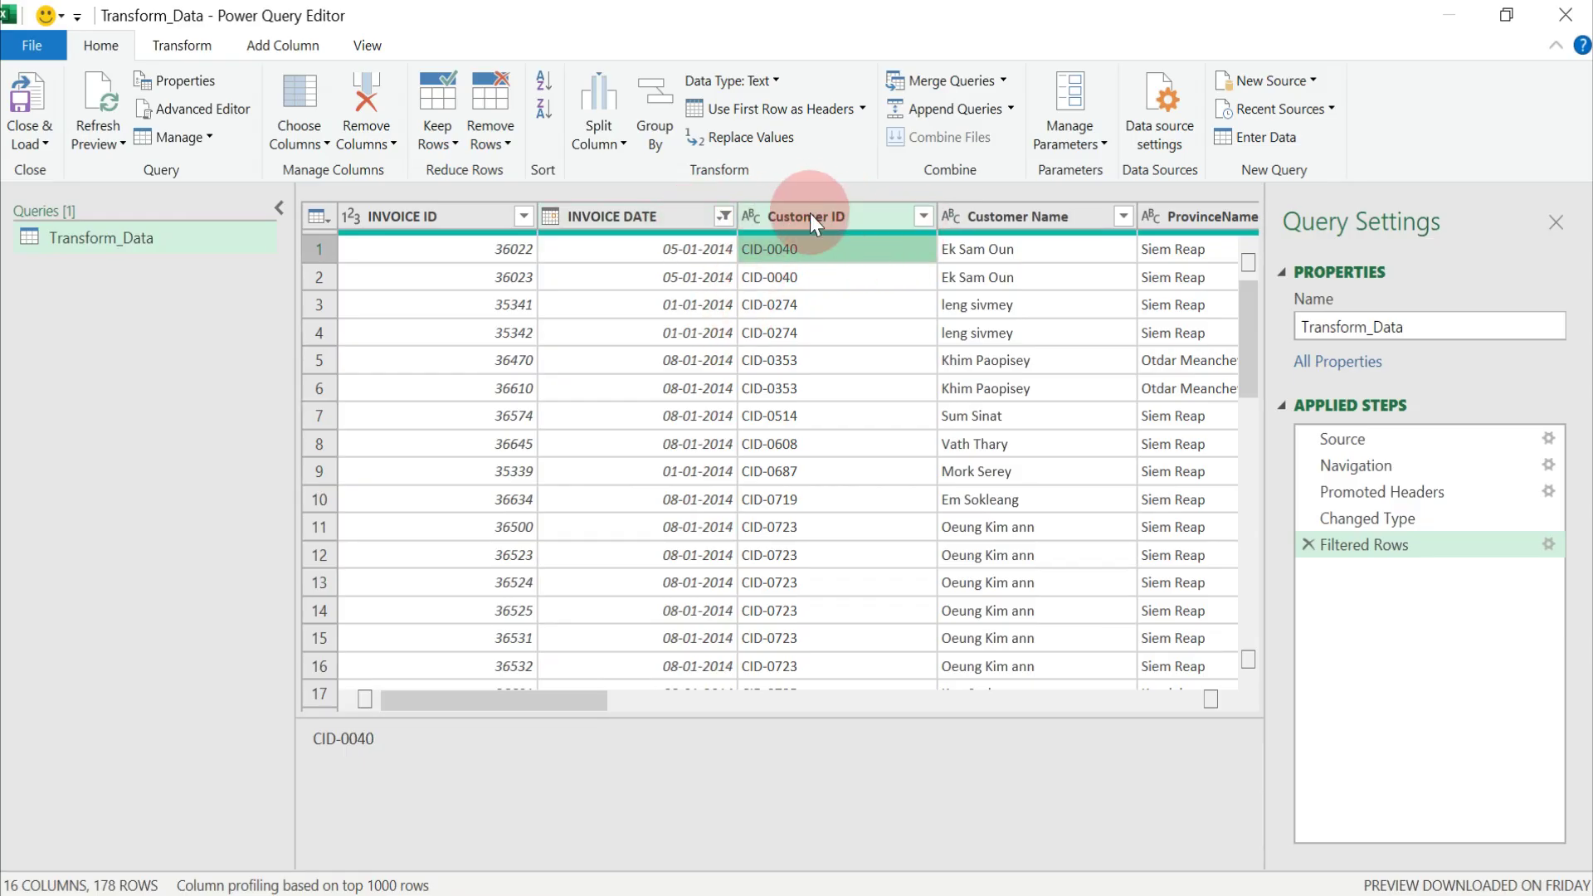
left_click(751, 219)
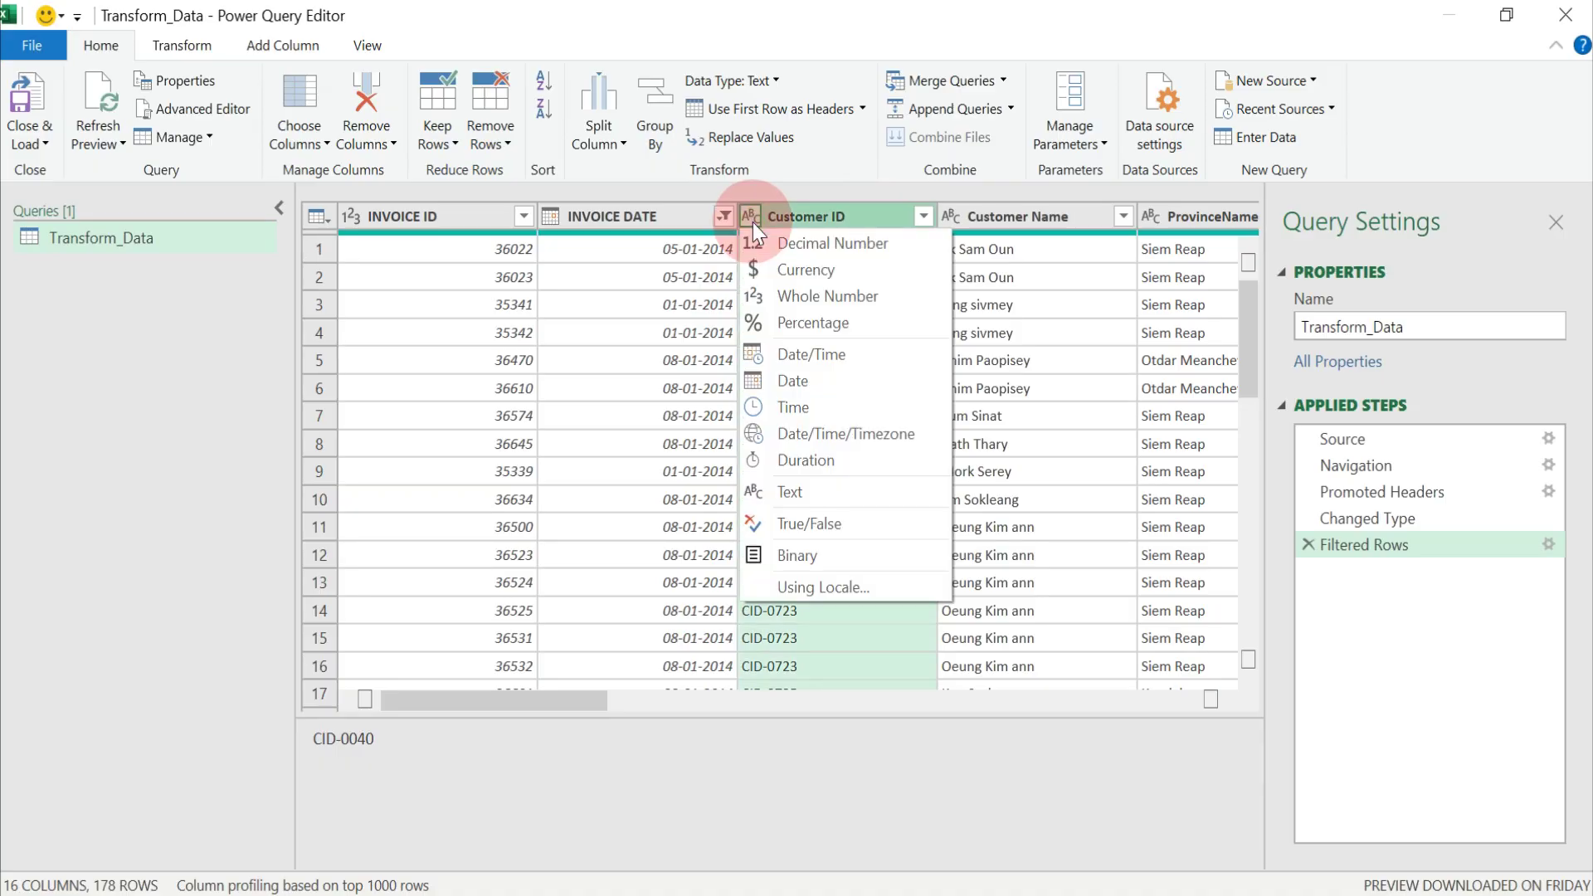
left_click(924, 215)
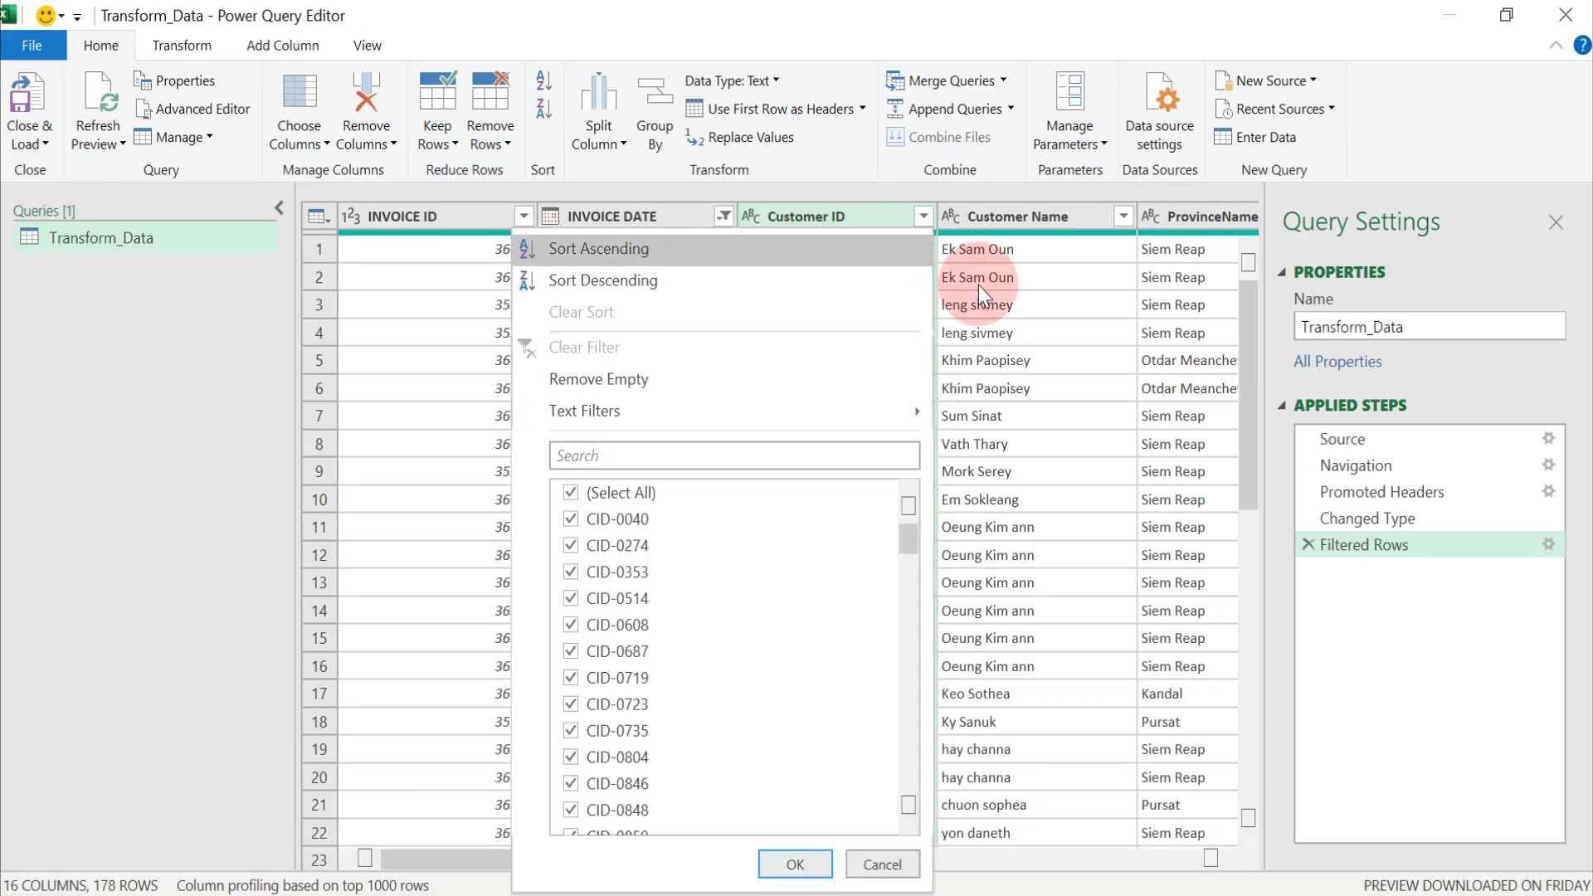
left_click(954, 303)
left_click(800, 214)
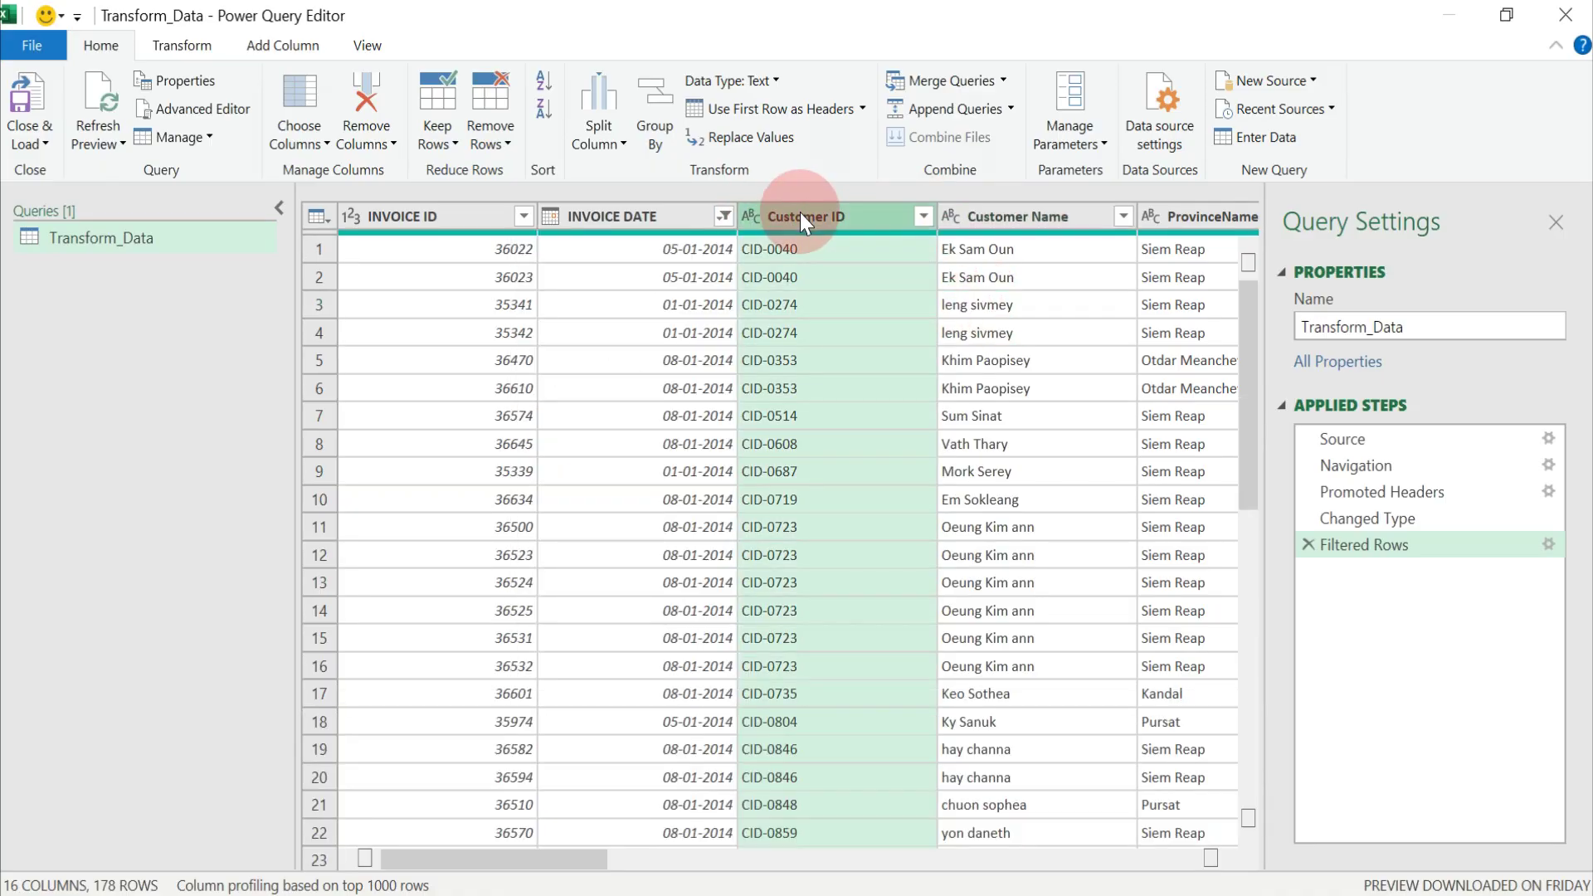
right_click(799, 212)
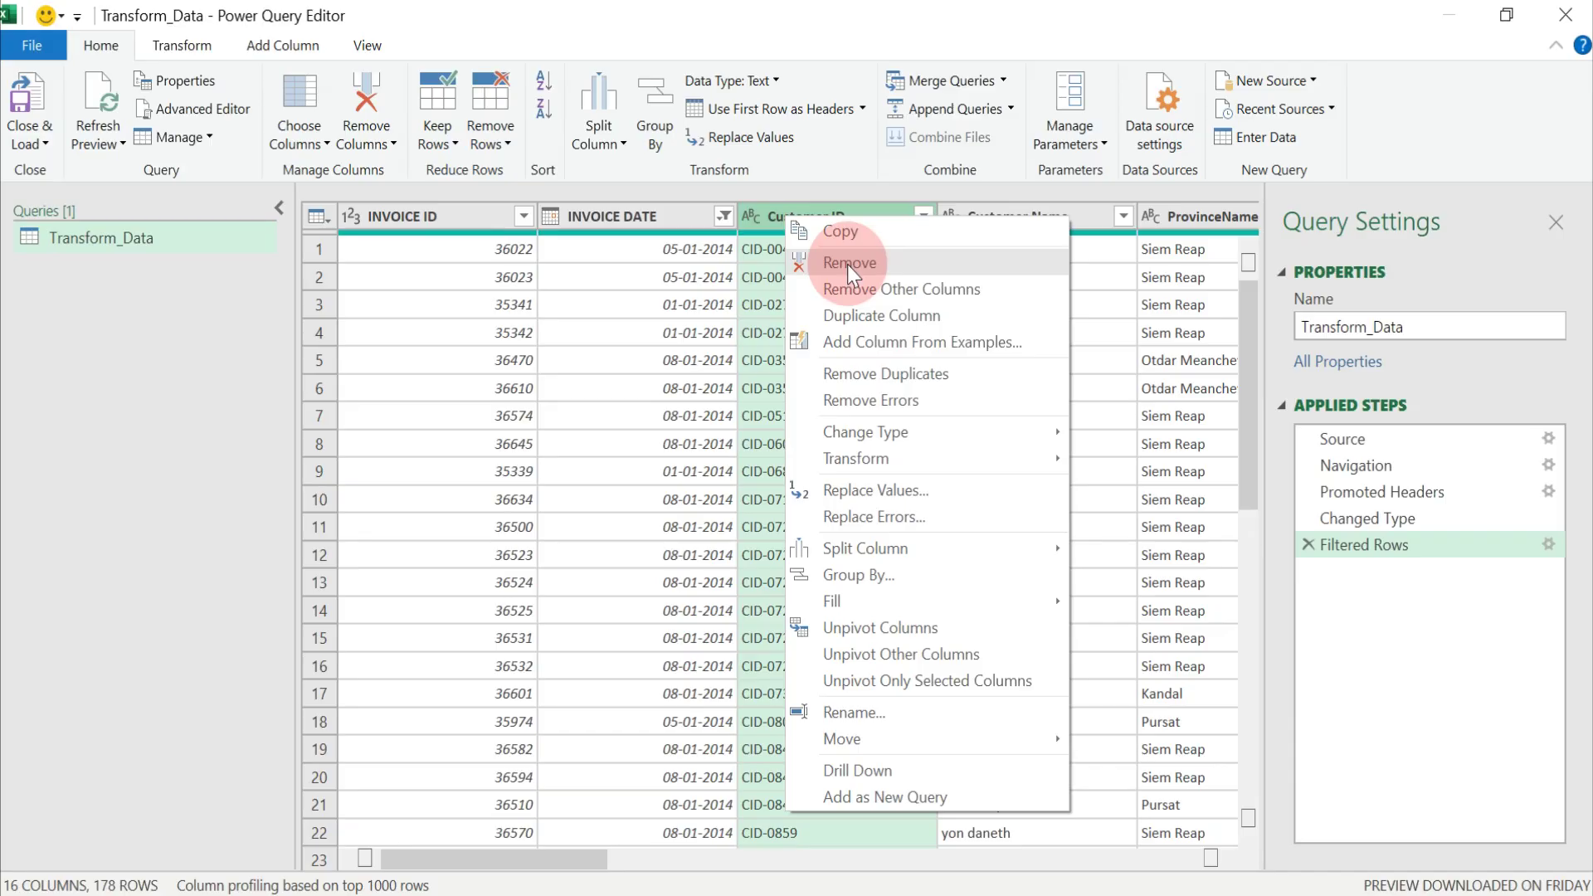
left_click(577, 526)
- Remove the empty columns Column16 and Column15 from the query
left_click_drag(518, 702, 1191, 735)
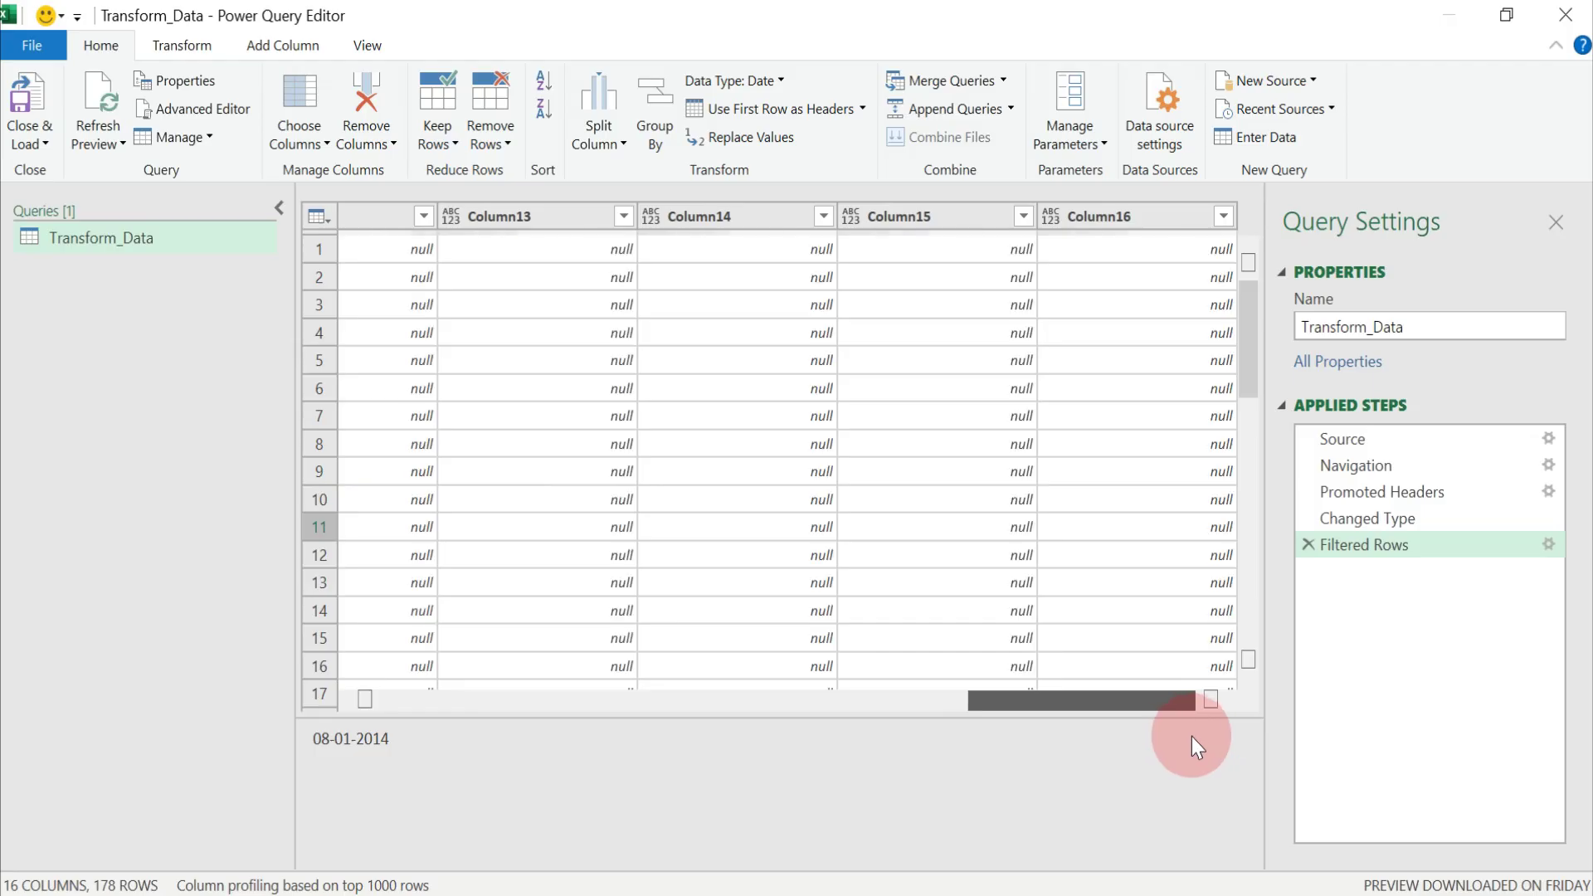
left_click(725, 785)
left_click(1095, 222)
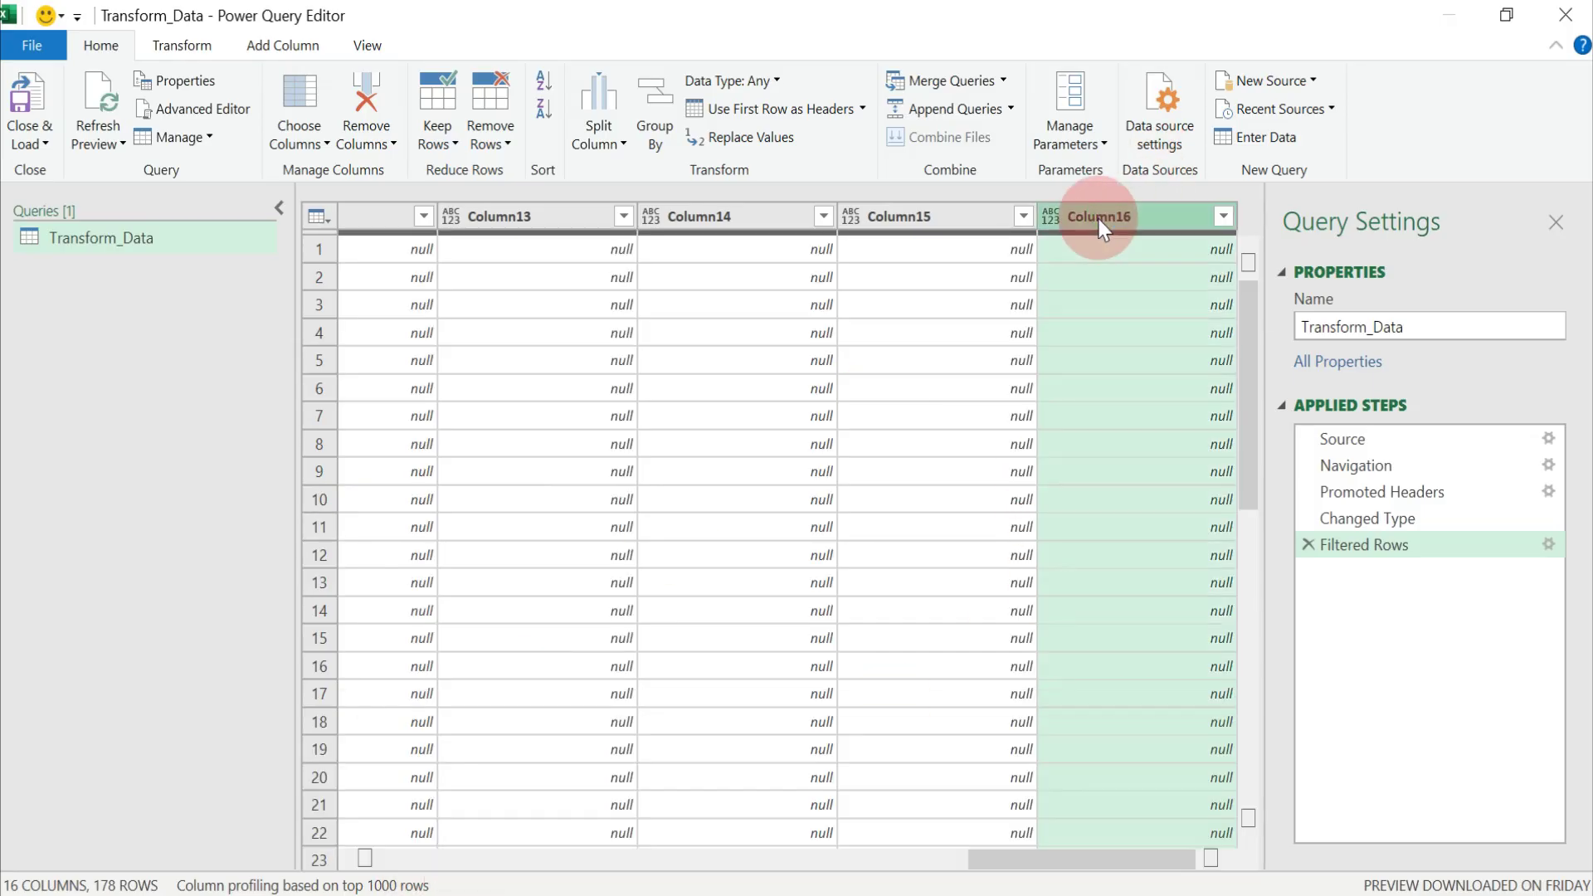
right_click(1098, 218)
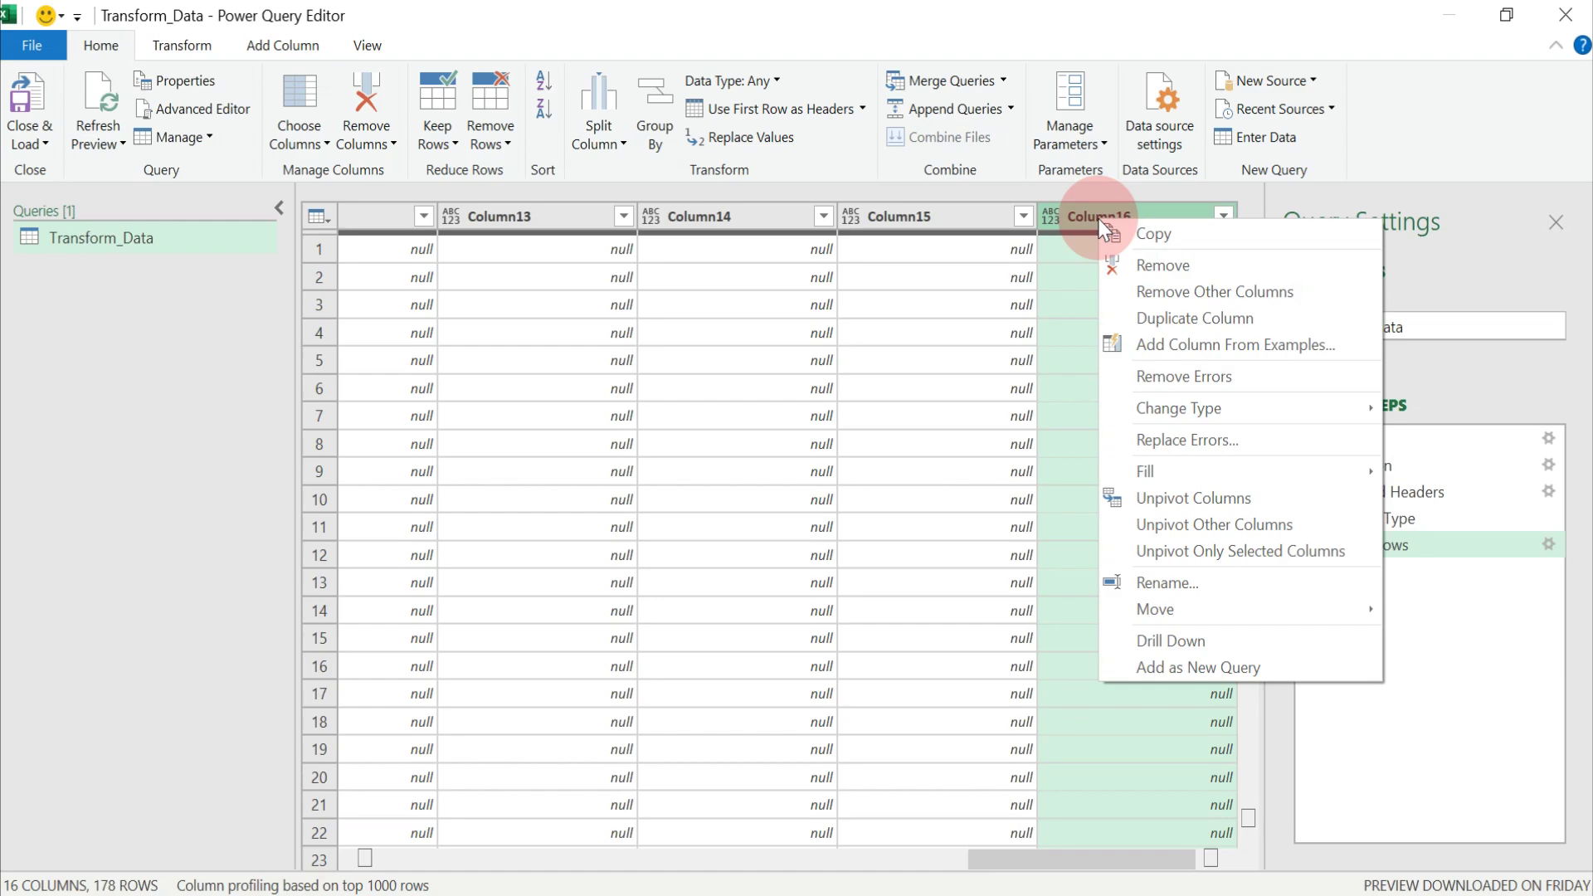
left_click(1142, 268)
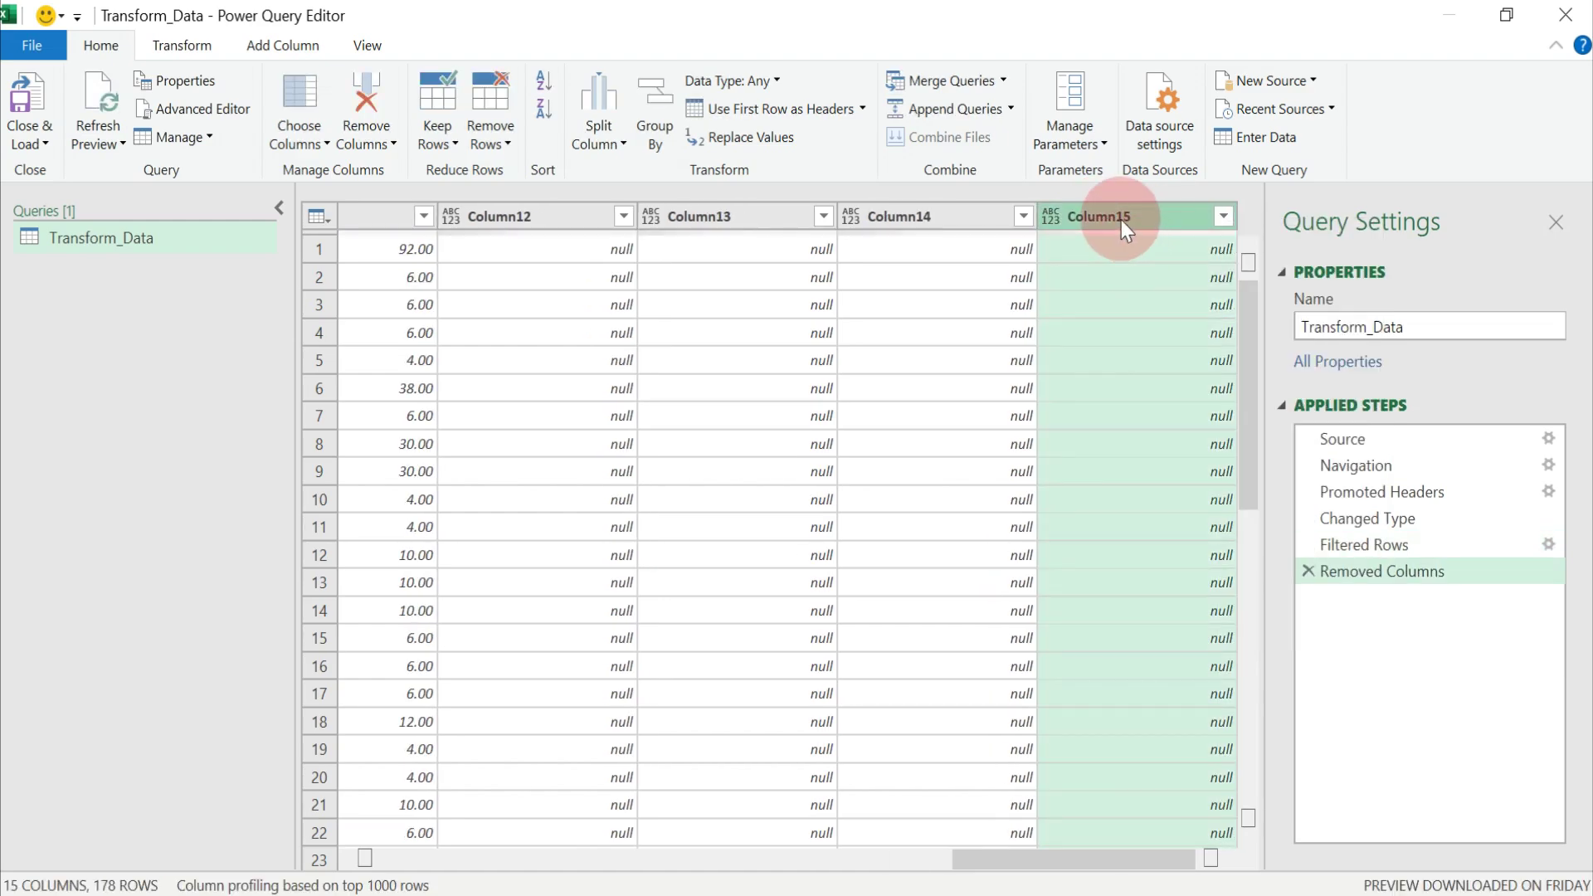
right_click(1120, 220)
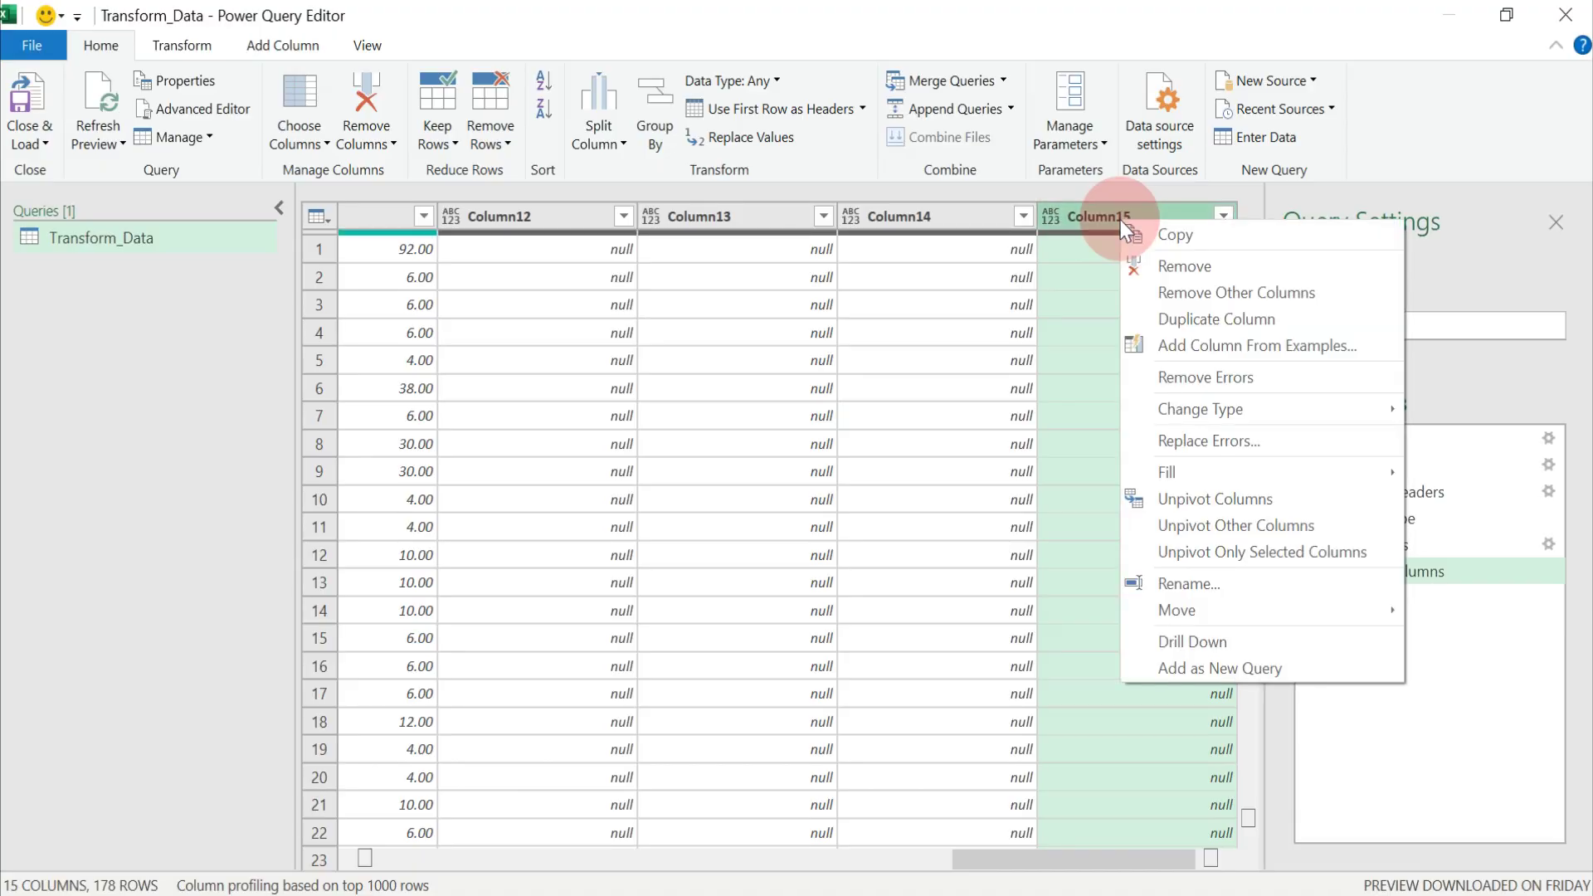
left_click(1156, 266)
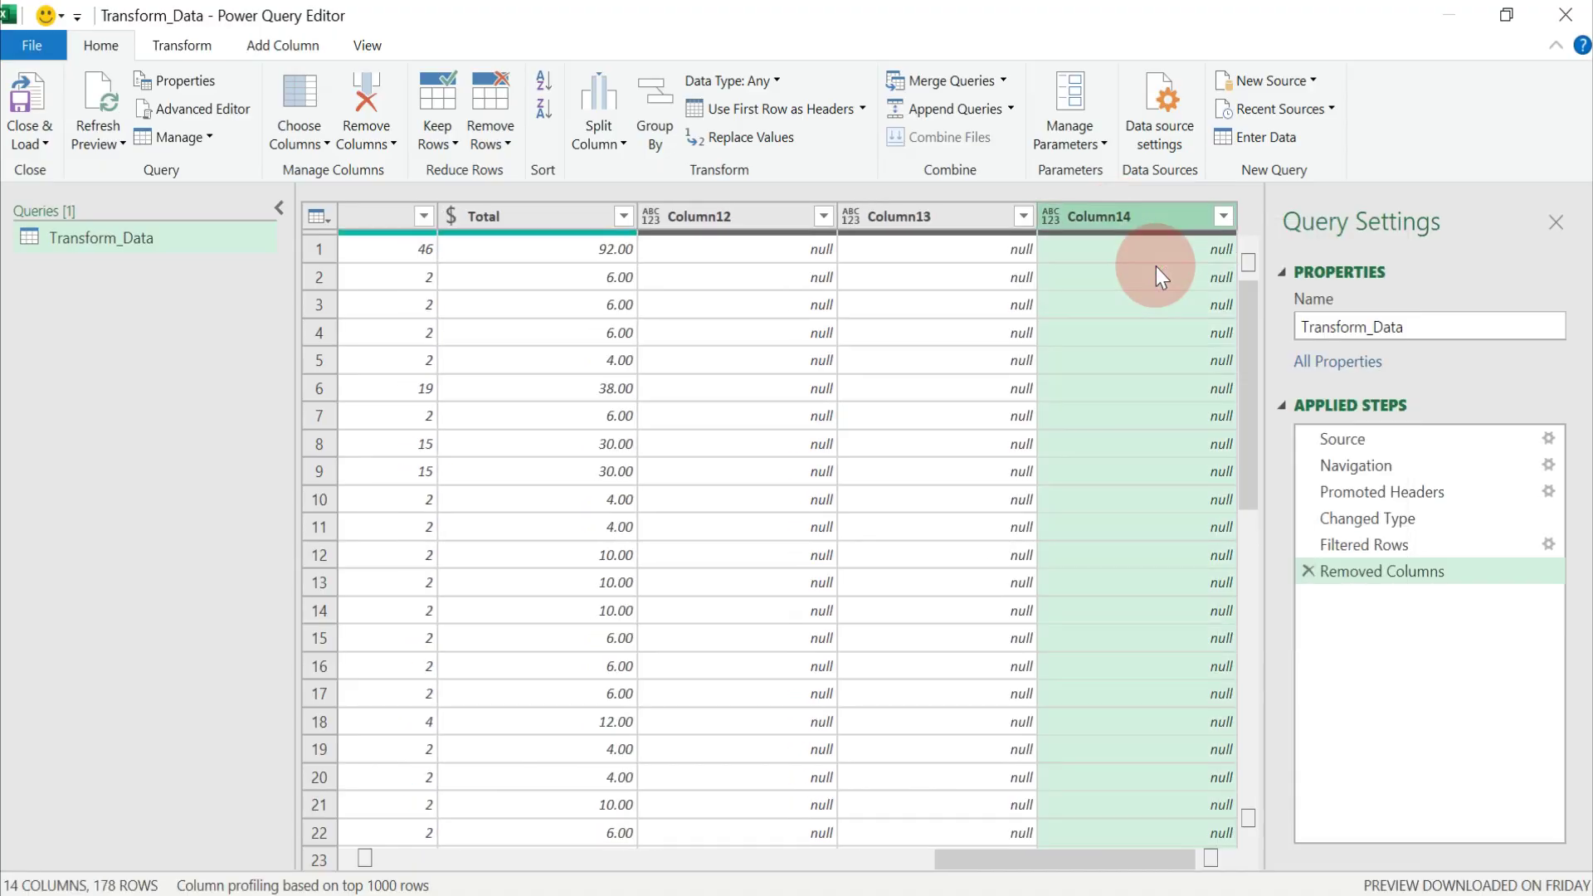
- Select Column12, Column13 and Column14 together and remove all three from the query at once
left_click(941, 332)
left_click(1085, 219)
right_click(1099, 224)
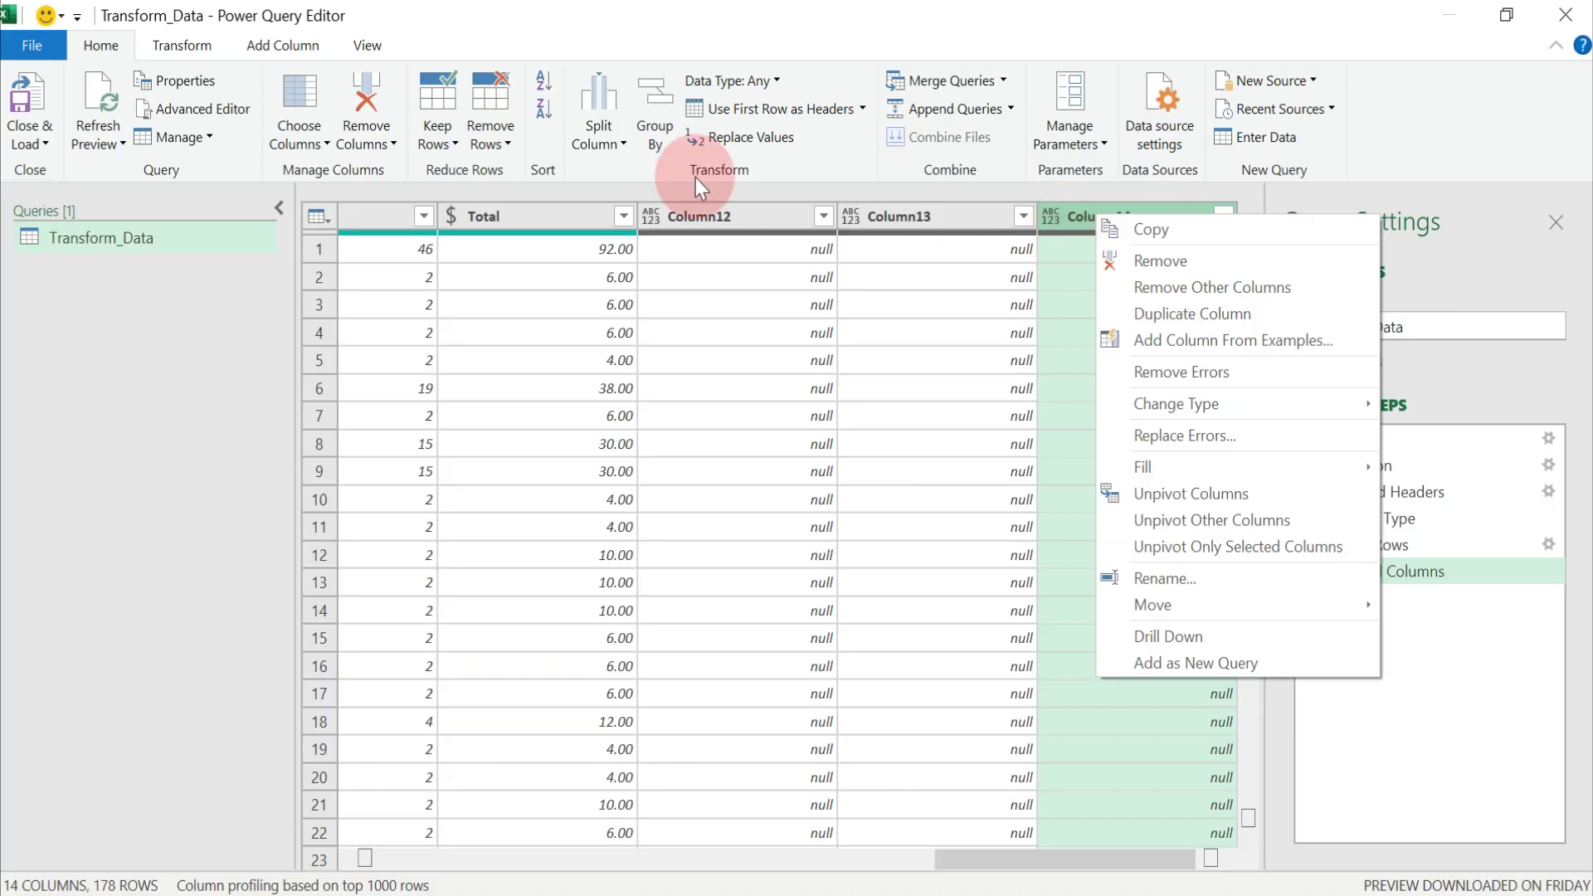
left_click(978, 226)
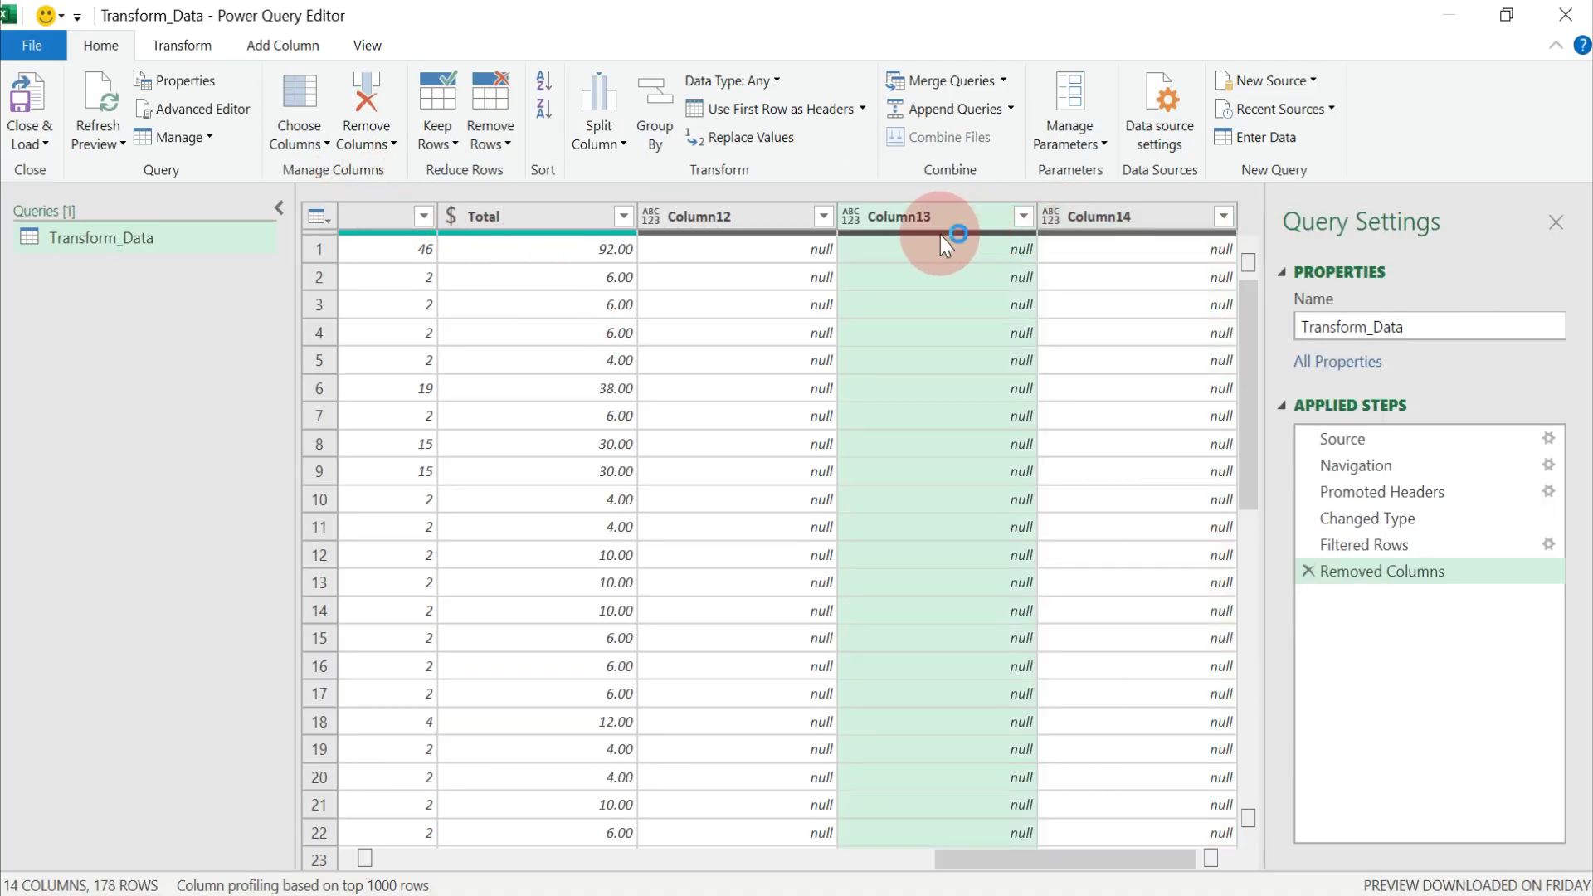
left_click(704, 217)
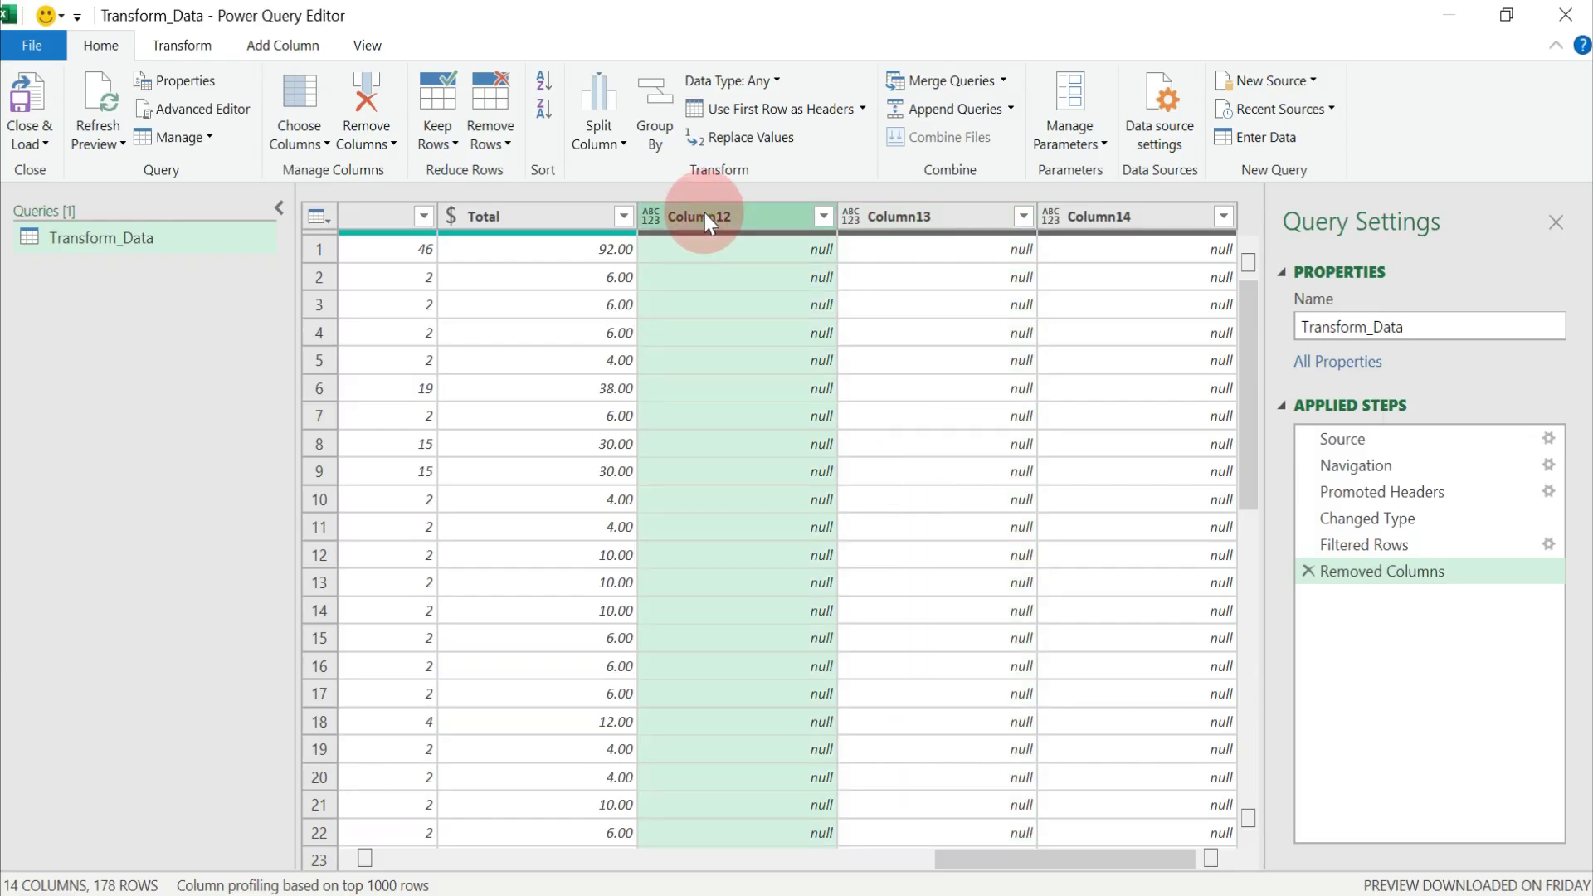
left_click(910, 217, "ctrl")
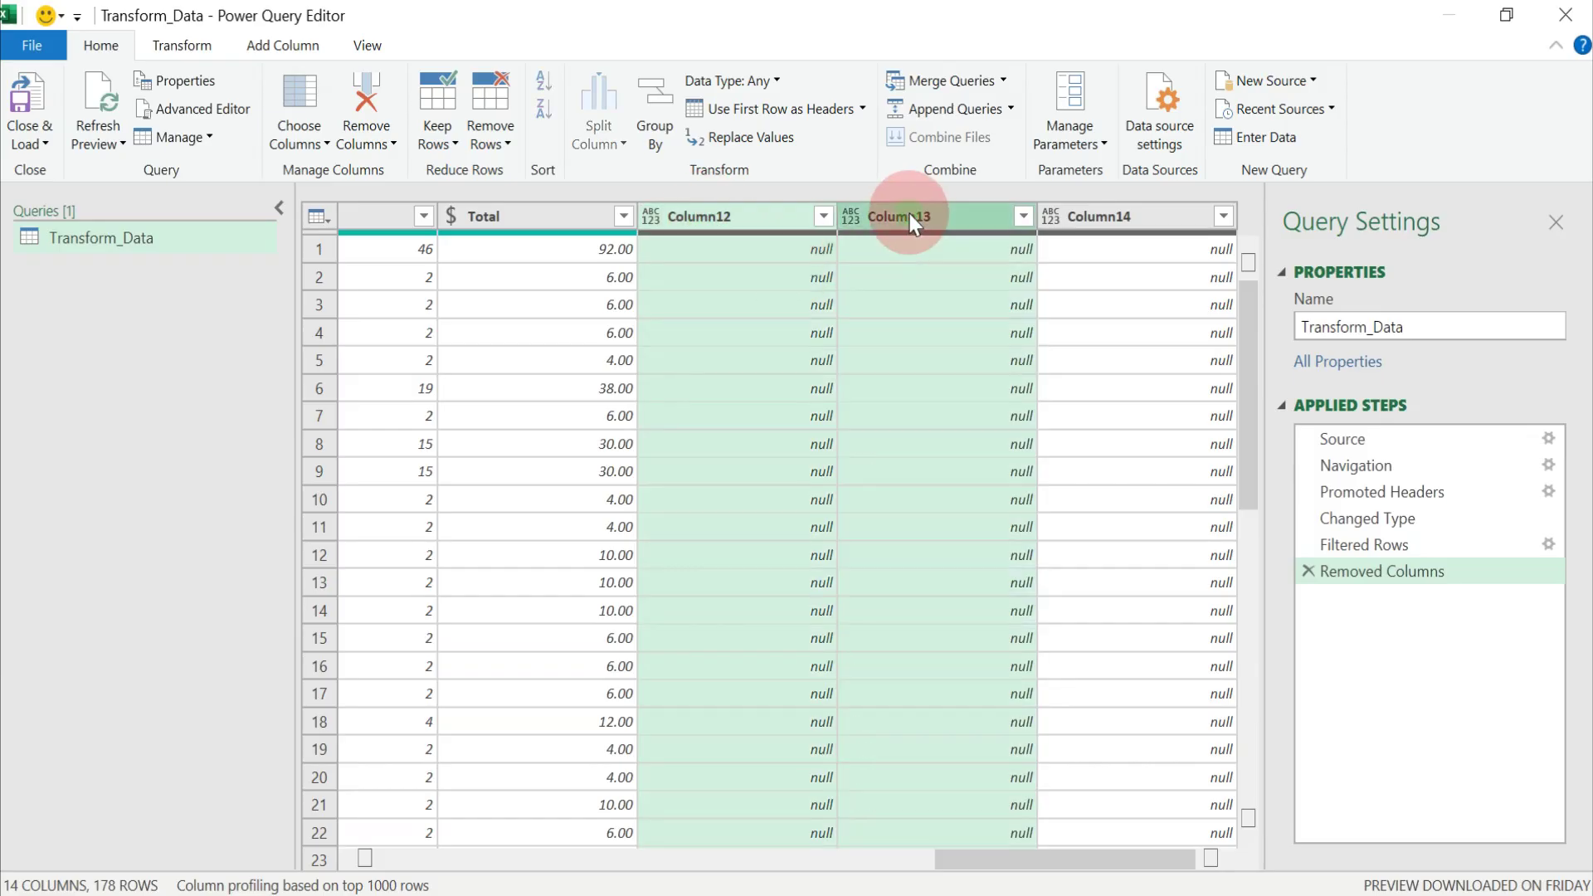
left_click(1083, 219, "ctrl")
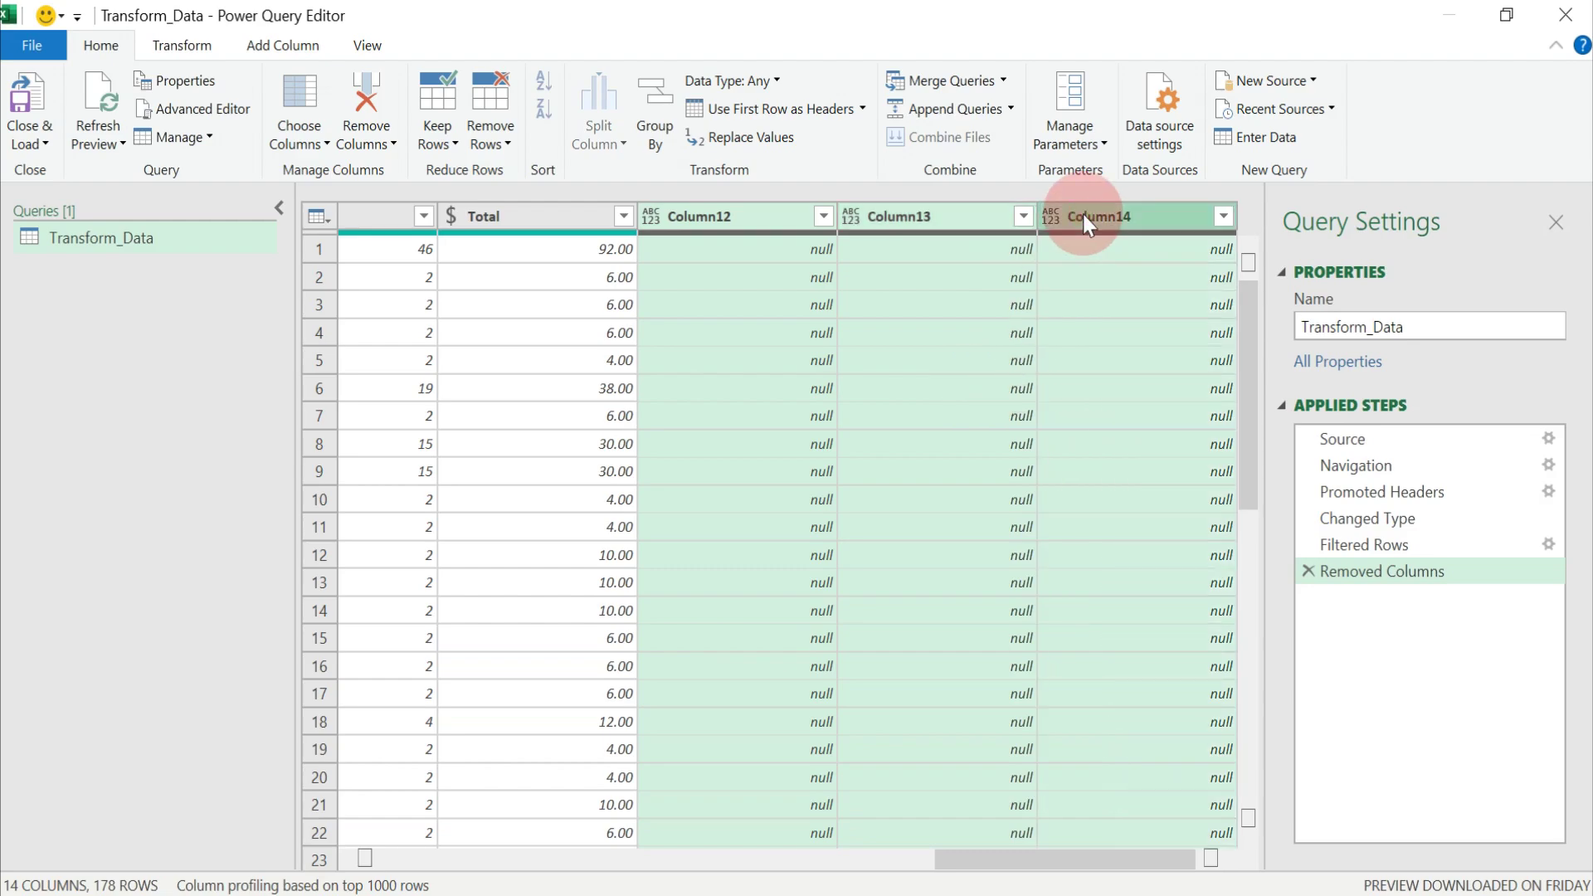
right_click(748, 212)
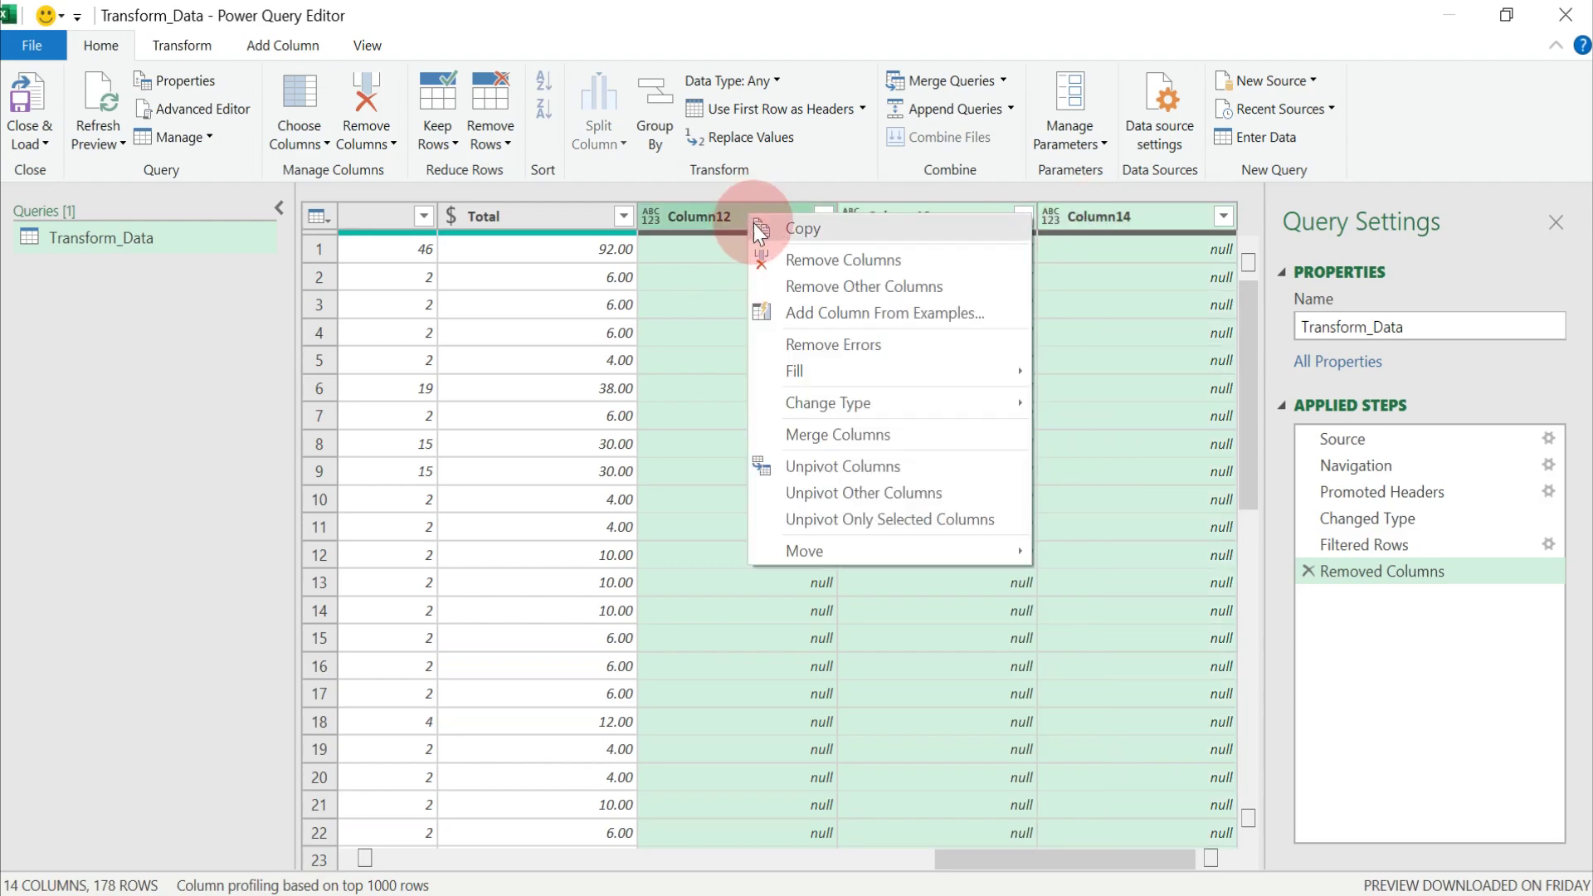
left_click(793, 261)
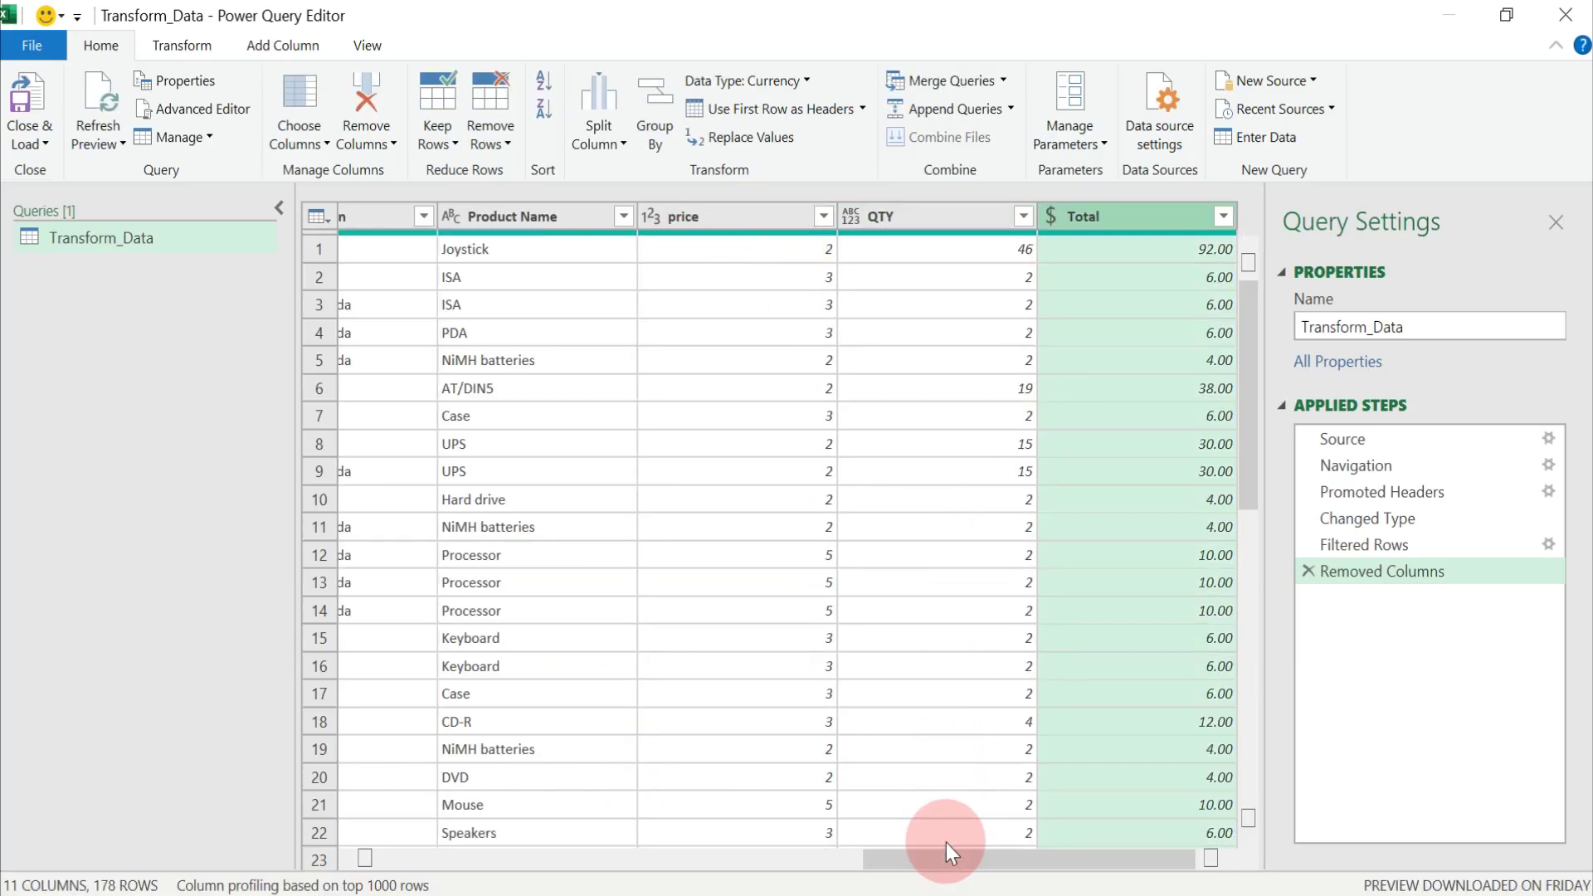
- Duplicate the price column and remove the resulting price - Copy column again
right_click(724, 212)
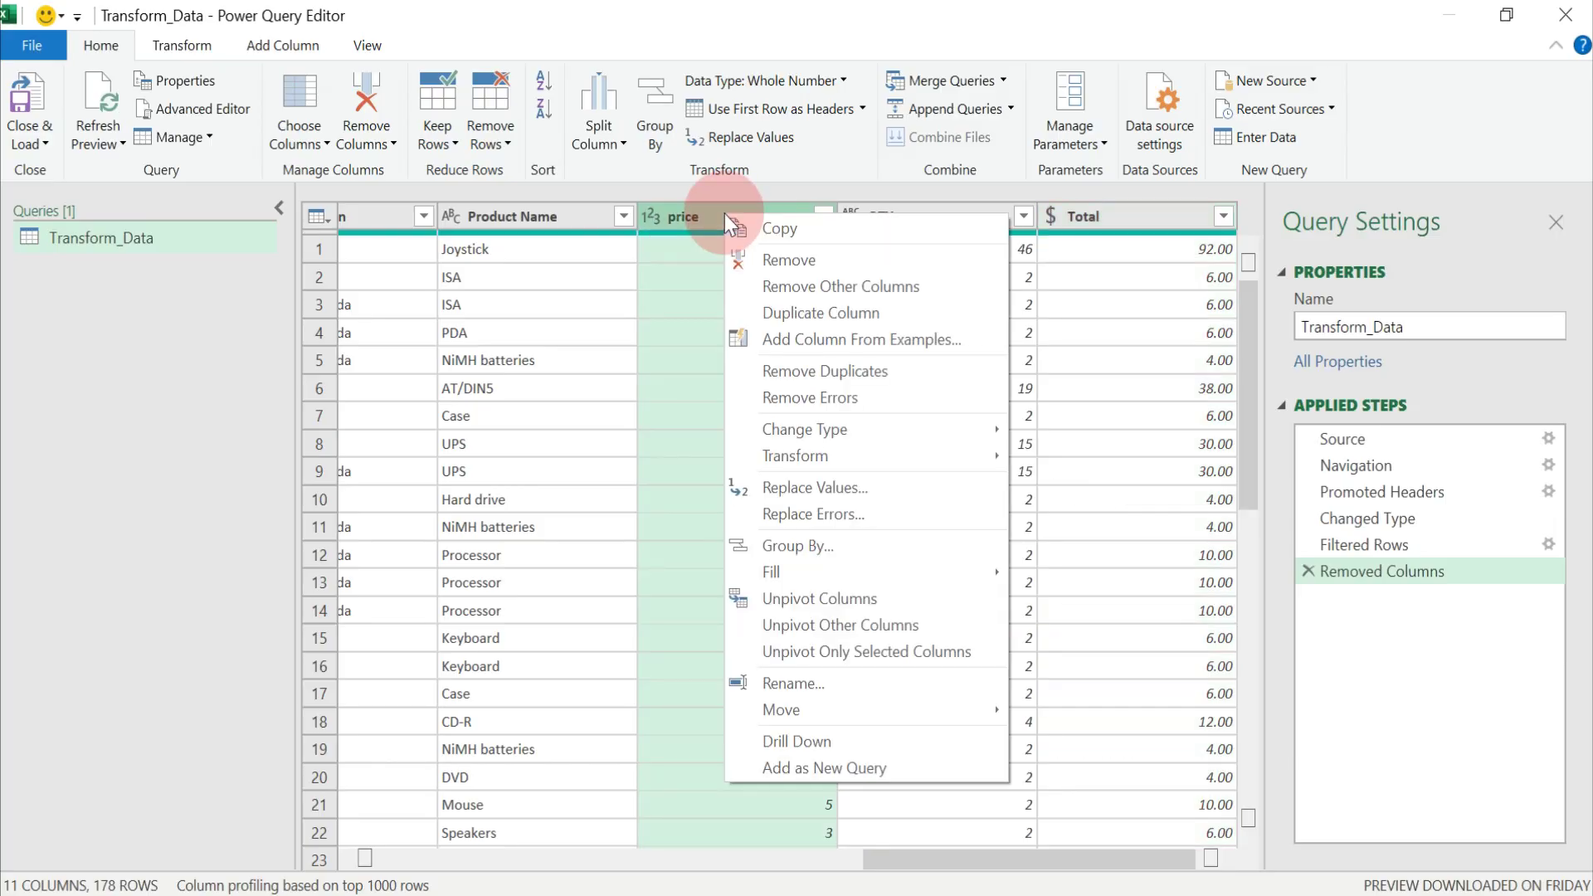
left_click(814, 311)
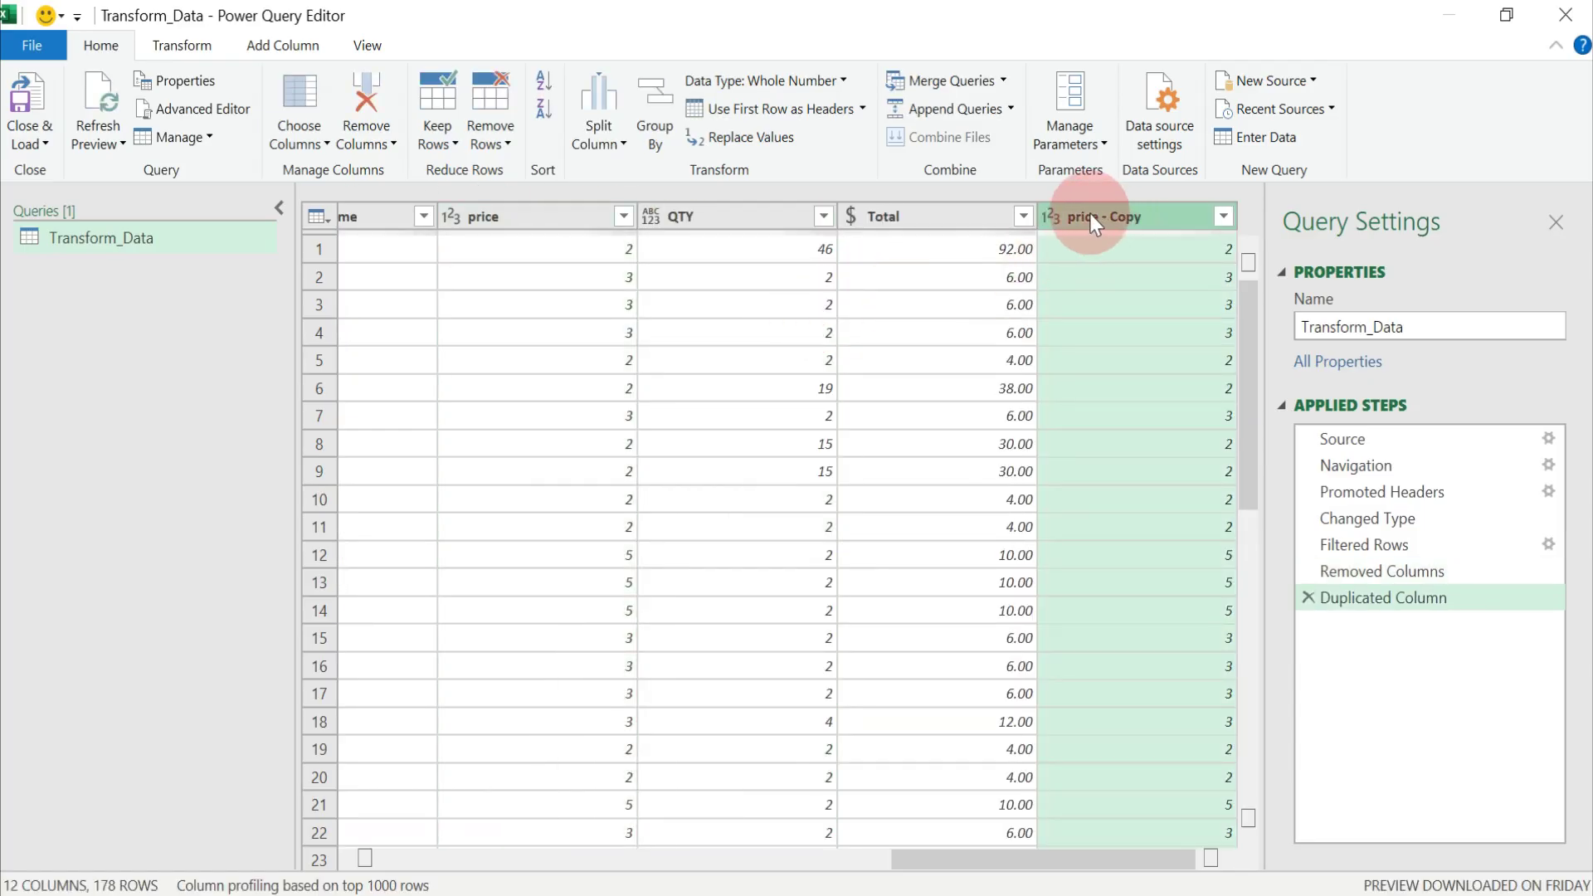
left_click(496, 216)
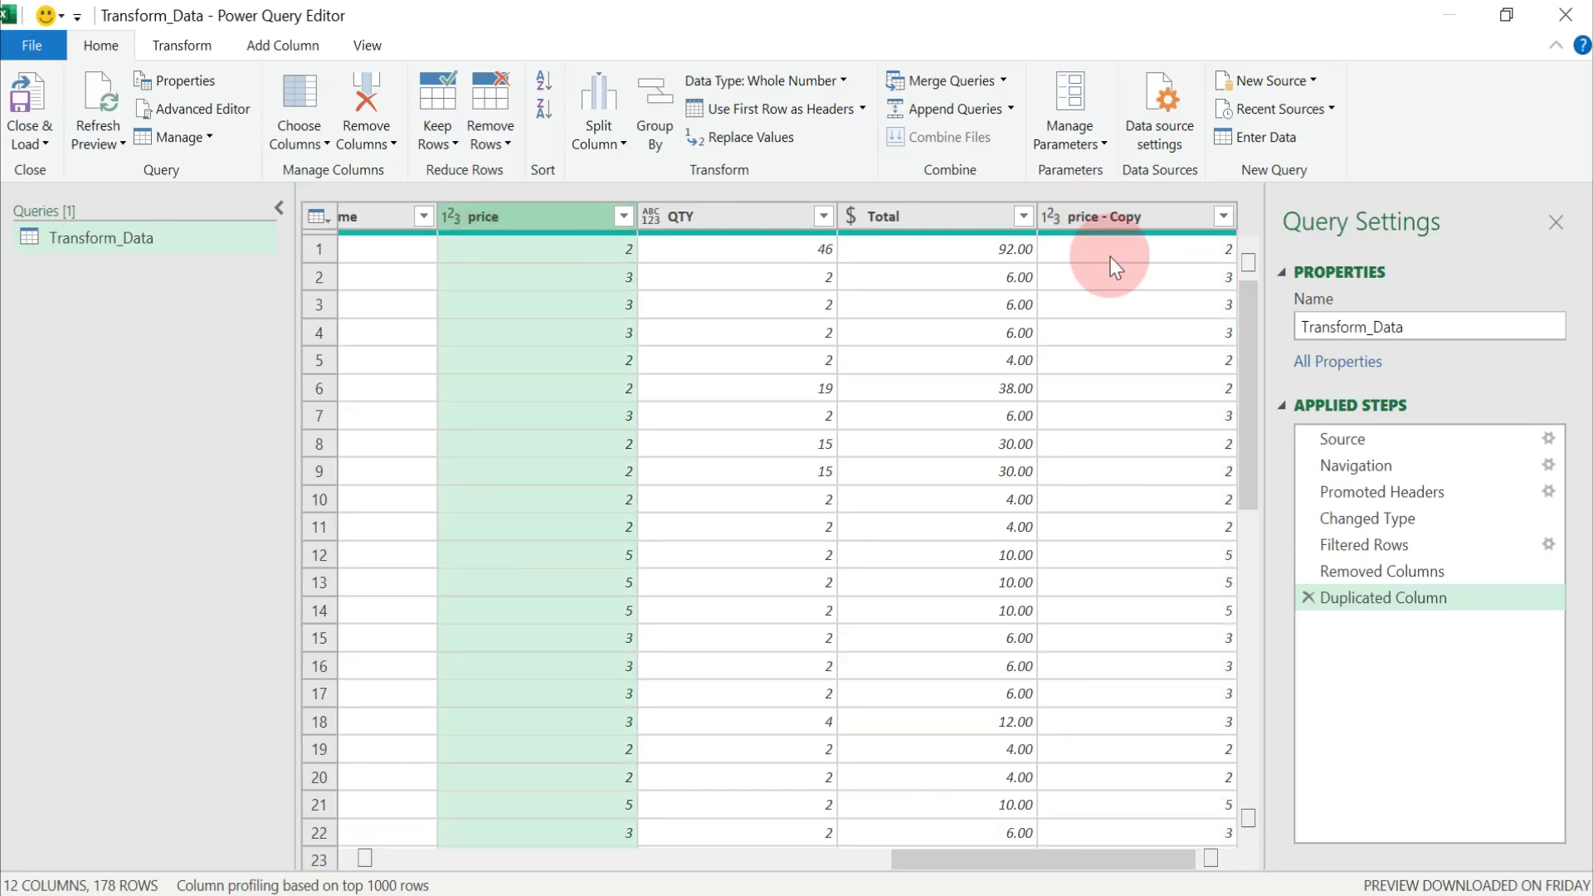
left_click(1088, 213)
right_click(1088, 209)
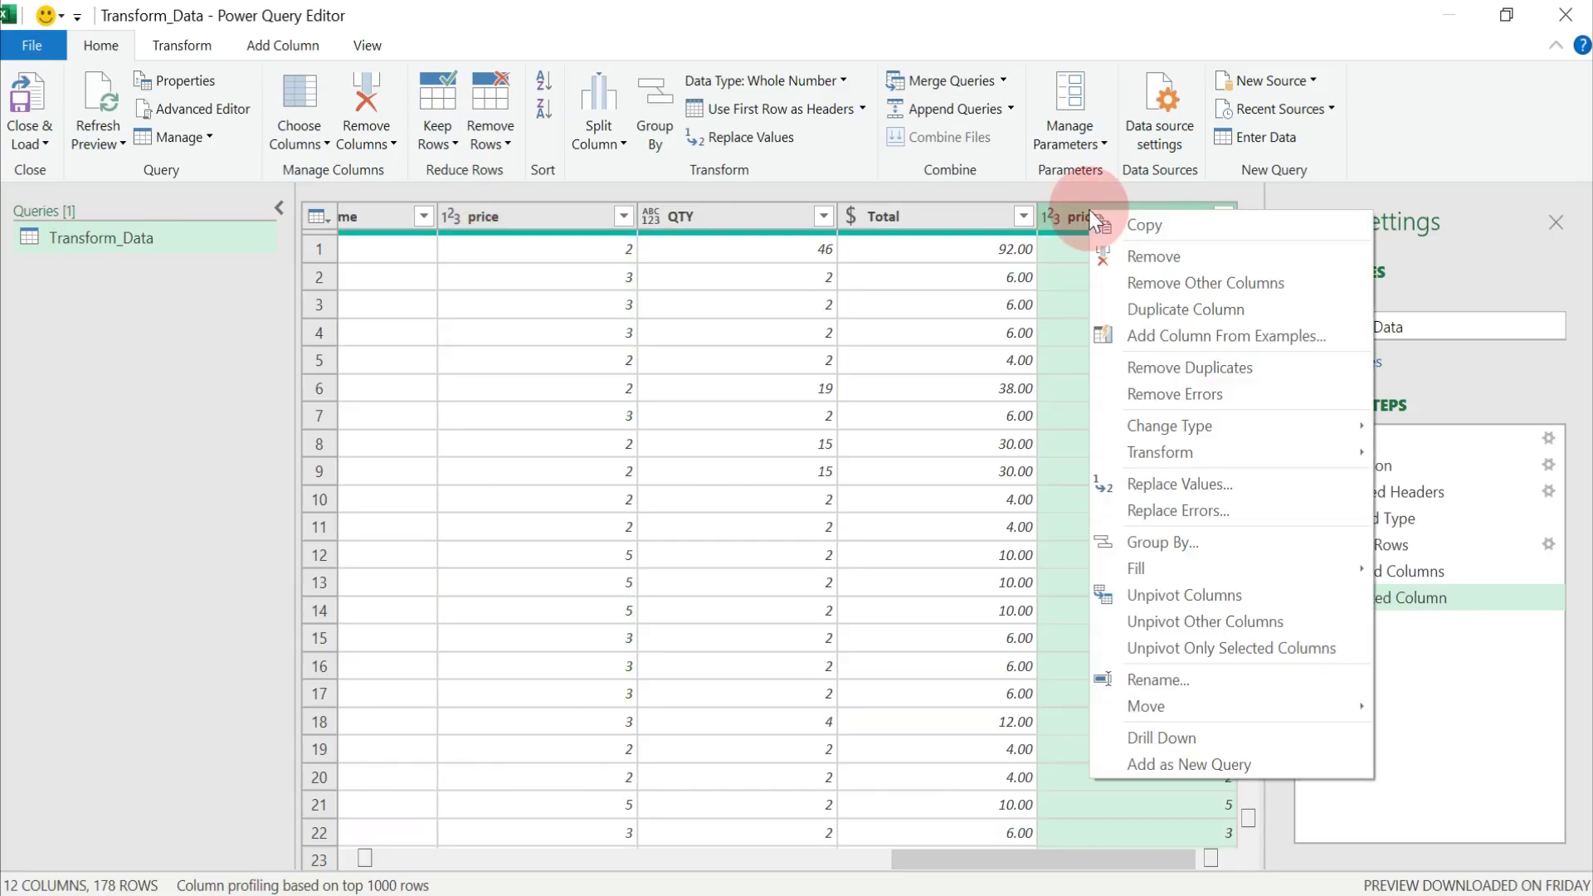
left_click(1122, 263)
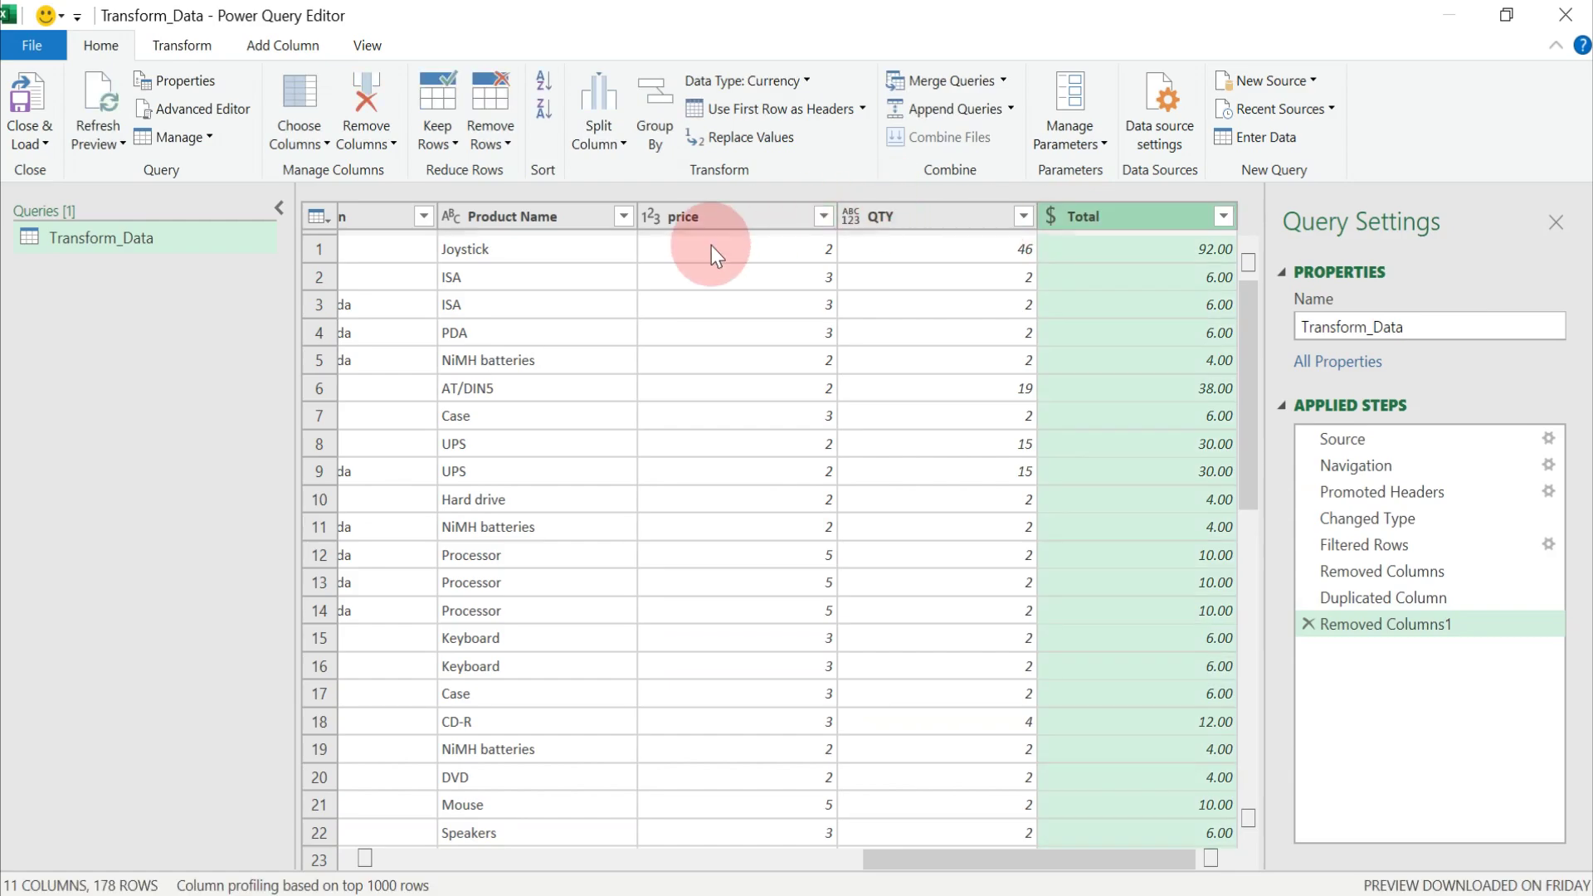
left_click(739, 213)
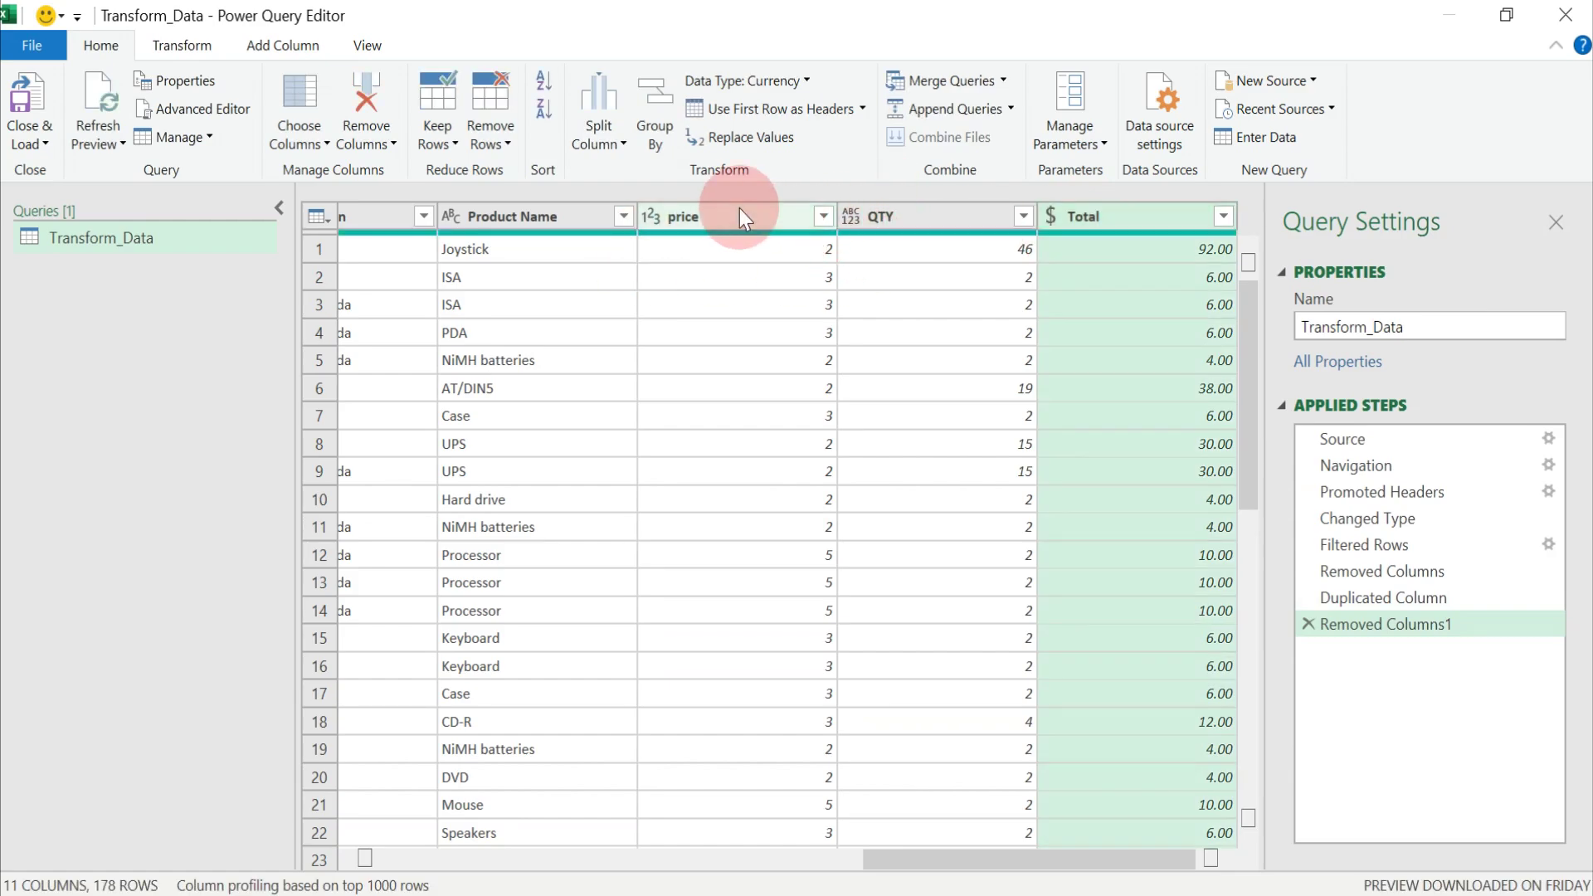
right_click(743, 214)
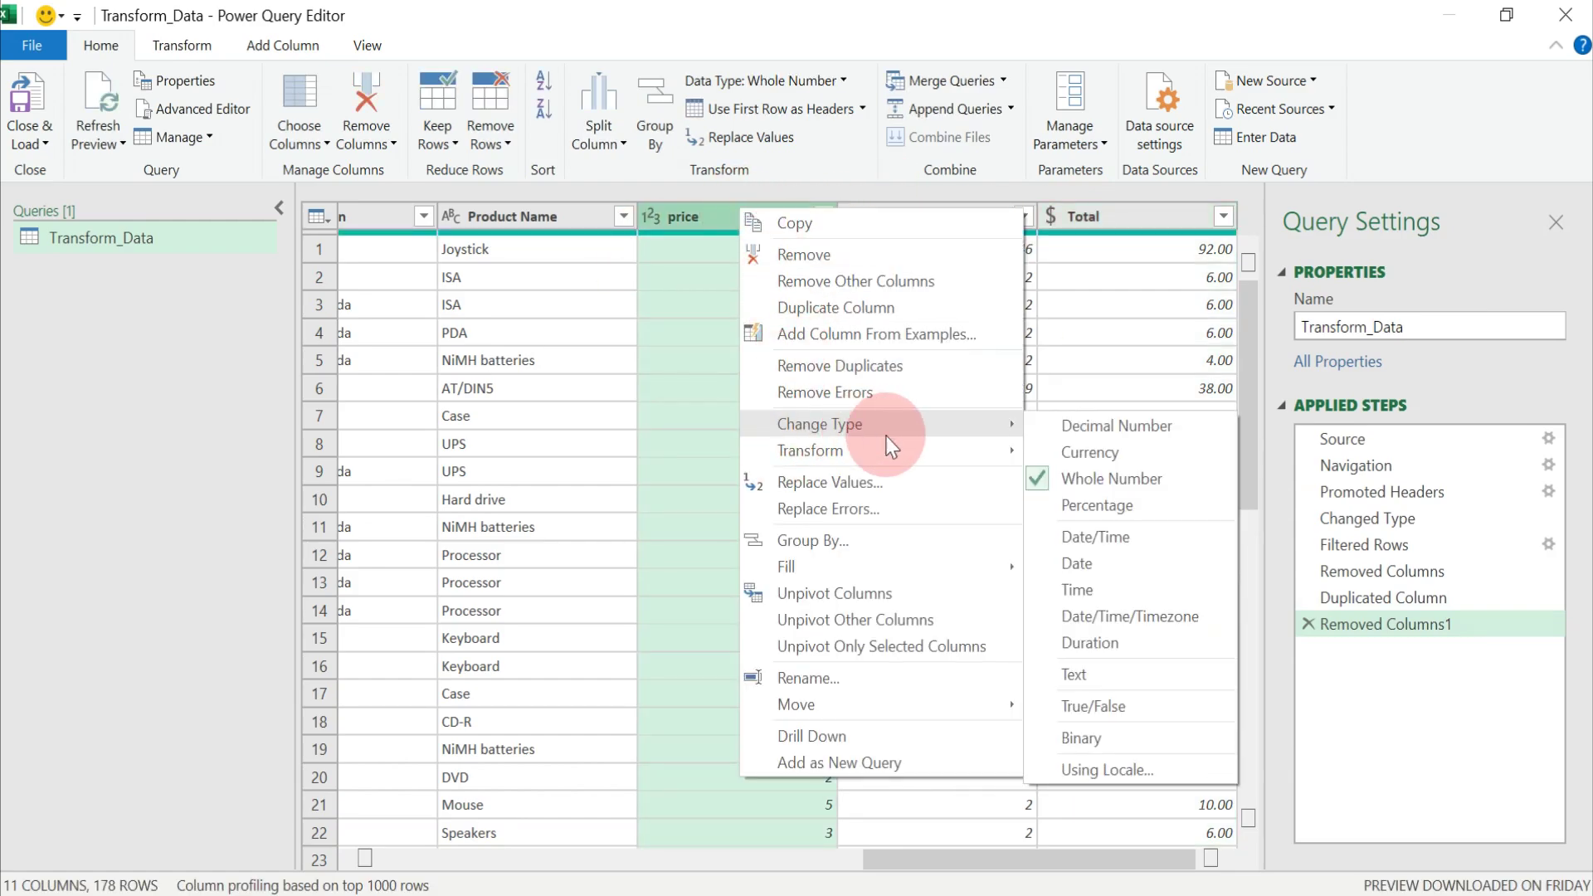
left_click(981, 435)
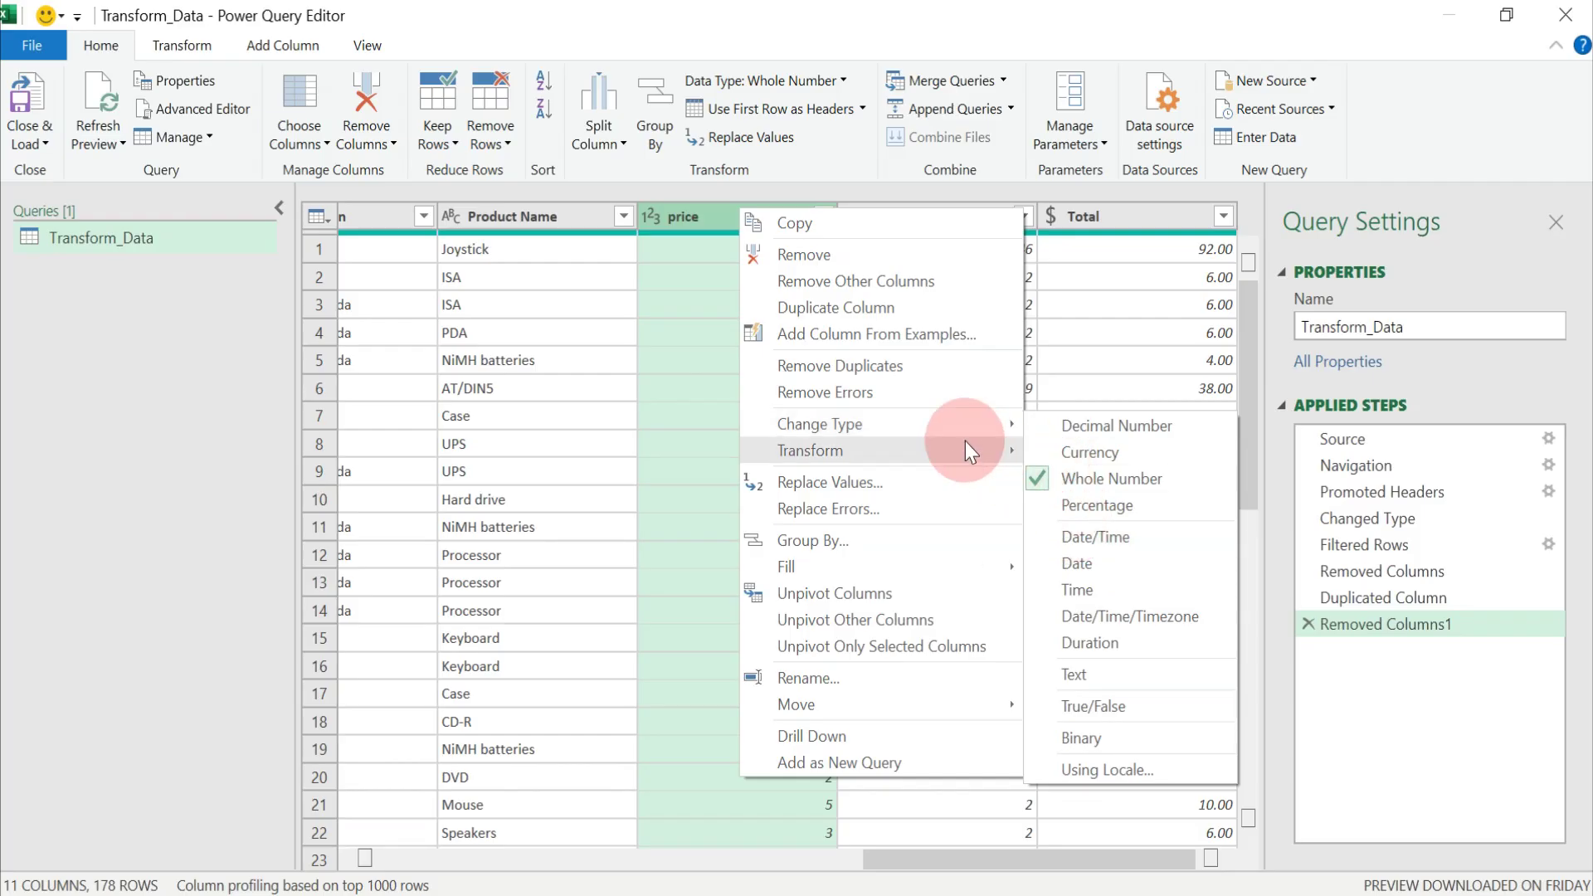
mouse_move(958, 451)
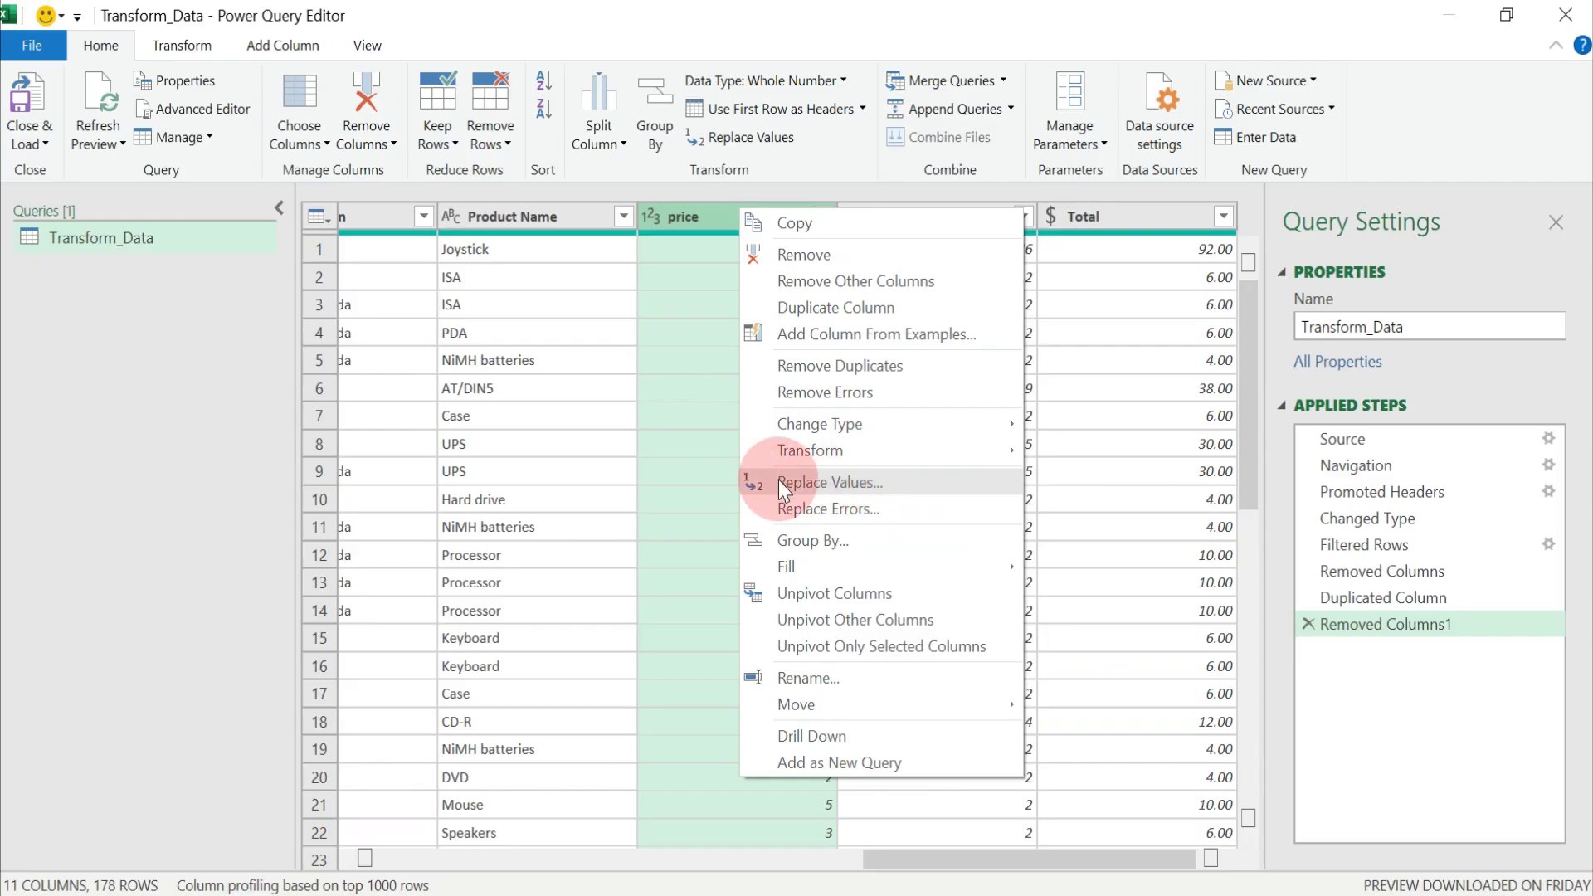
left_click(569, 471)
- Start a Replace Values operation on the Shop Name column with "Hun Sophal Shop" as the value to find
left_click_drag(903, 704, 469, 666)
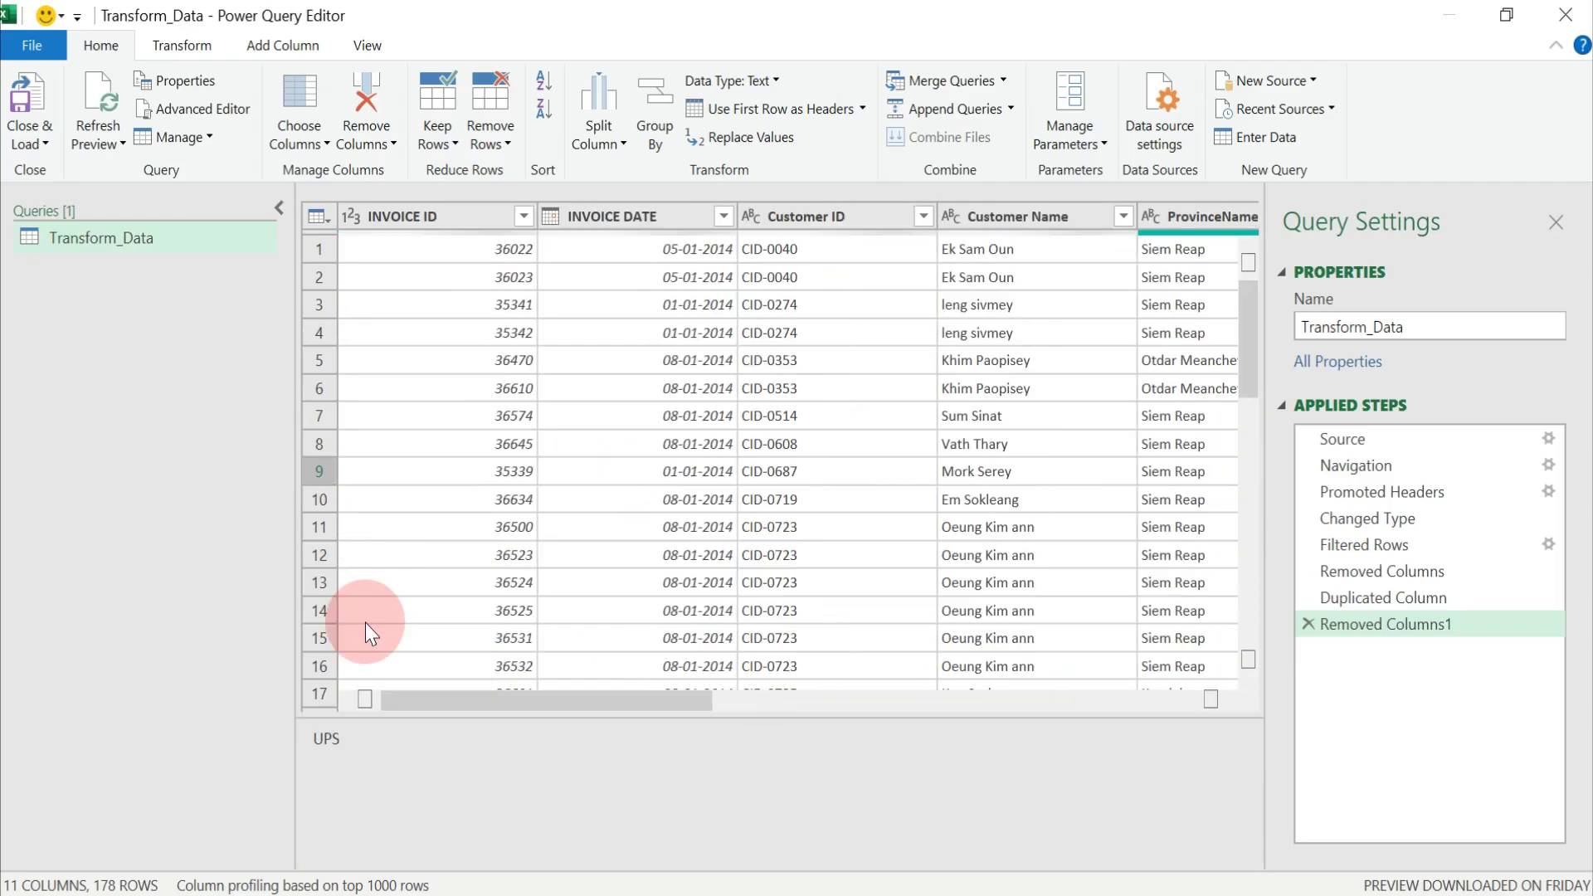
scroll(754, 581, "right", 5)
left_click(604, 218)
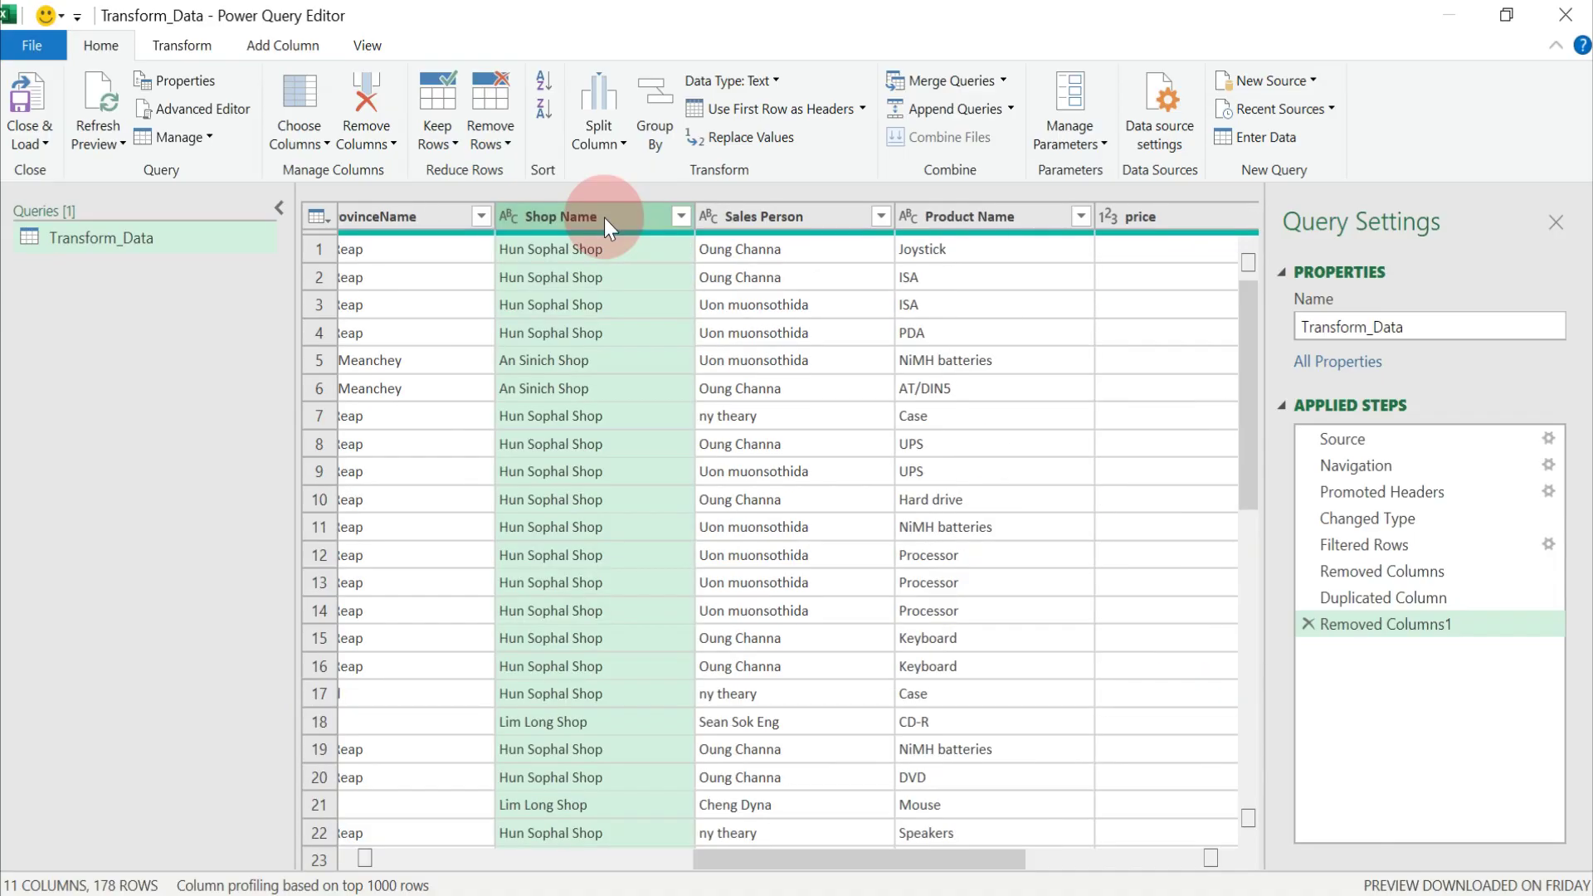
right_click(604, 217)
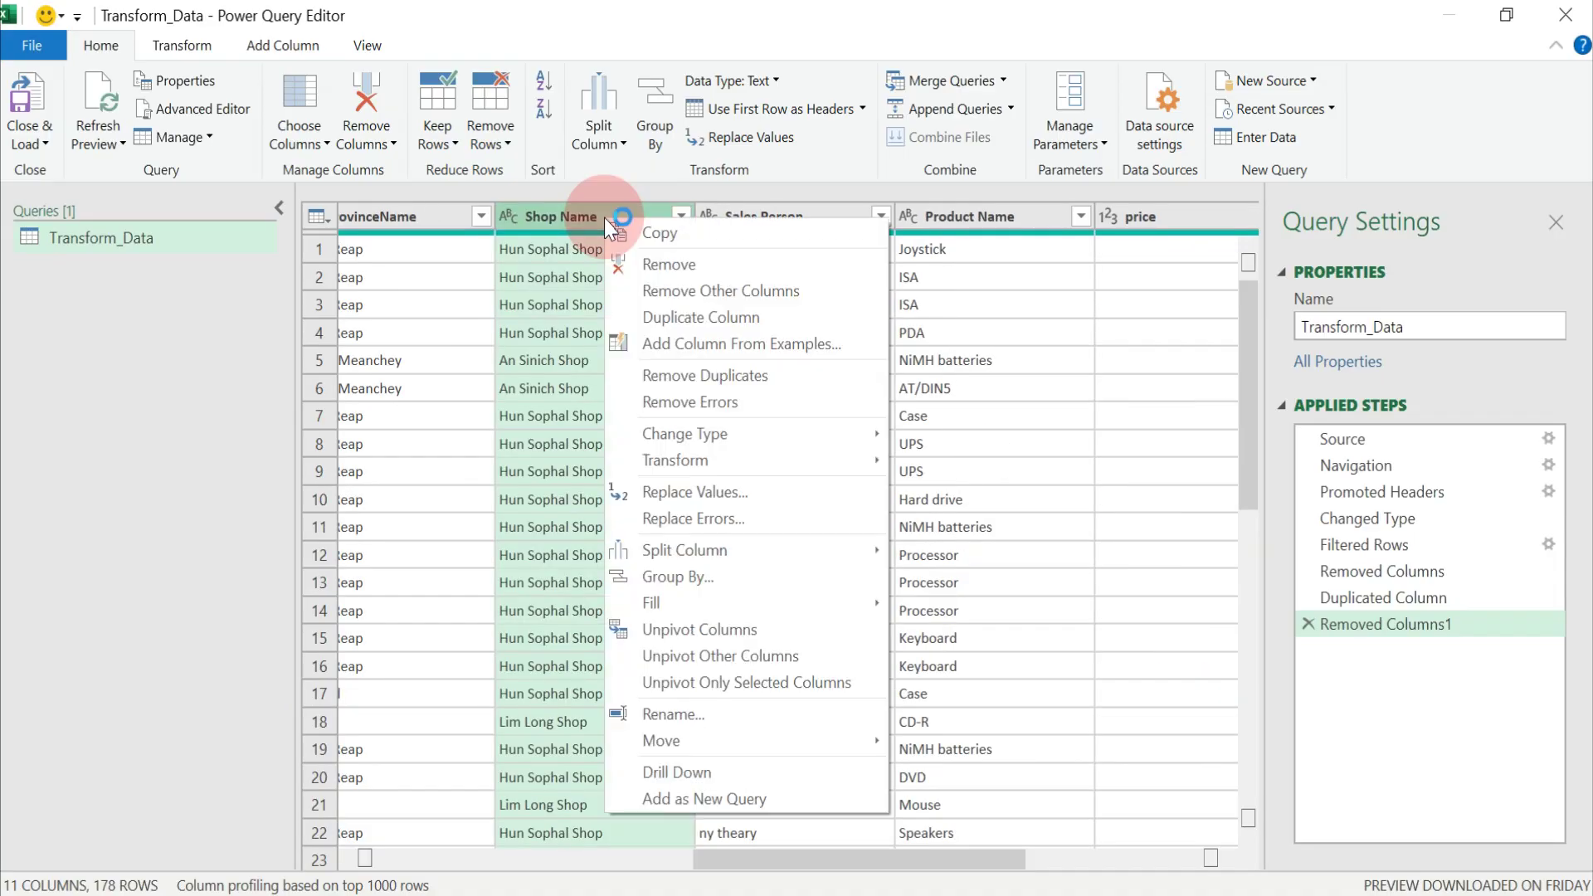
left_click(687, 502)
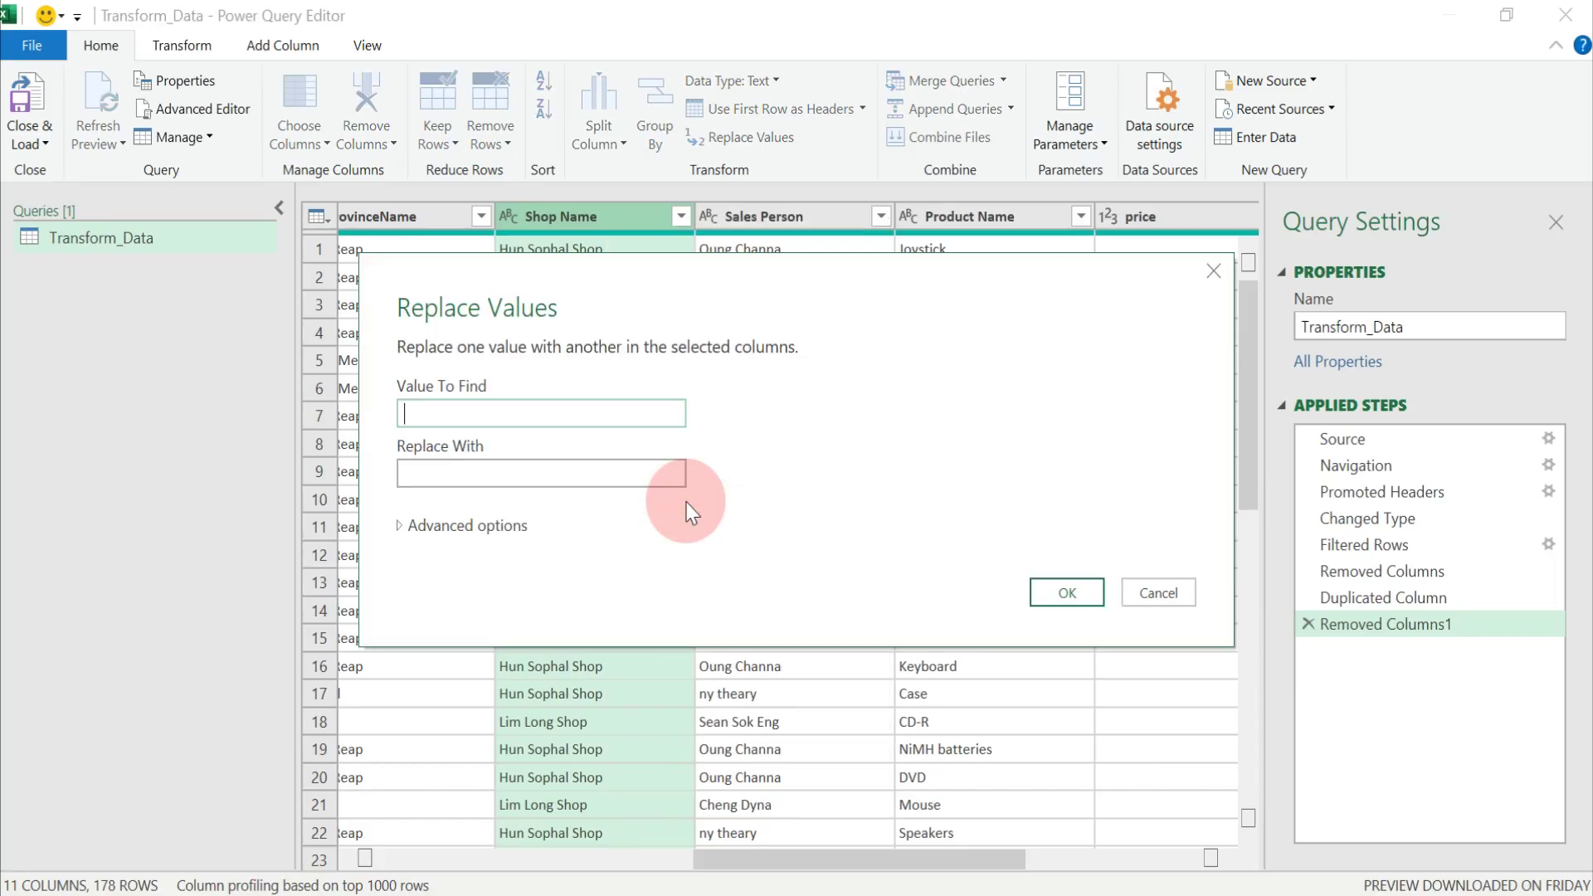
left_click_drag(694, 295, 1068, 289)
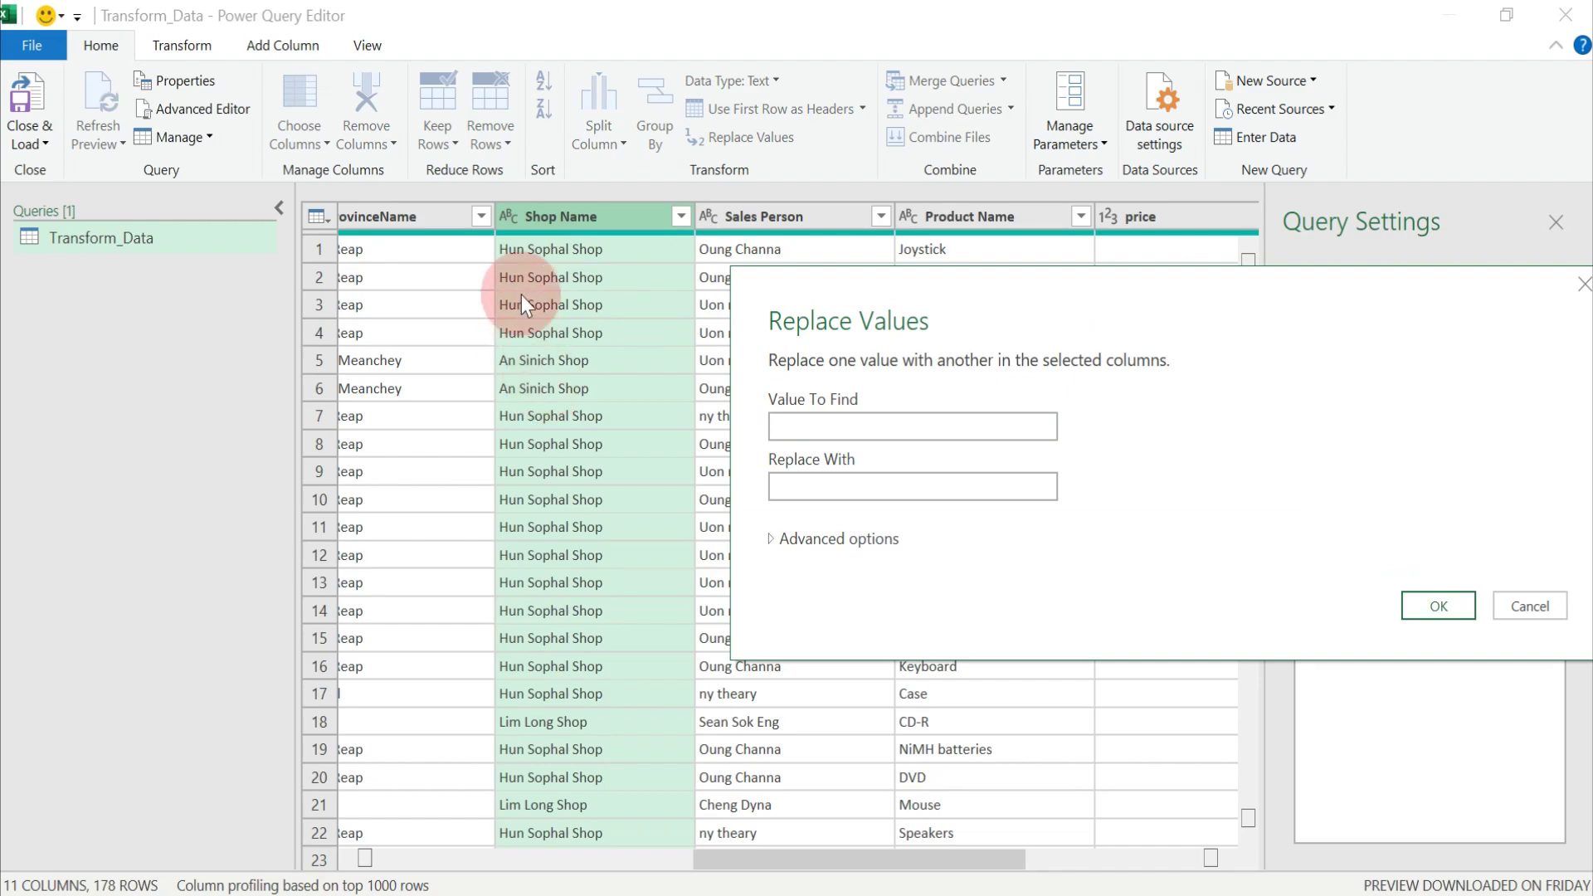
type("H")
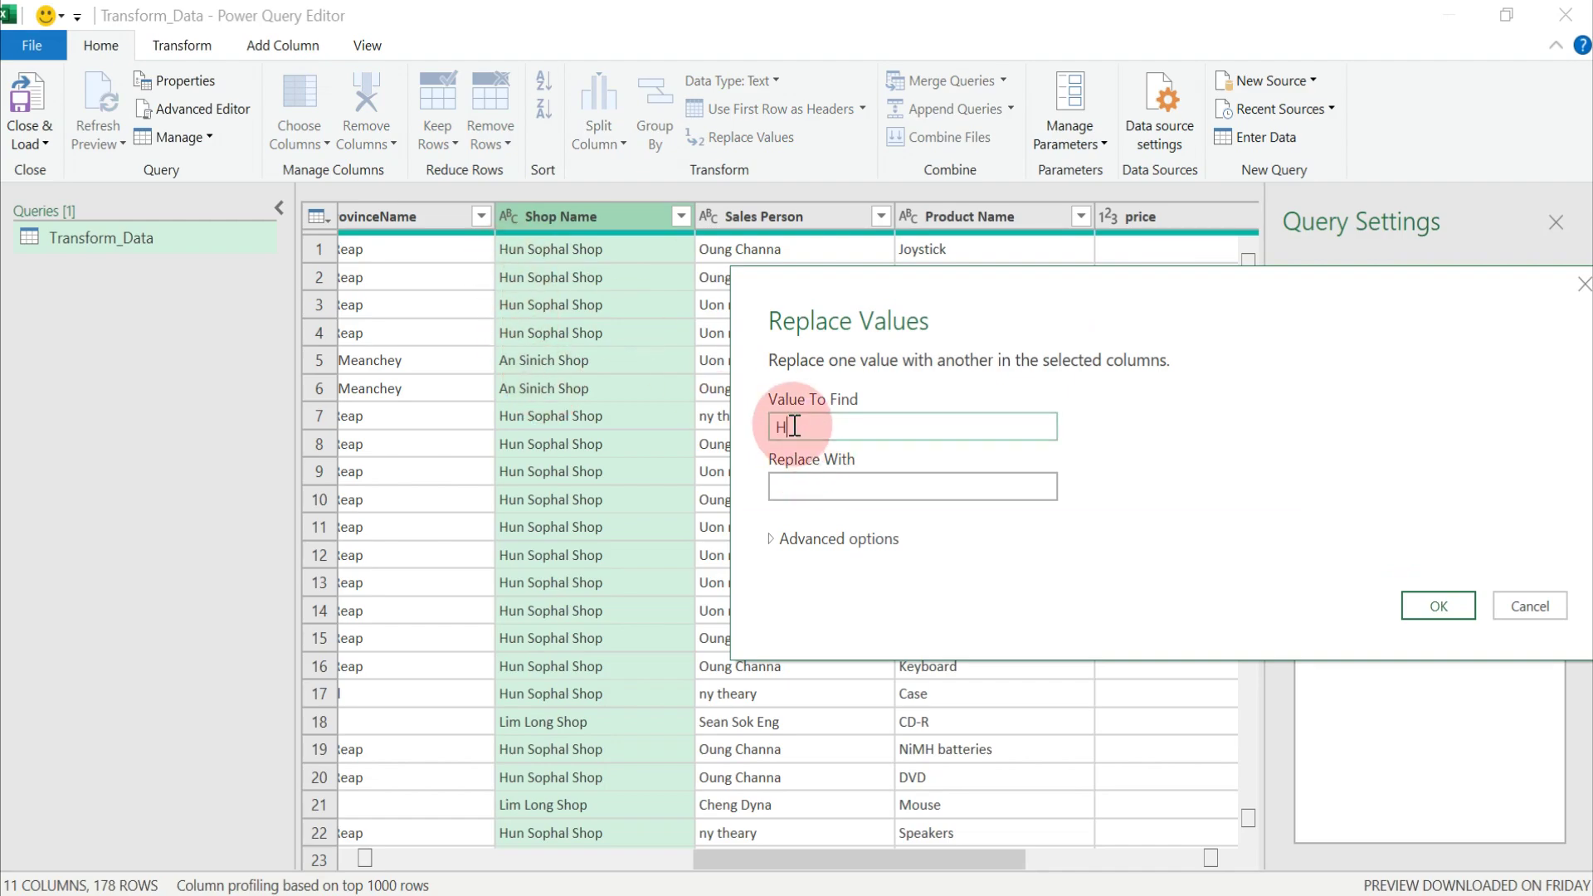
type("un Sop")
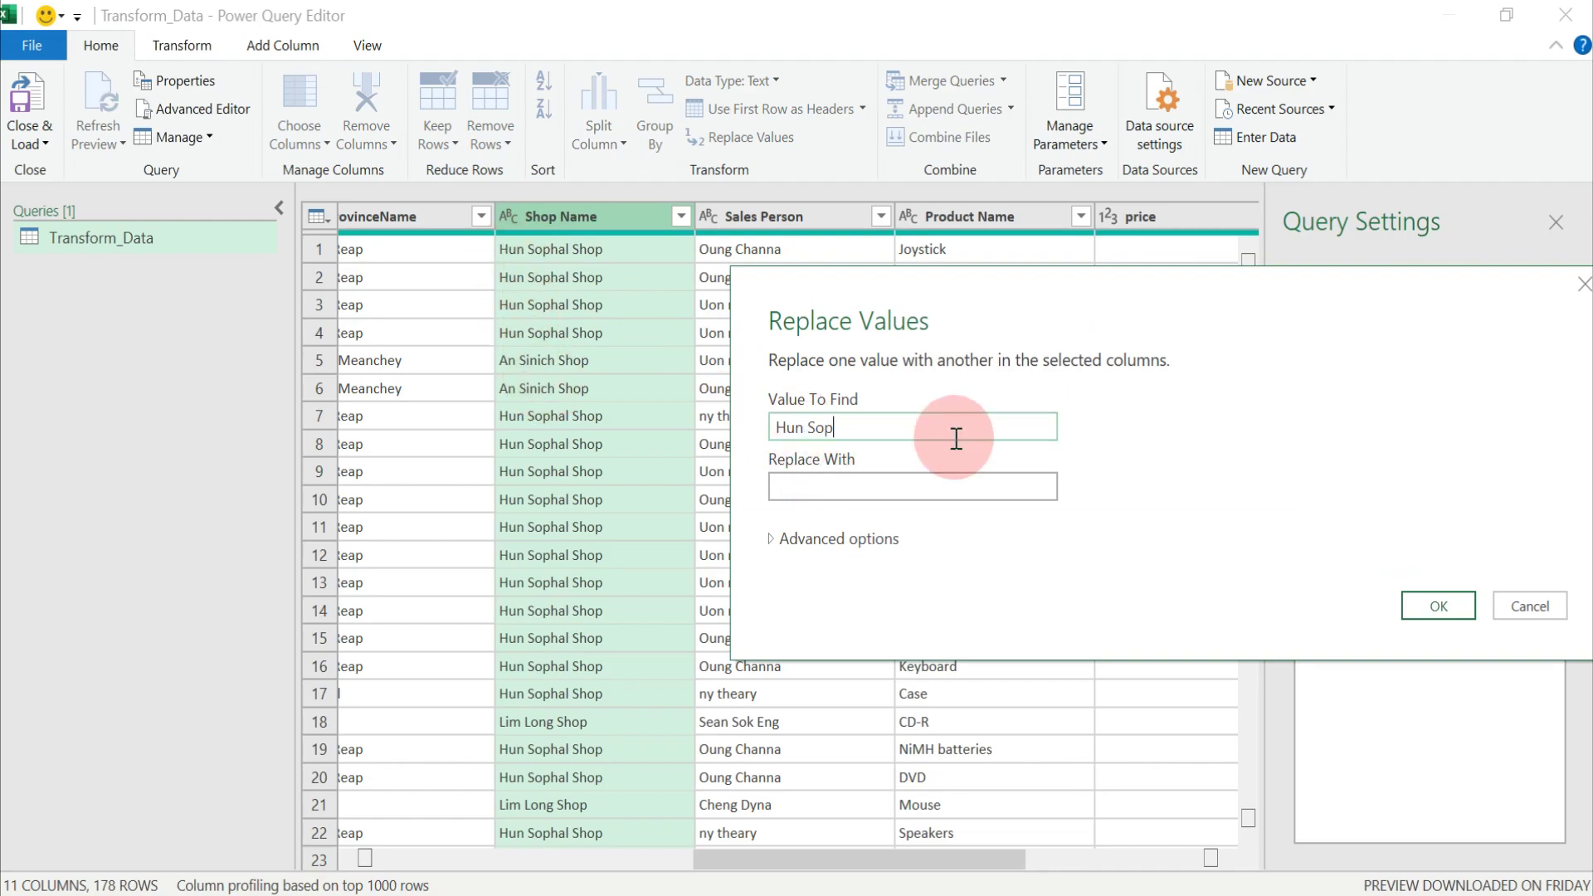
type("hal Shop")
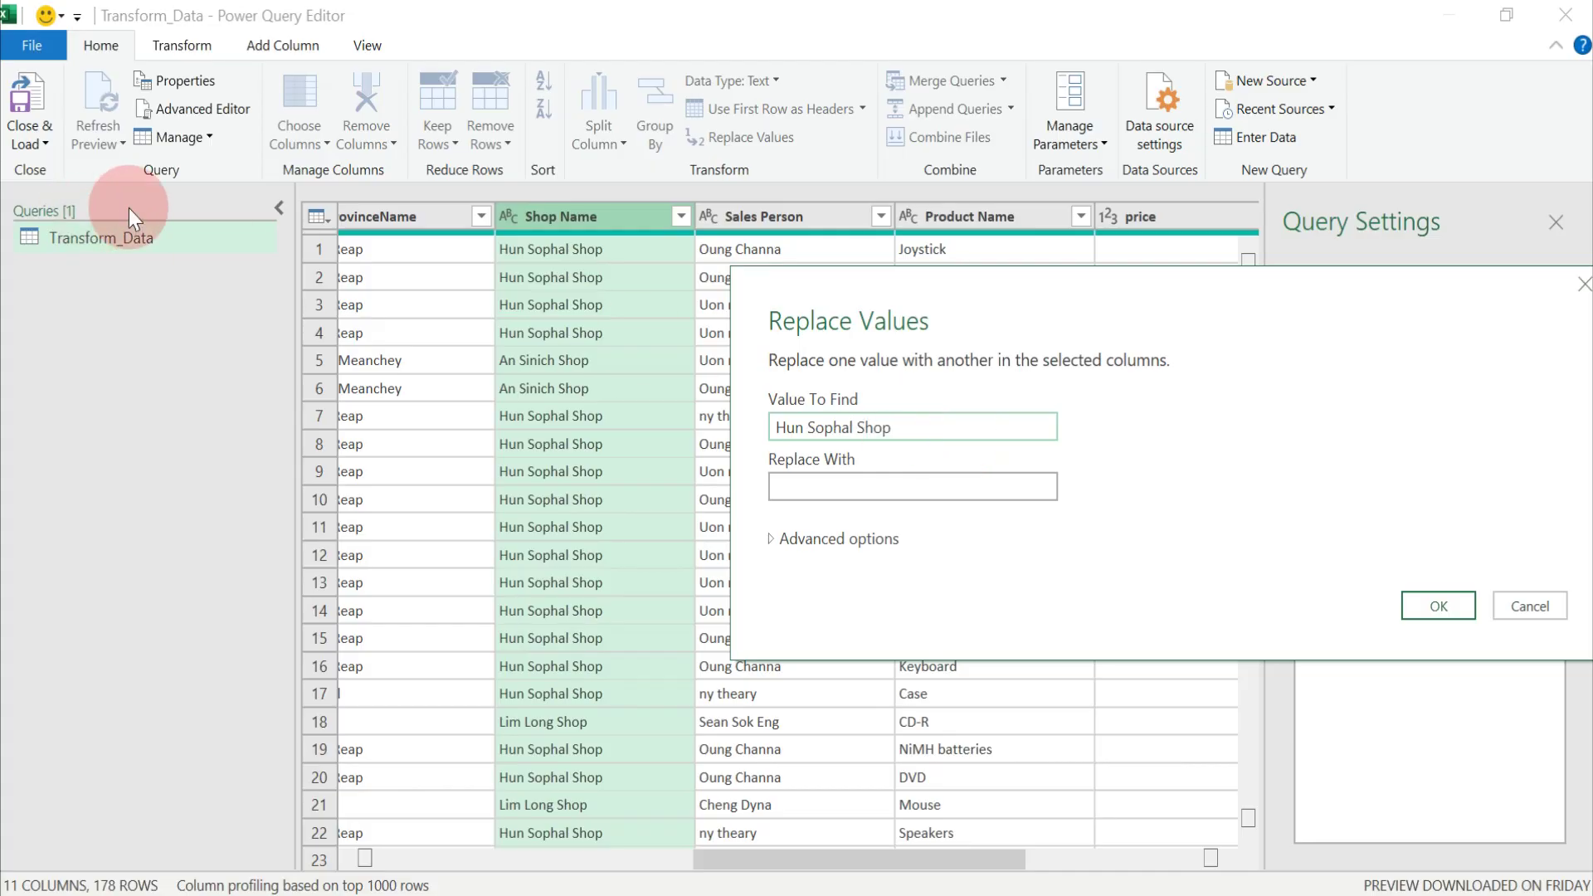
- Set the replacement value to "Huny Sophal Shop" and apply the replacement to the Shop Name column
left_click(840, 489)
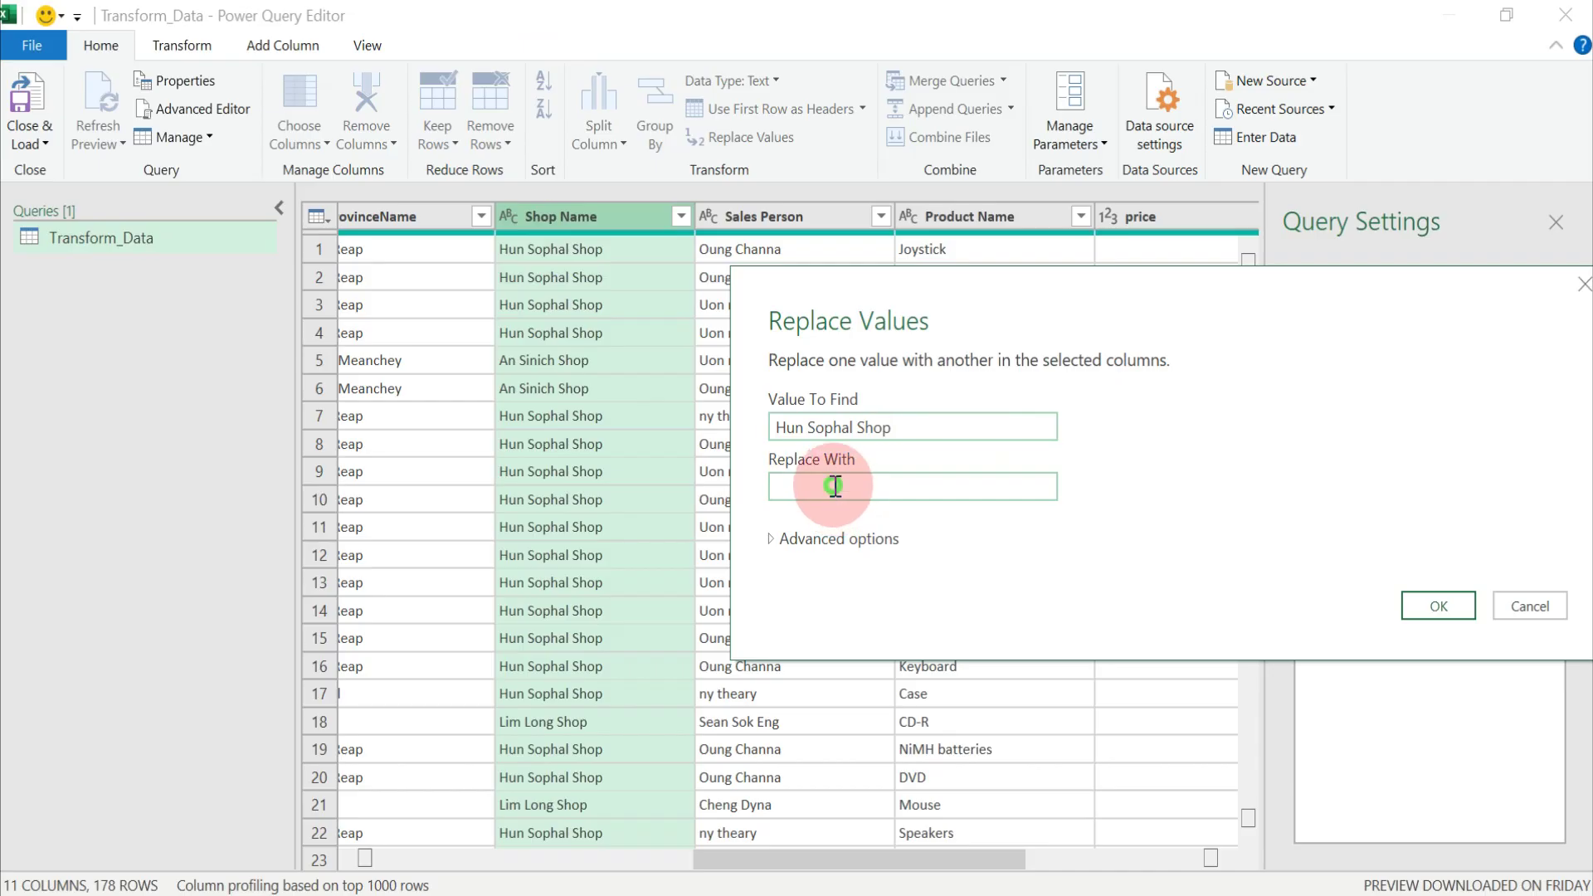
left_click_drag(910, 426, 700, 420)
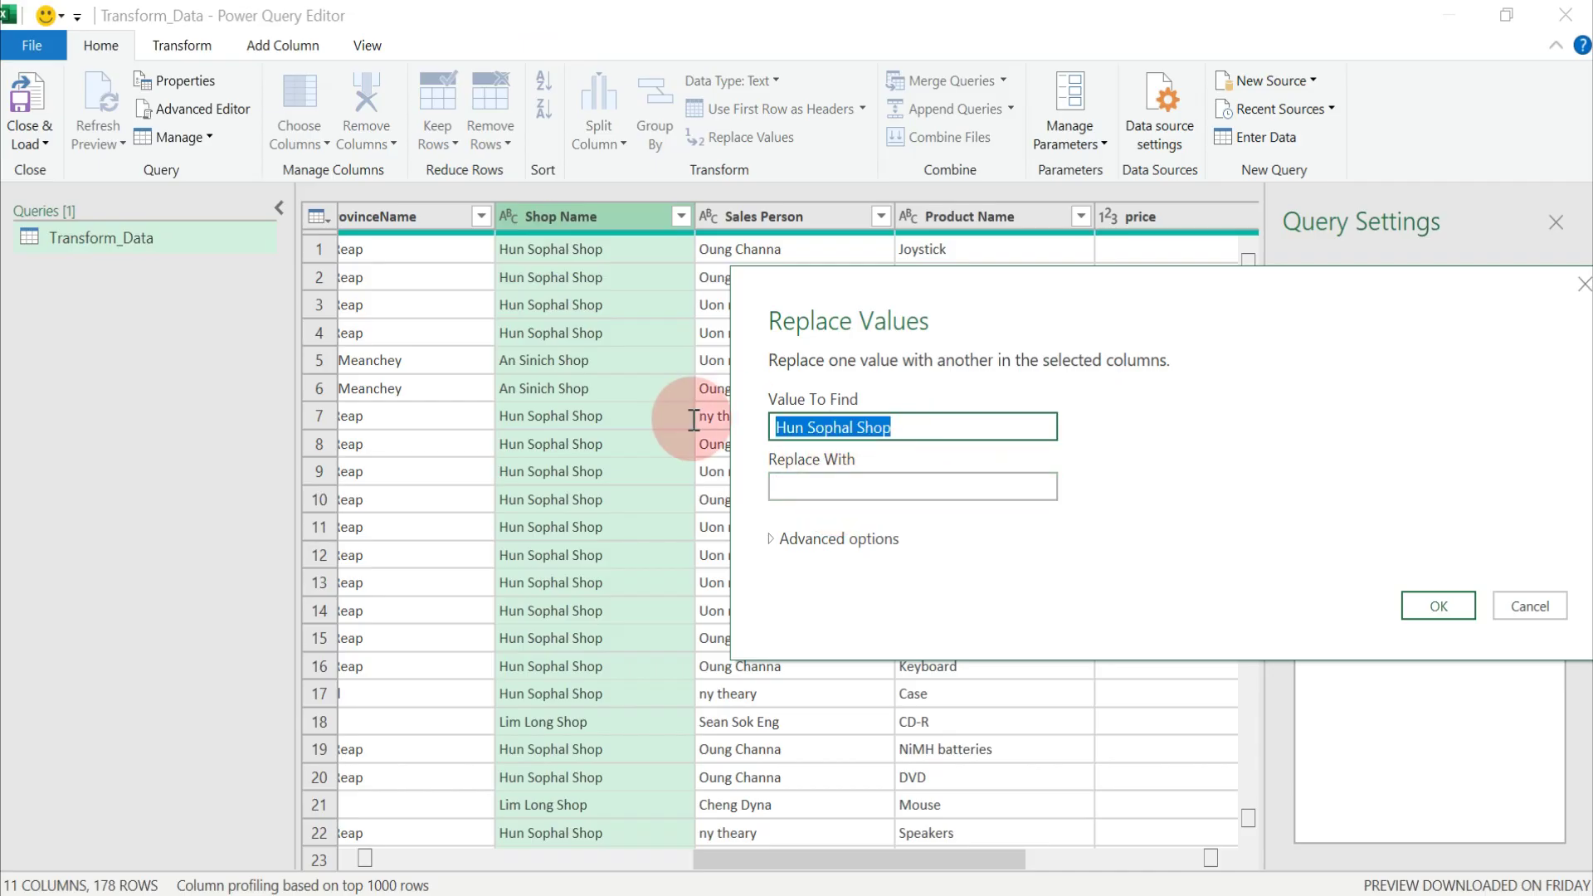
left_click(834, 498)
key("ctrl+v")
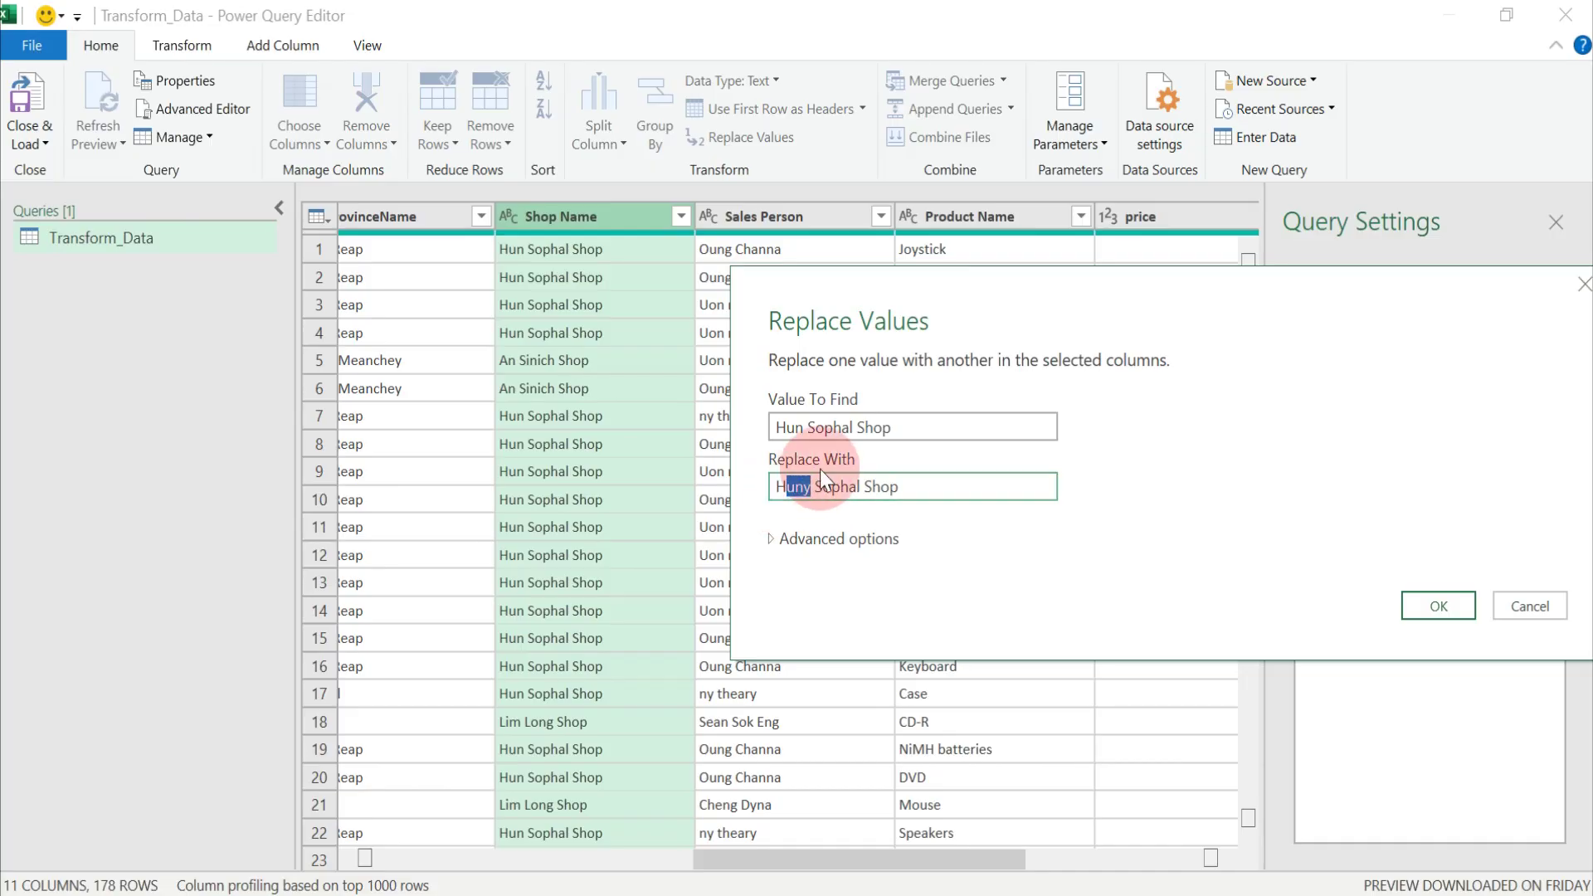
left_click_drag(894, 428, 841, 432)
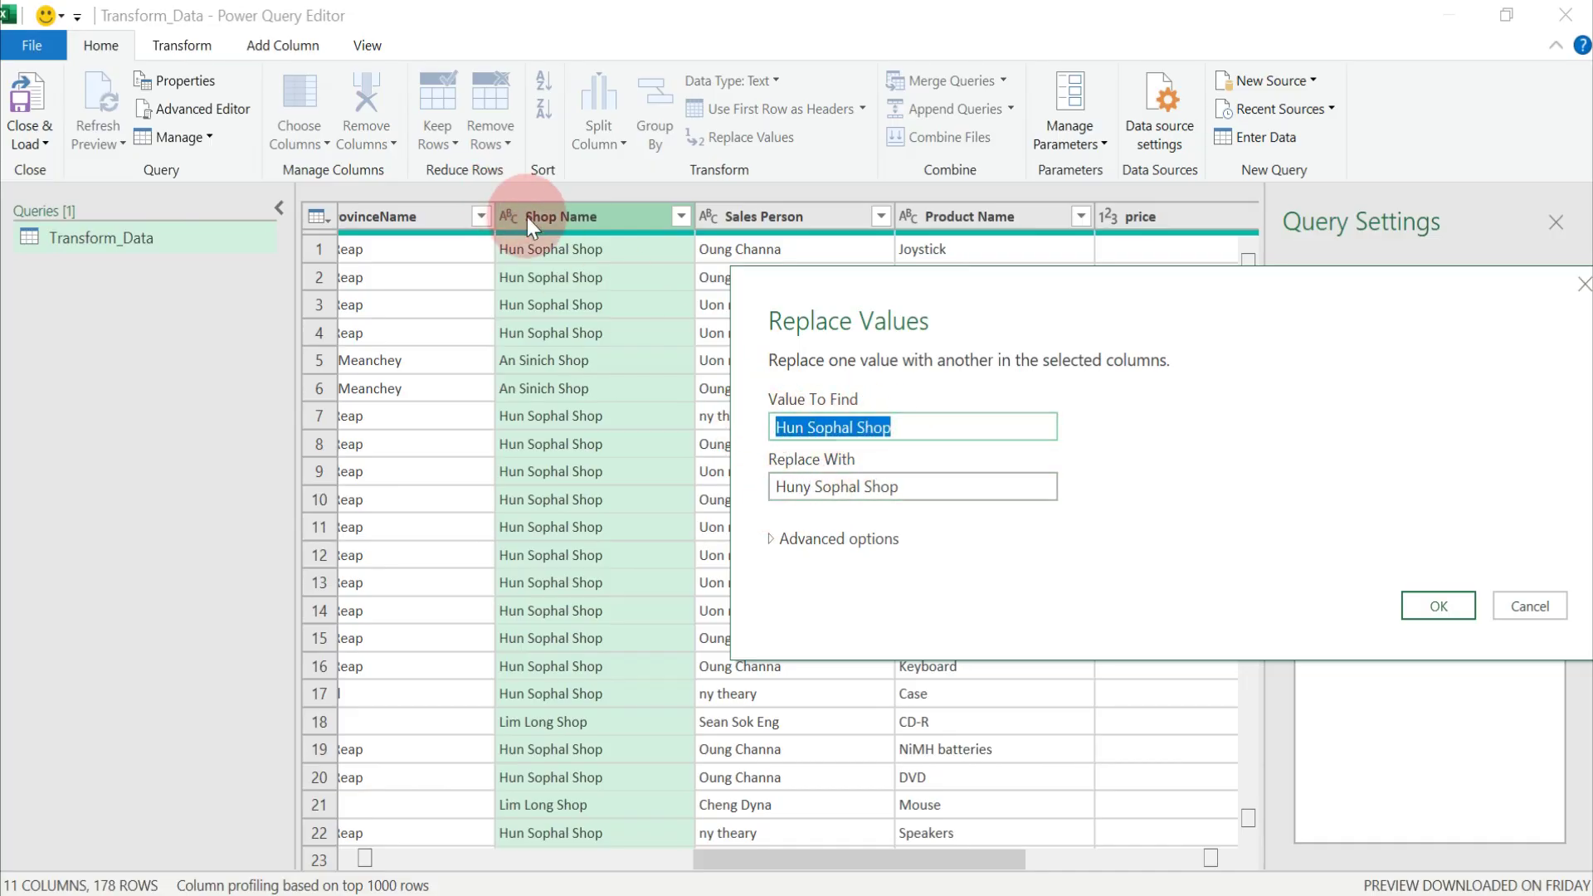
left_click_drag(931, 490, 750, 489)
left_click(1437, 606)
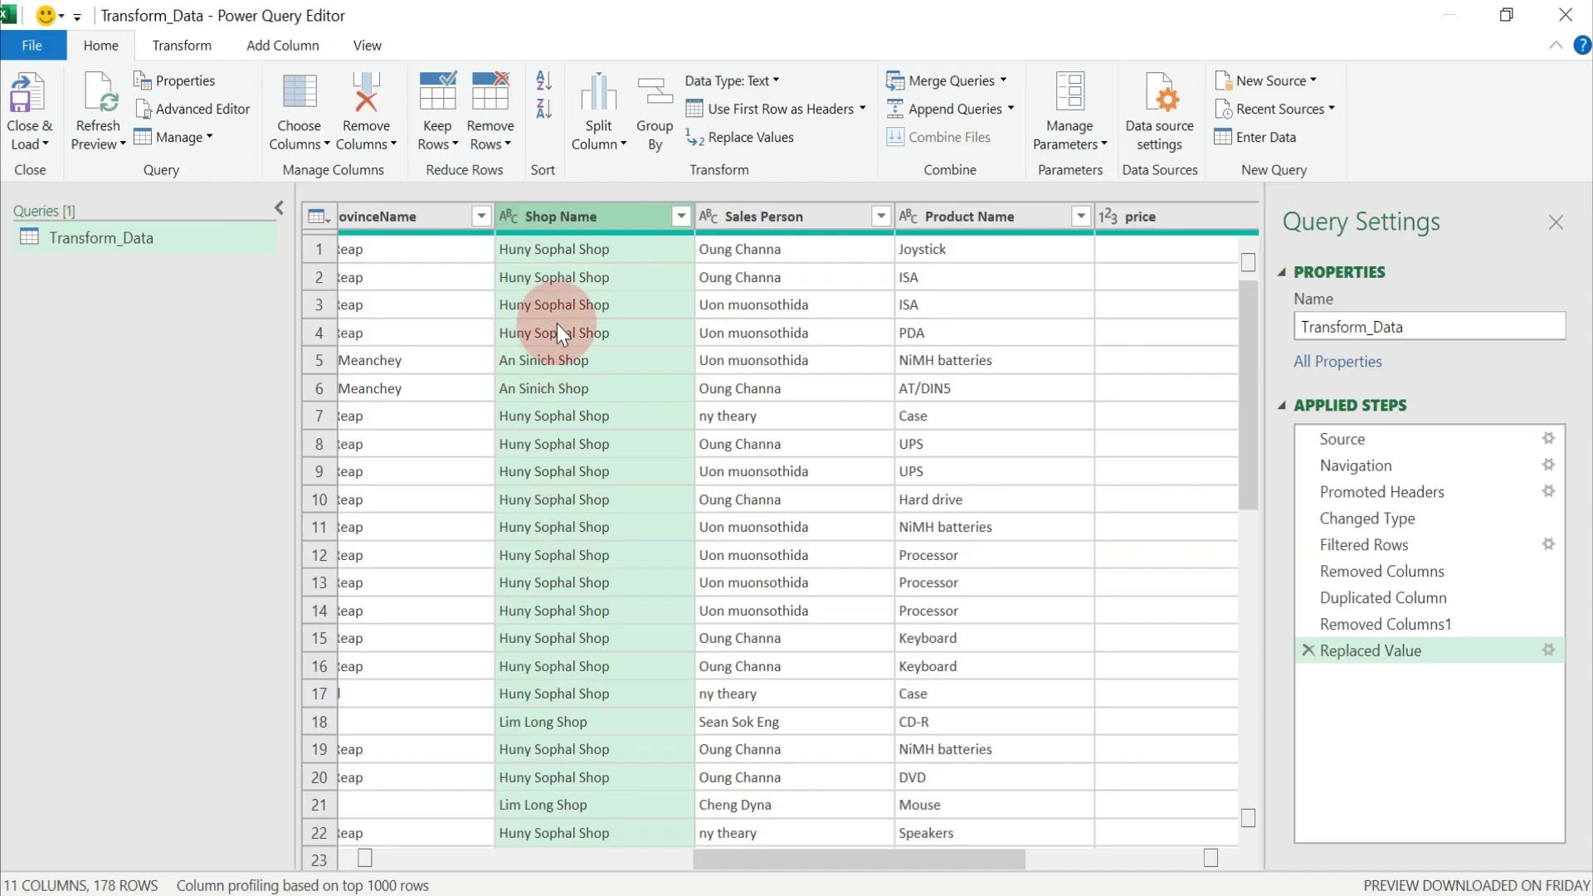
- Open the name of the price column for editing
right_click(616, 212)
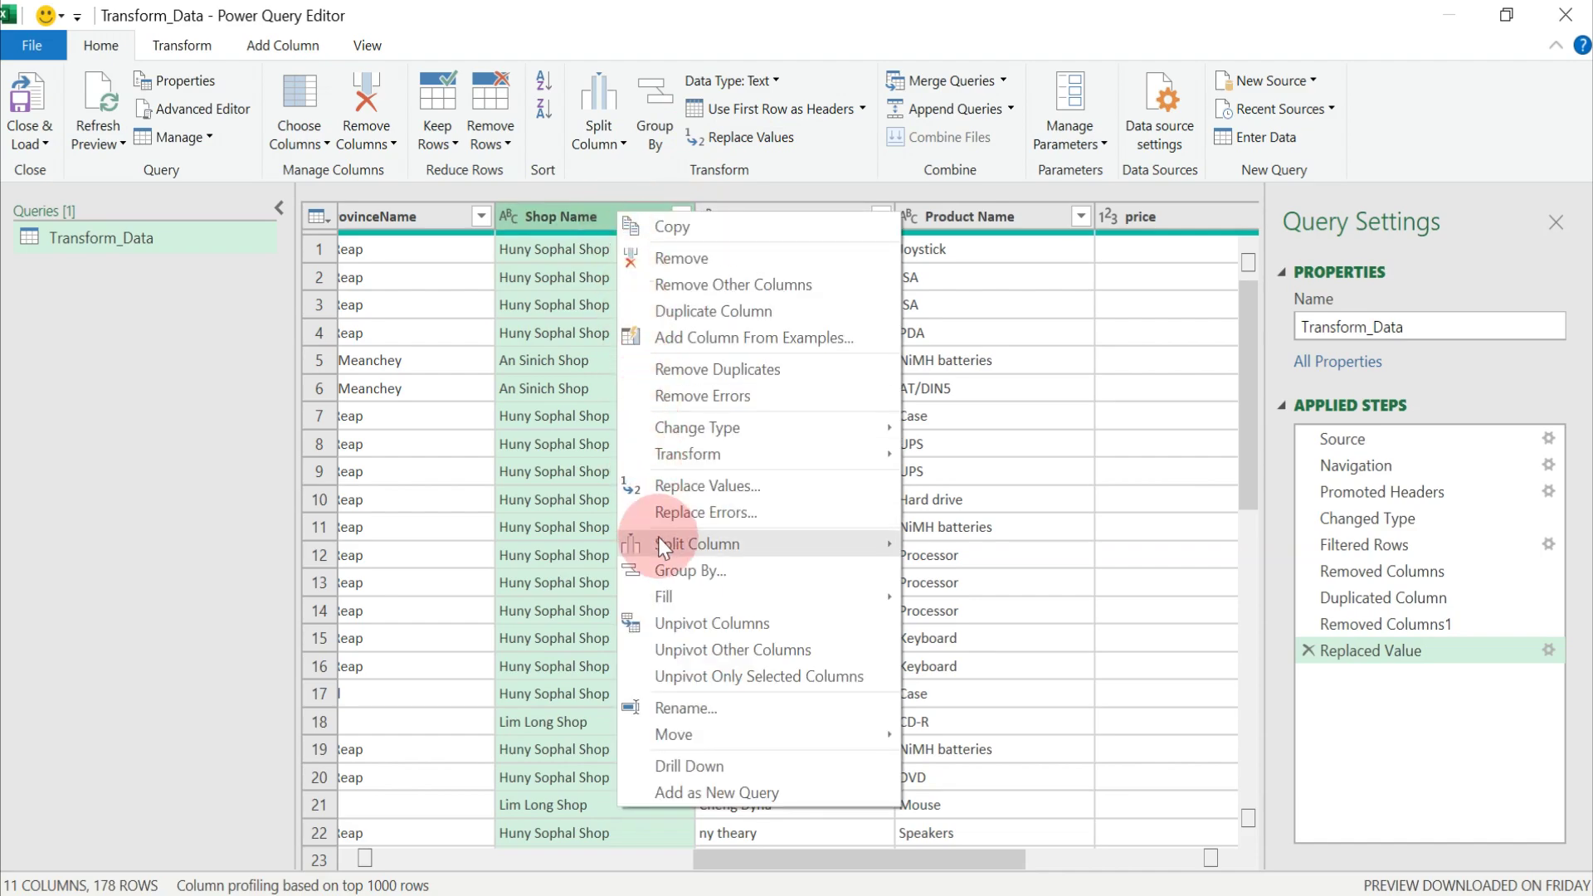
left_click(729, 217)
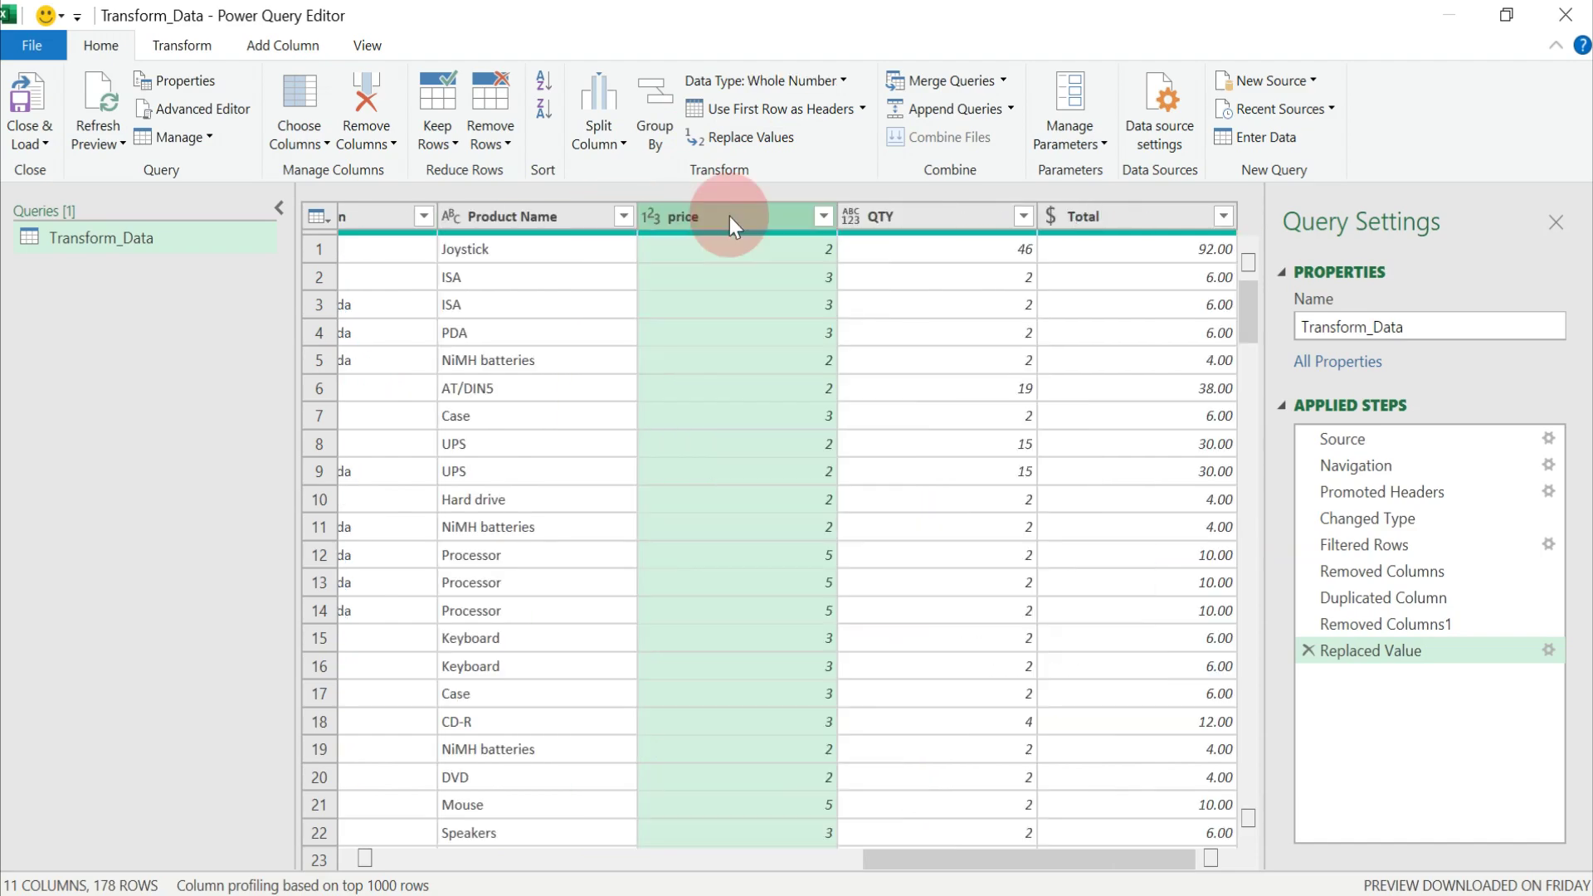
right_click(729, 215)
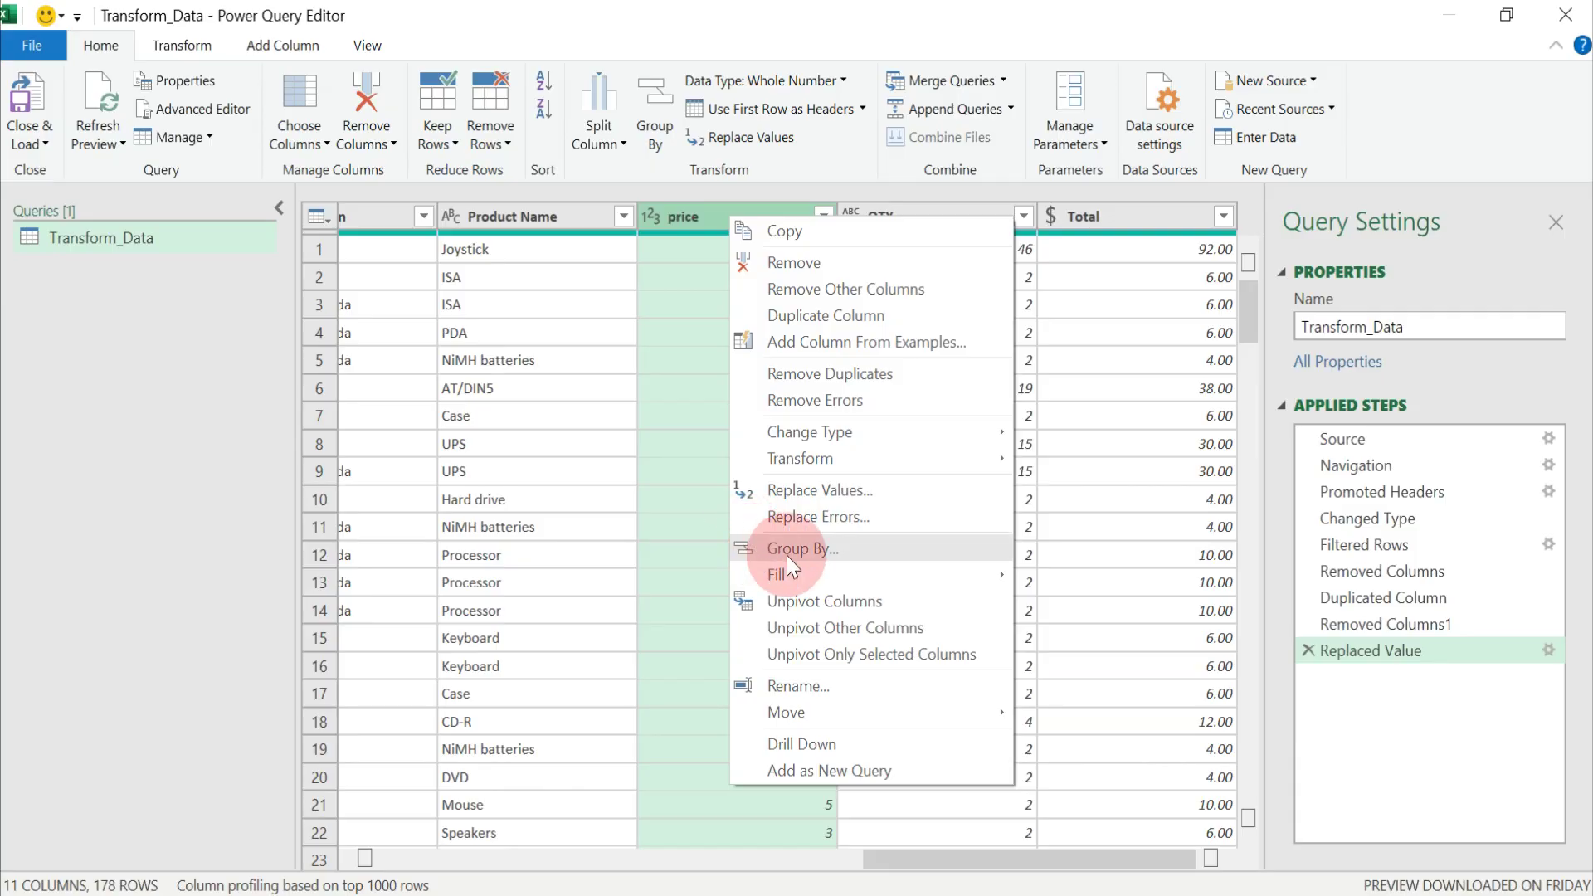
left_click(781, 693)
left_click(745, 377)
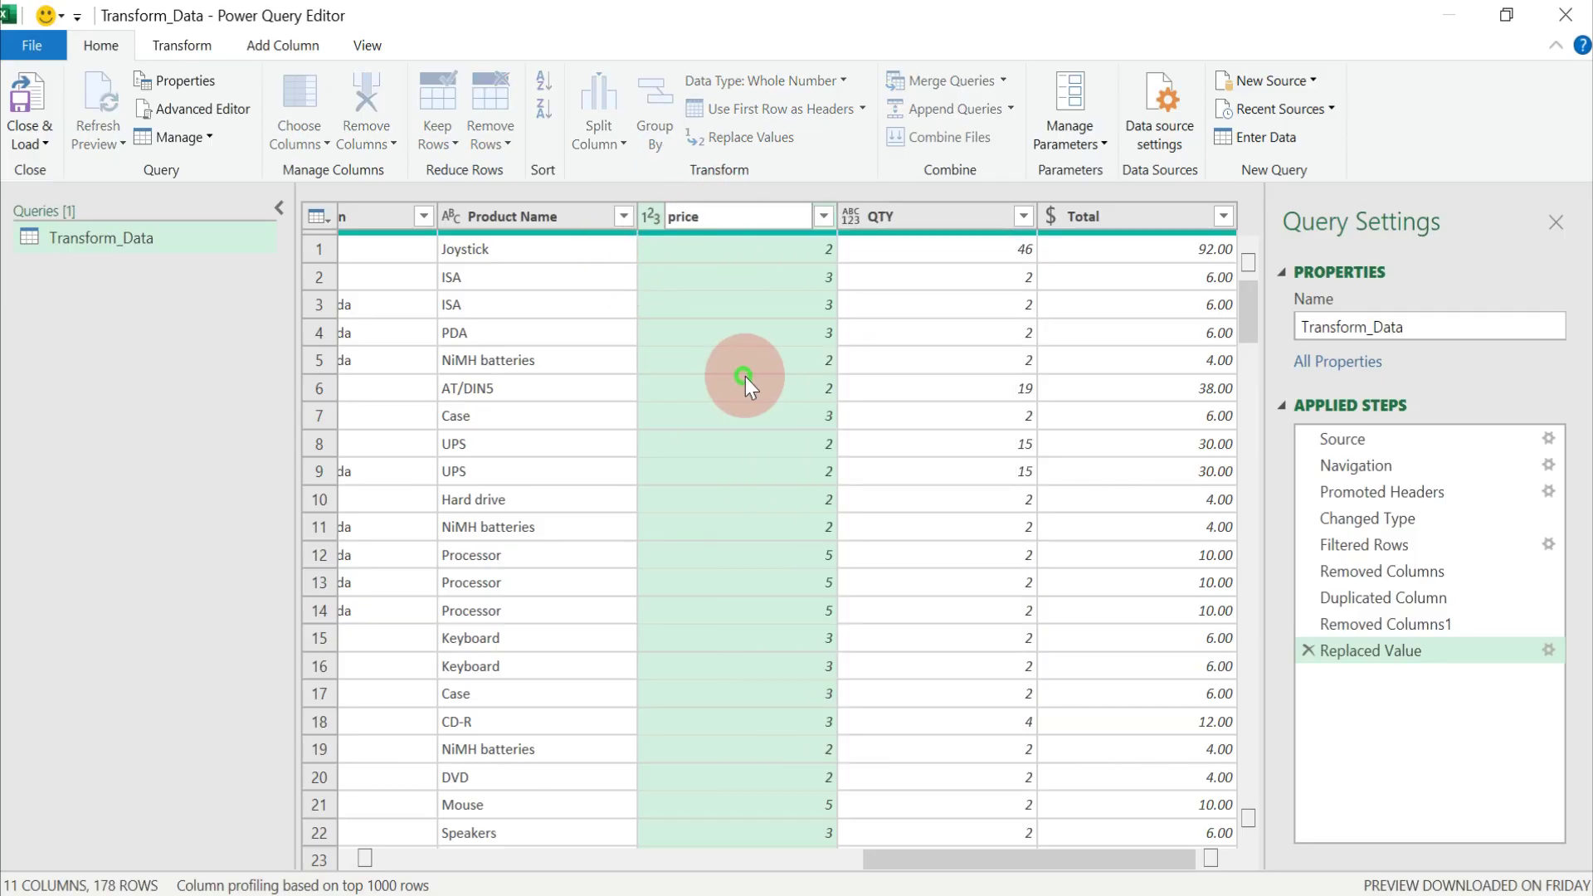
double_click(707, 217)
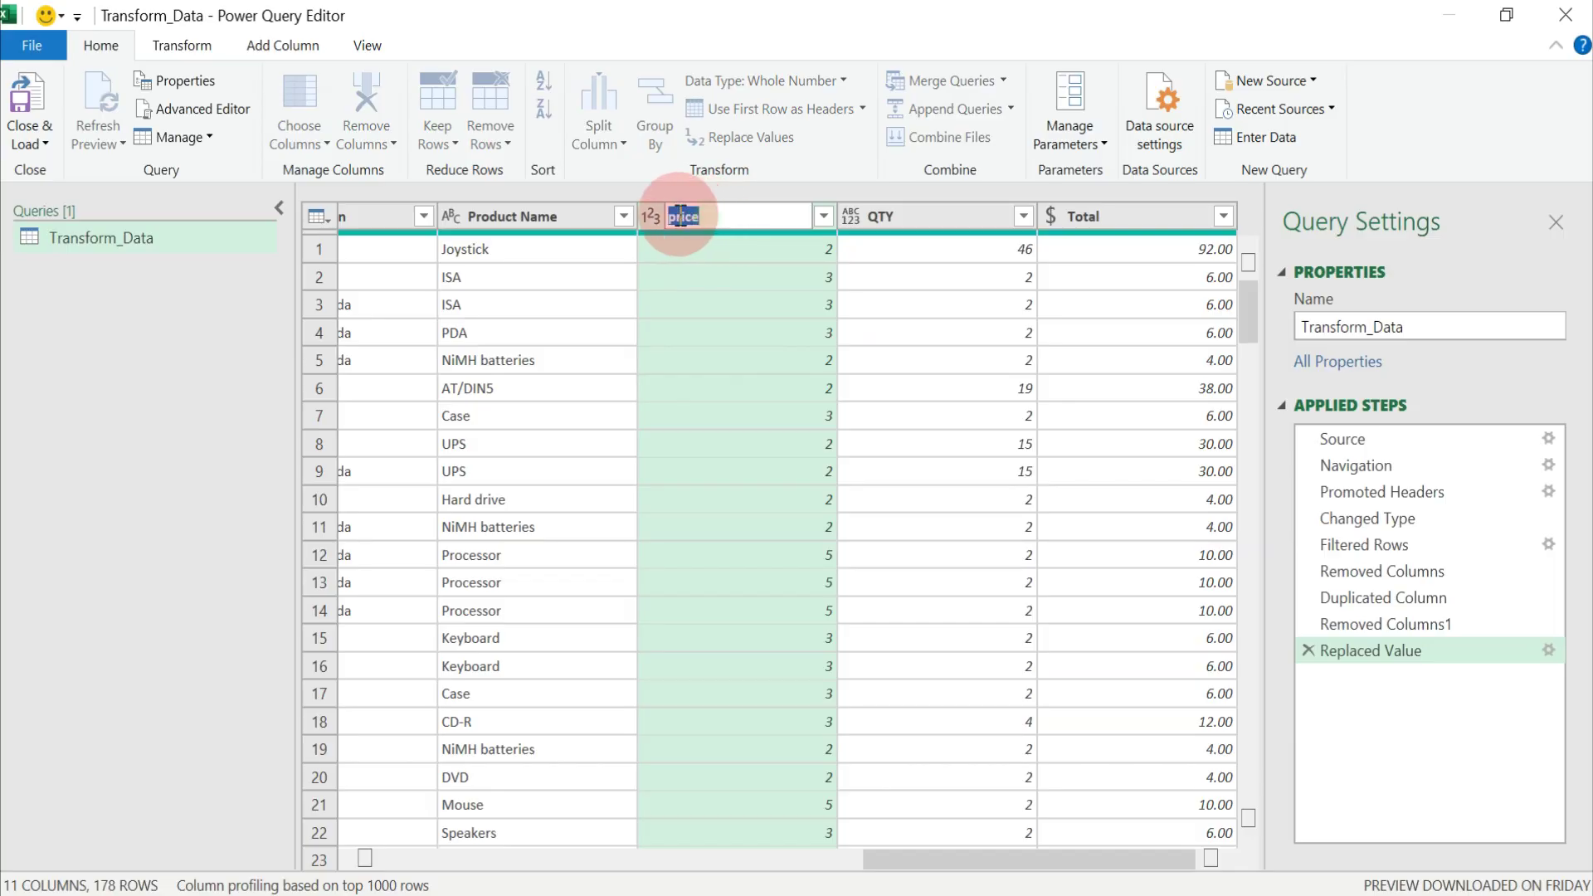
left_click(769, 317)
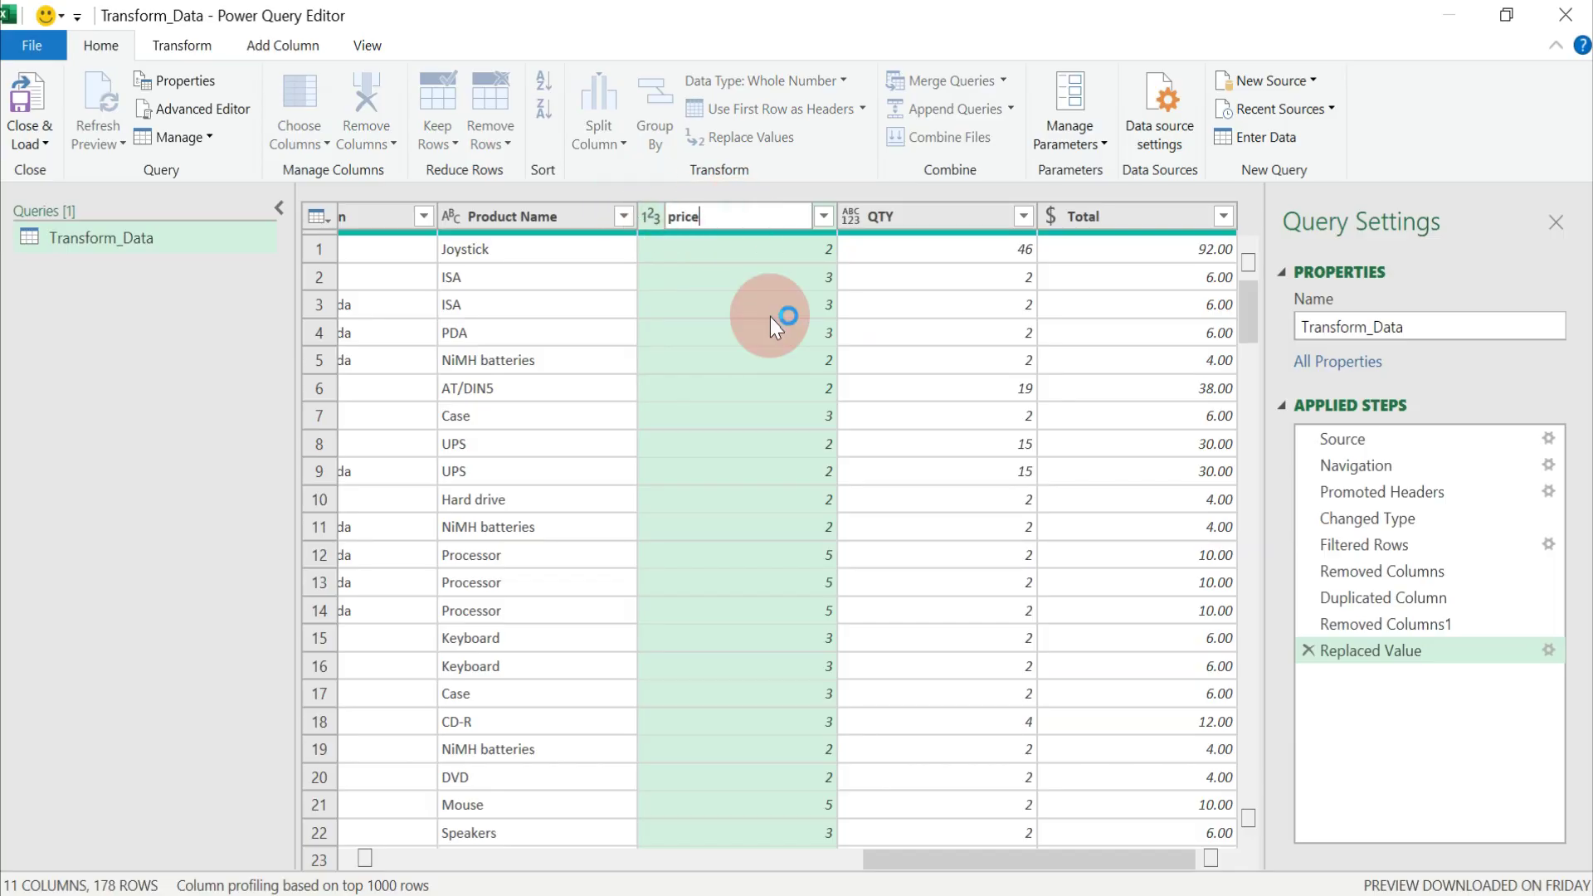
- Examine the operations available for the price column, including its Move options, and reselect the whole column
right_click(720, 211)
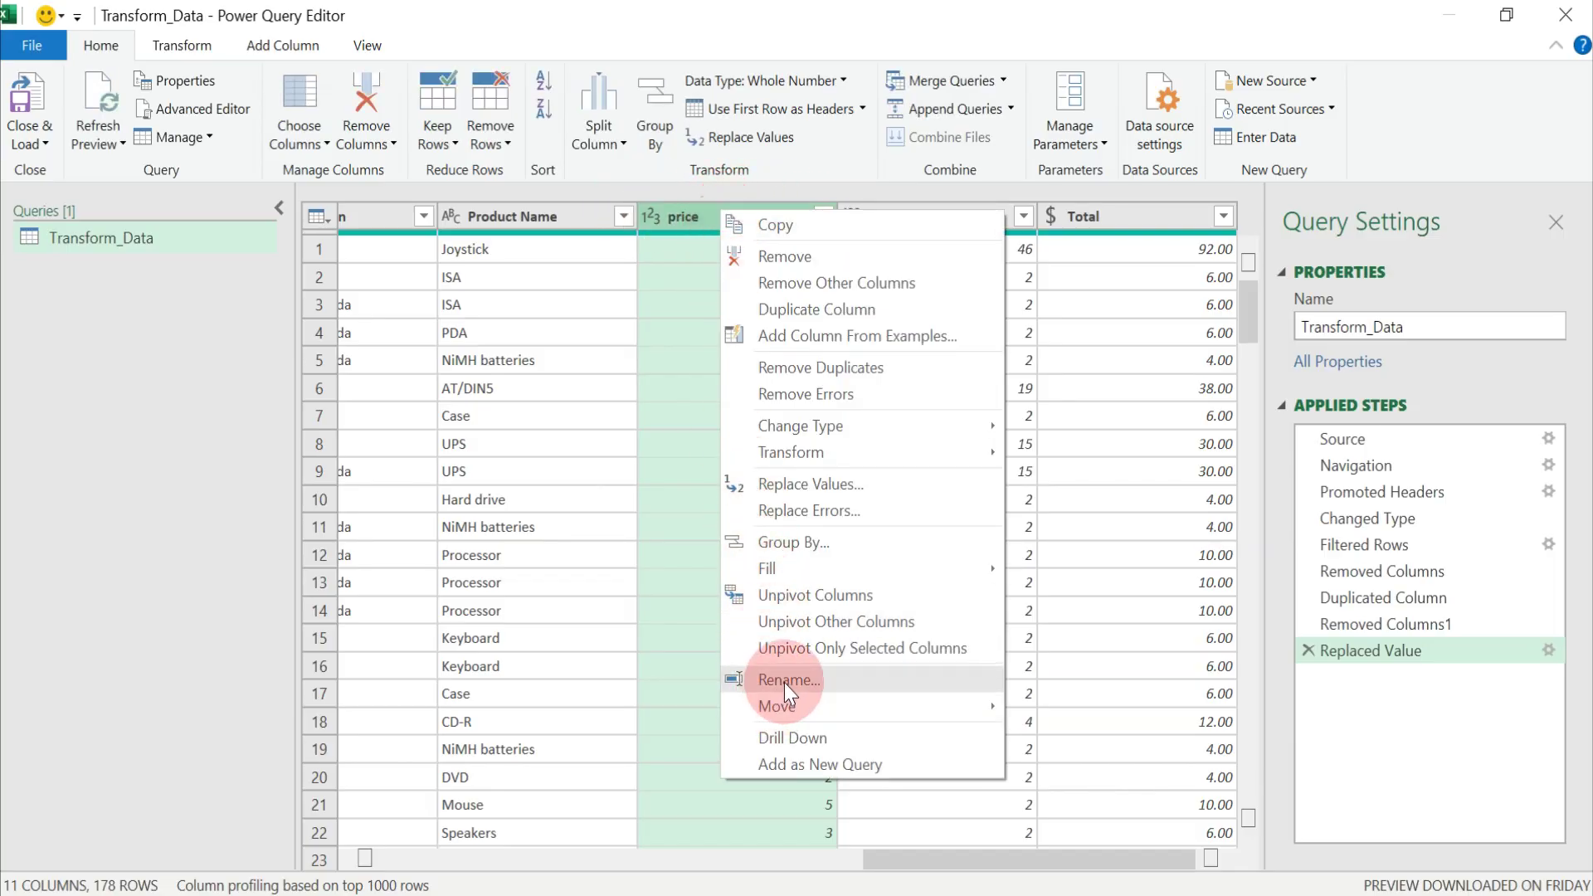
left_click(664, 336)
right_click(712, 220)
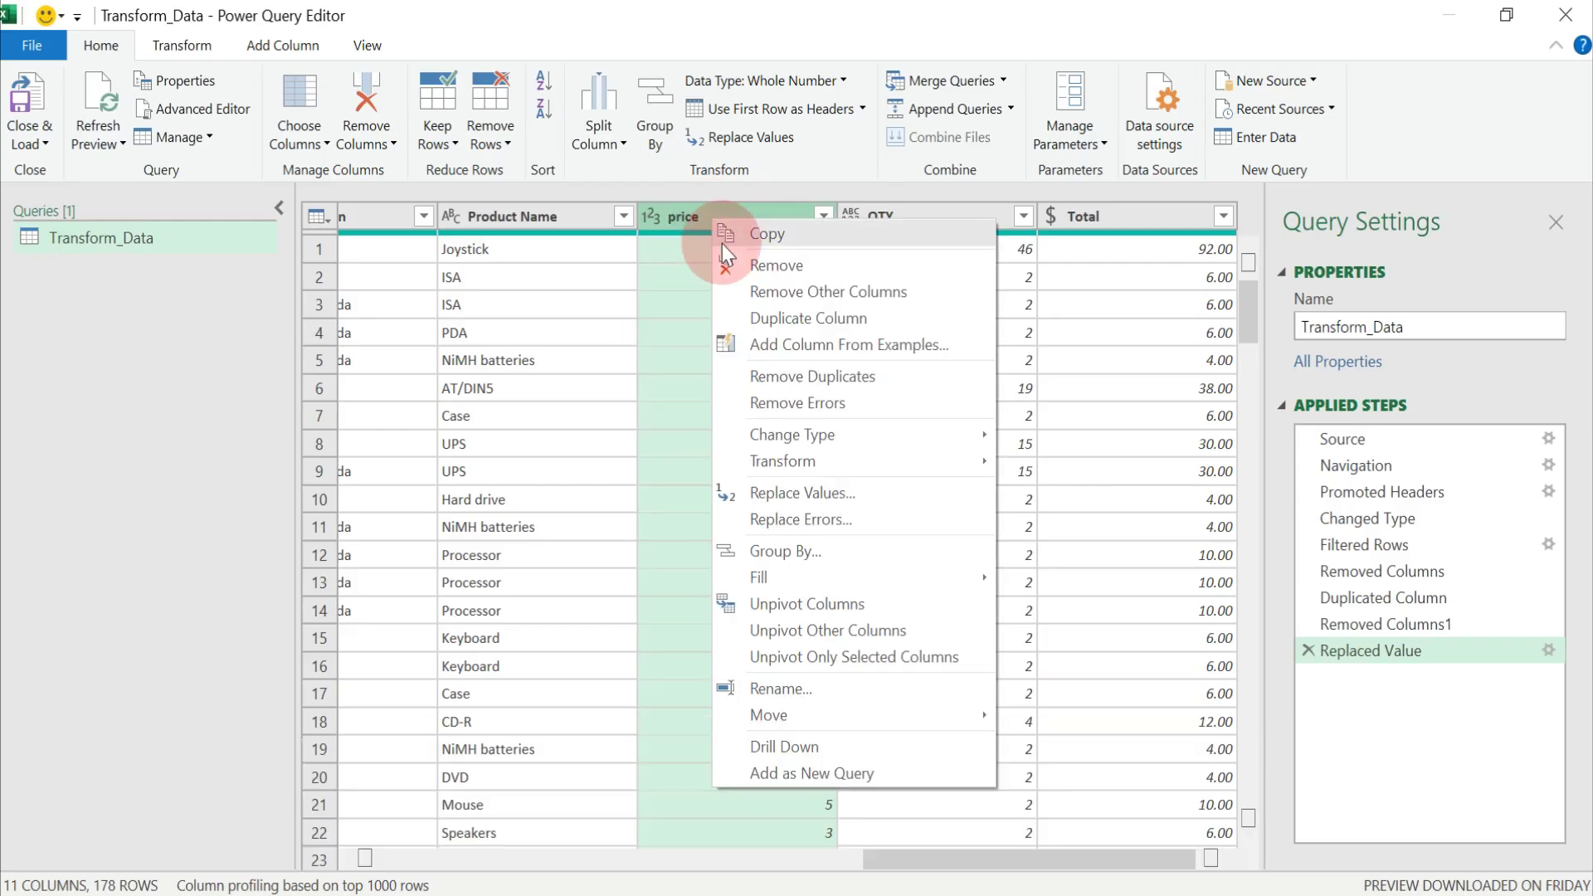
mouse_move(780, 720)
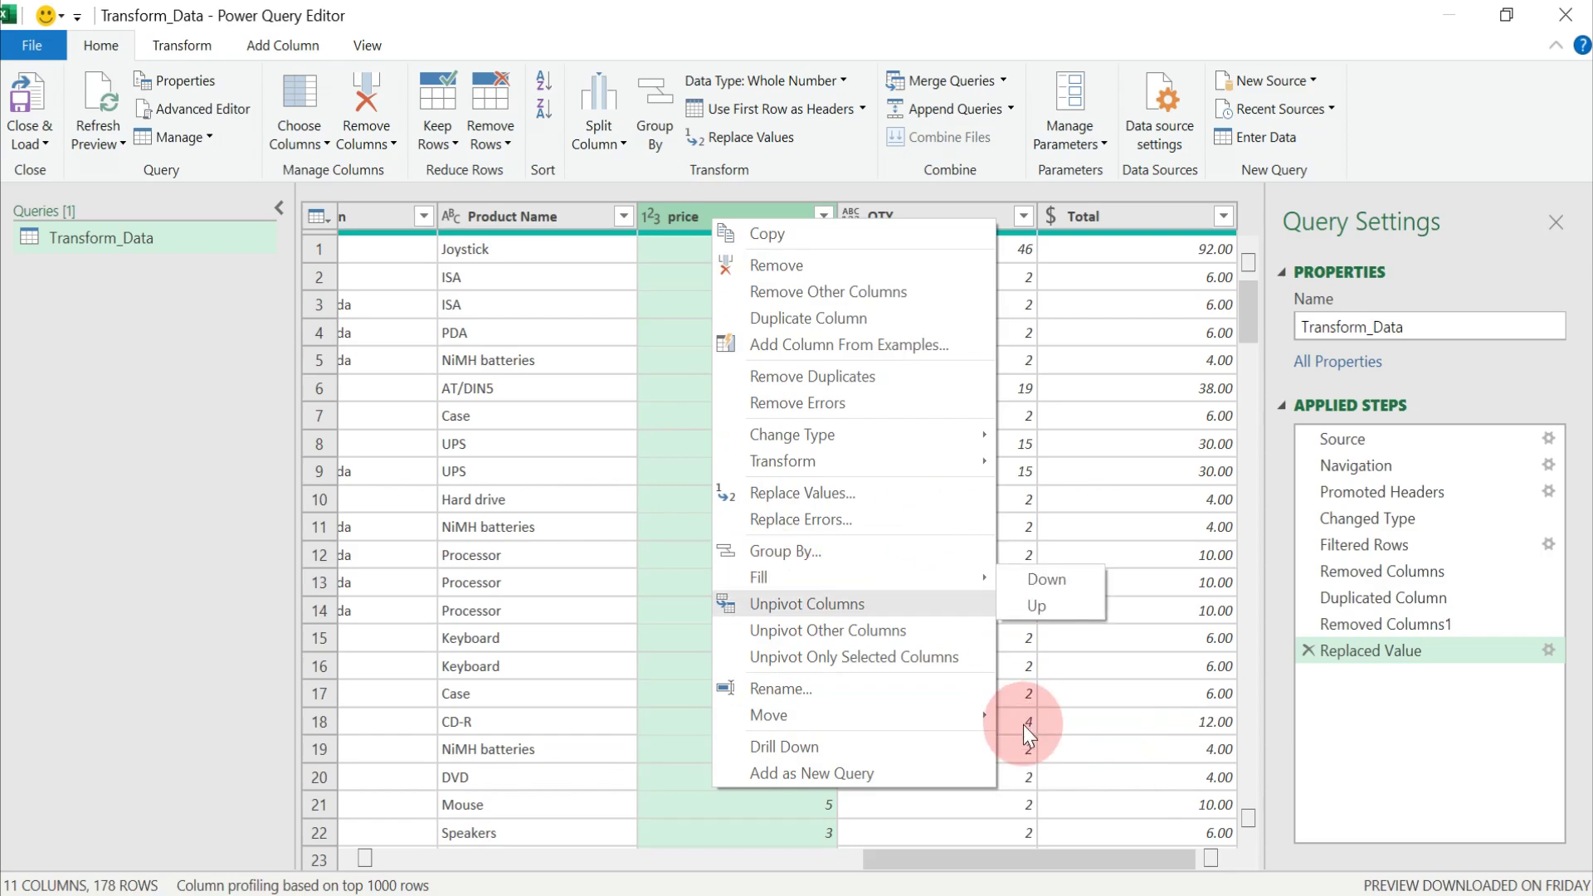
mouse_move(922, 718)
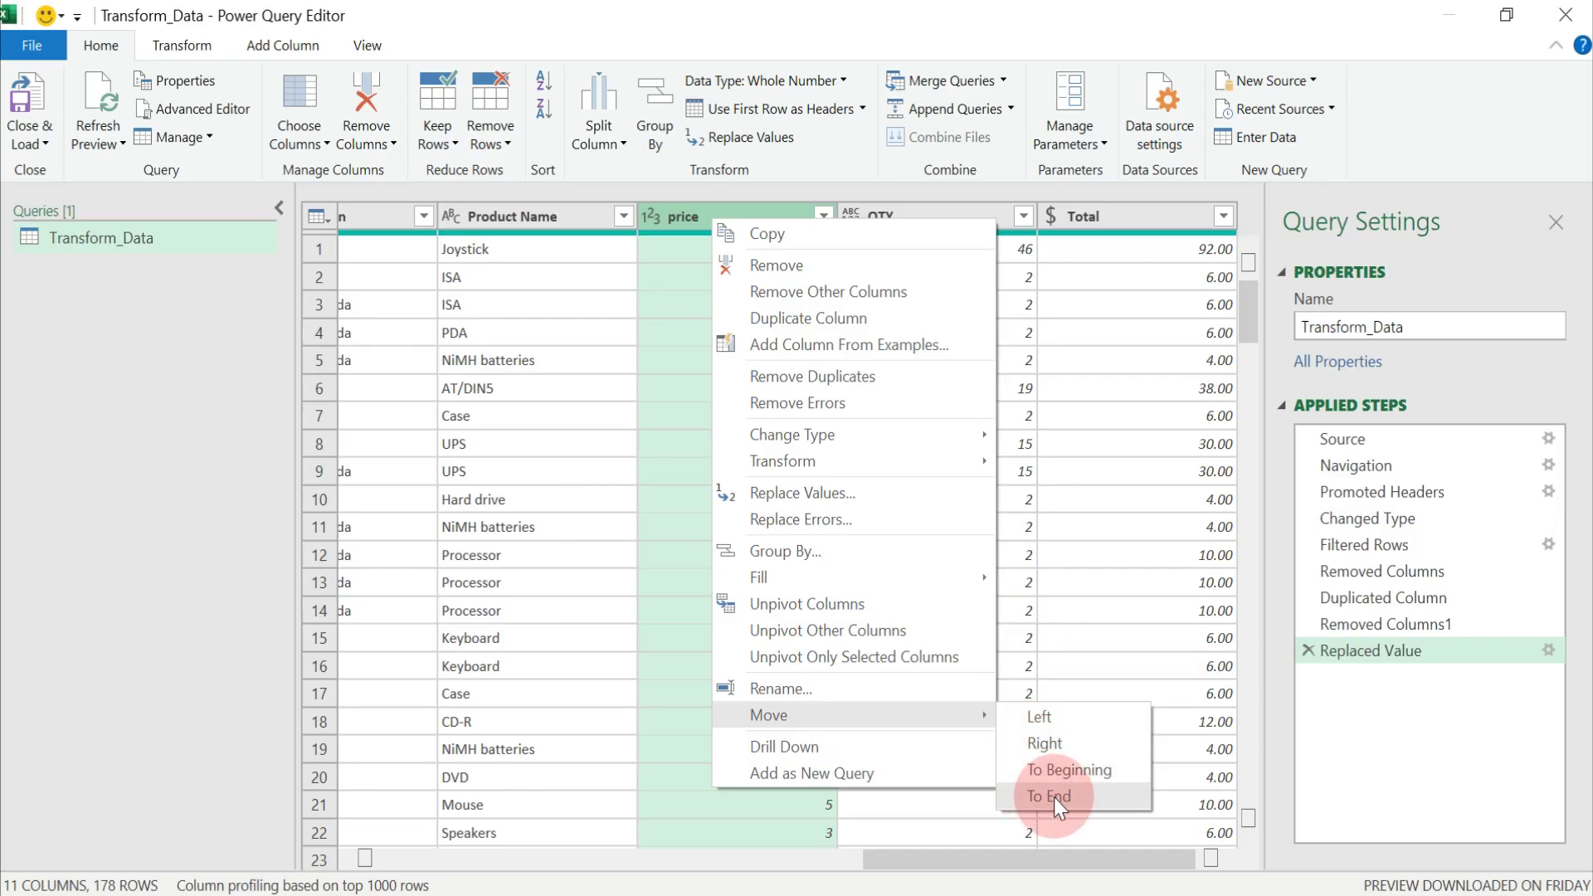
left_click(669, 500)
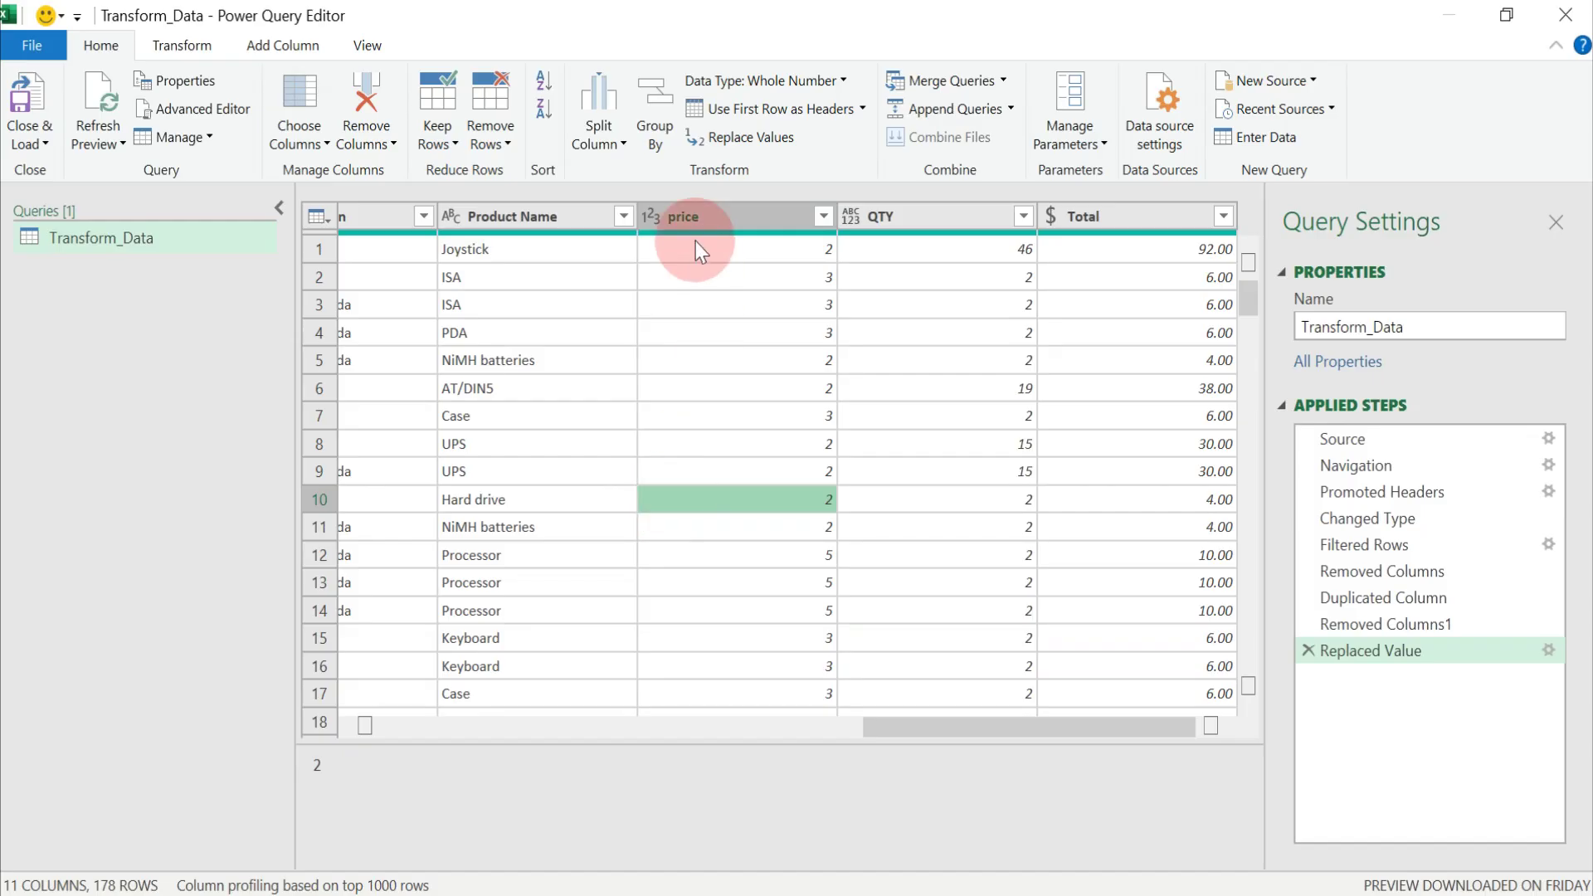
left_click(692, 236)
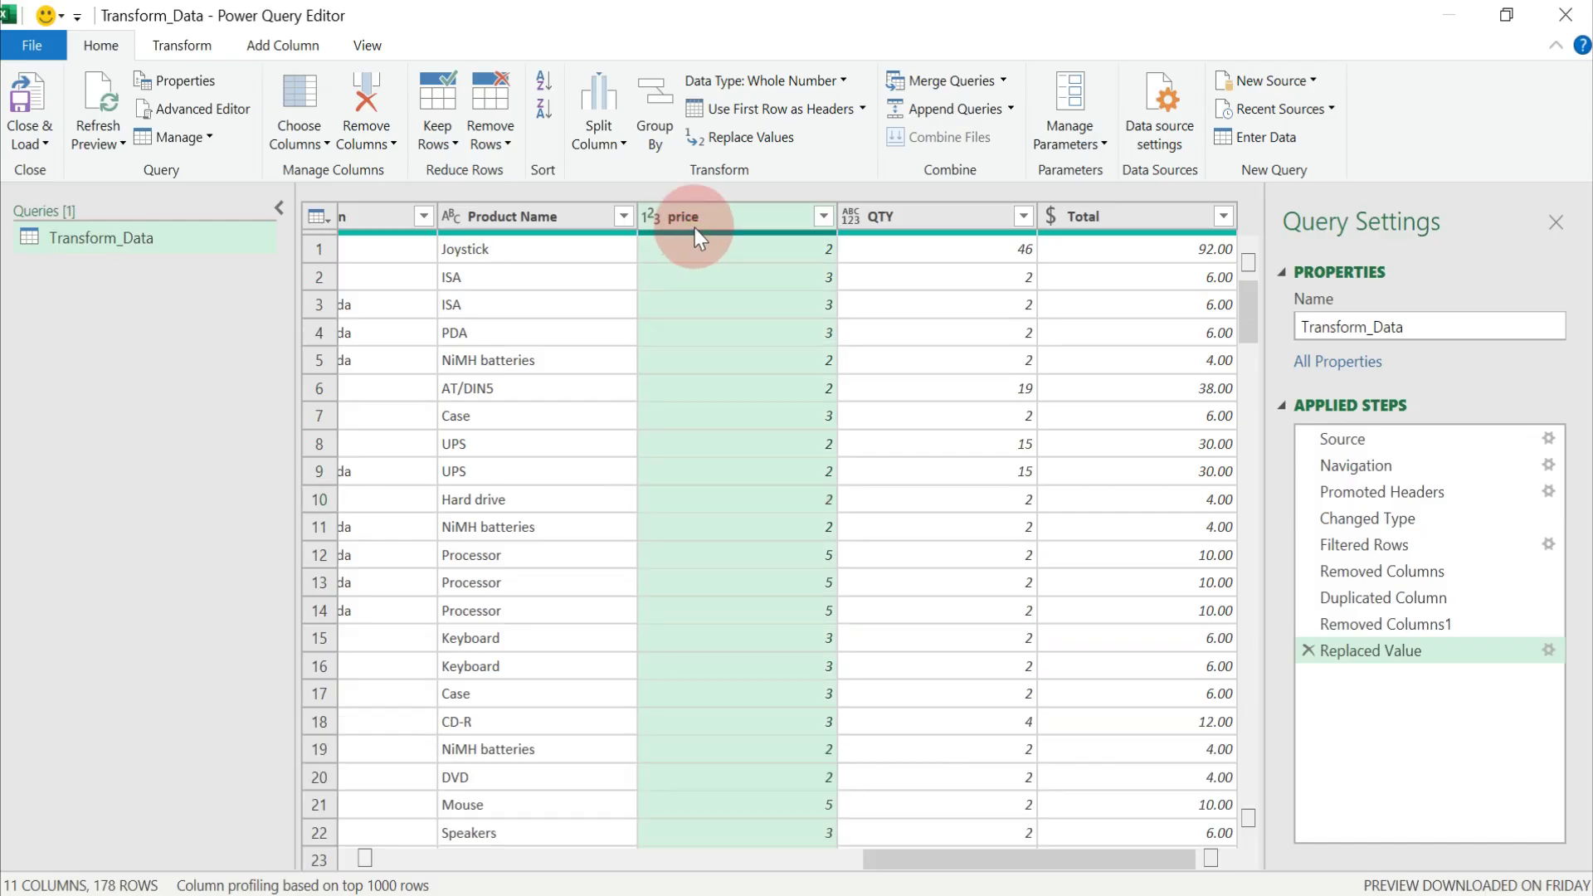